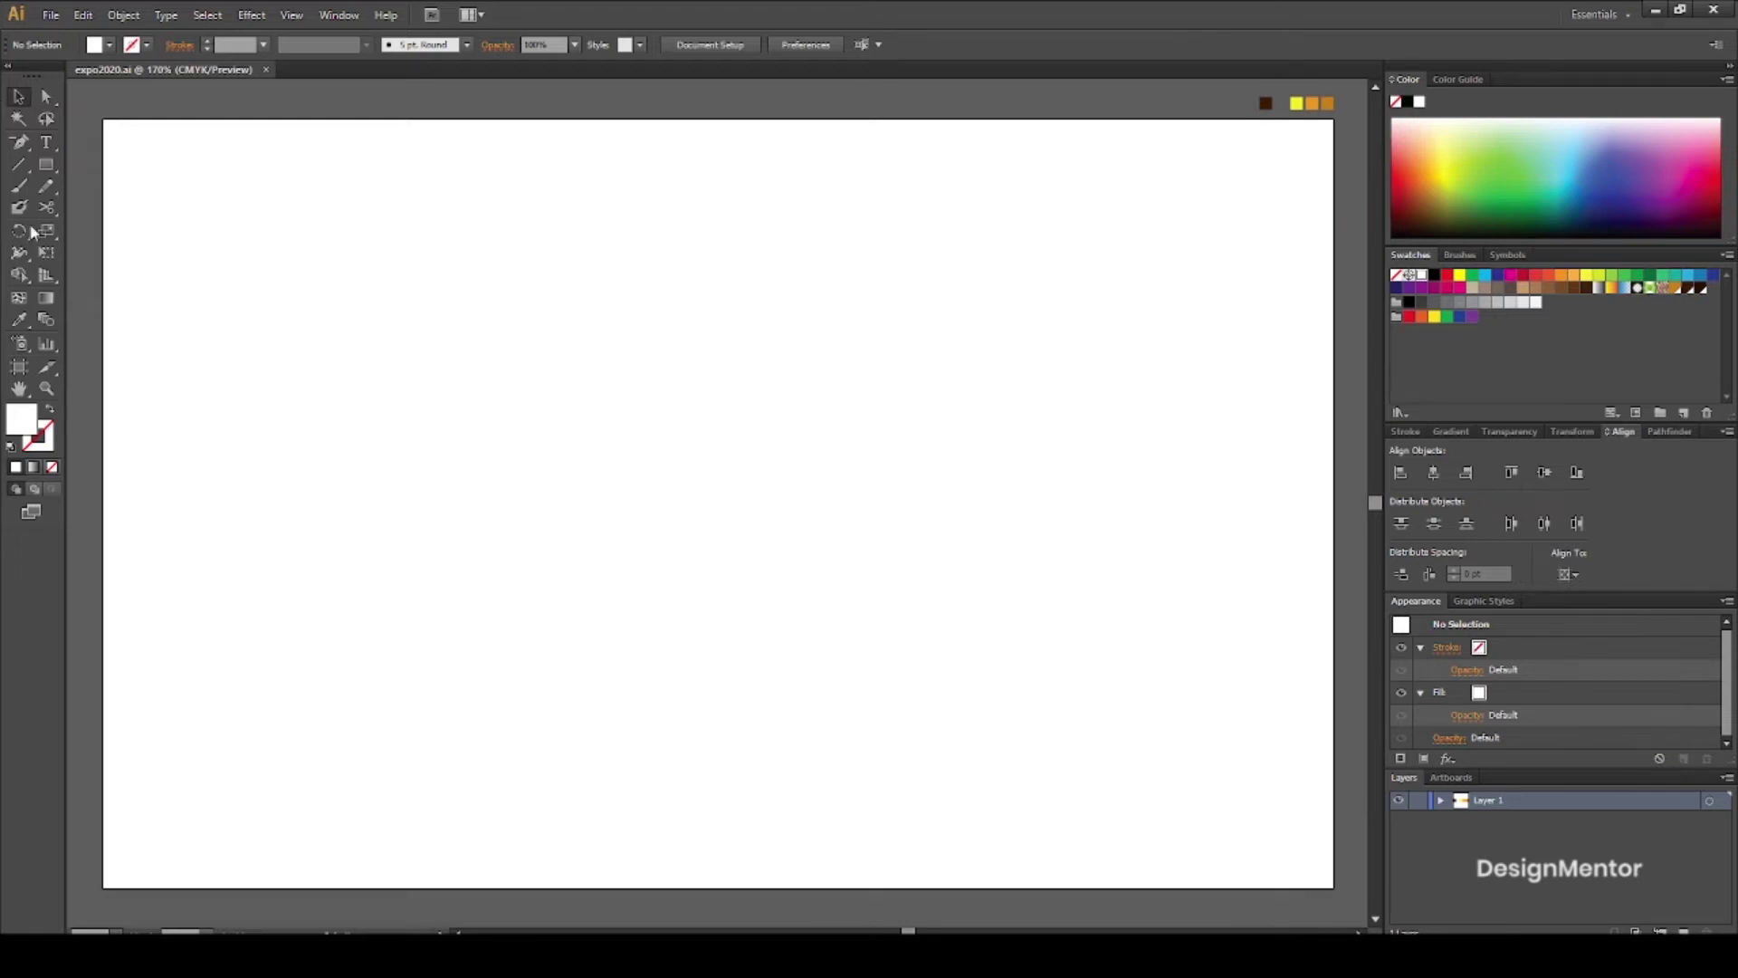
Choose the Type tool with a dark grey fill
left_click(47, 143)
left_click(108, 44)
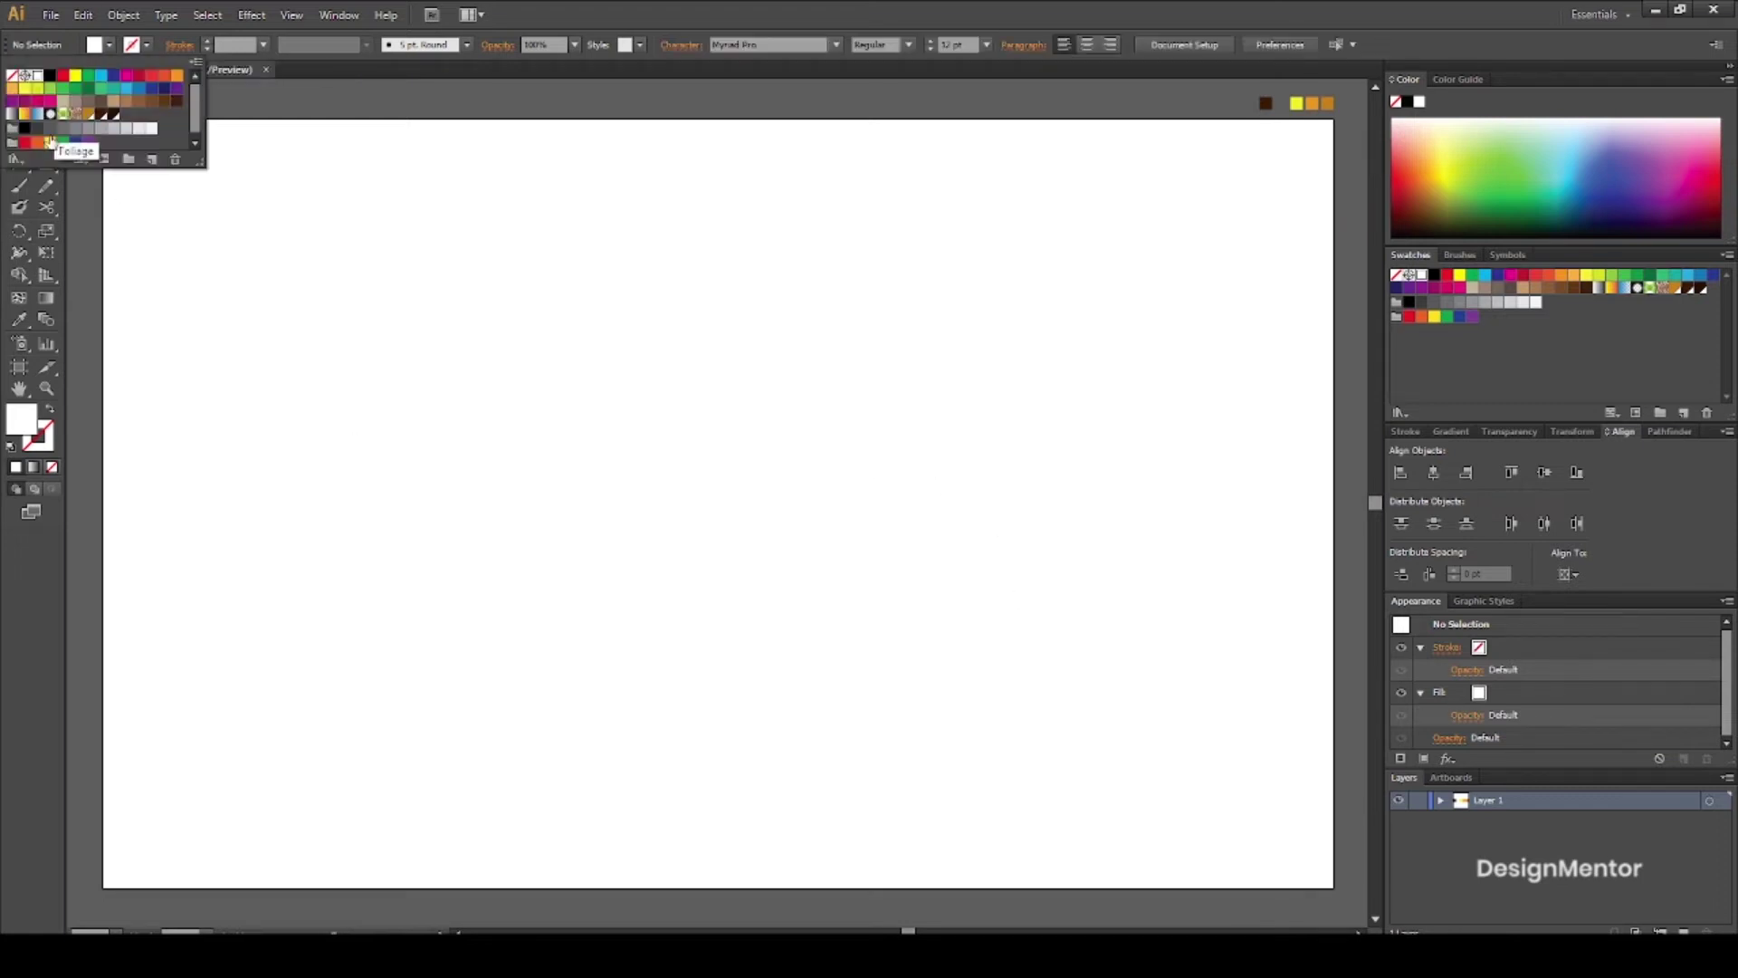
left_click(38, 130)
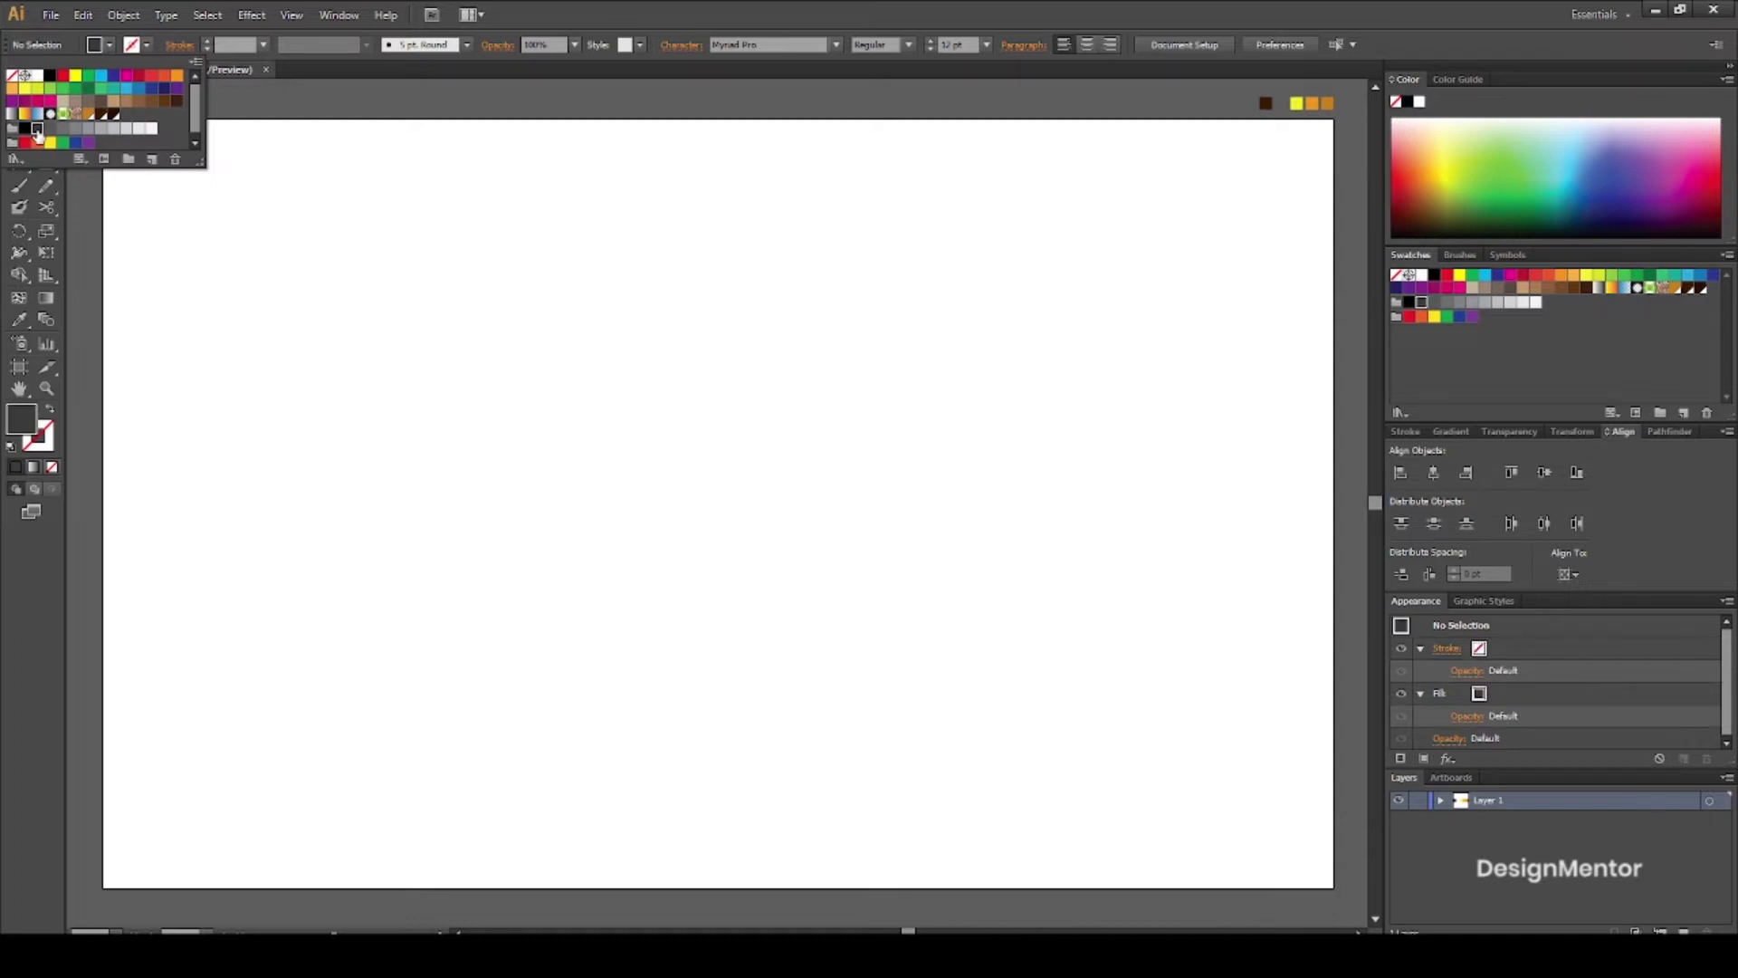
key("Escape")
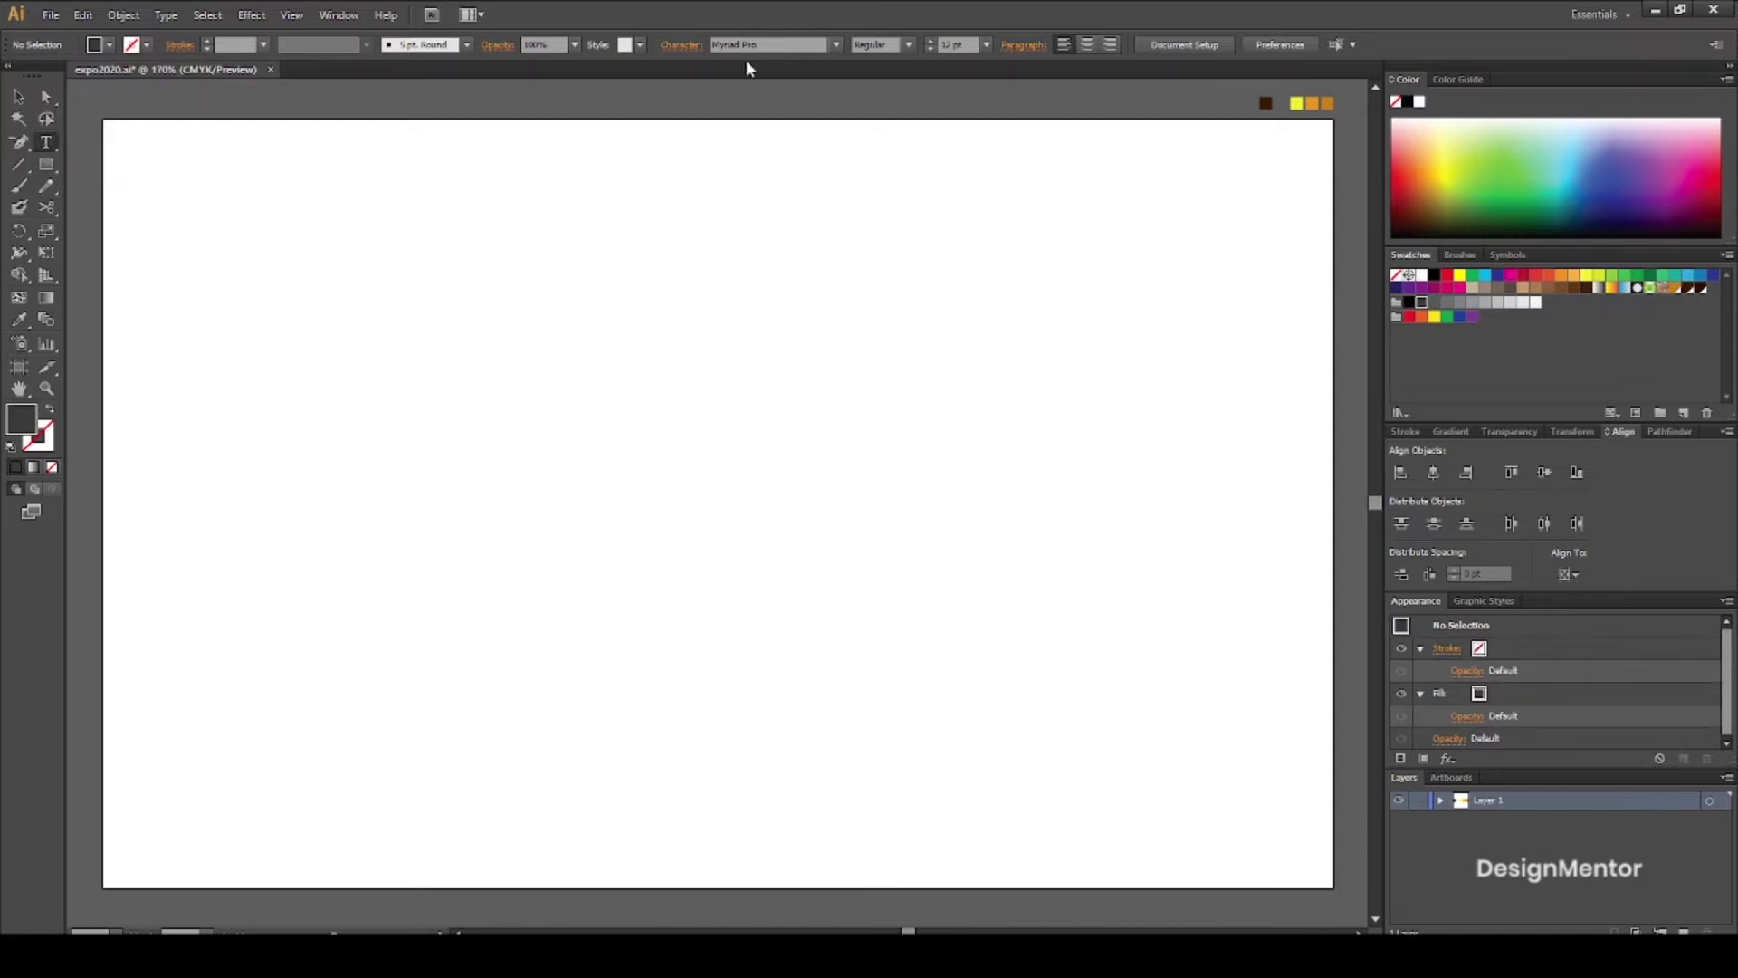
Set the type to Poppins Bold at 200 pt with a 70% grey fill
left_click(767, 45)
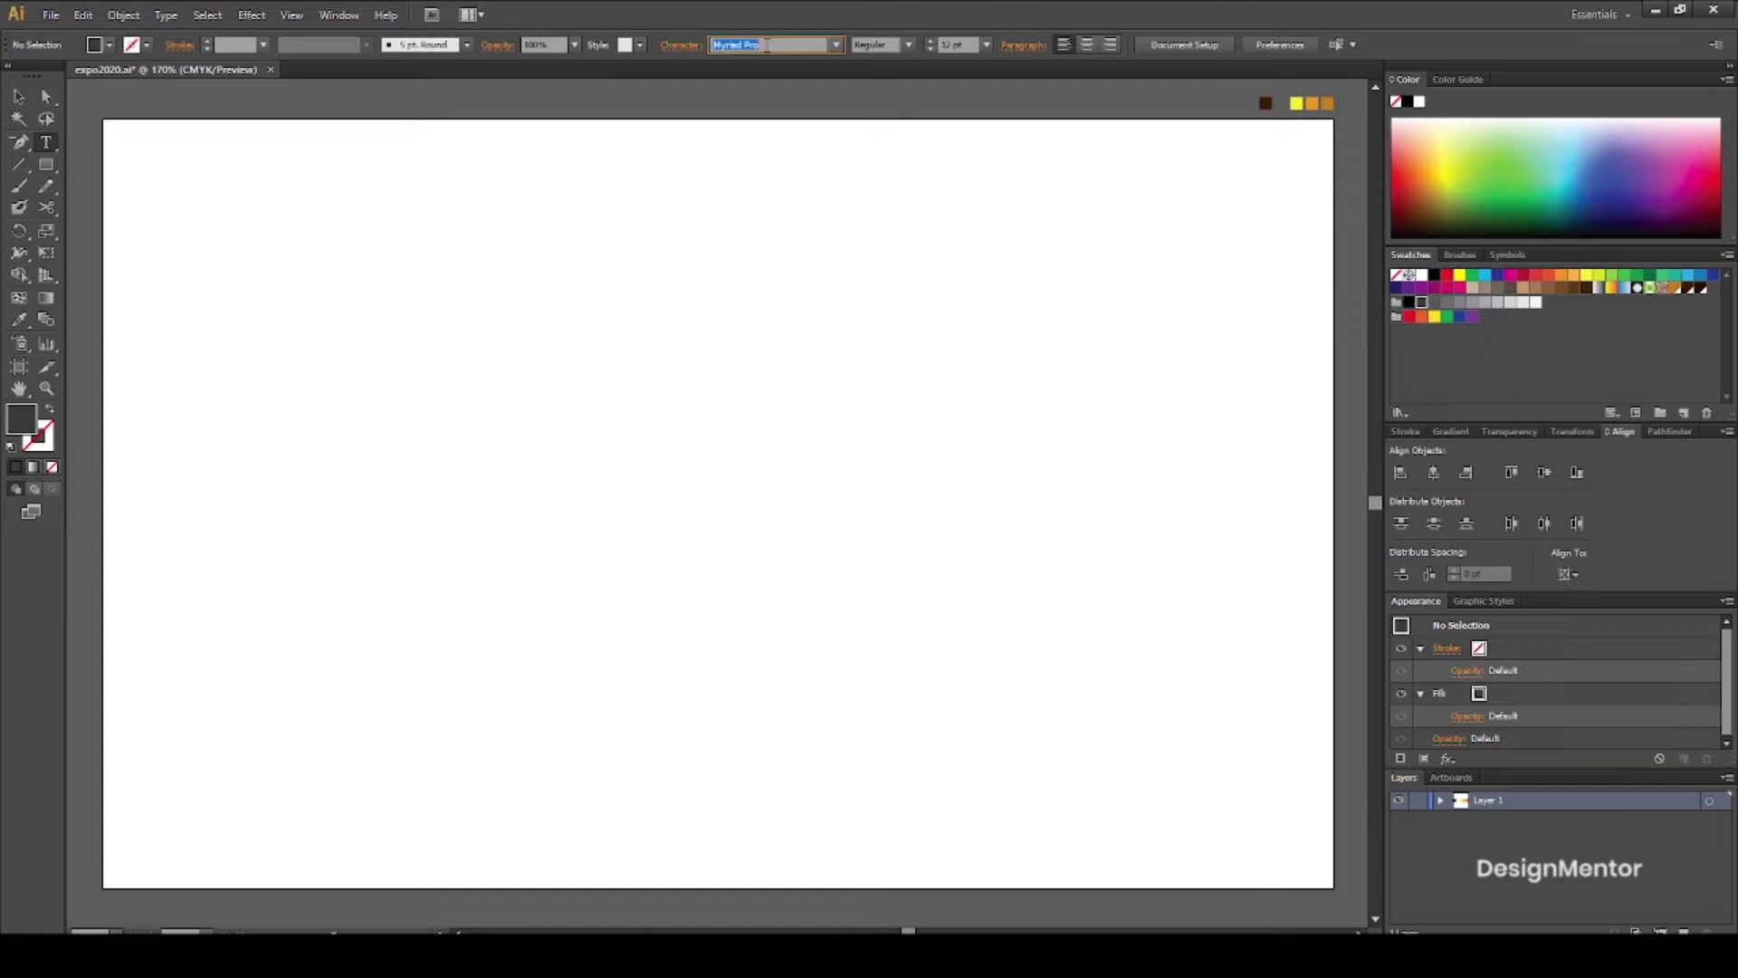
type("Poppins")
key("Return")
left_click(907, 45)
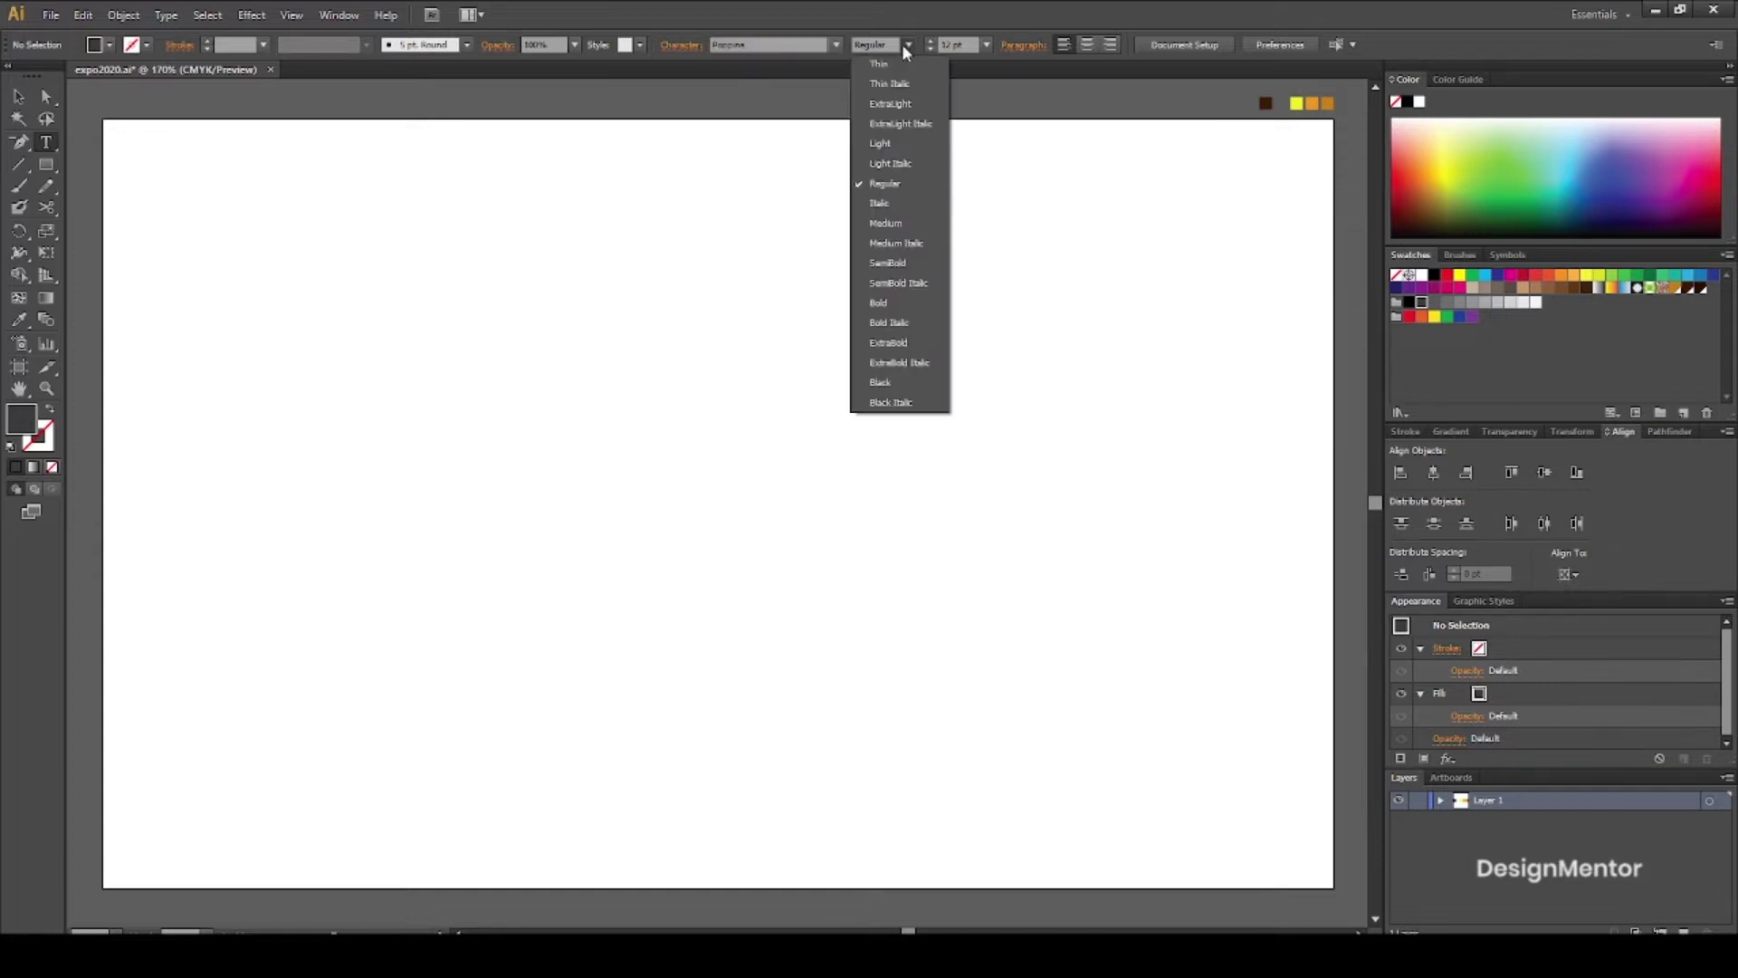
left_click(889, 303)
left_click(955, 45)
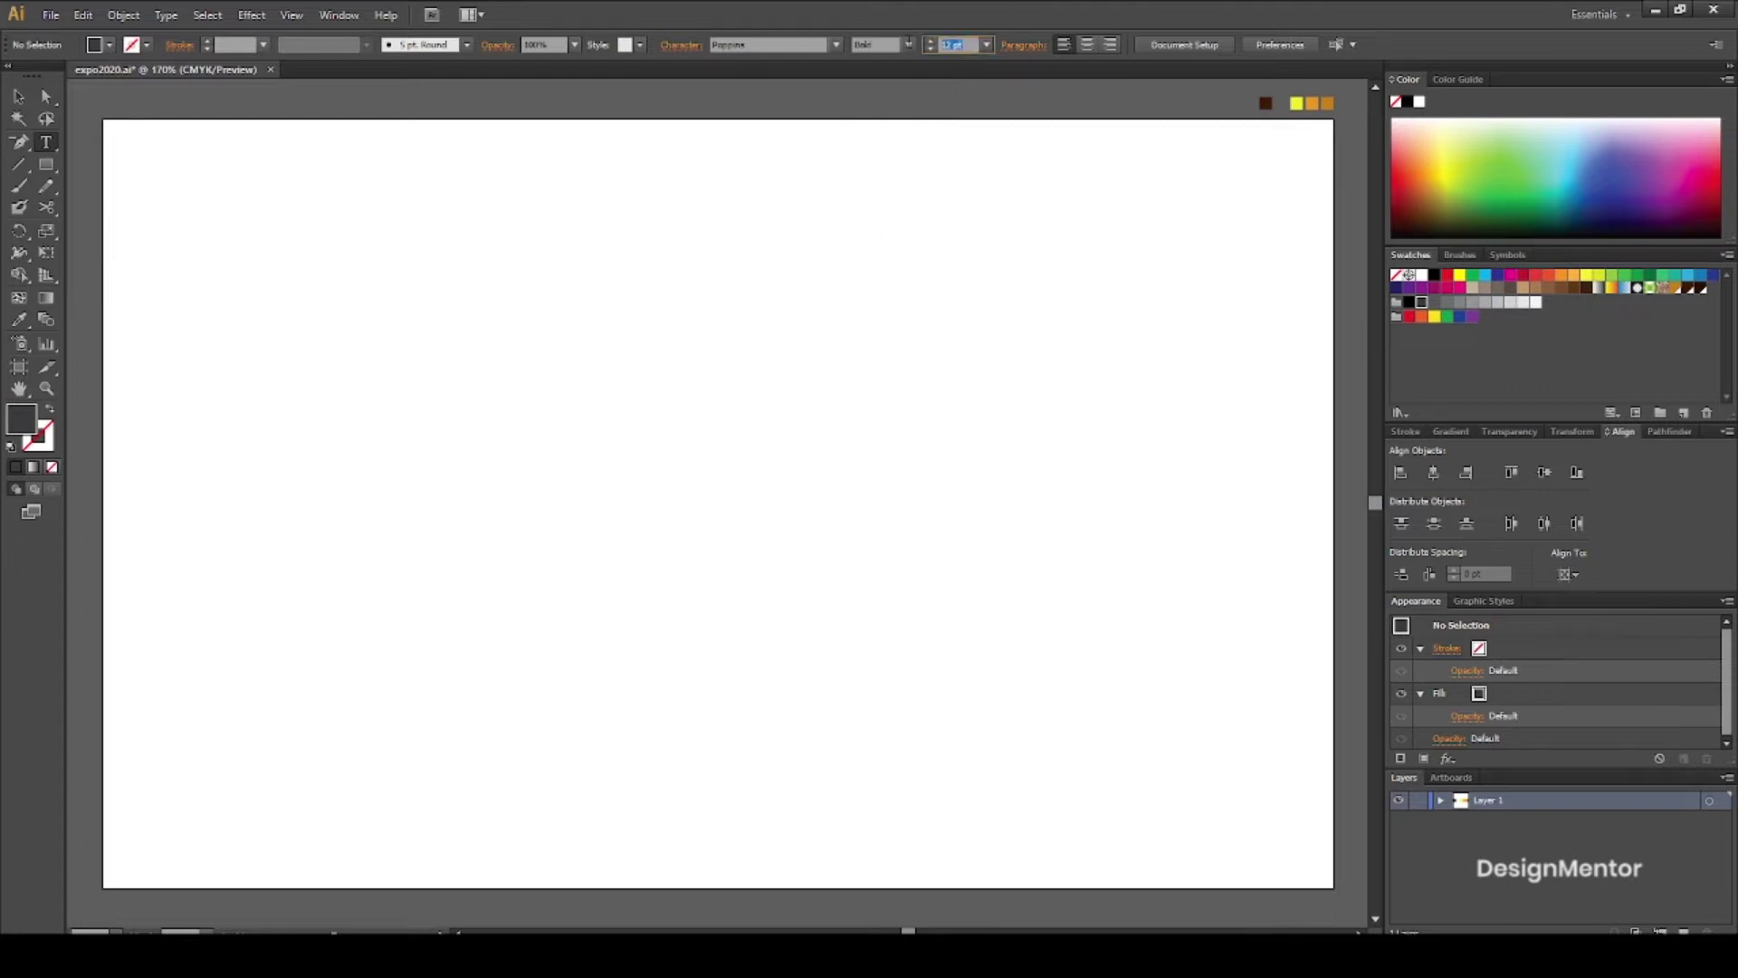
type("200")
key("Return")
left_click(109, 45)
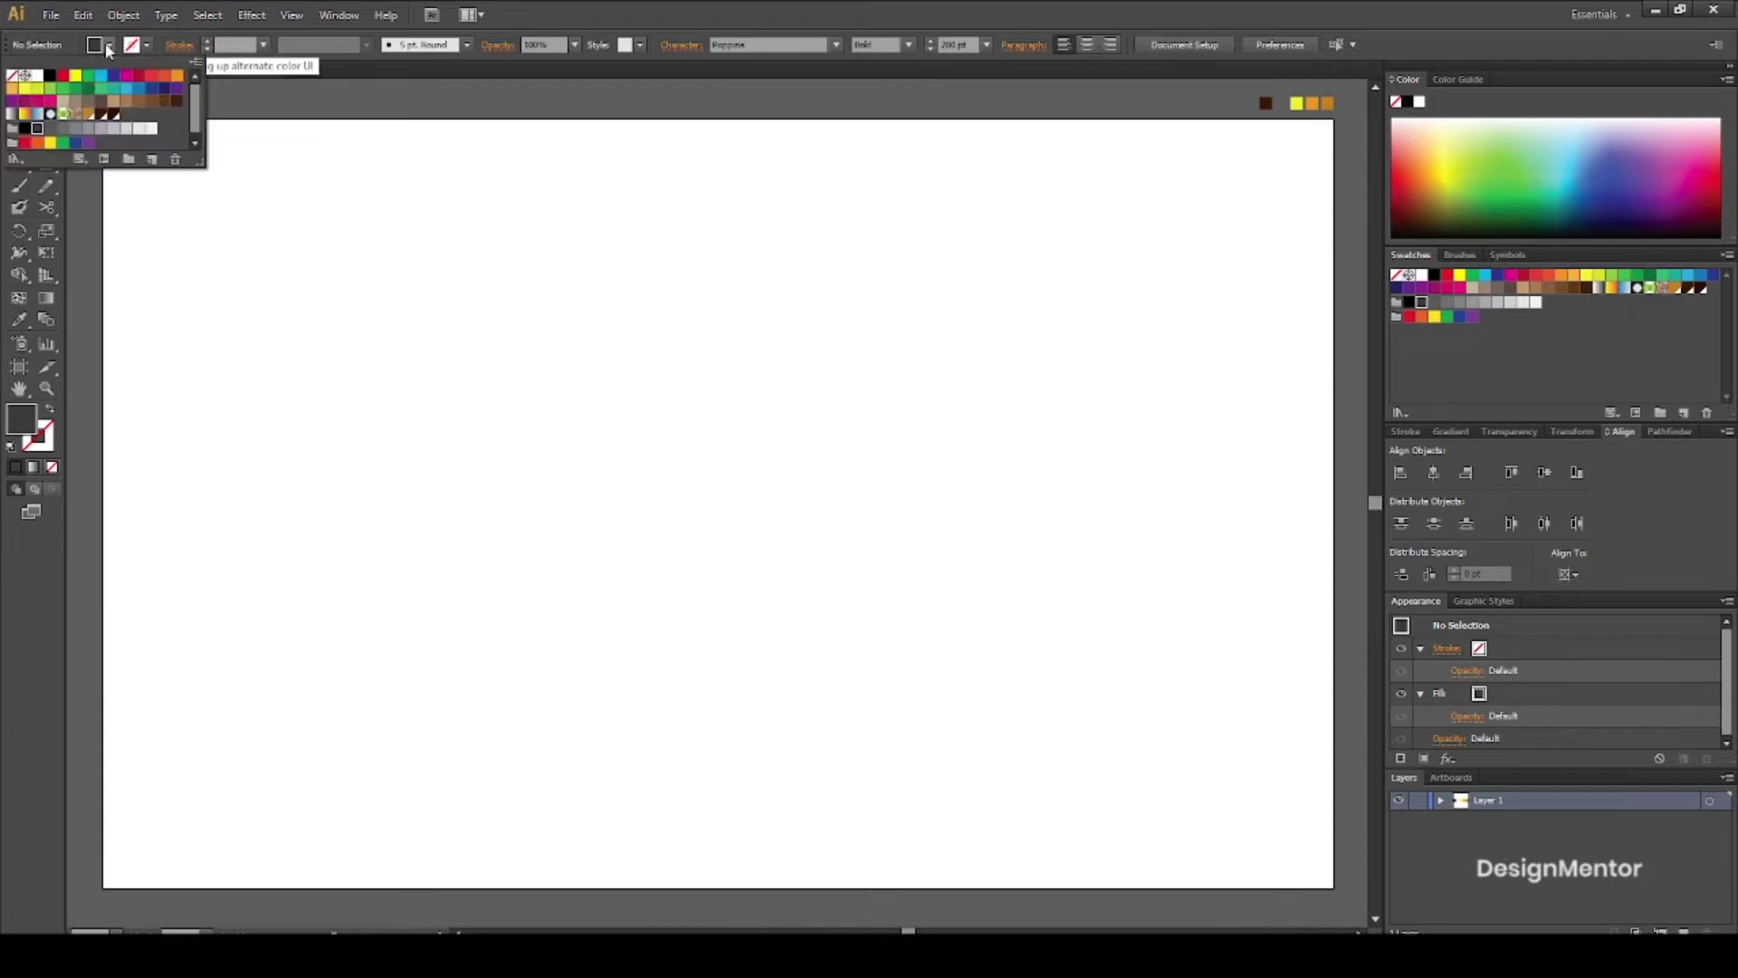
left_click(61, 131)
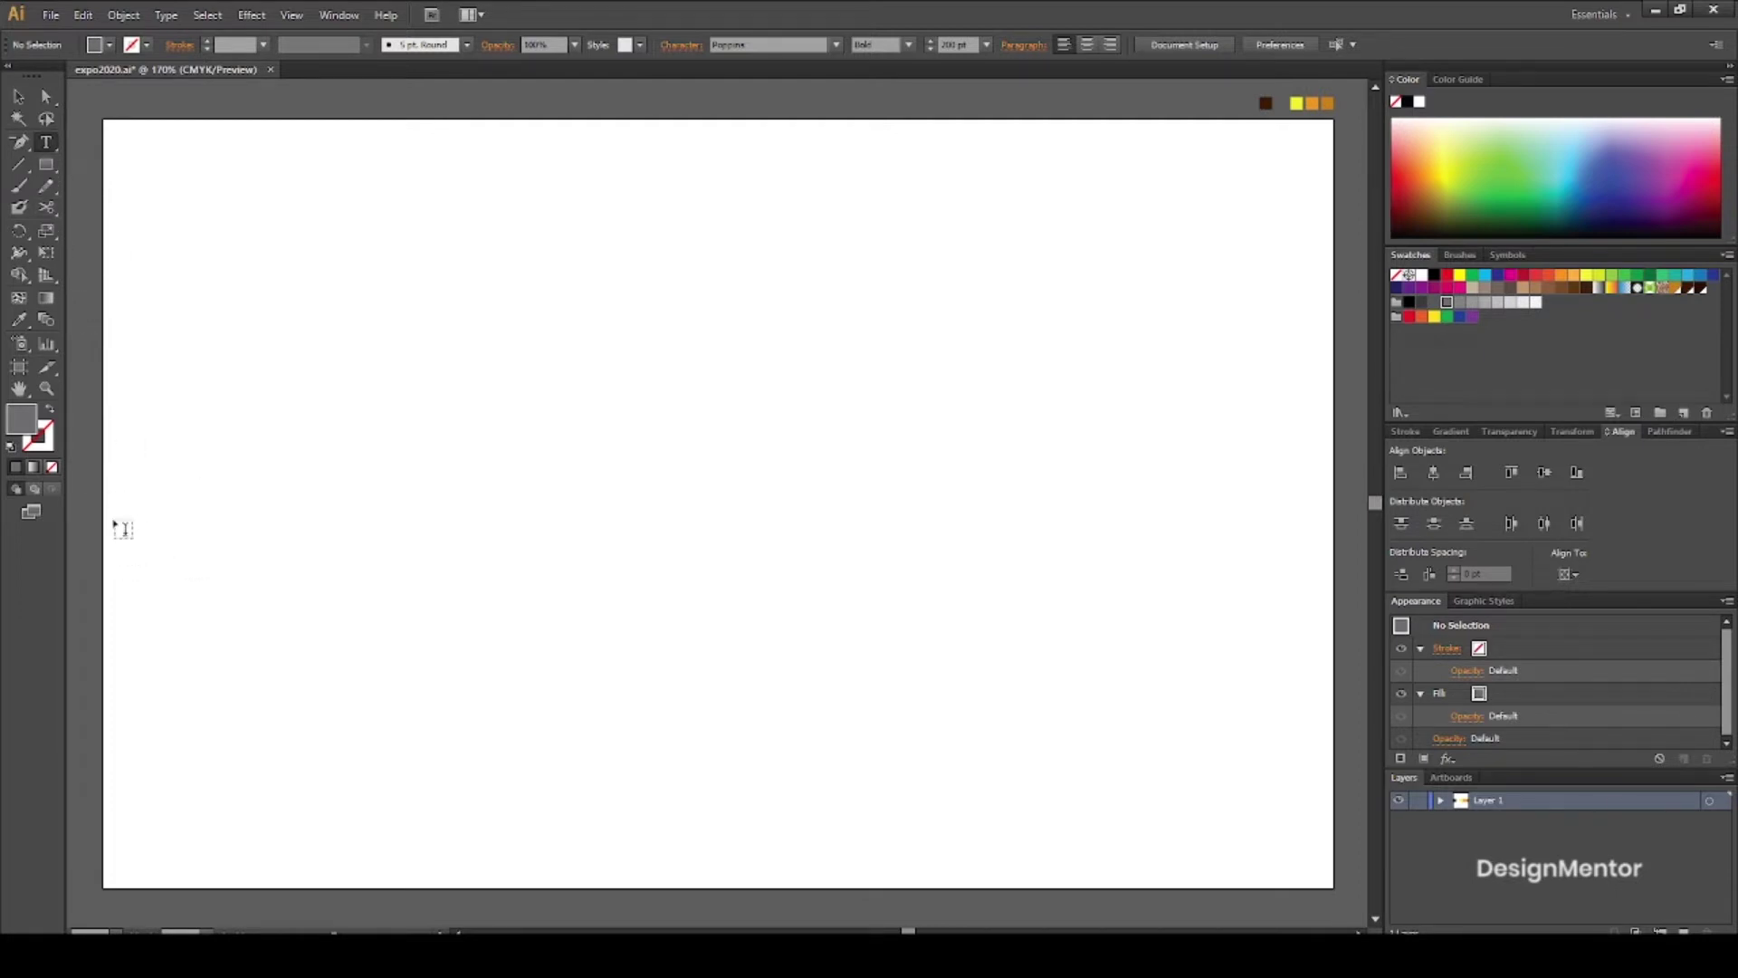
Type the word EXPO near the artboard's left edge
key("v")
left_click(47, 142)
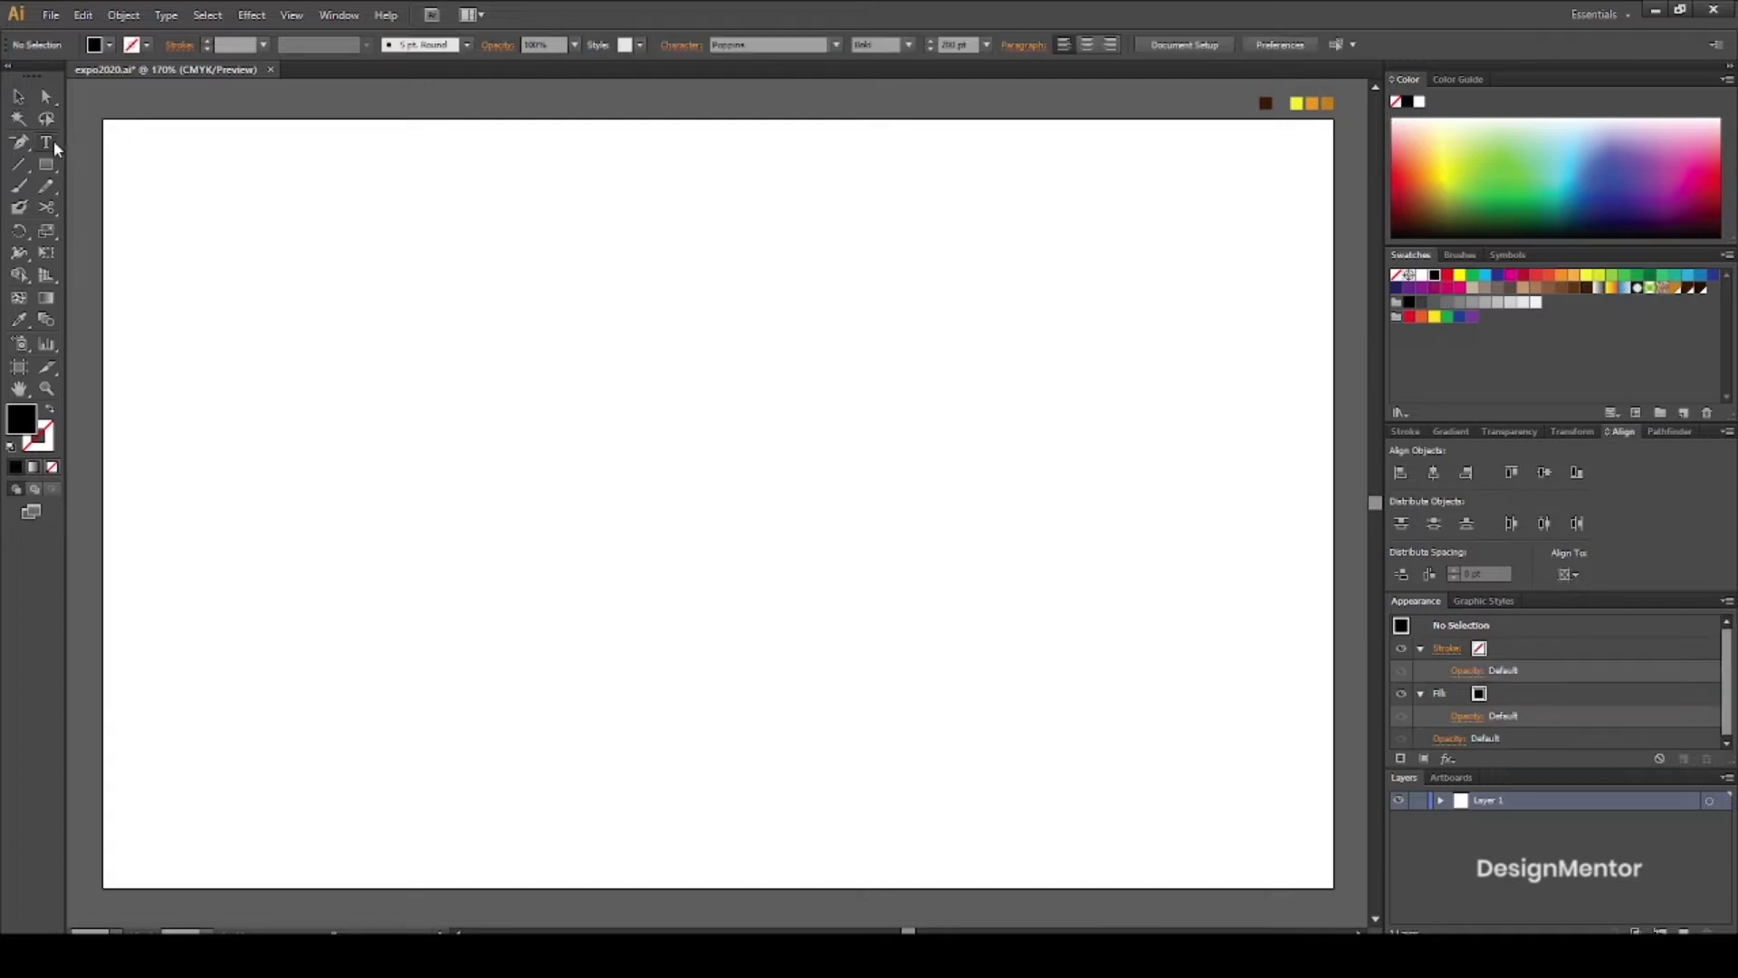
left_click(117, 544)
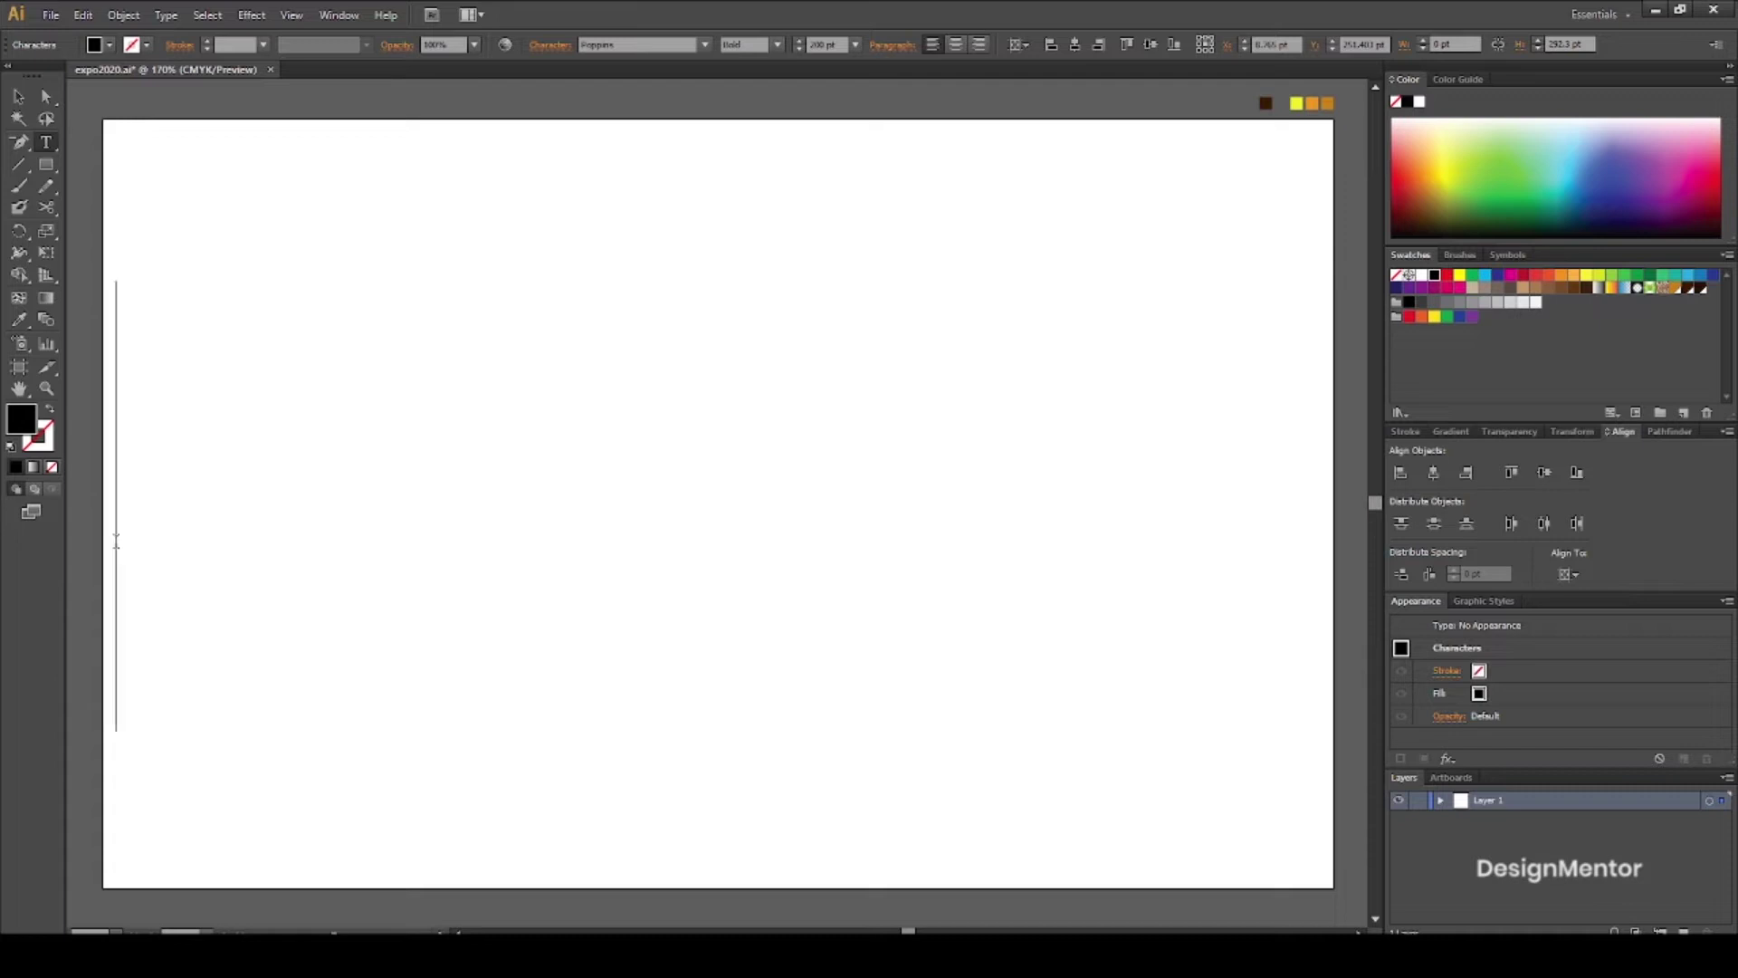
type("EXPO")
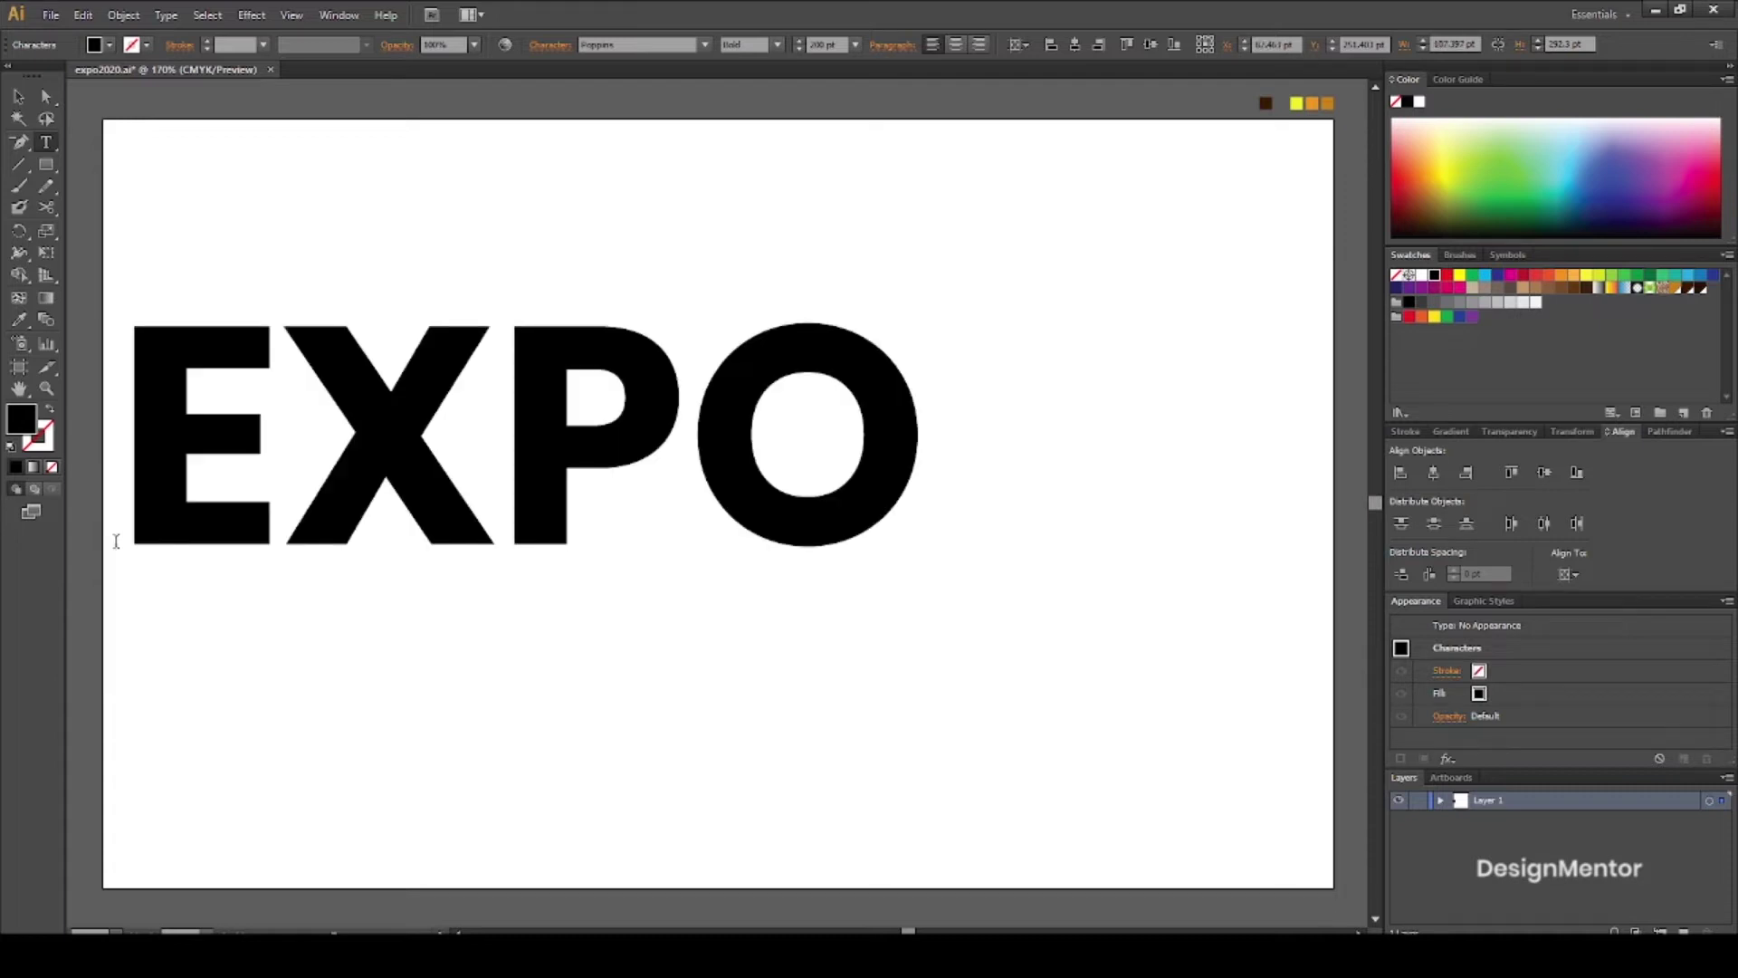
Centre EXPO horizontally and vertically on the artboard, then nudge it upward
left_click(20, 100)
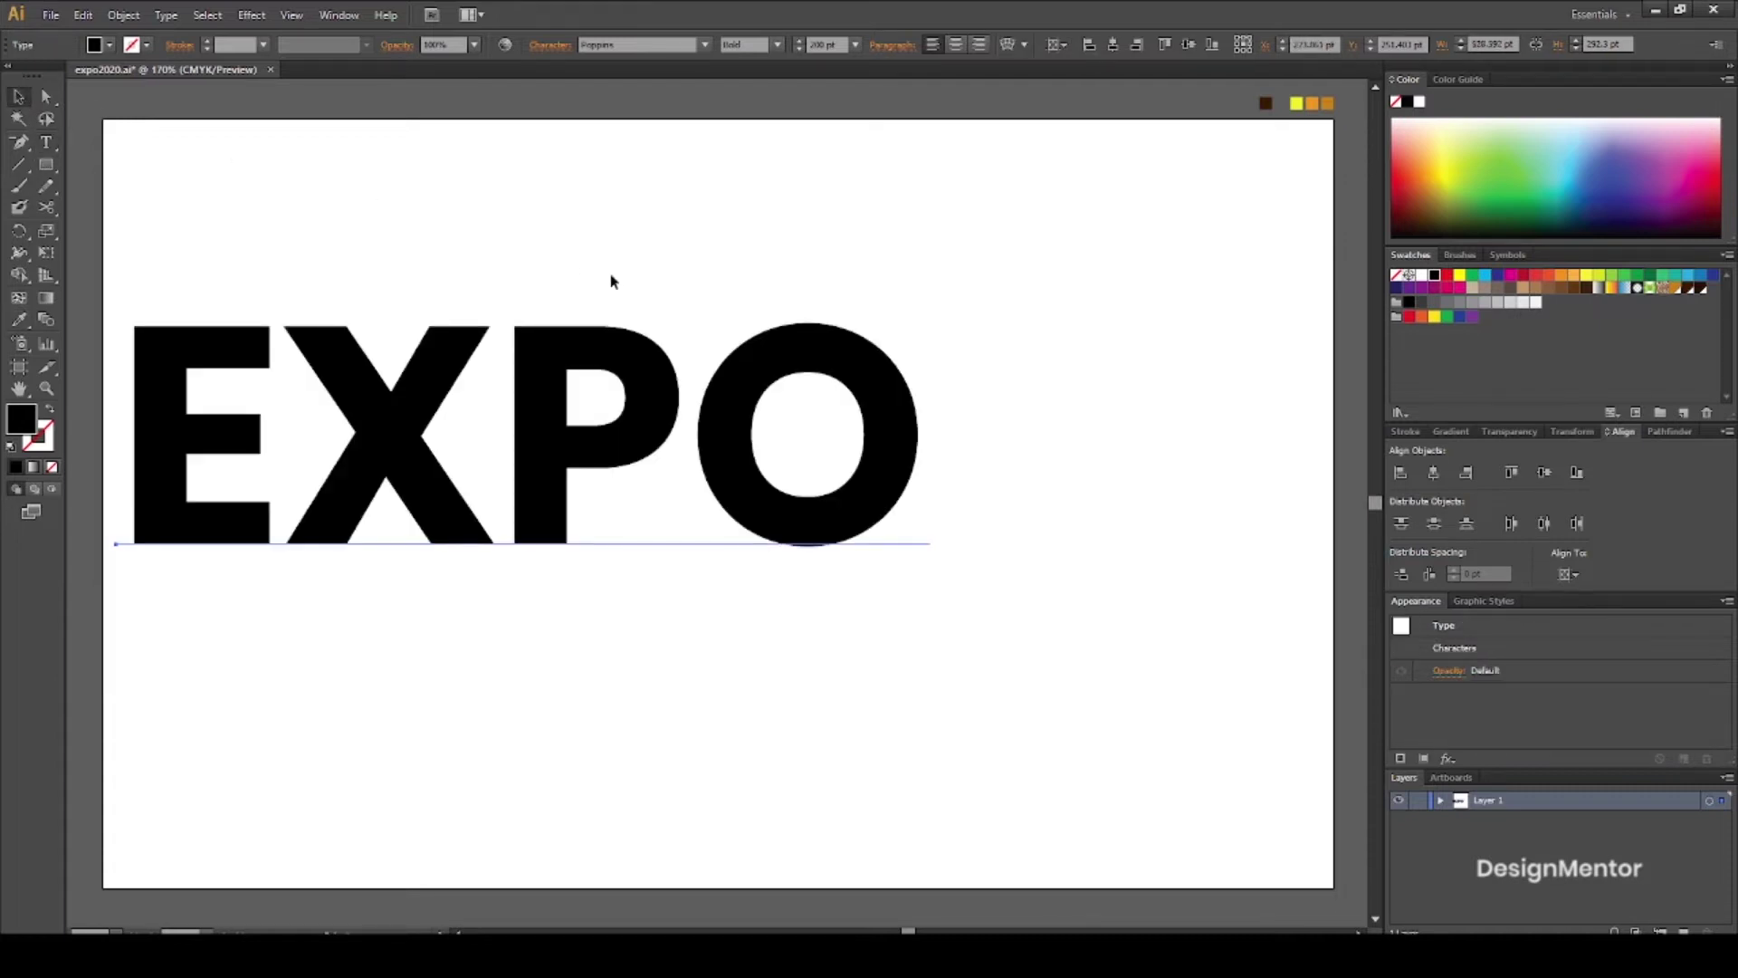
left_click(1434, 472)
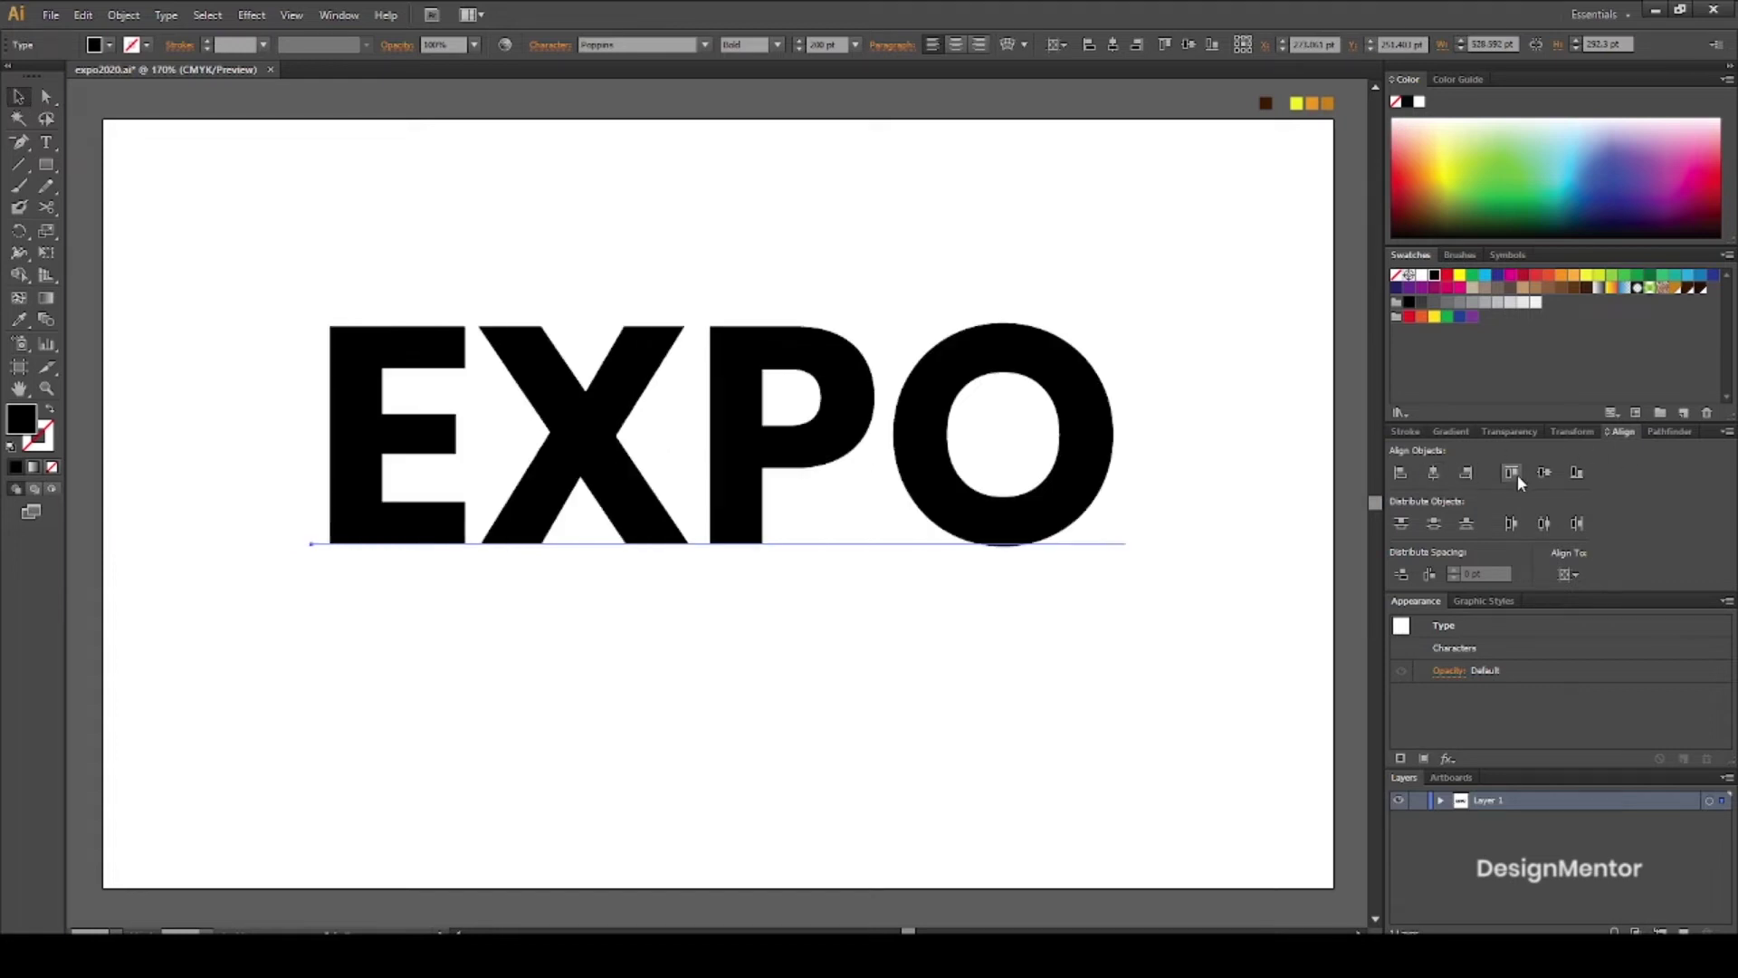
left_click(1543, 474)
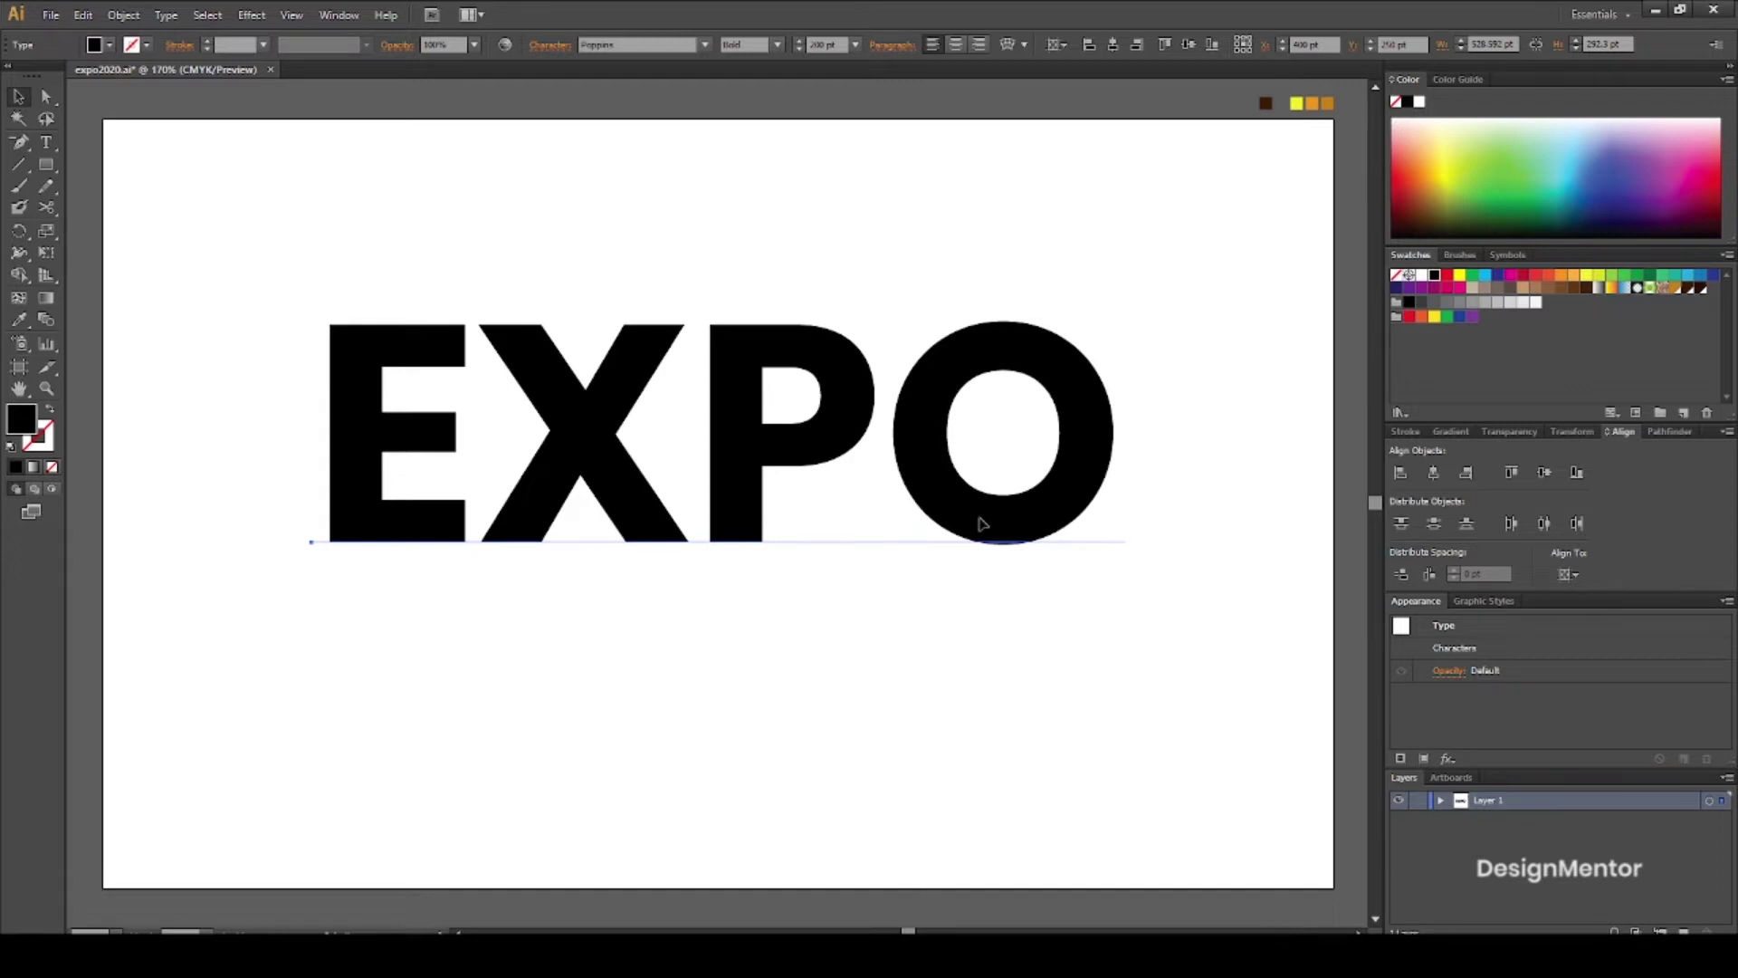
key("shift+Up")
key("shift+Up")
key("shift+Up")
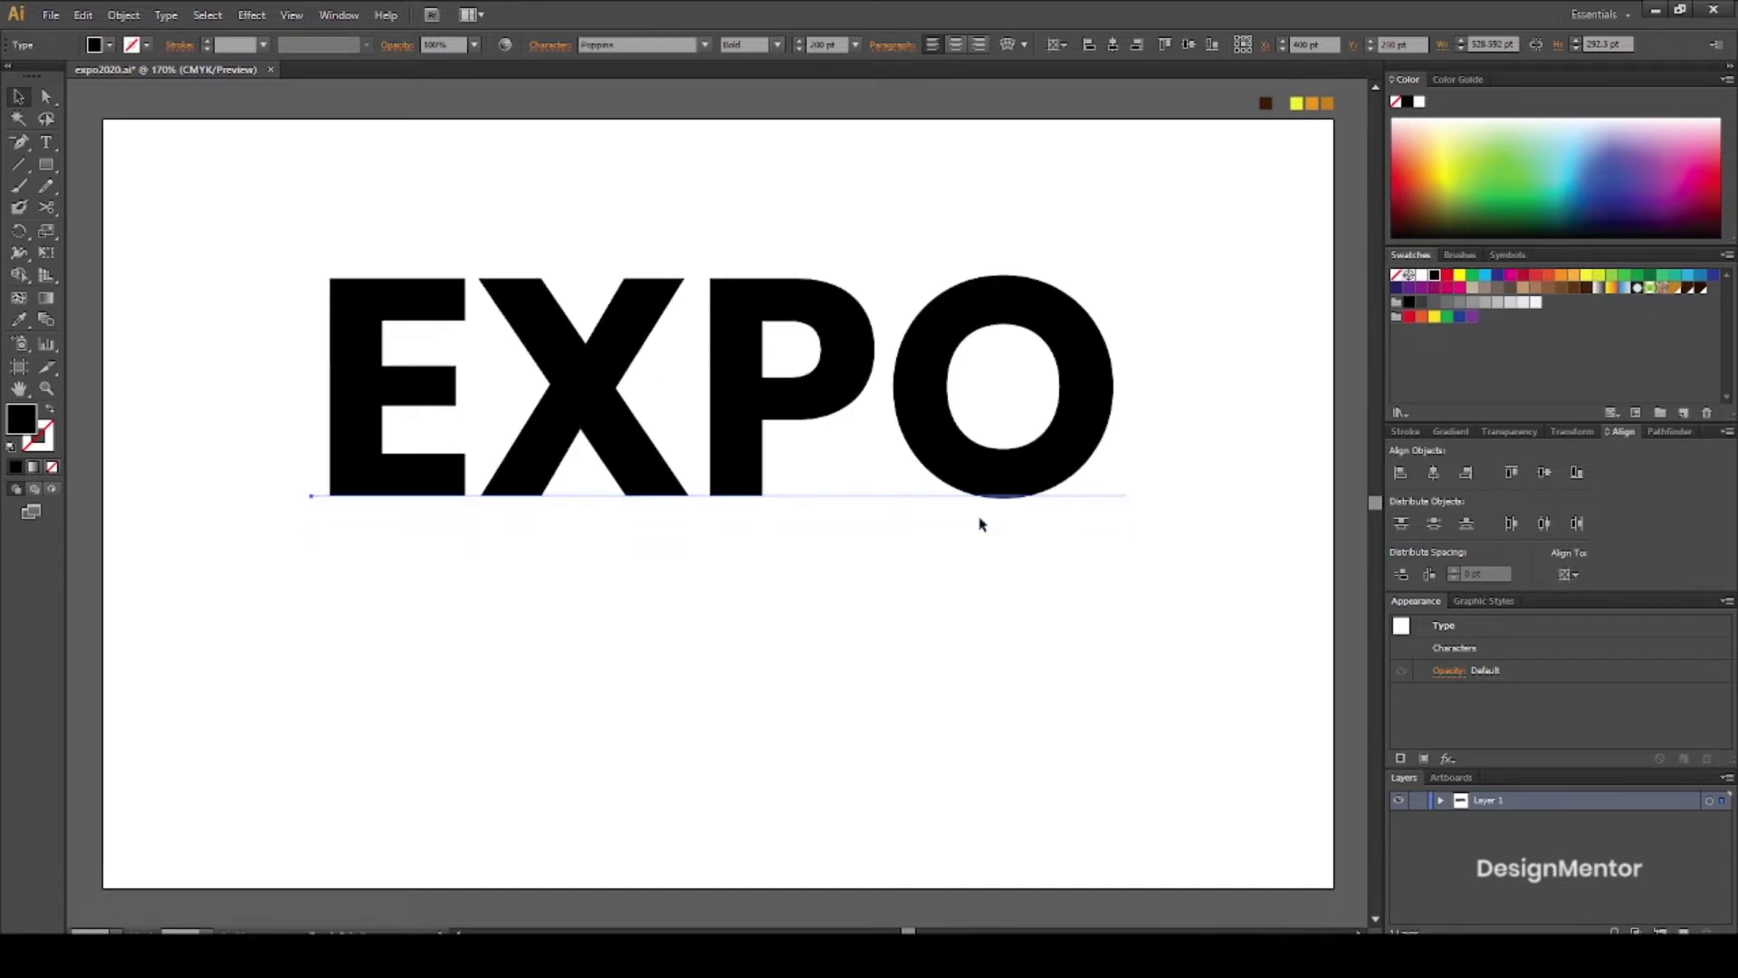
key("shift+Up")
key("shift+Up")
key("shift+Up")
key("shift+Up")
key("shift+Up")
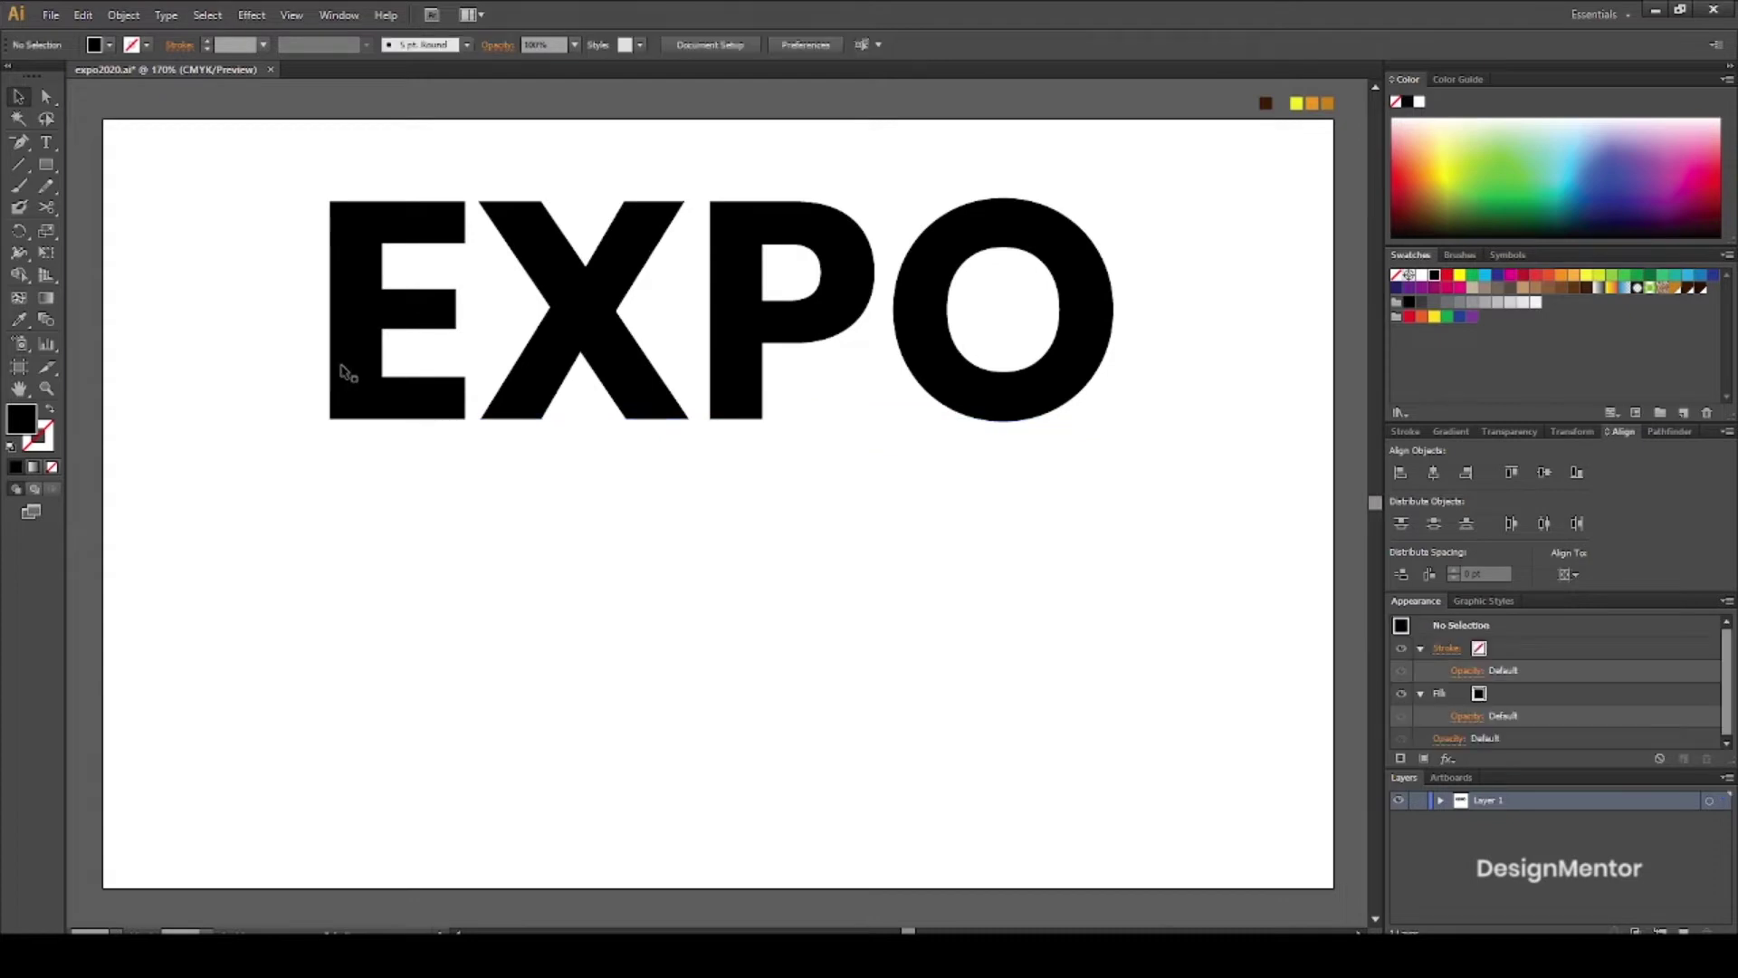
Paste a copy of EXPO in front and nudge it down below the original
left_click(82, 15)
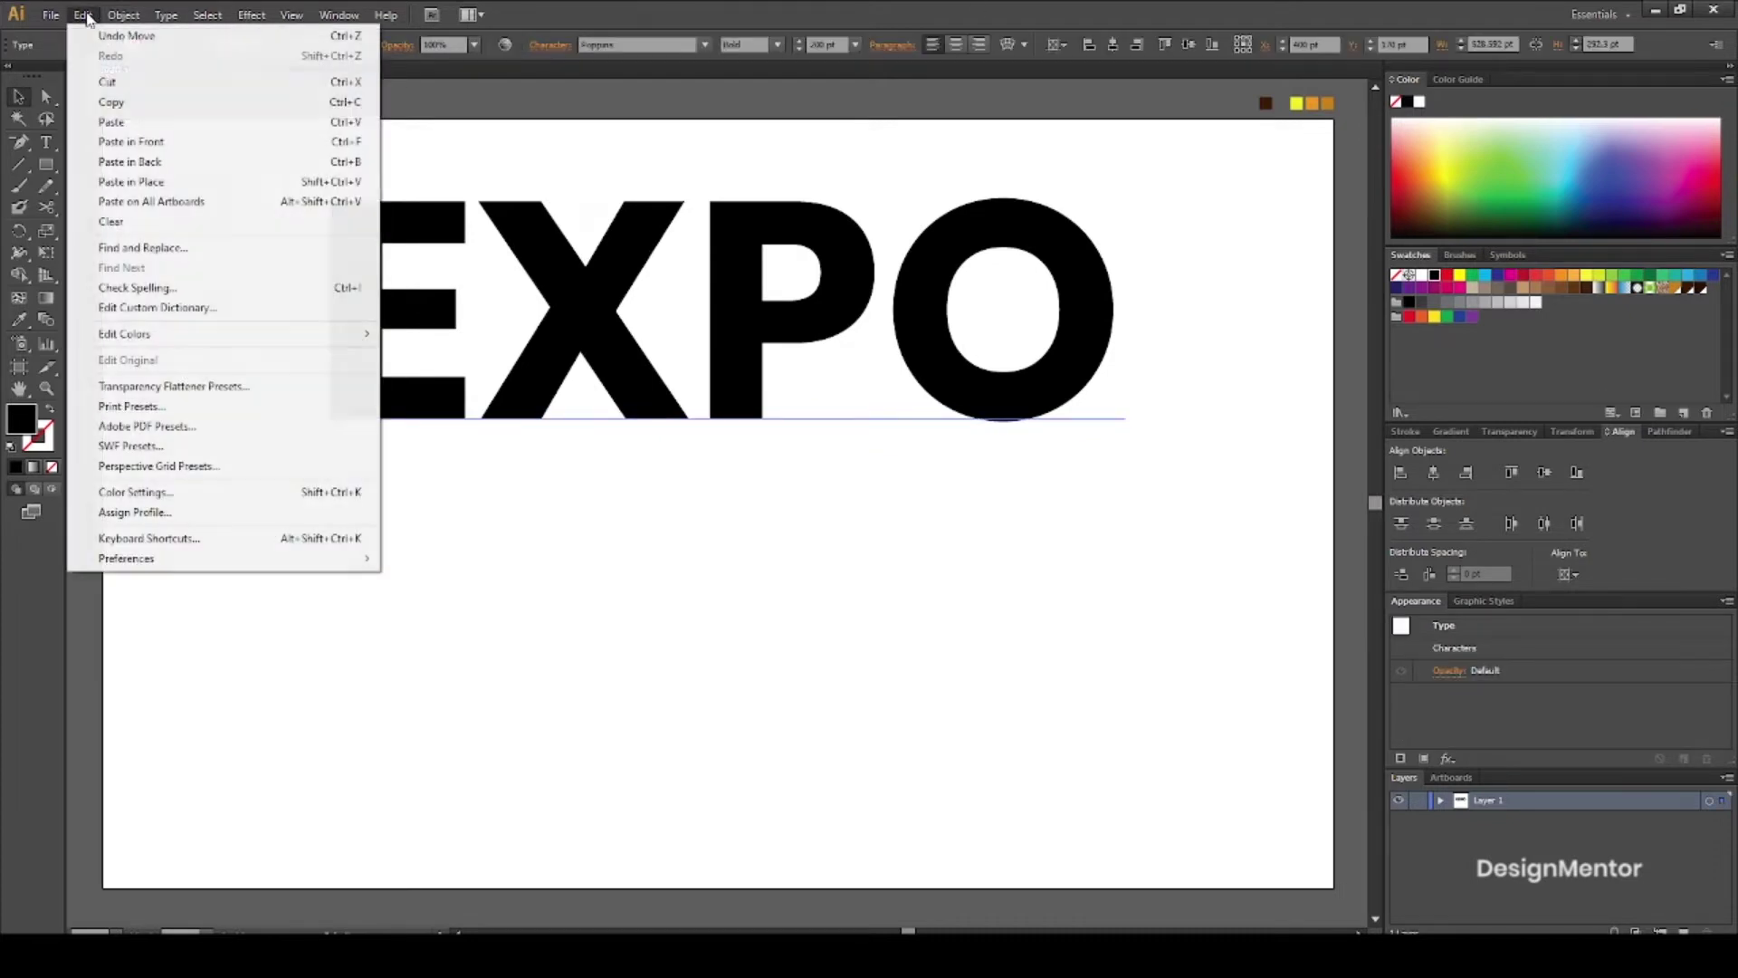
left_click(111, 102)
left_click(83, 15)
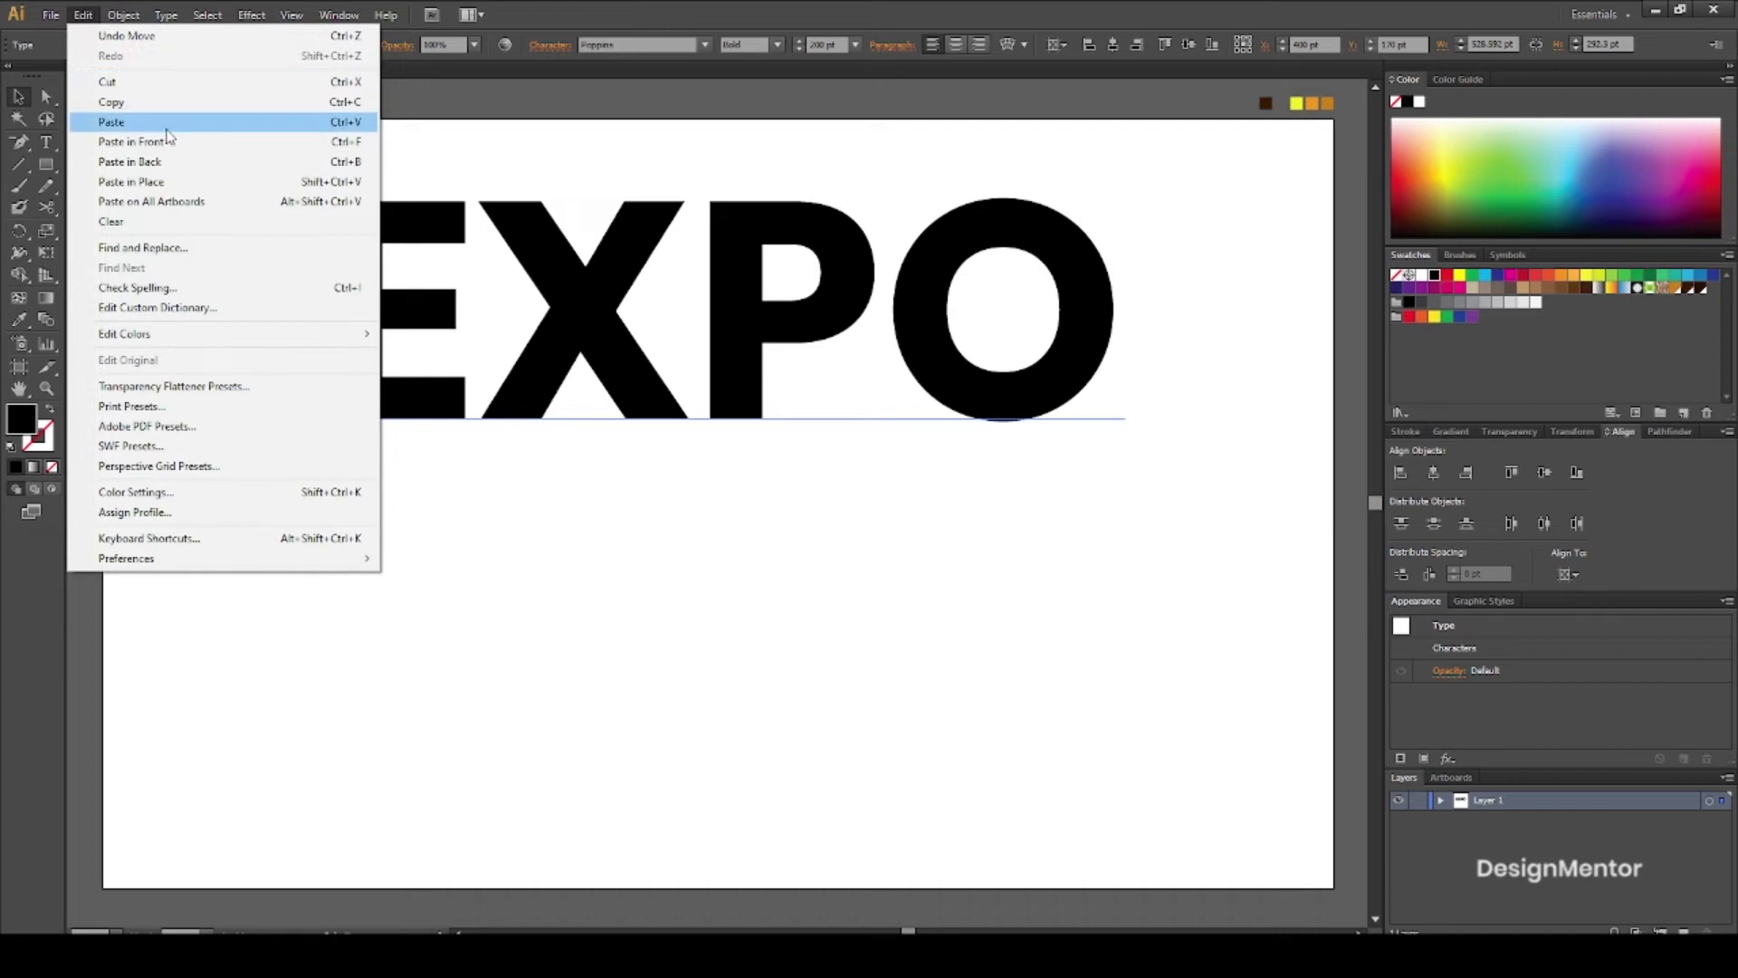
left_click(131, 141)
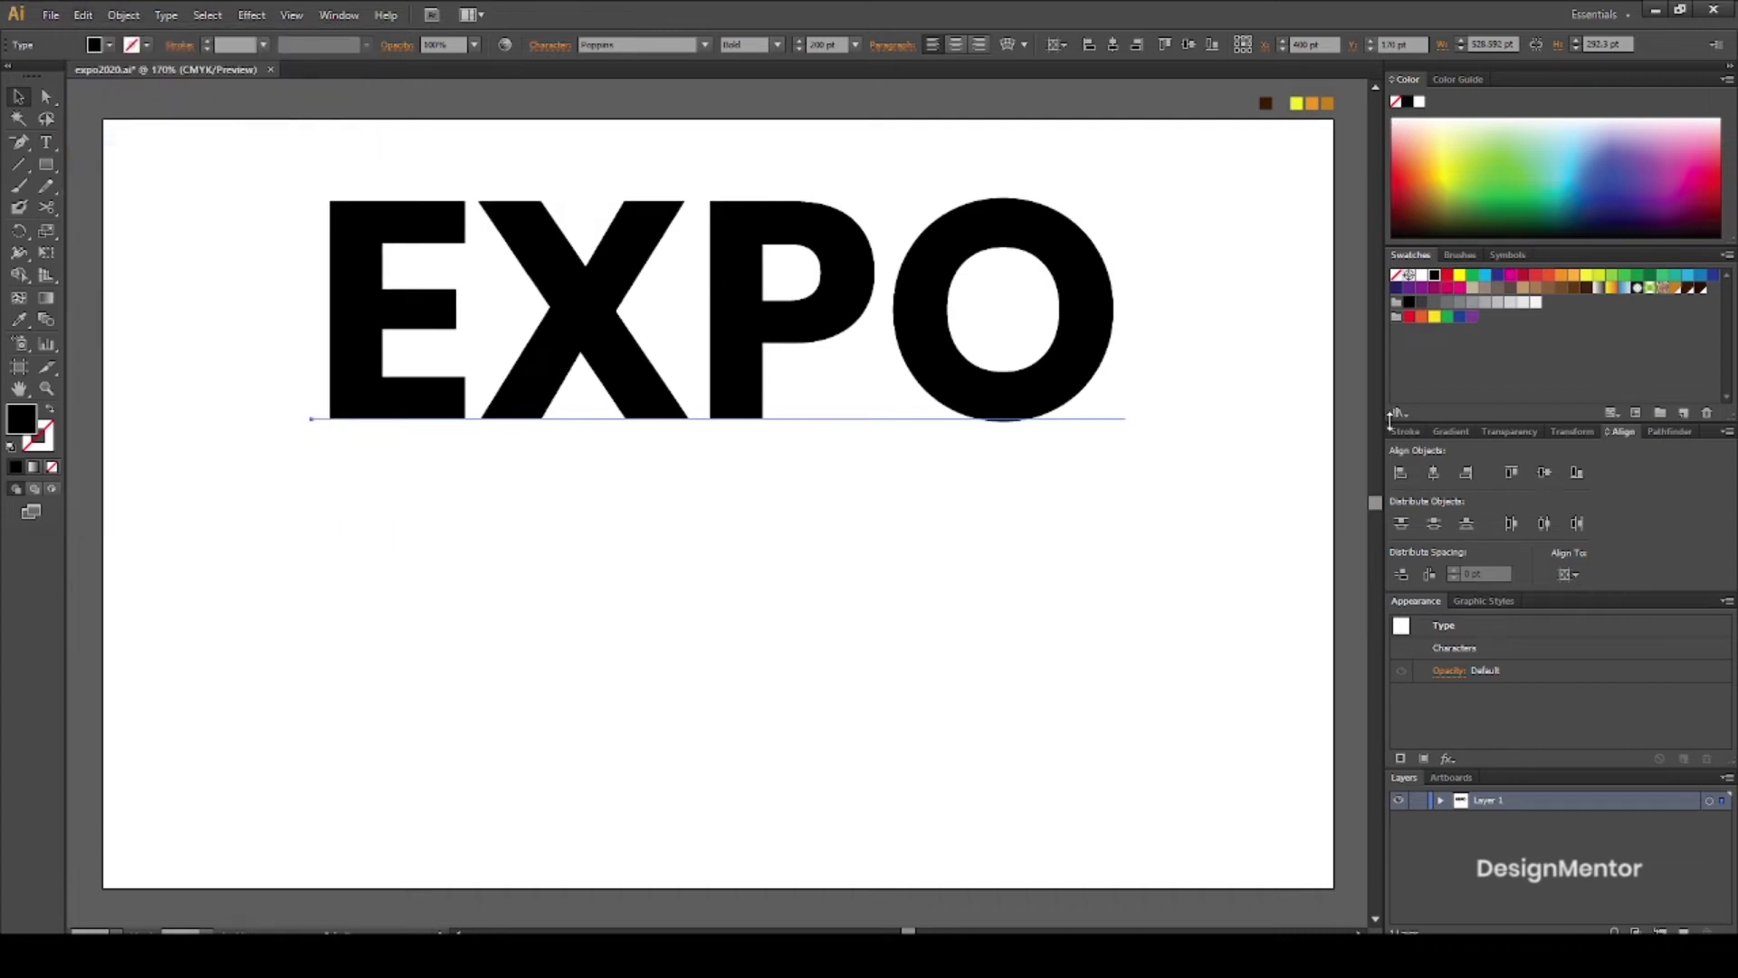
key("shift+Down")
key("shift+Down")
key("shift+Down")
key("shift+Down")
key("shift+Down")
key("shift+Down")
key("shift+Down")
key("shift+Down")
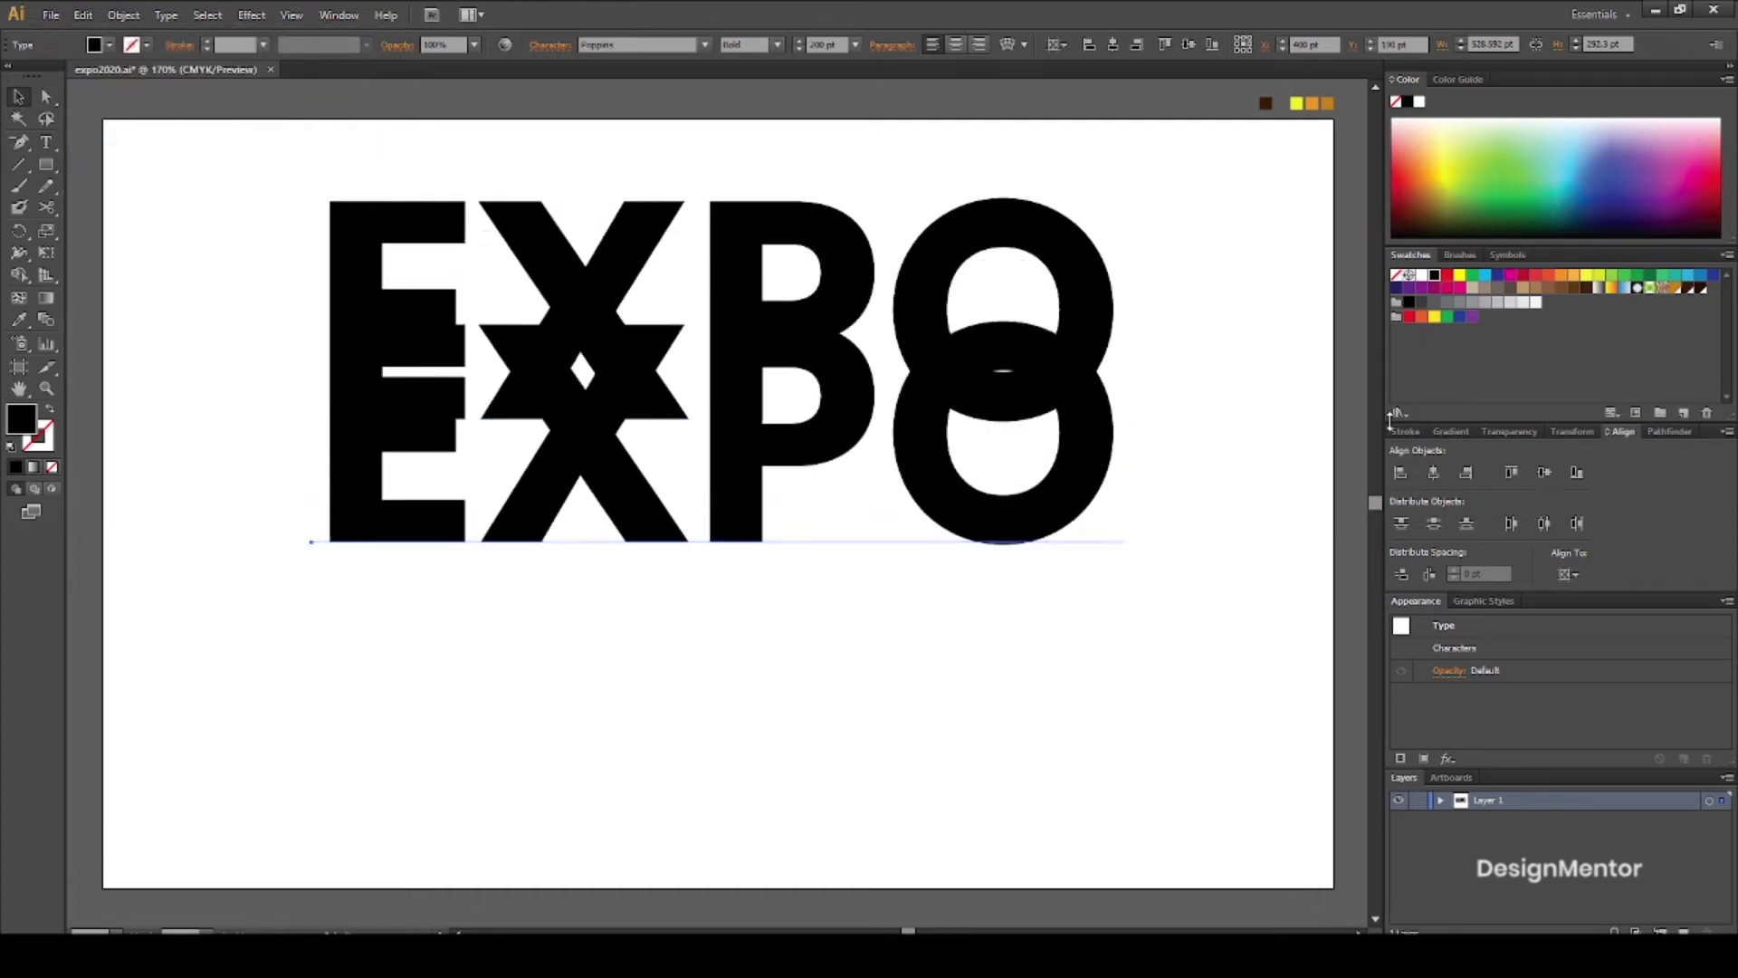
key("shift+Down")
key("shift+Down")
key("shift+Down")
key("shift+Down")
key("shift+Down")
key("shift+Down")
key("shift+Down")
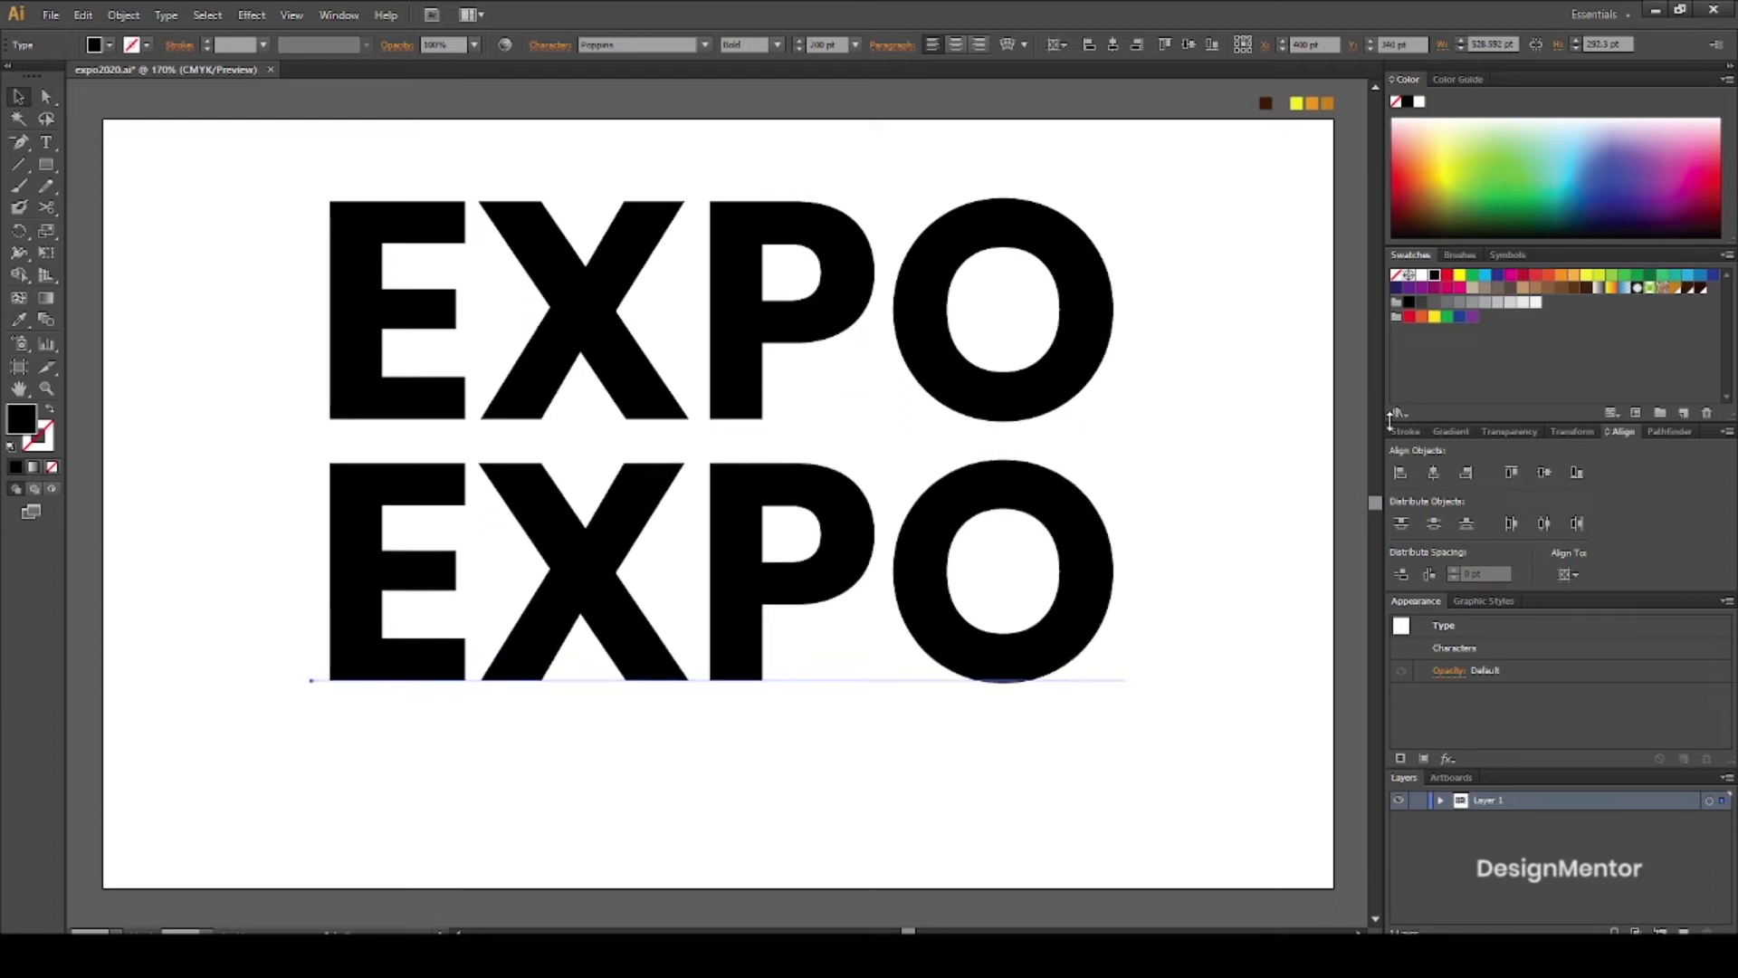
Replace the lower copy's text with 2020
double_click(608, 559)
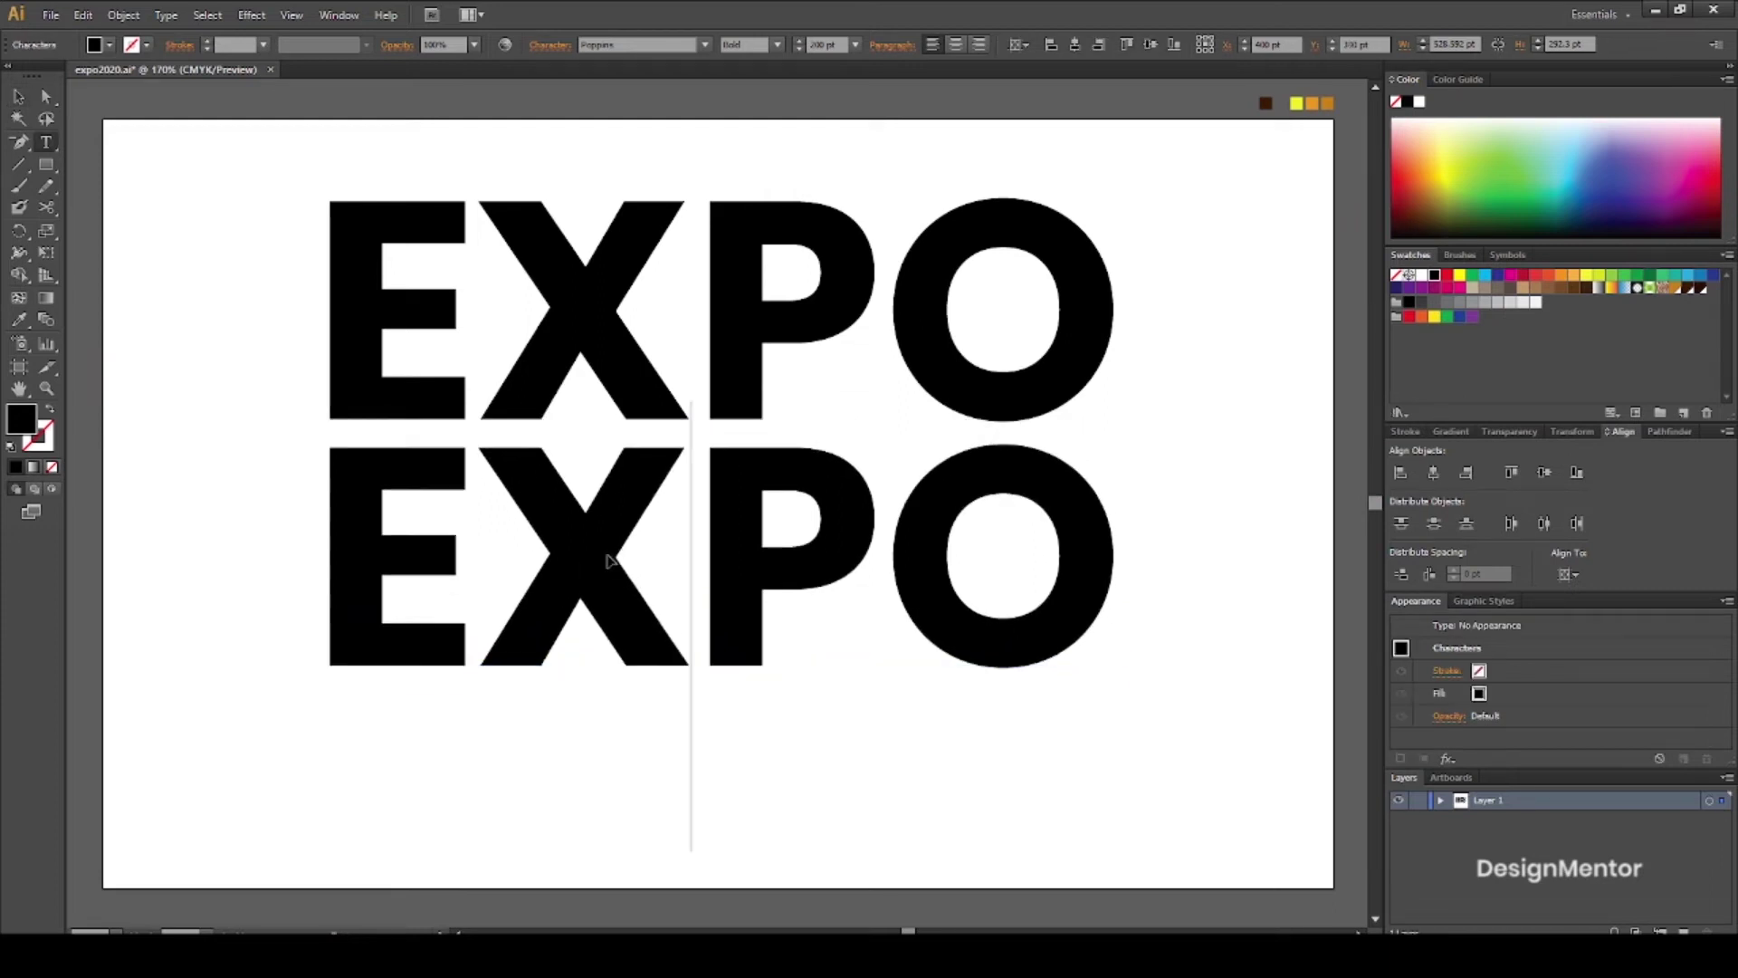
key("Home")
key("shift+End")
type("202")
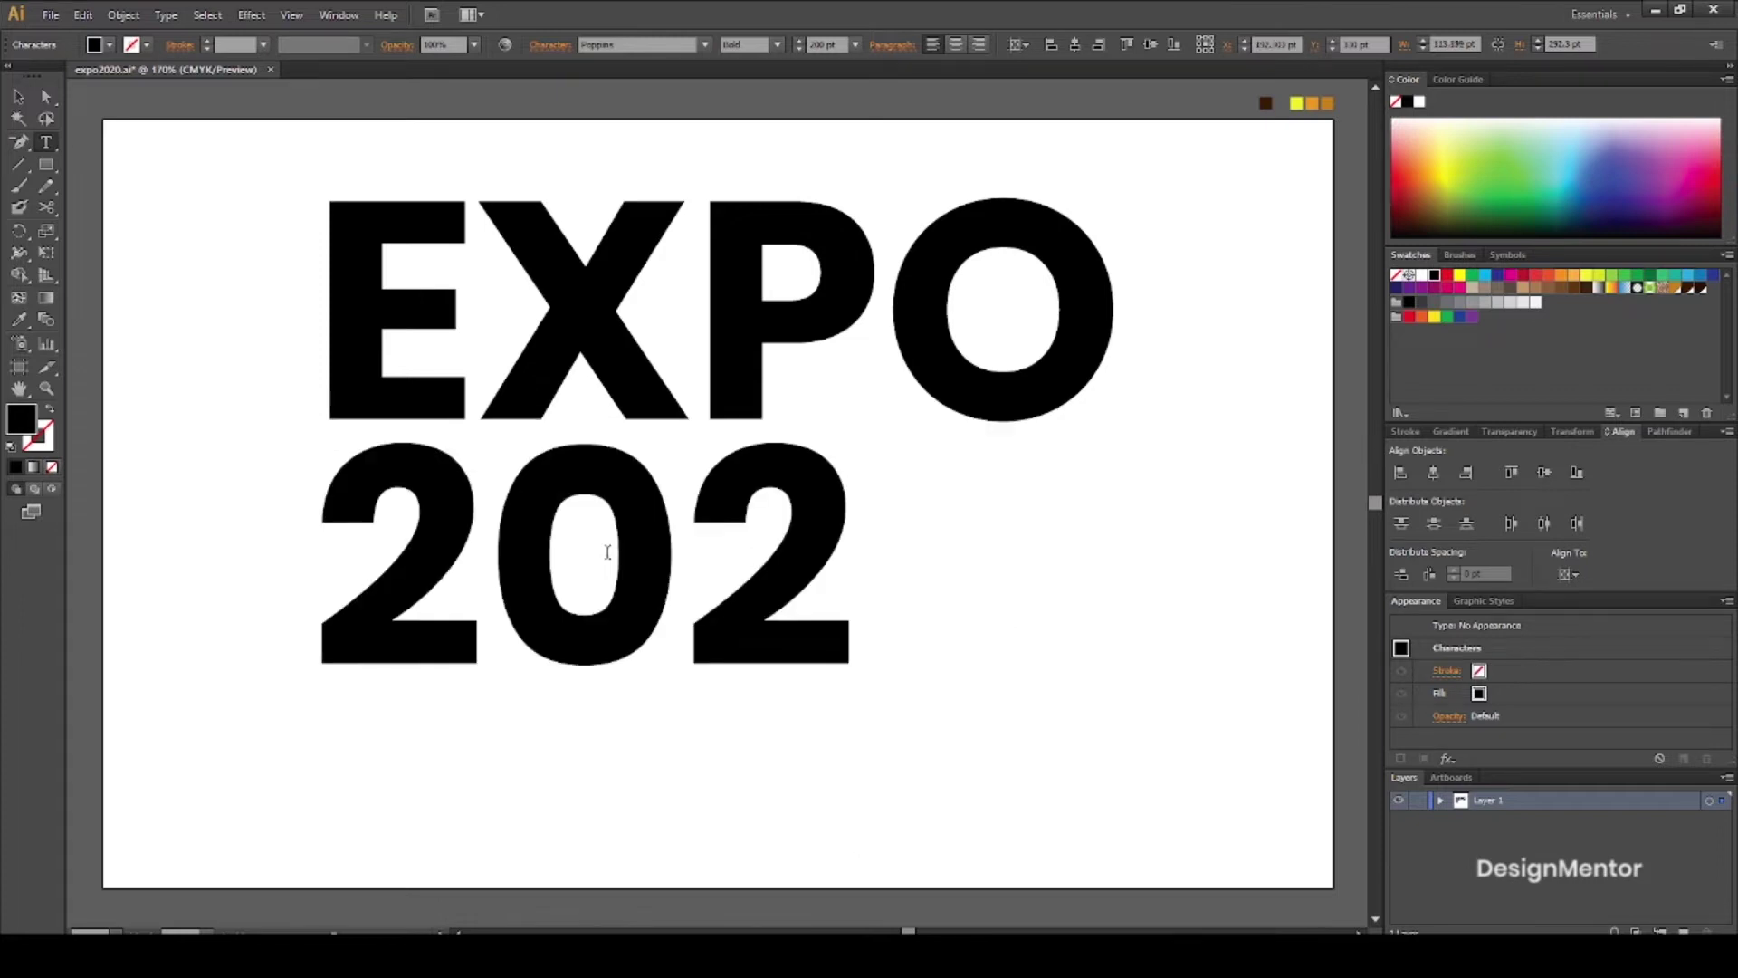
type("0")
key("shift+Home")
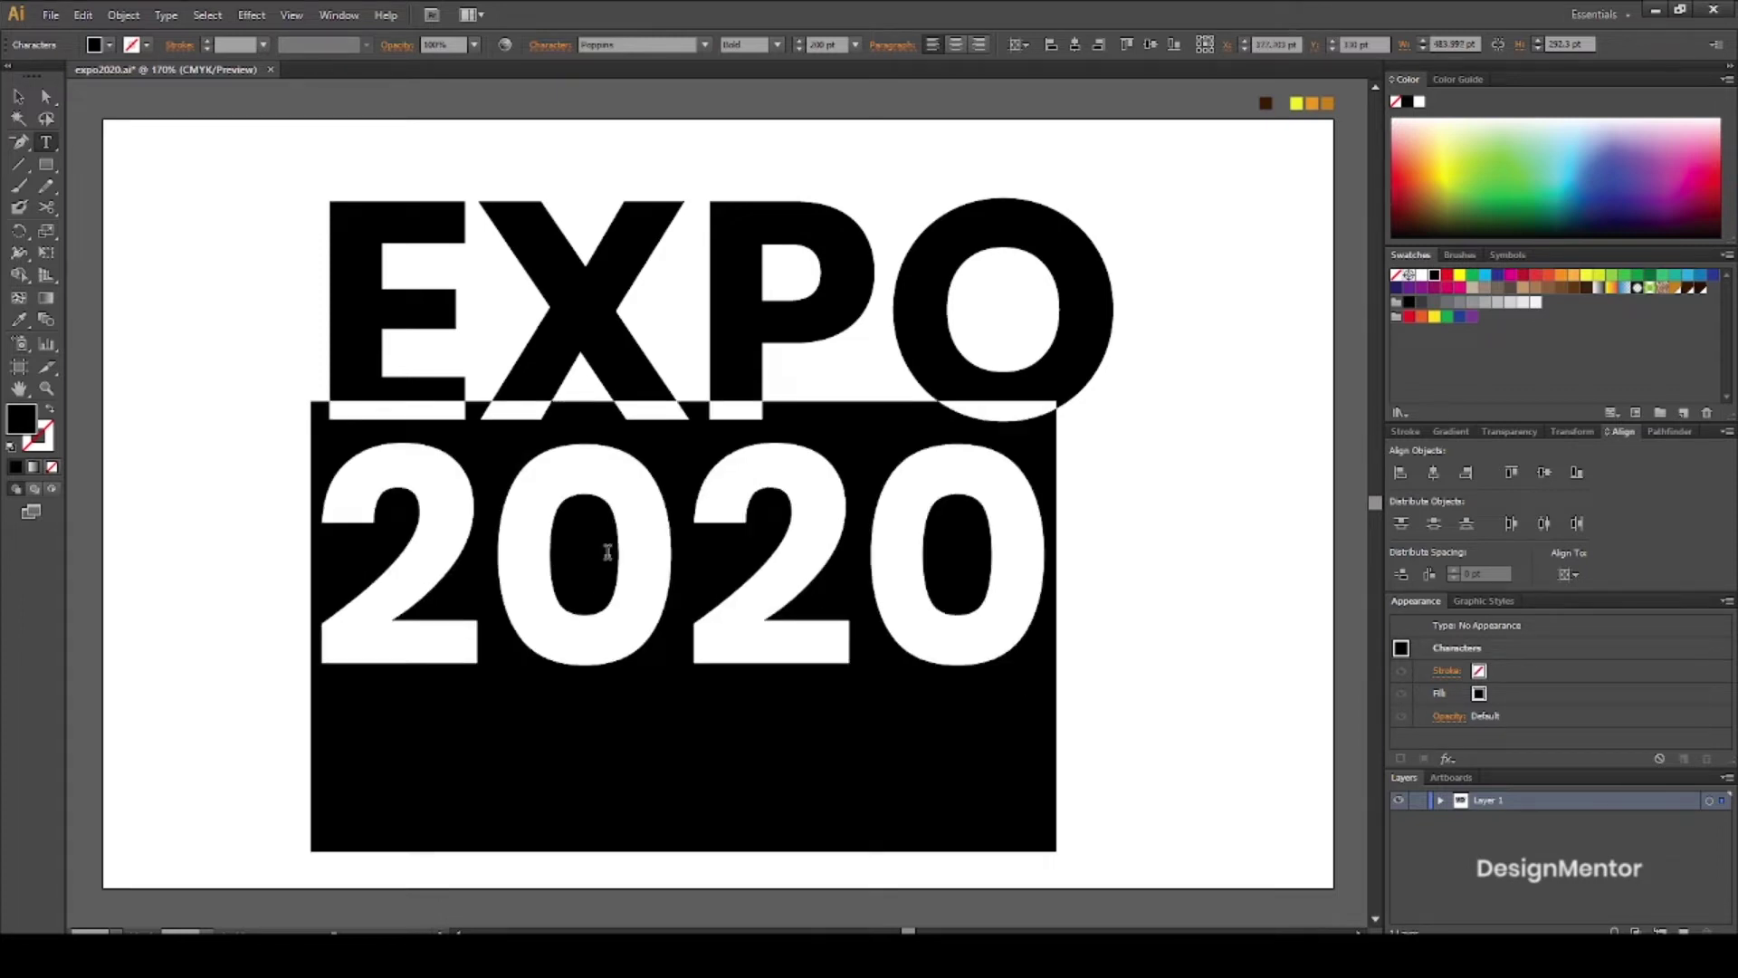
left_click(18, 96)
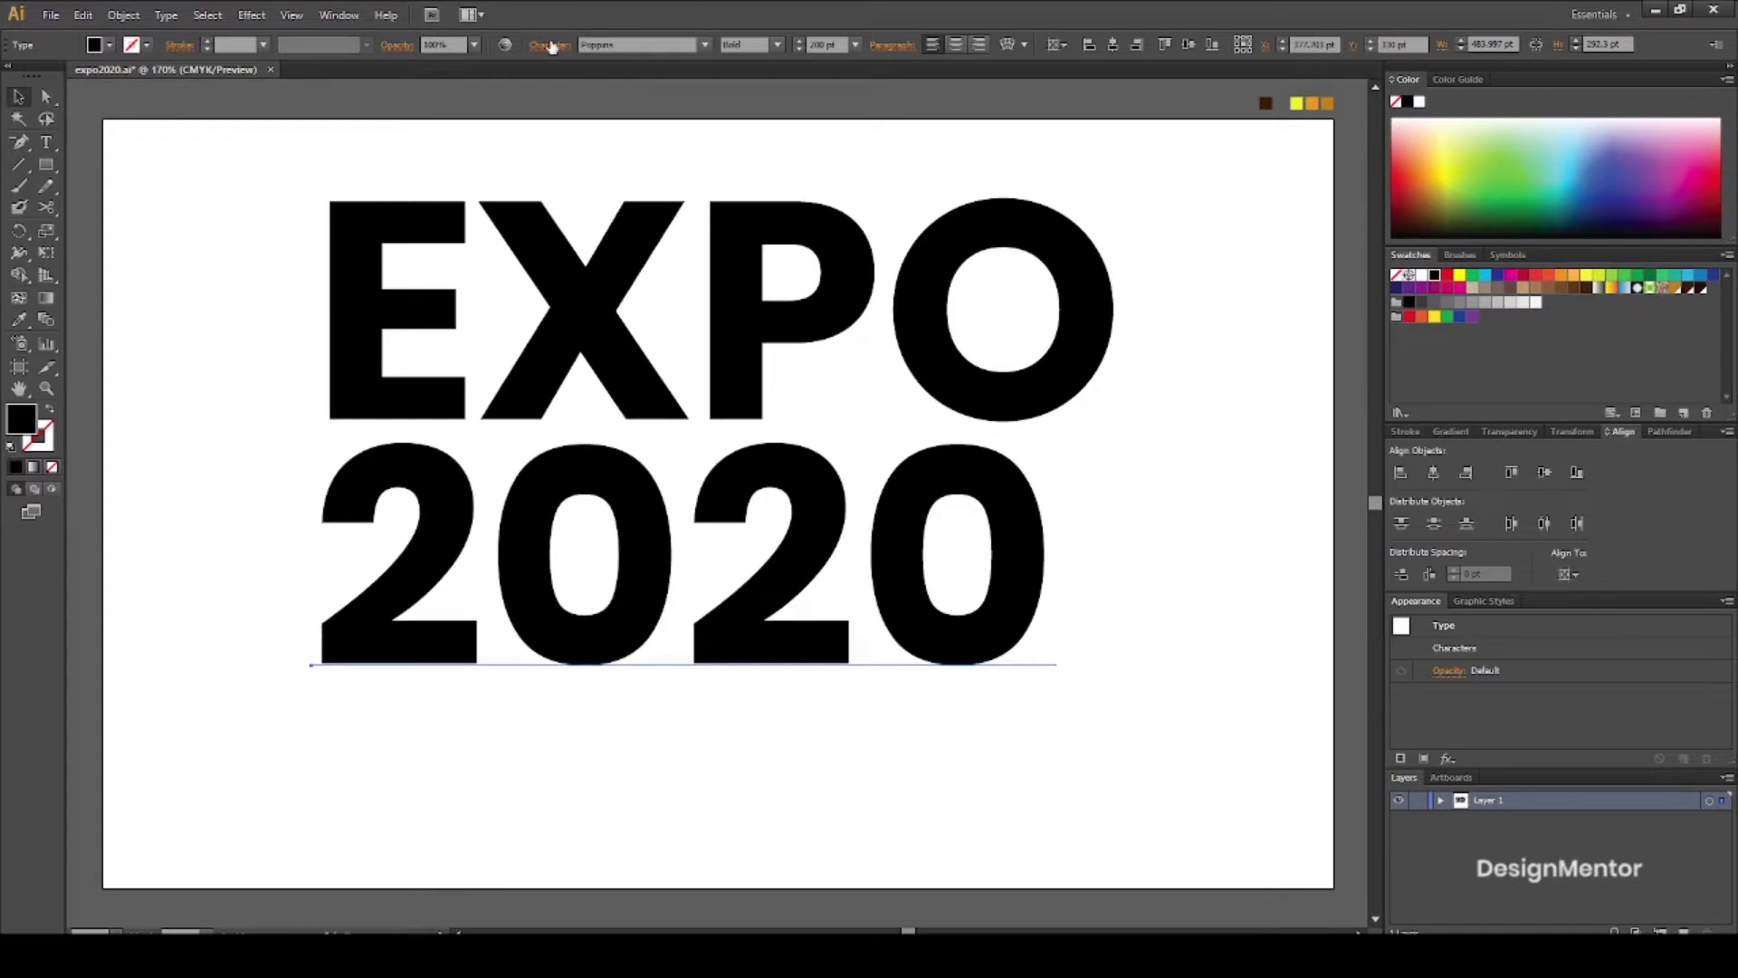
Increase the letter tracking of 2020 in the Character panel
left_click(551, 46)
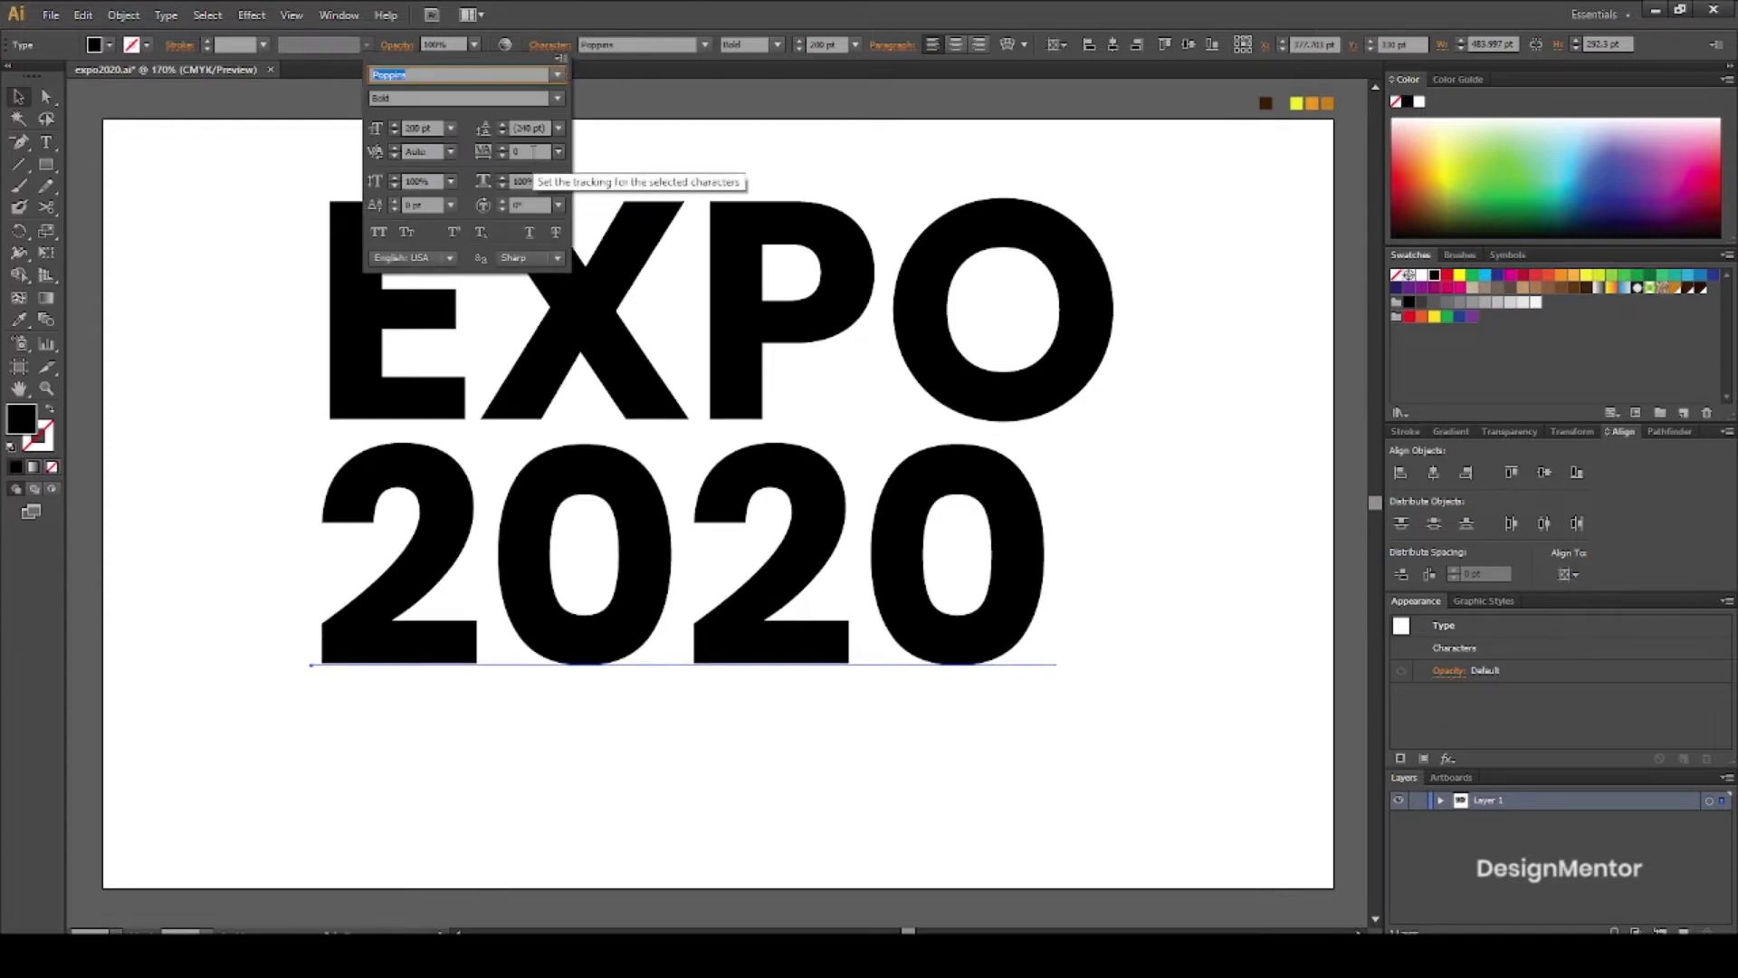
left_click(482, 152)
key("Up")
key("Up")
key("Up")
key("Up")
key("Up")
key("Up")
key("Up")
key("Up")
key("Up")
key("Up")
key("Up")
key("Up")
key("Up")
key("Up")
key("Up")
key("Up")
key("Up")
key("Up")
key("Up")
key("Up")
key("Up")
key("Up")
key("Up")
key("Up")
key("Up")
key("Up")
key("Up")
key("Up")
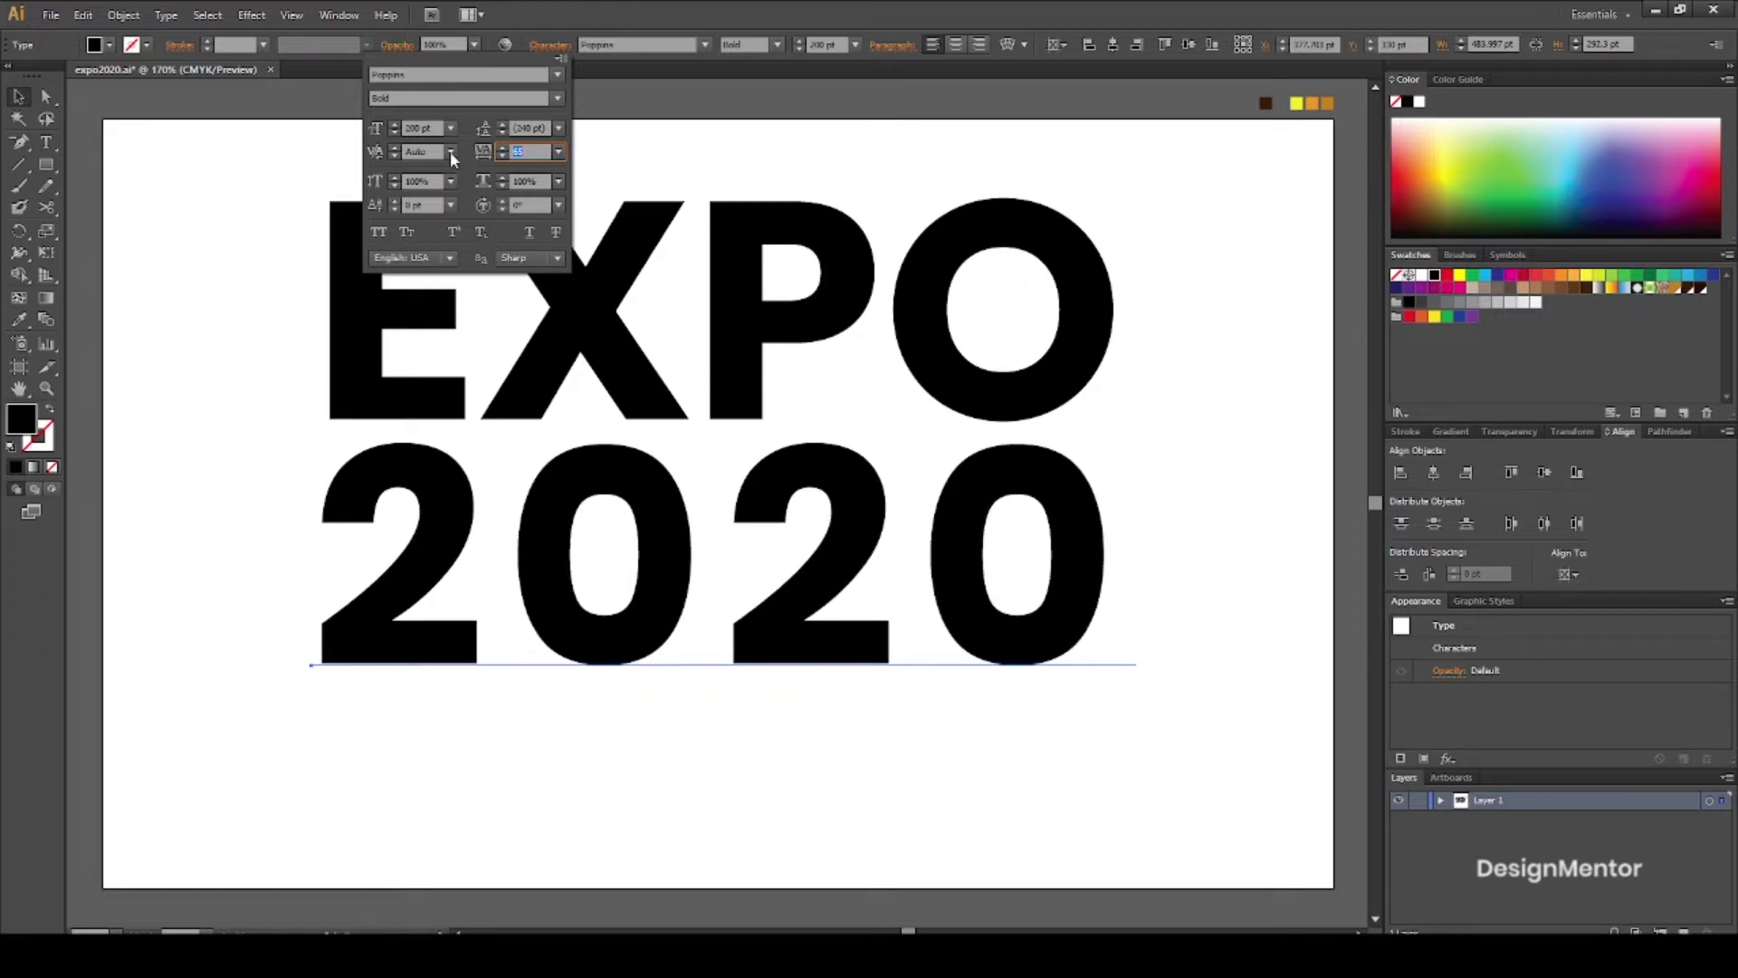
key("Return")
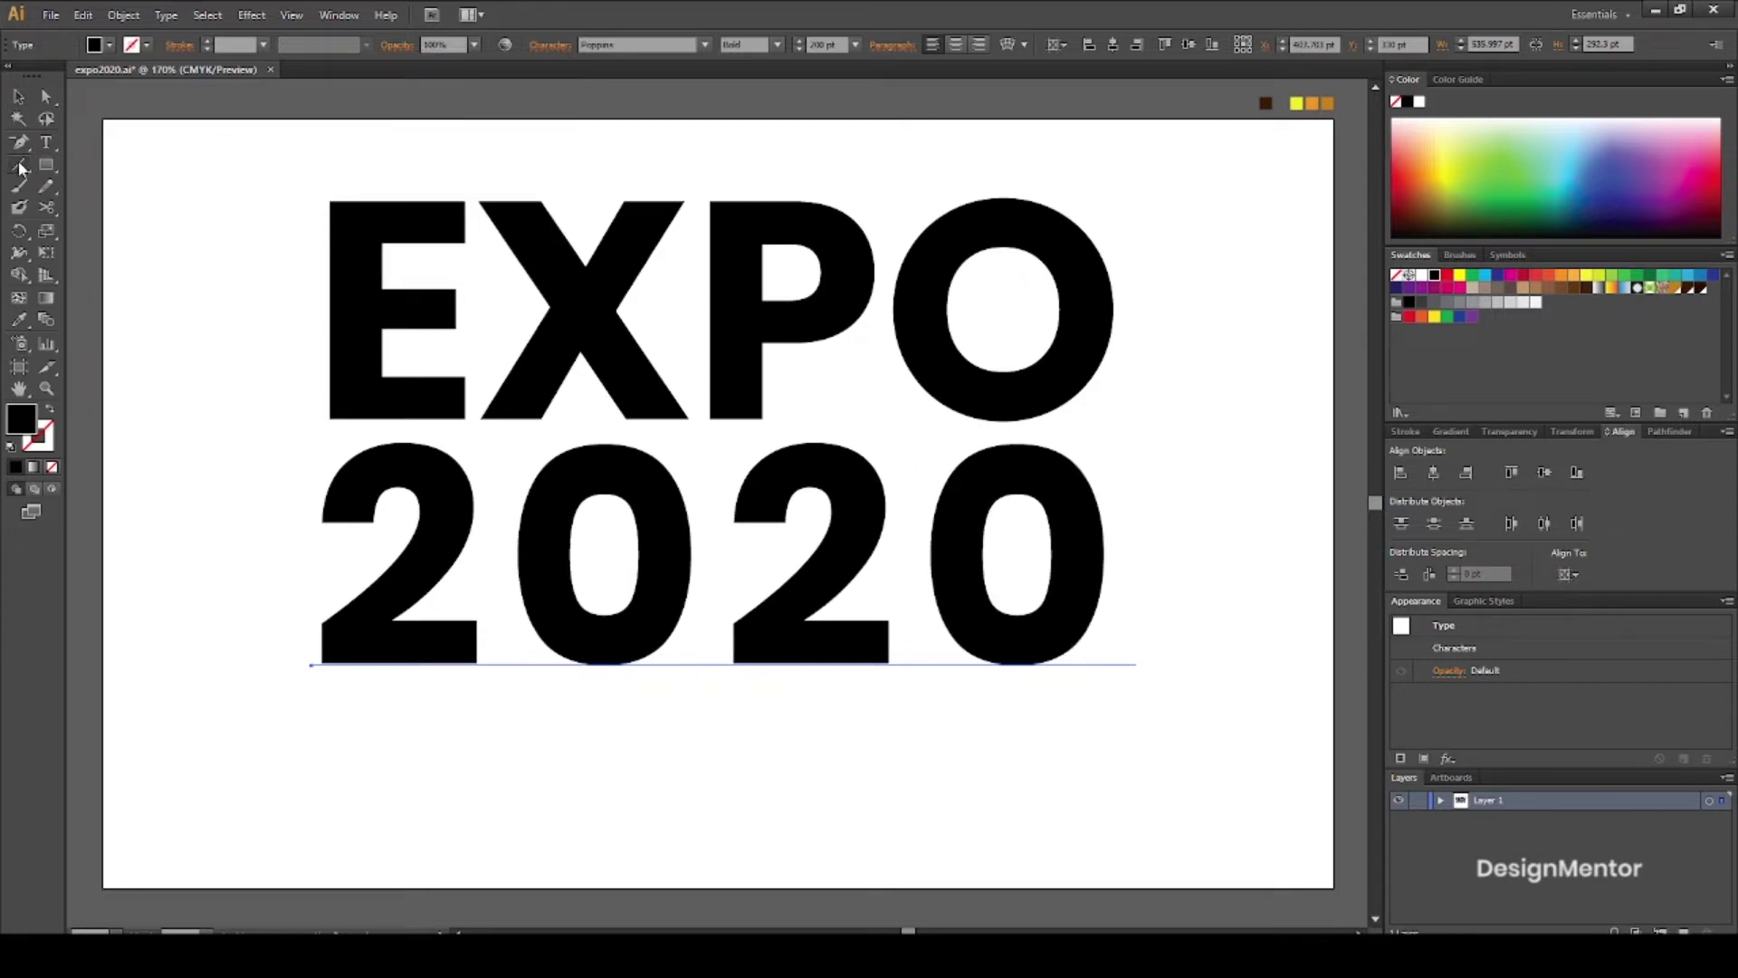
Try a red stroke on 2020, undo it, and deselect
left_click(146, 44)
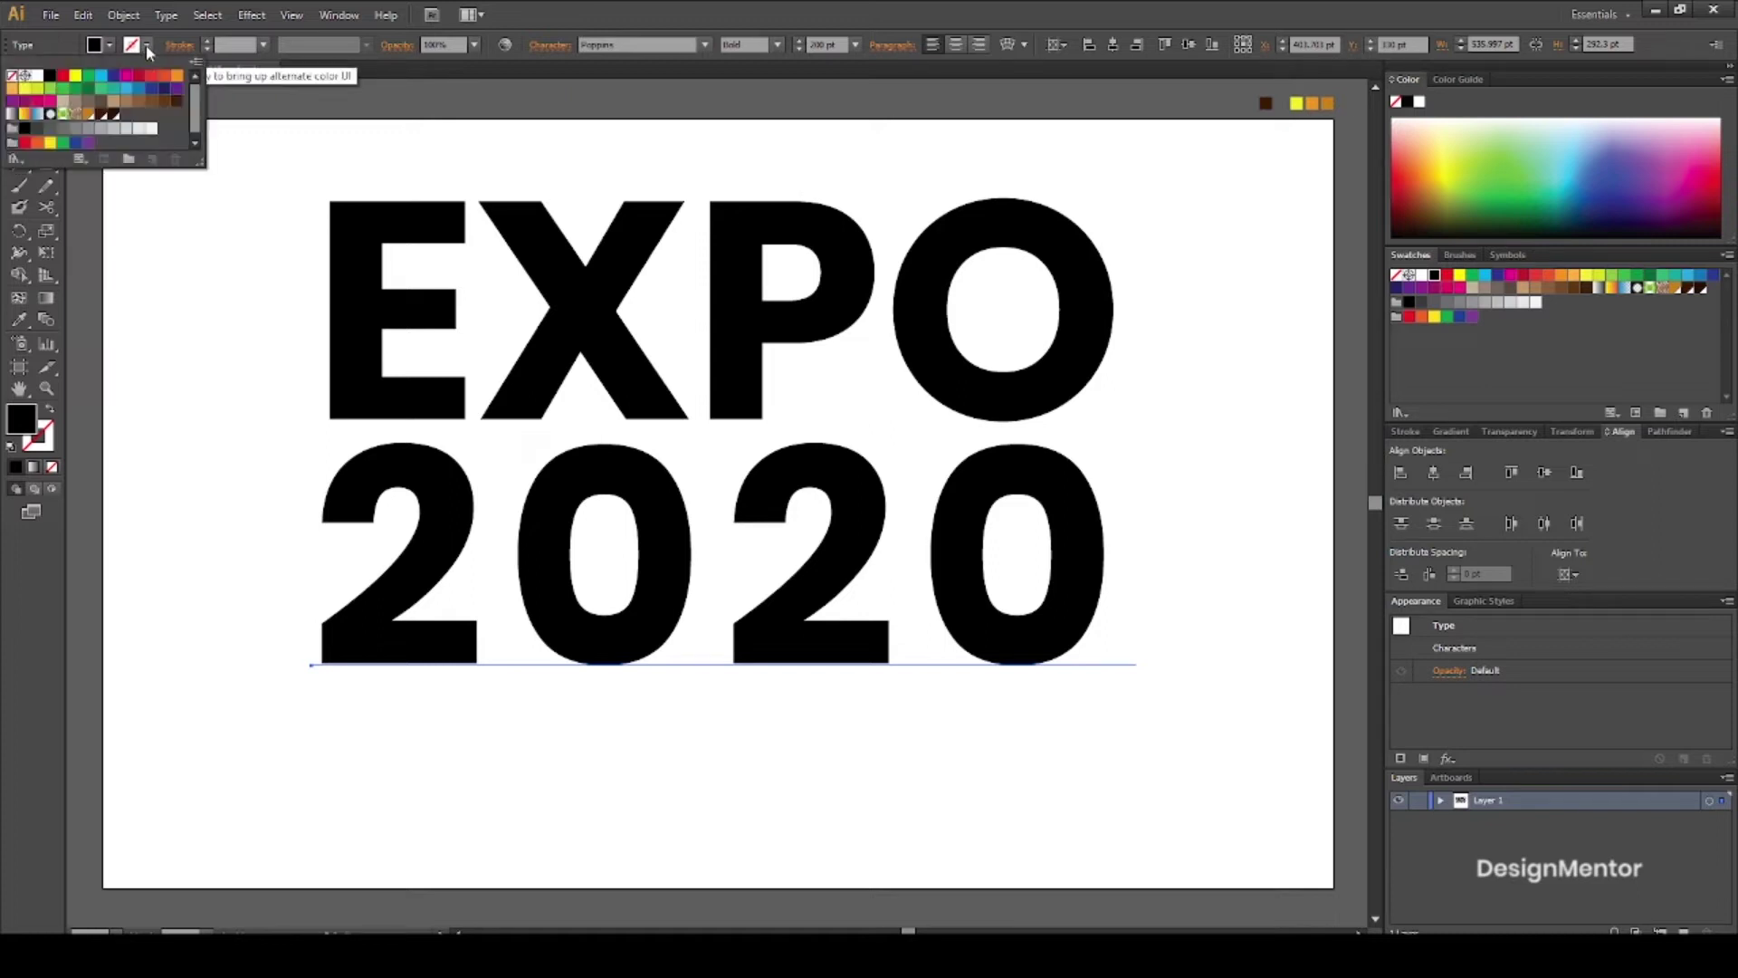
left_click(62, 75)
key("Return")
key("ctrl+z")
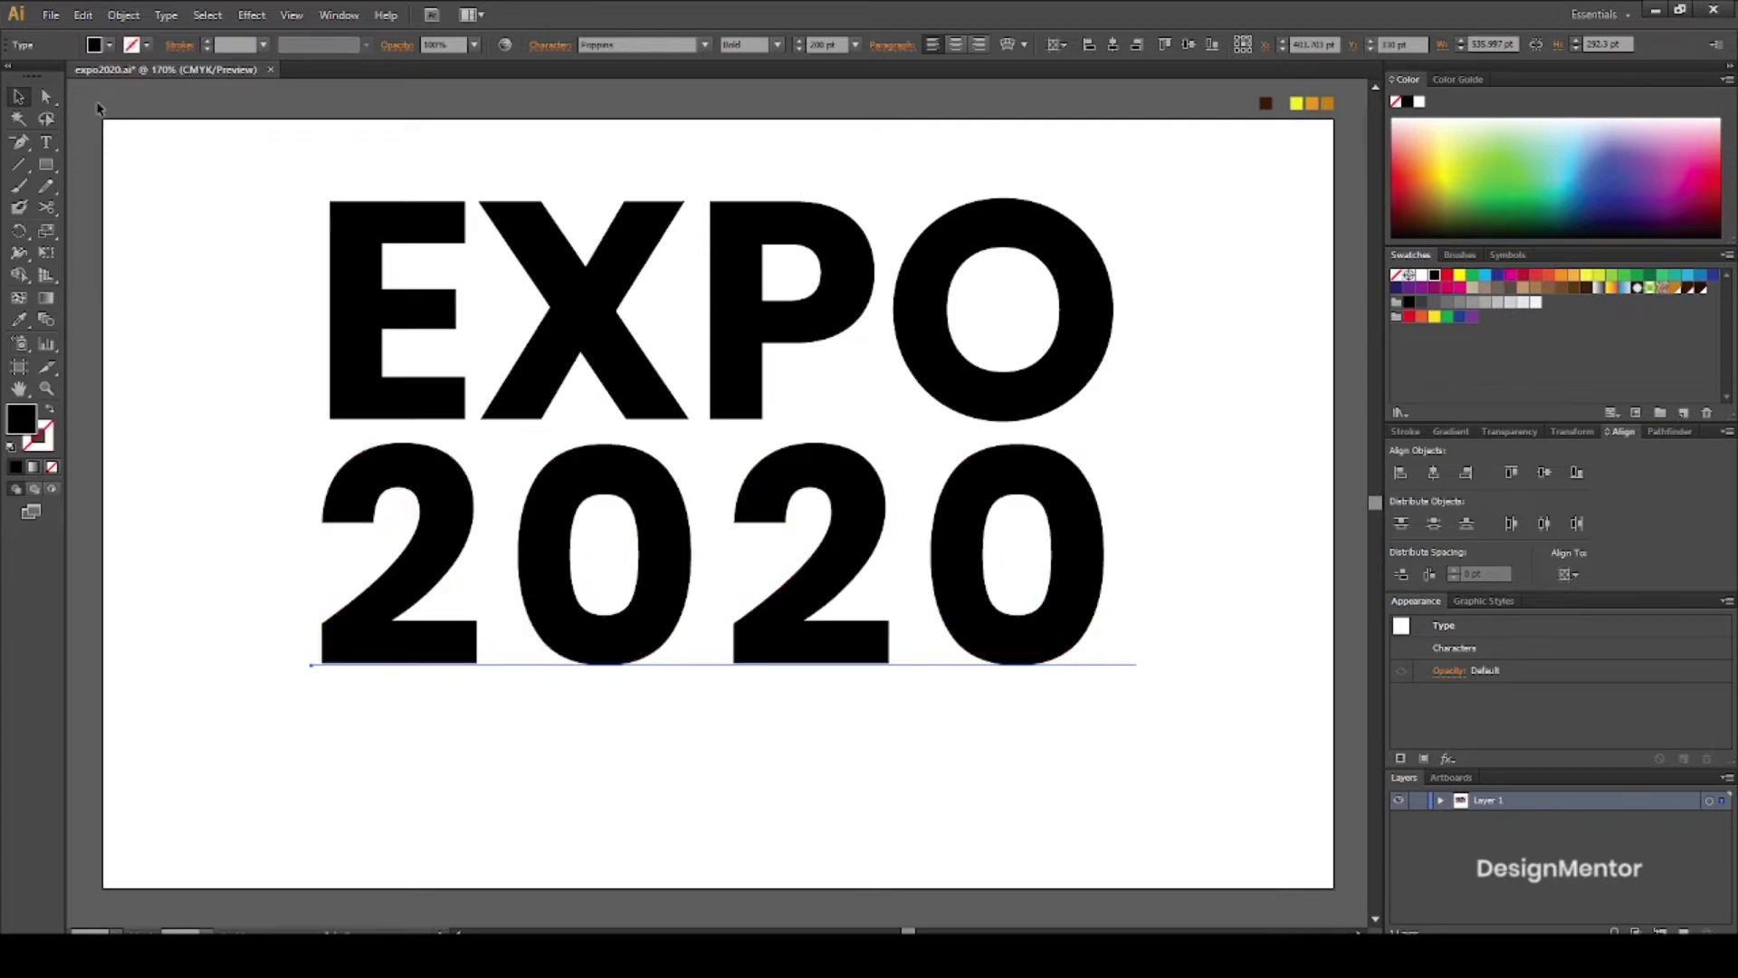
left_click(98, 108)
Draw a red vertical guide line at EXPO's right edge
left_click(146, 44)
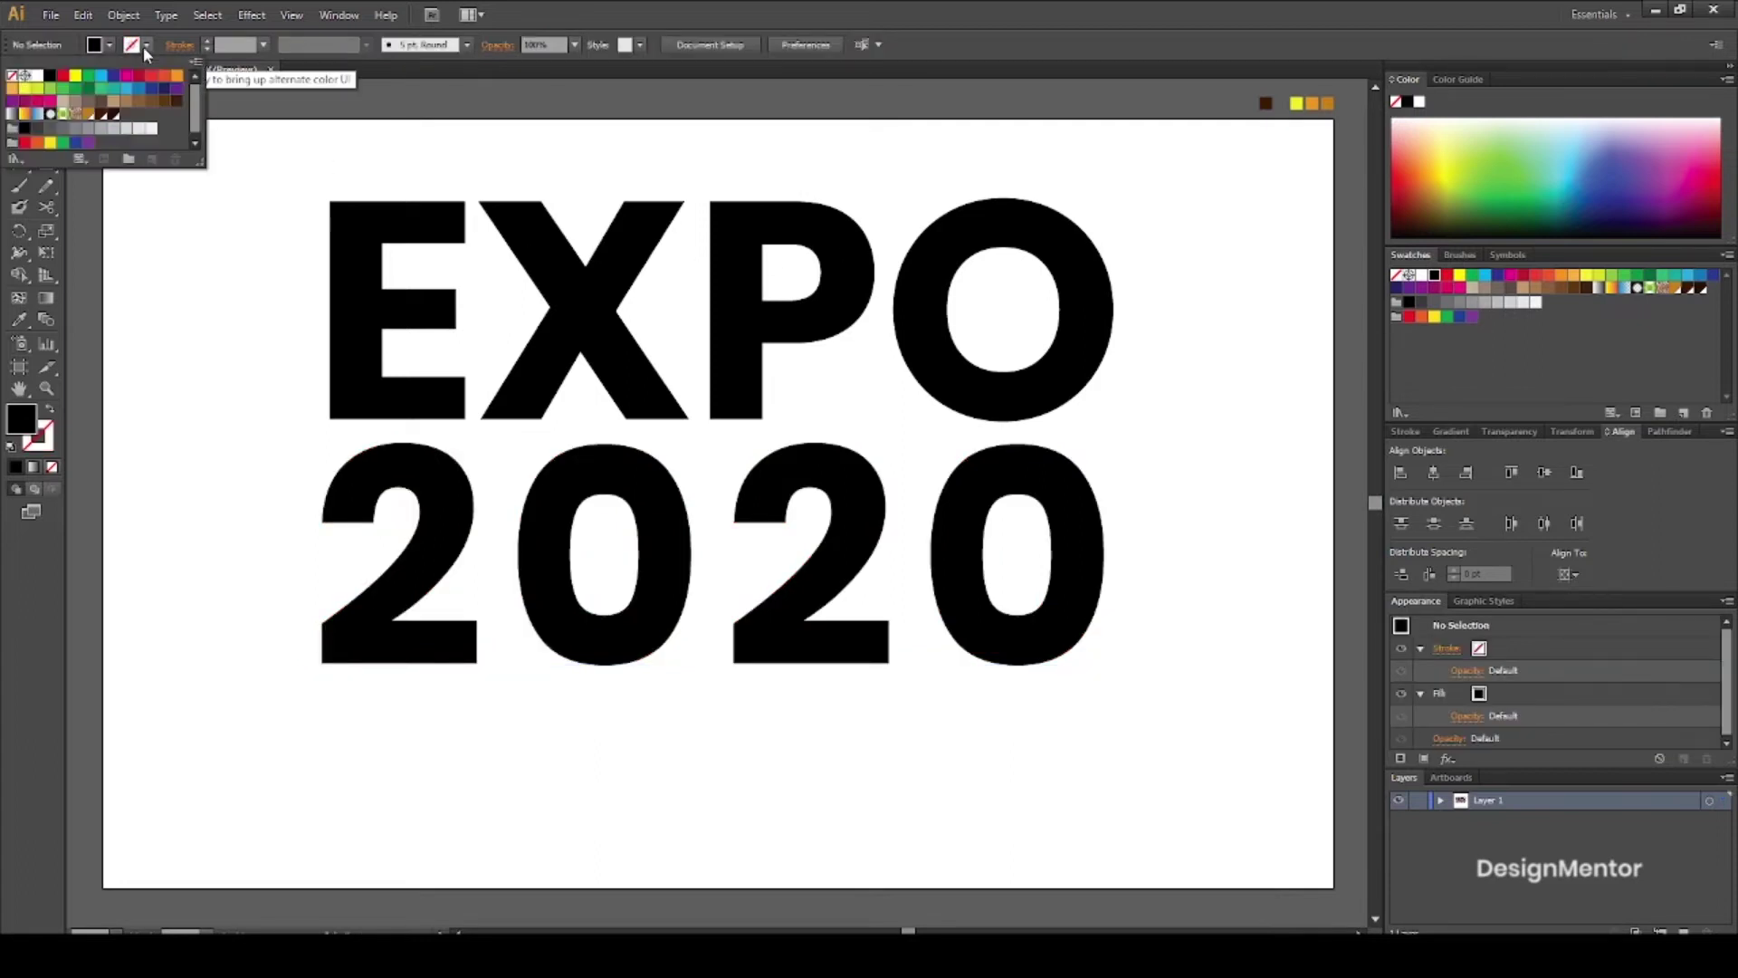
left_click(62, 75)
key("Return")
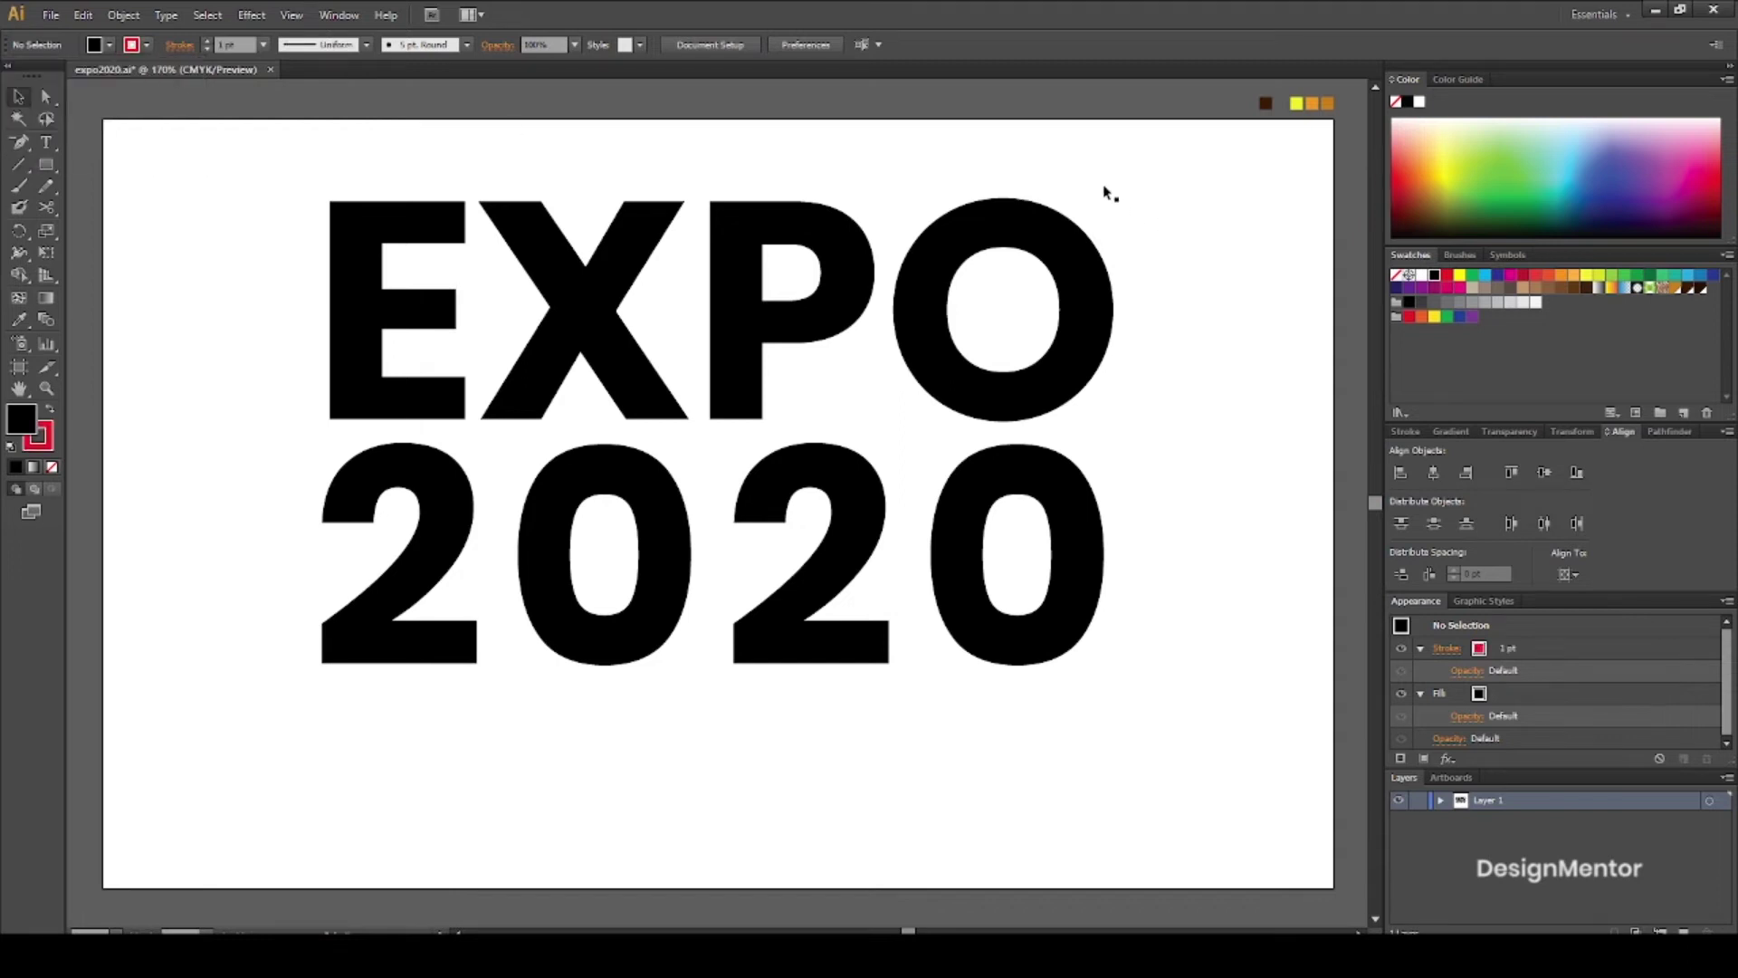
left_click(22, 167)
left_click_drag(1122, 240, 1151, 702)
key("v")
key("Right")
key("Right")
key("Right")
key("Left")
key("Left")
key("Left")
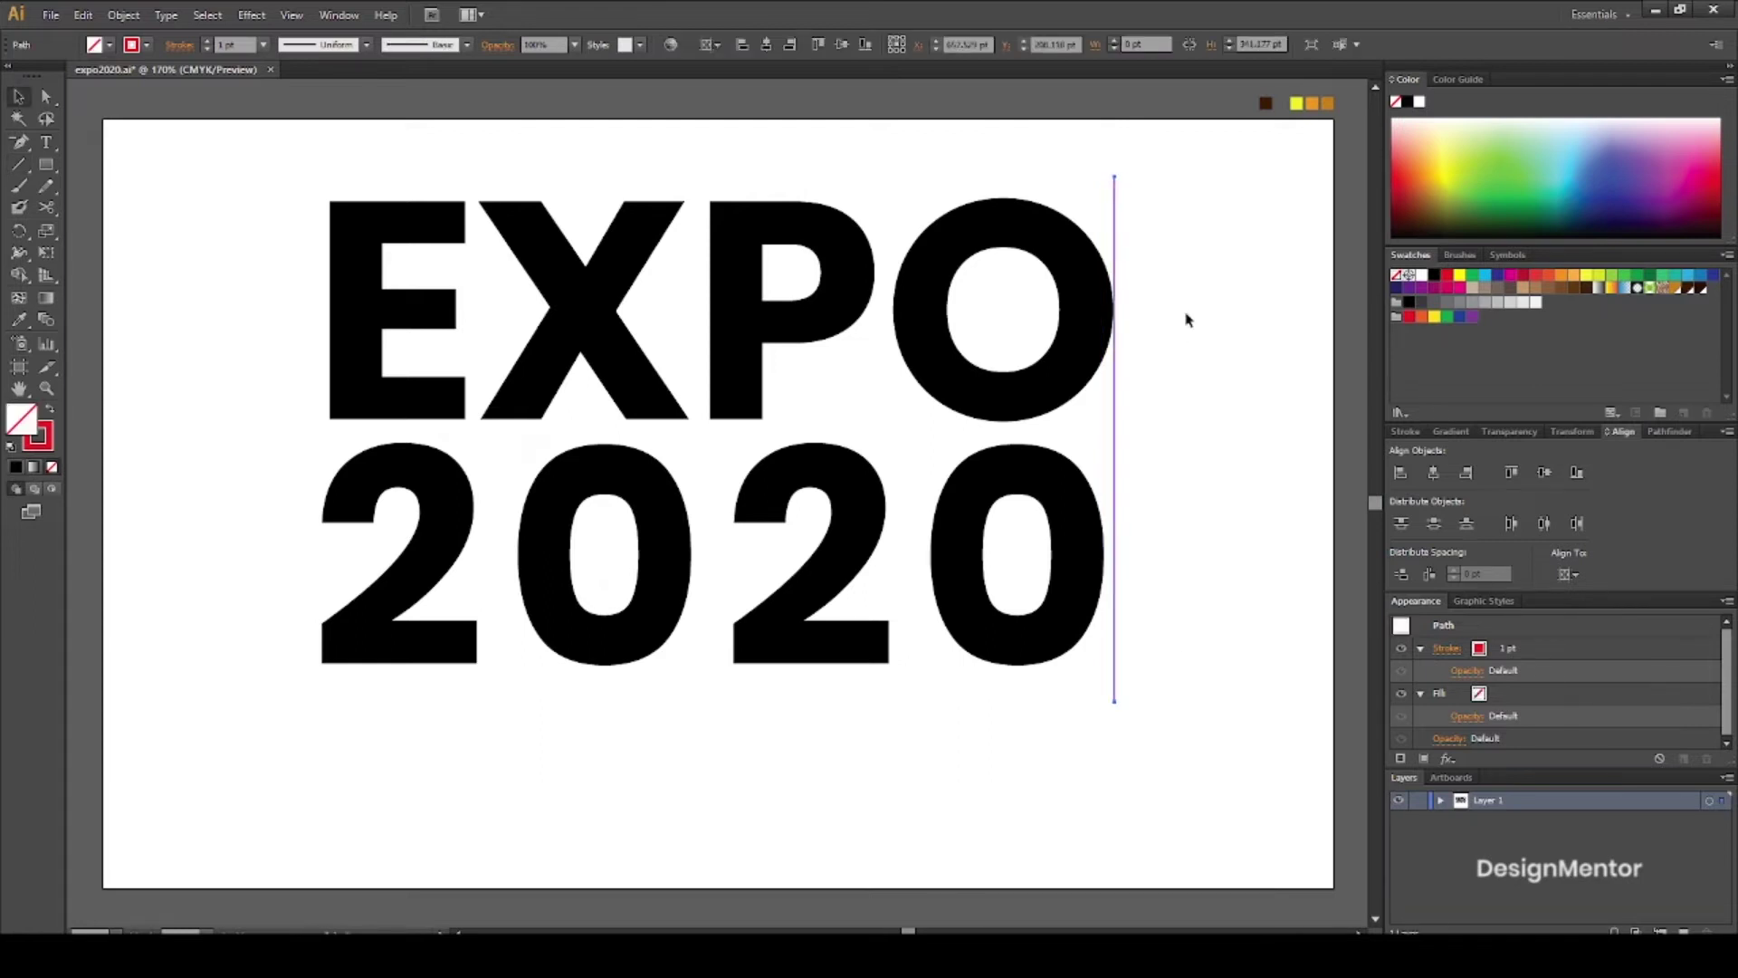
Raise 2020's tracking until its right edge lines up with EXPO
left_click(839, 516)
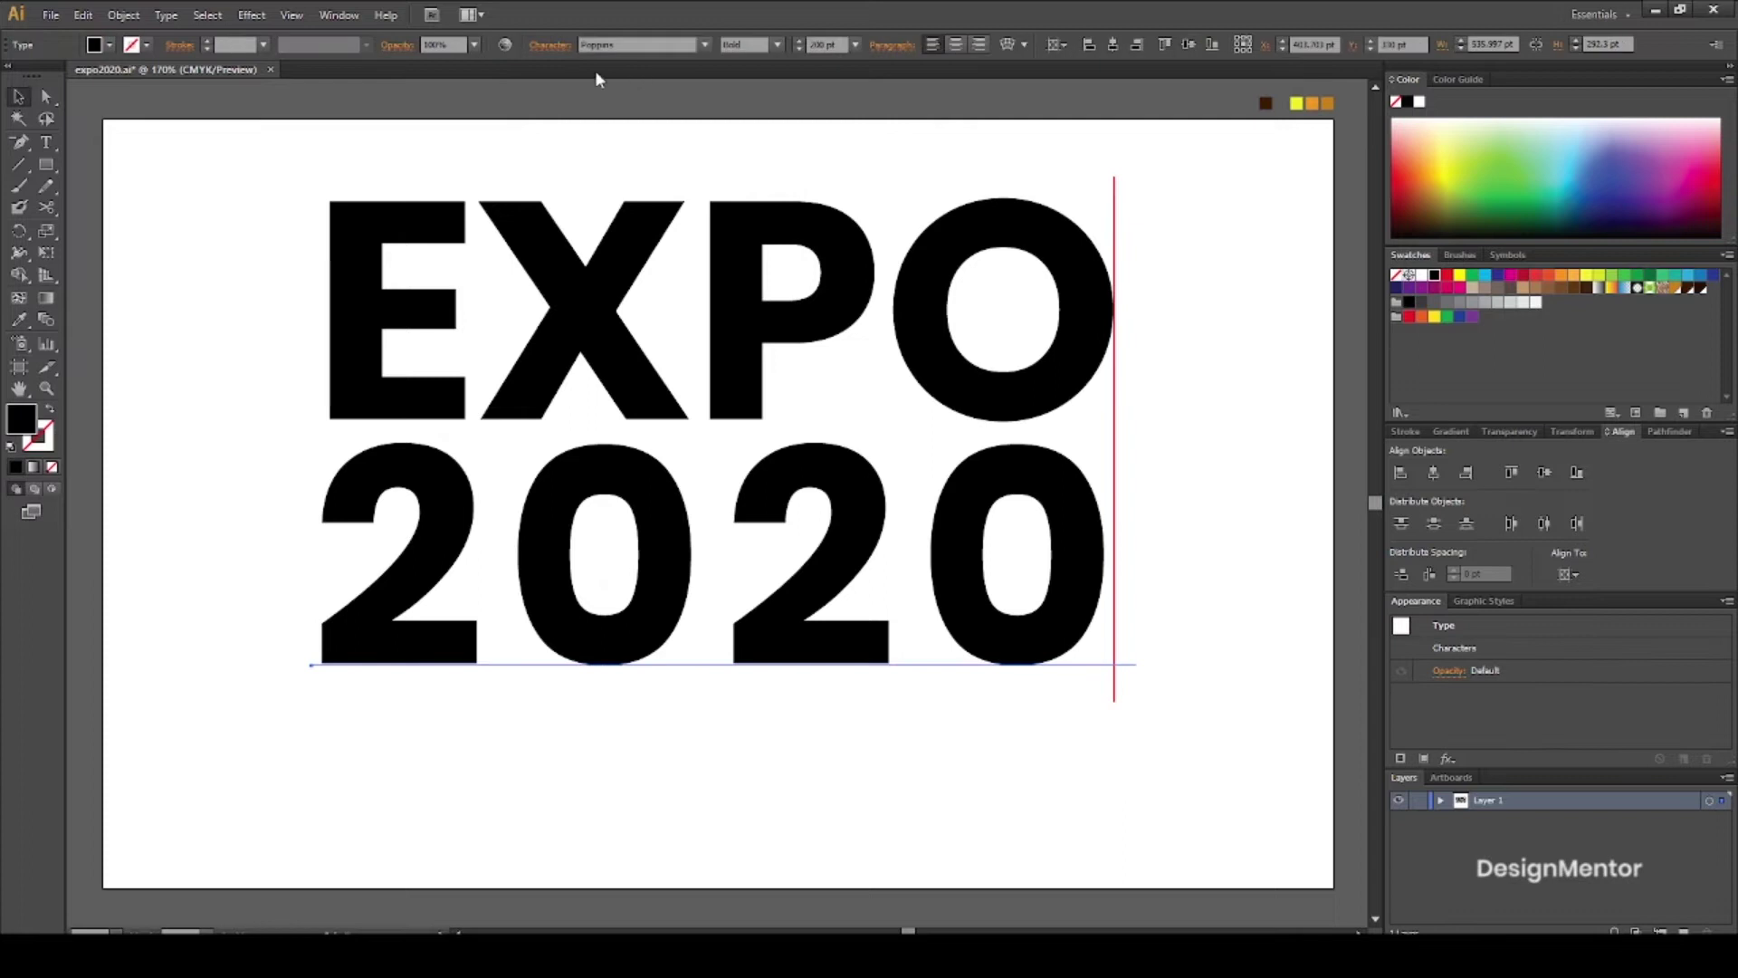
left_click(550, 47)
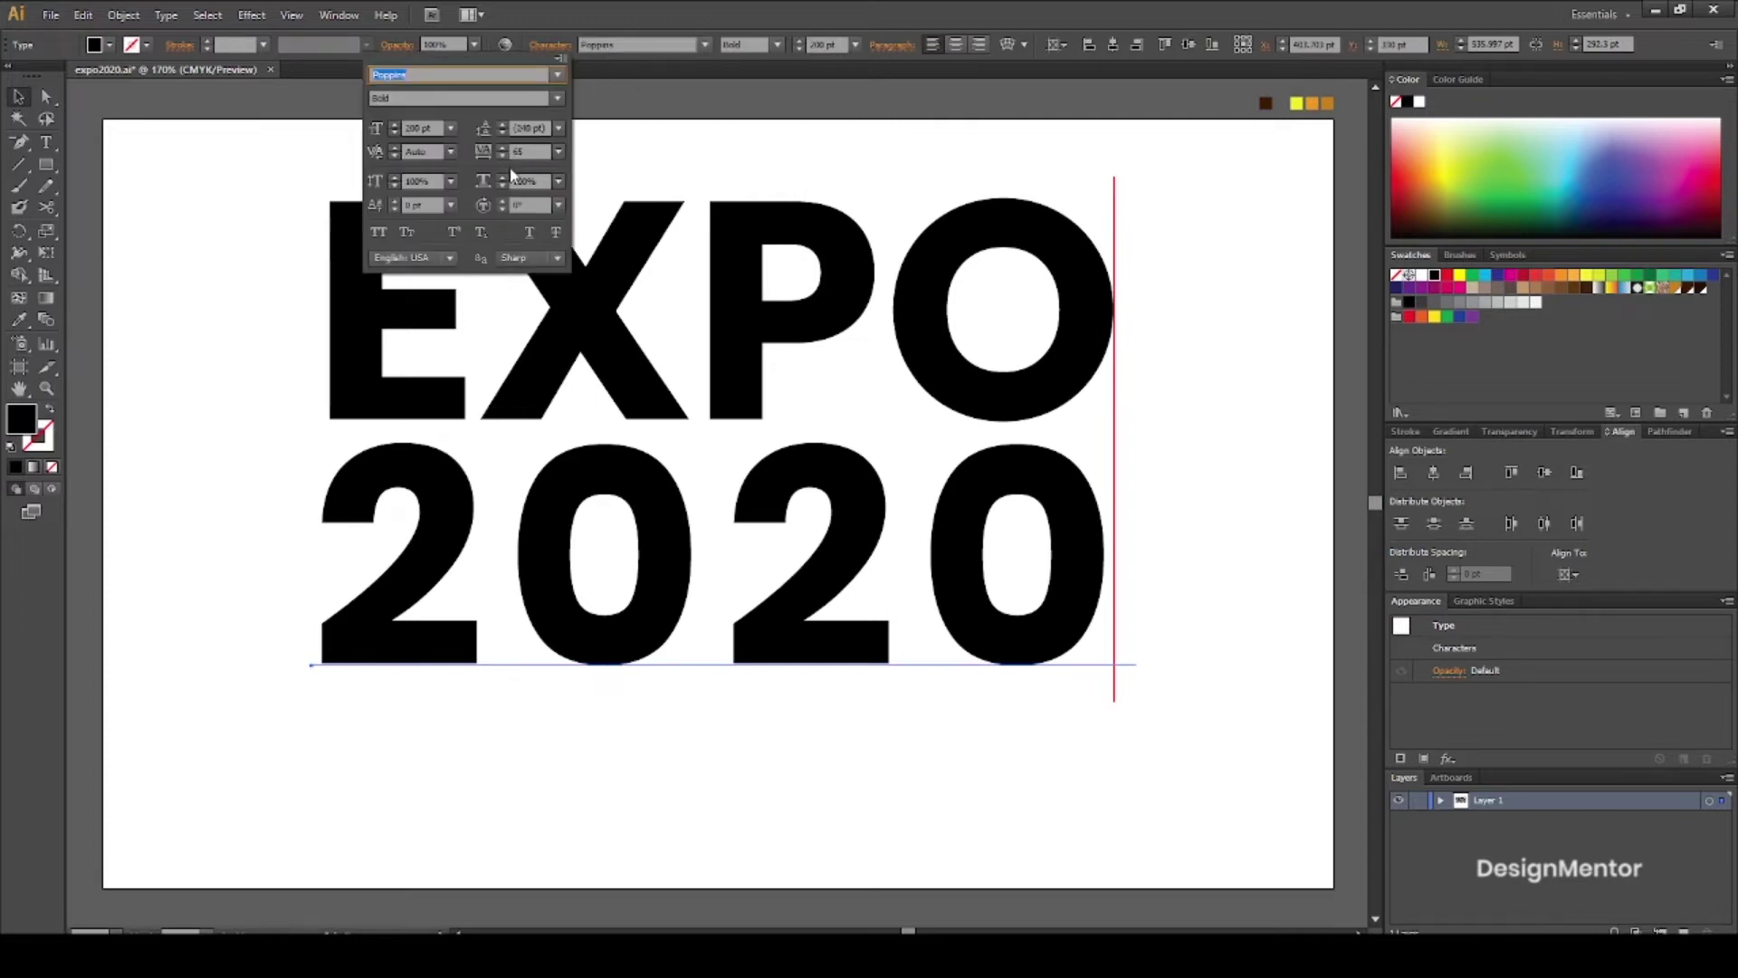
key("Up")
key("Up")
key("Up")
key("Up")
key("Up")
key("Up")
key("Up")
key("Up")
key("Up")
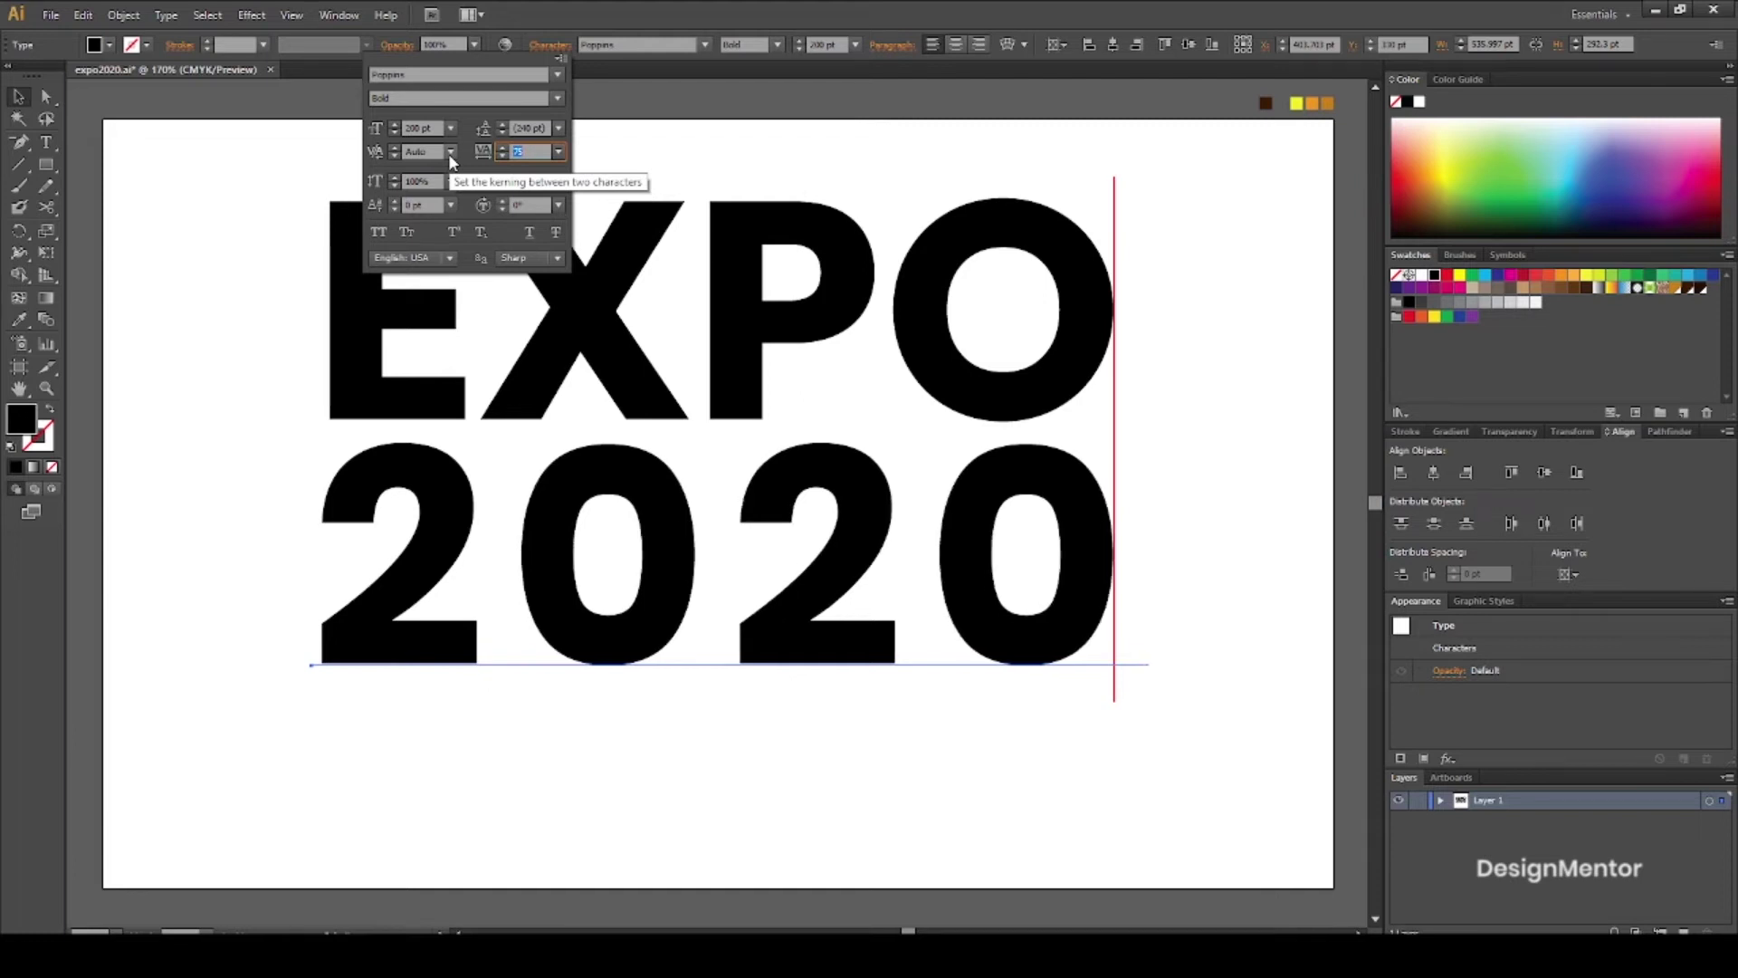
left_click(697, 89)
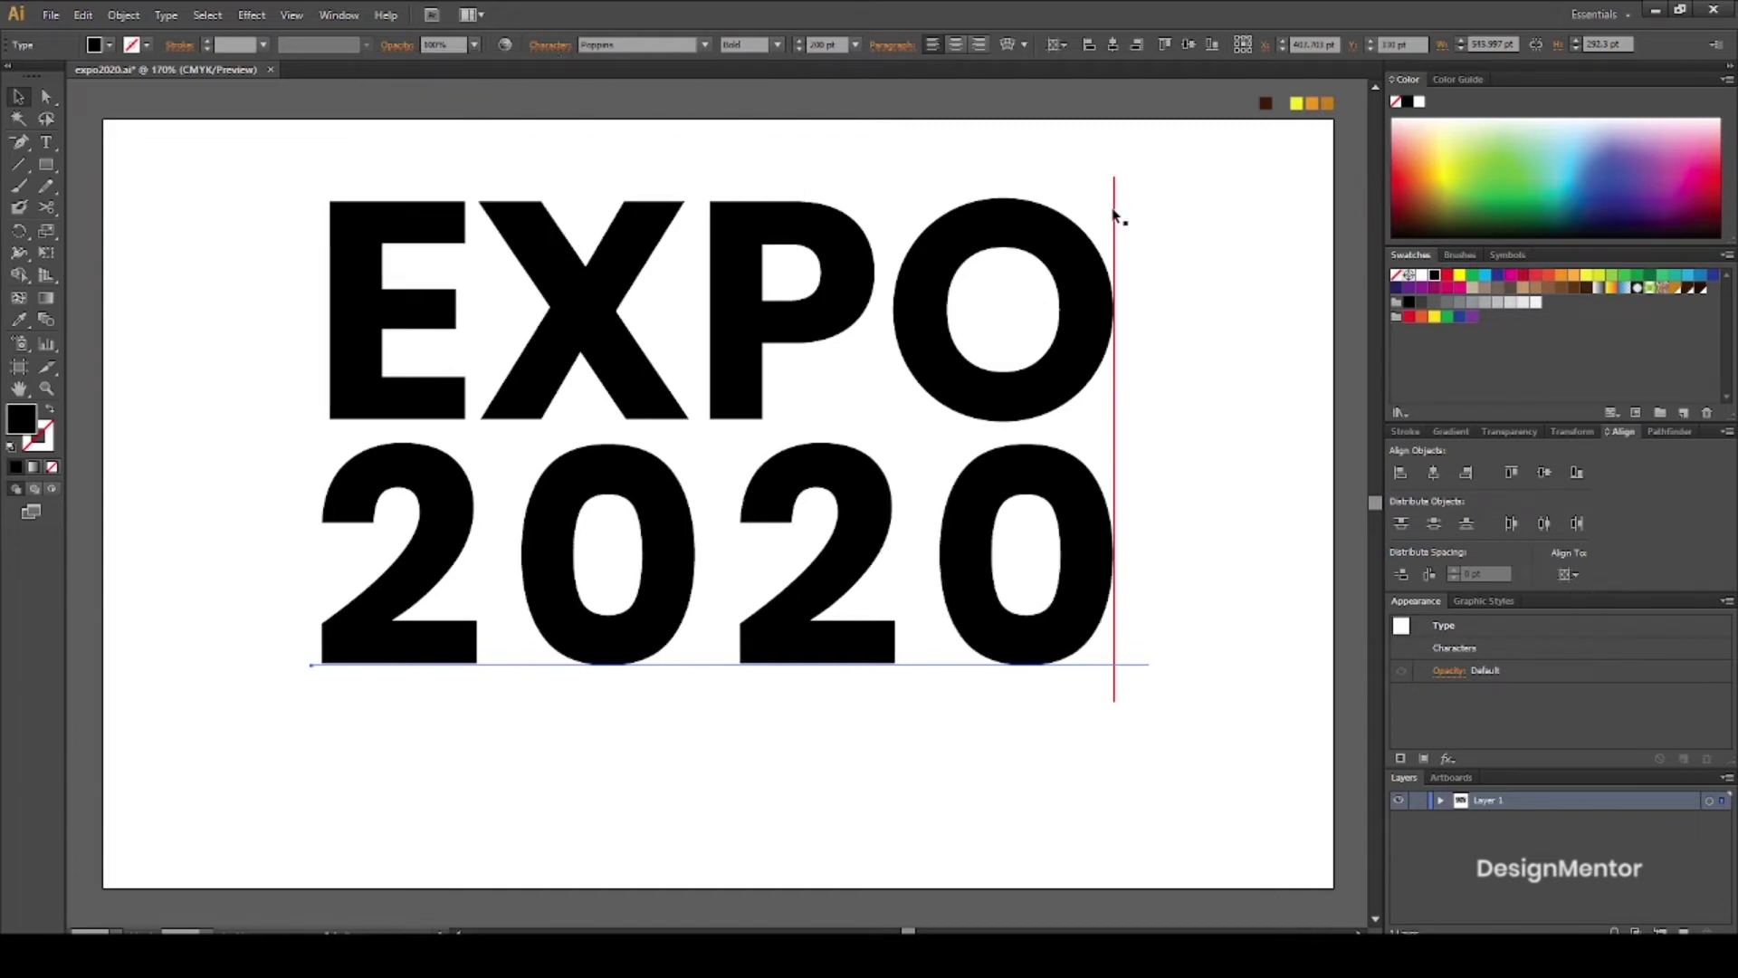
key("ctrl+shift+a")
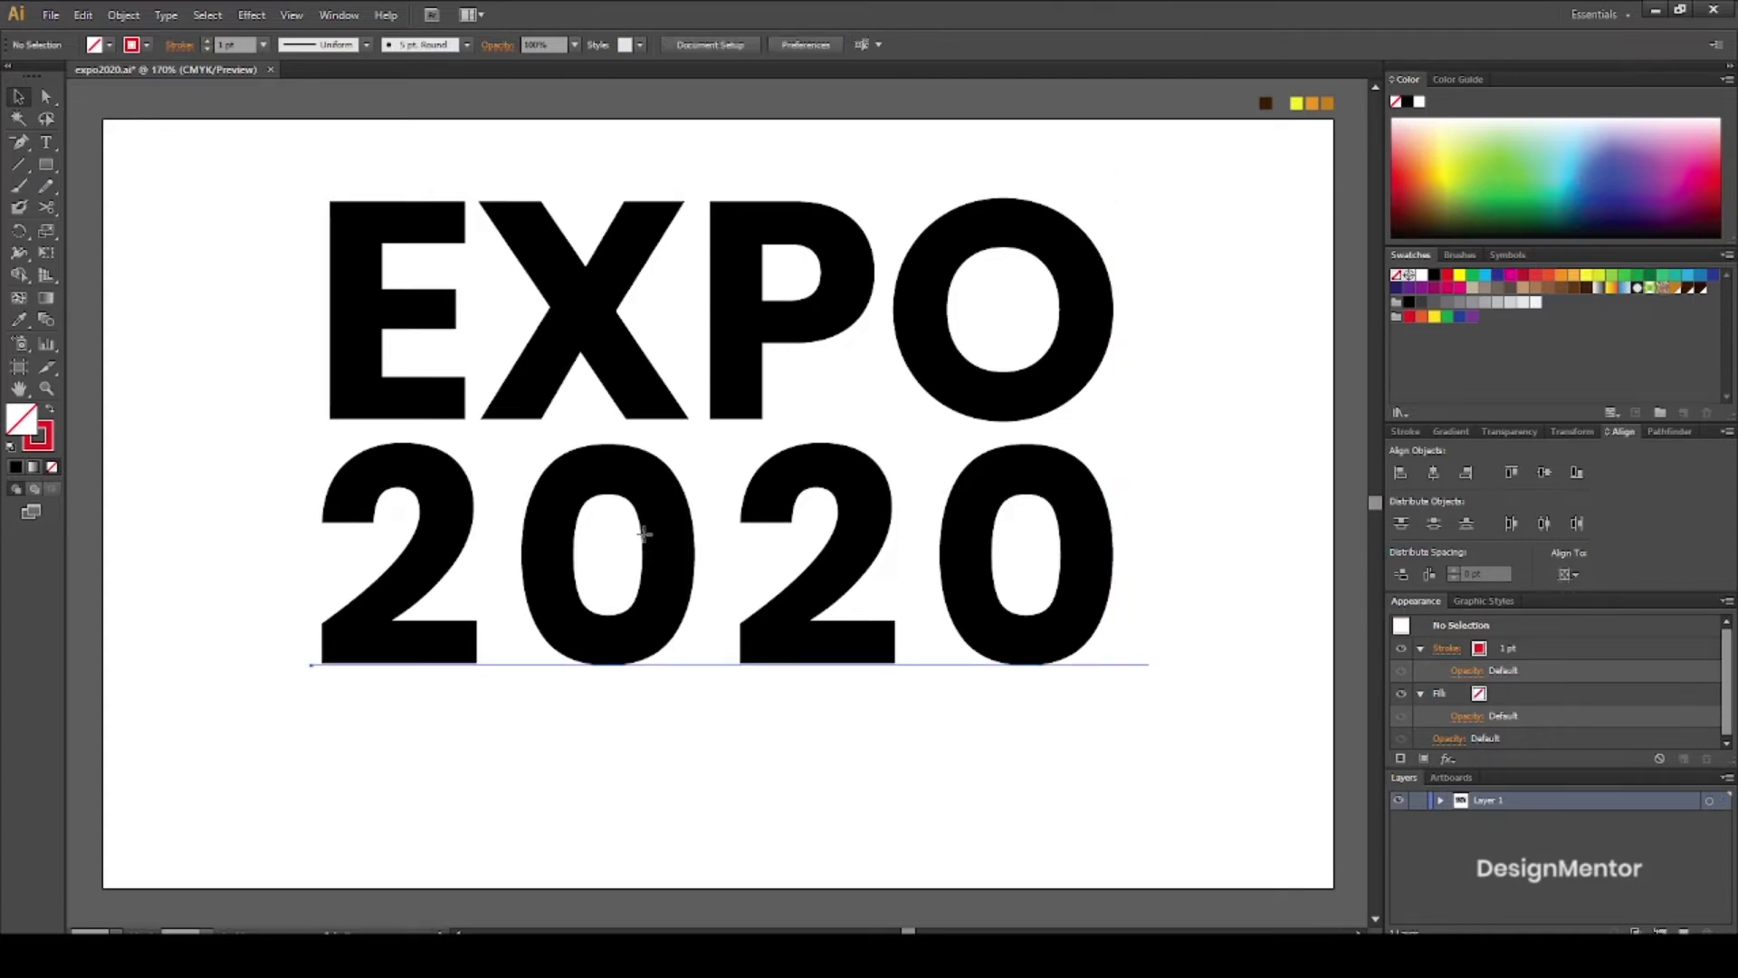
left_click(650, 541)
left_click(27, 102)
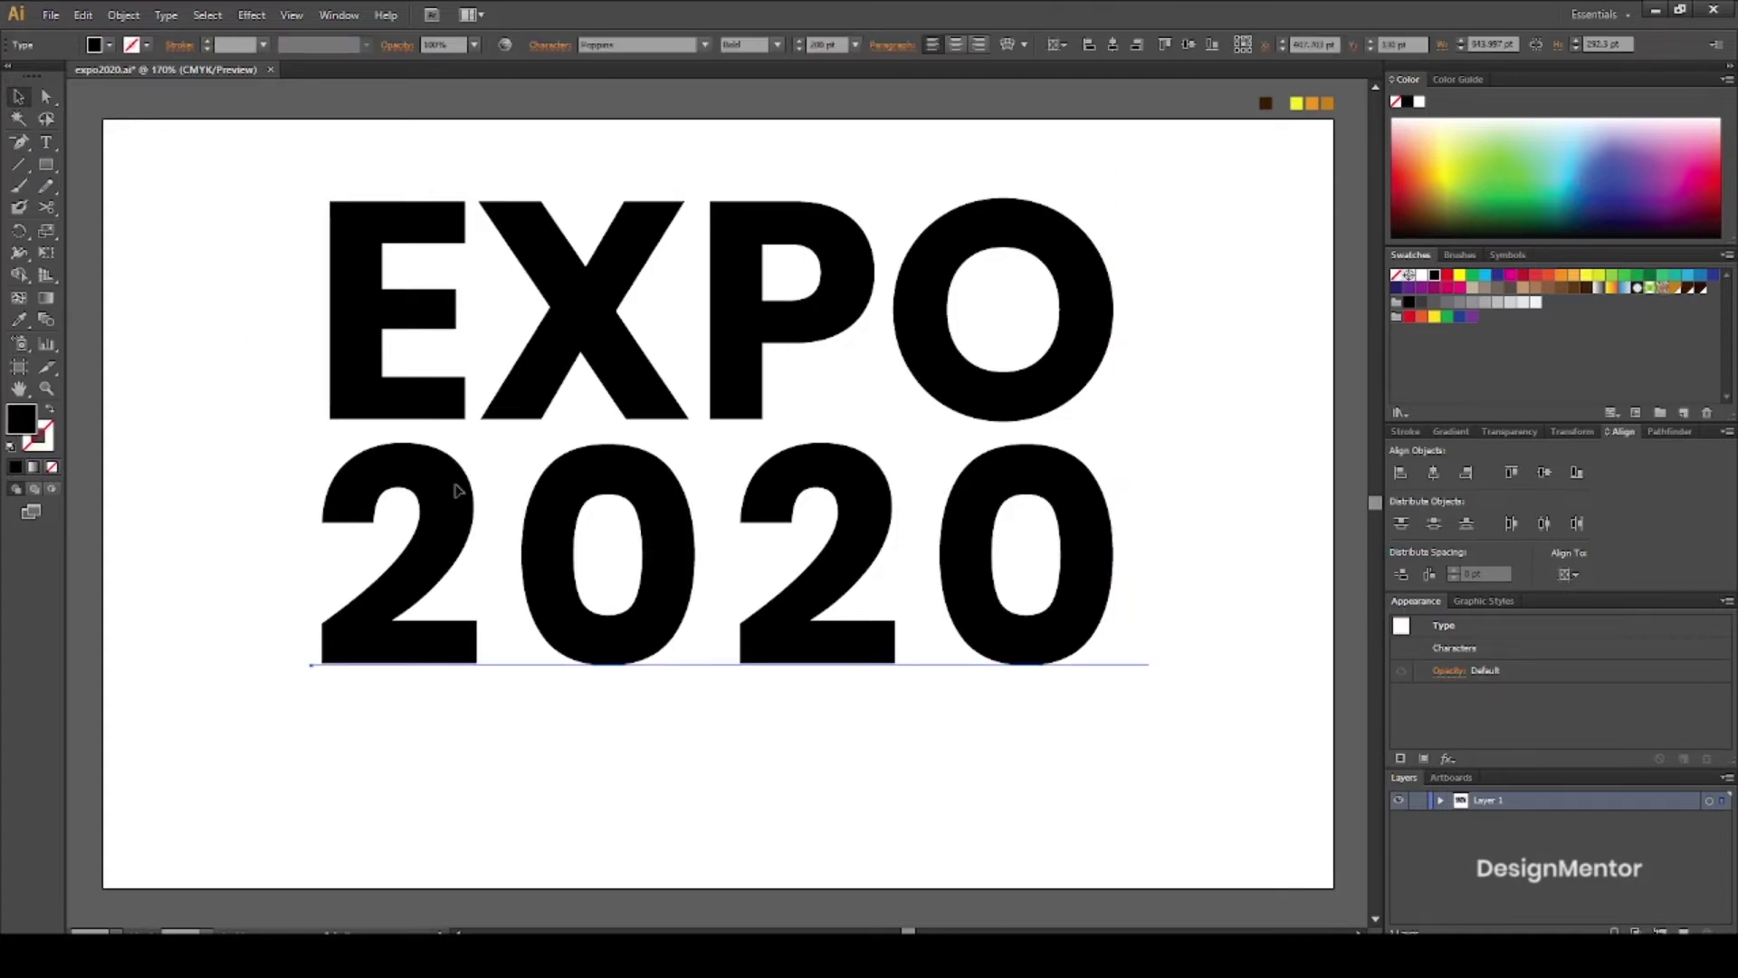
Nudge 2020 and EXPO slightly downward on the page
key("shift+Down")
key("shift+Down")
key("shift+Down")
key("shift+Down")
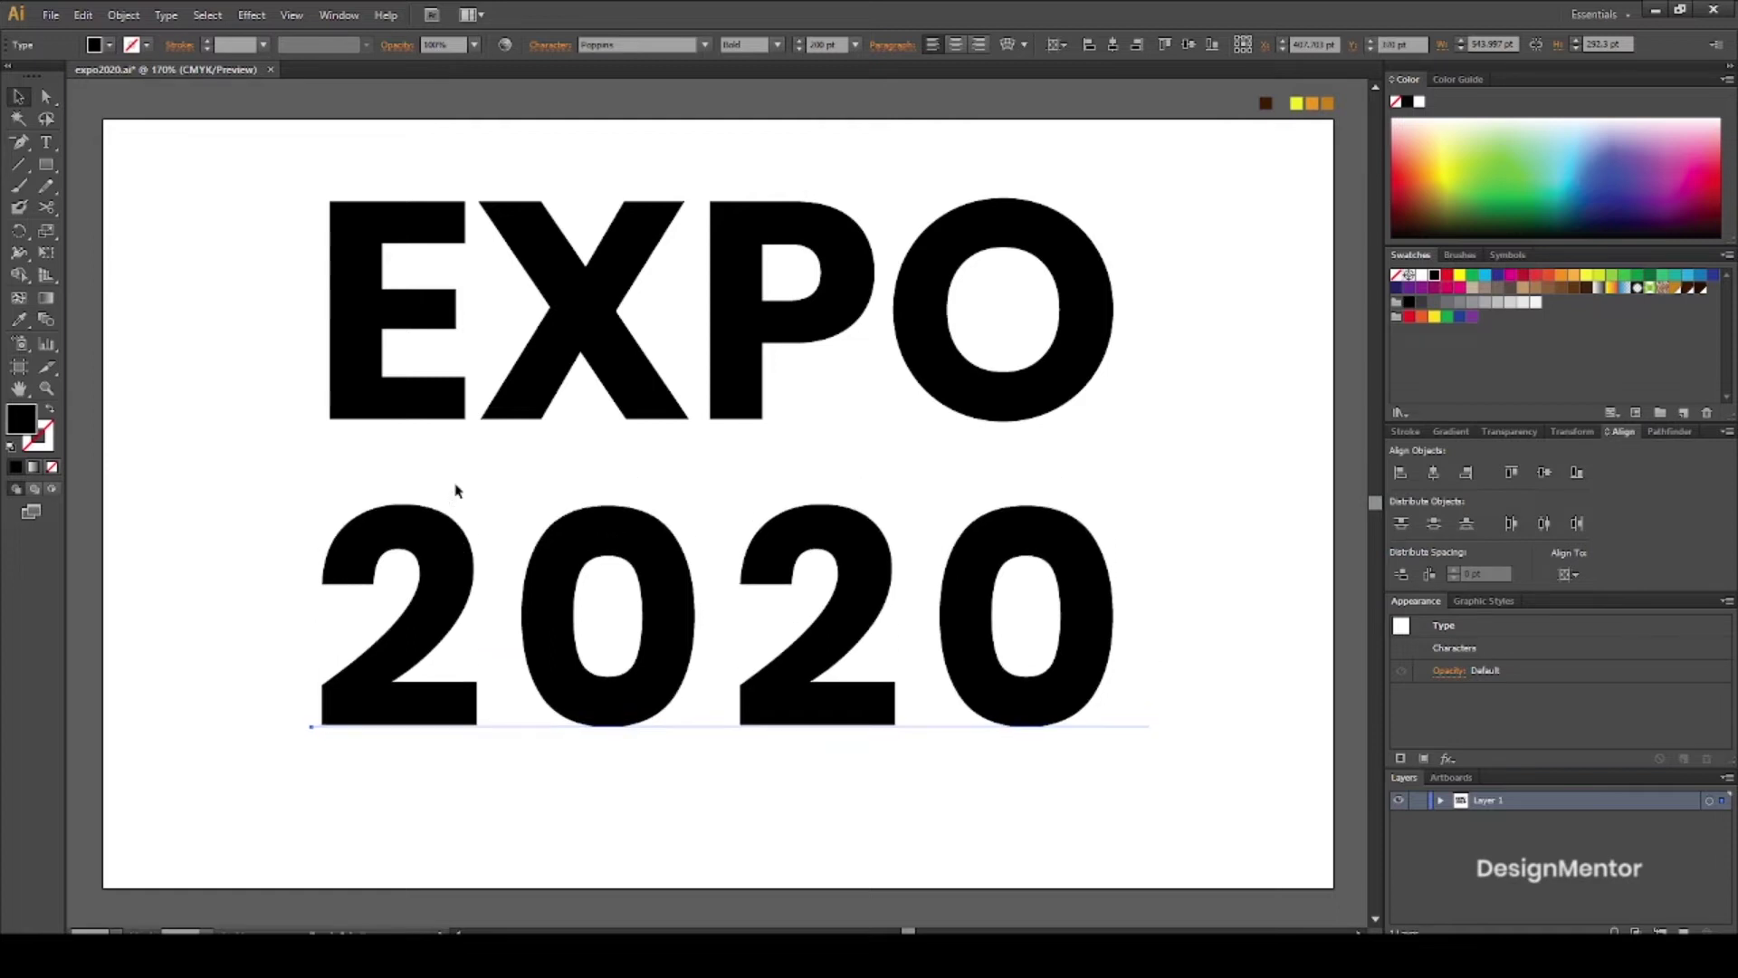
key("shift+Down")
left_click(631, 342)
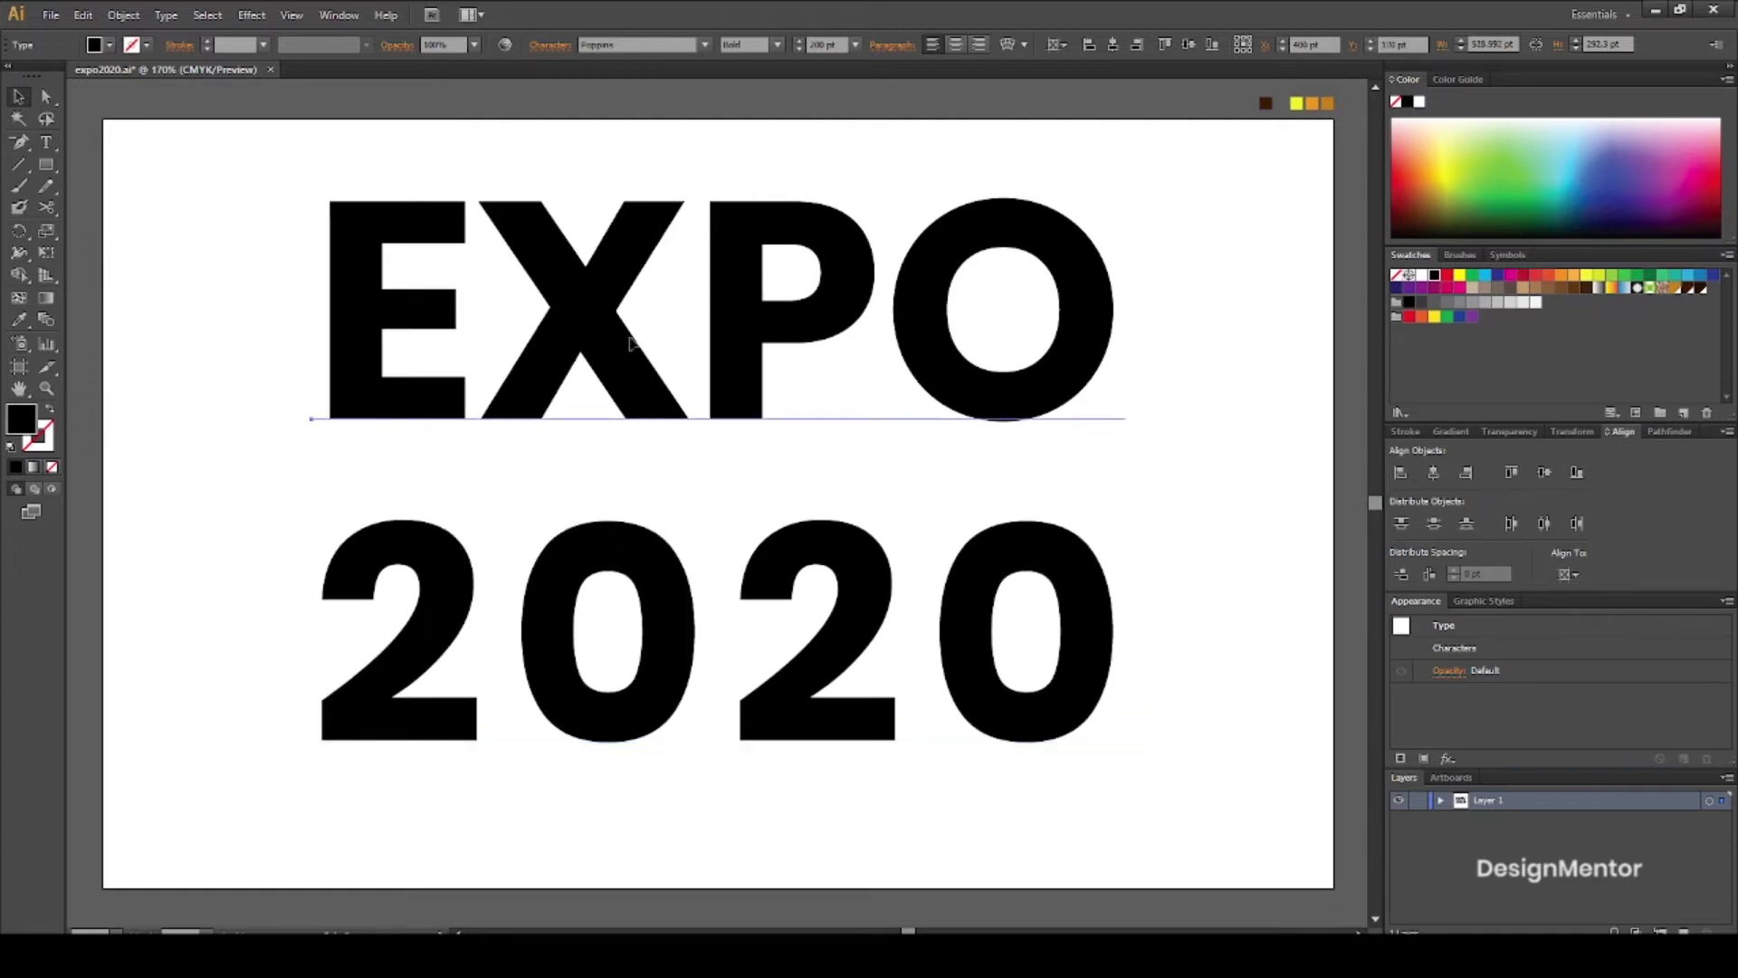
key("shift+Down")
key("shift+Down")
key("shift+Down")
key("shift+Down")
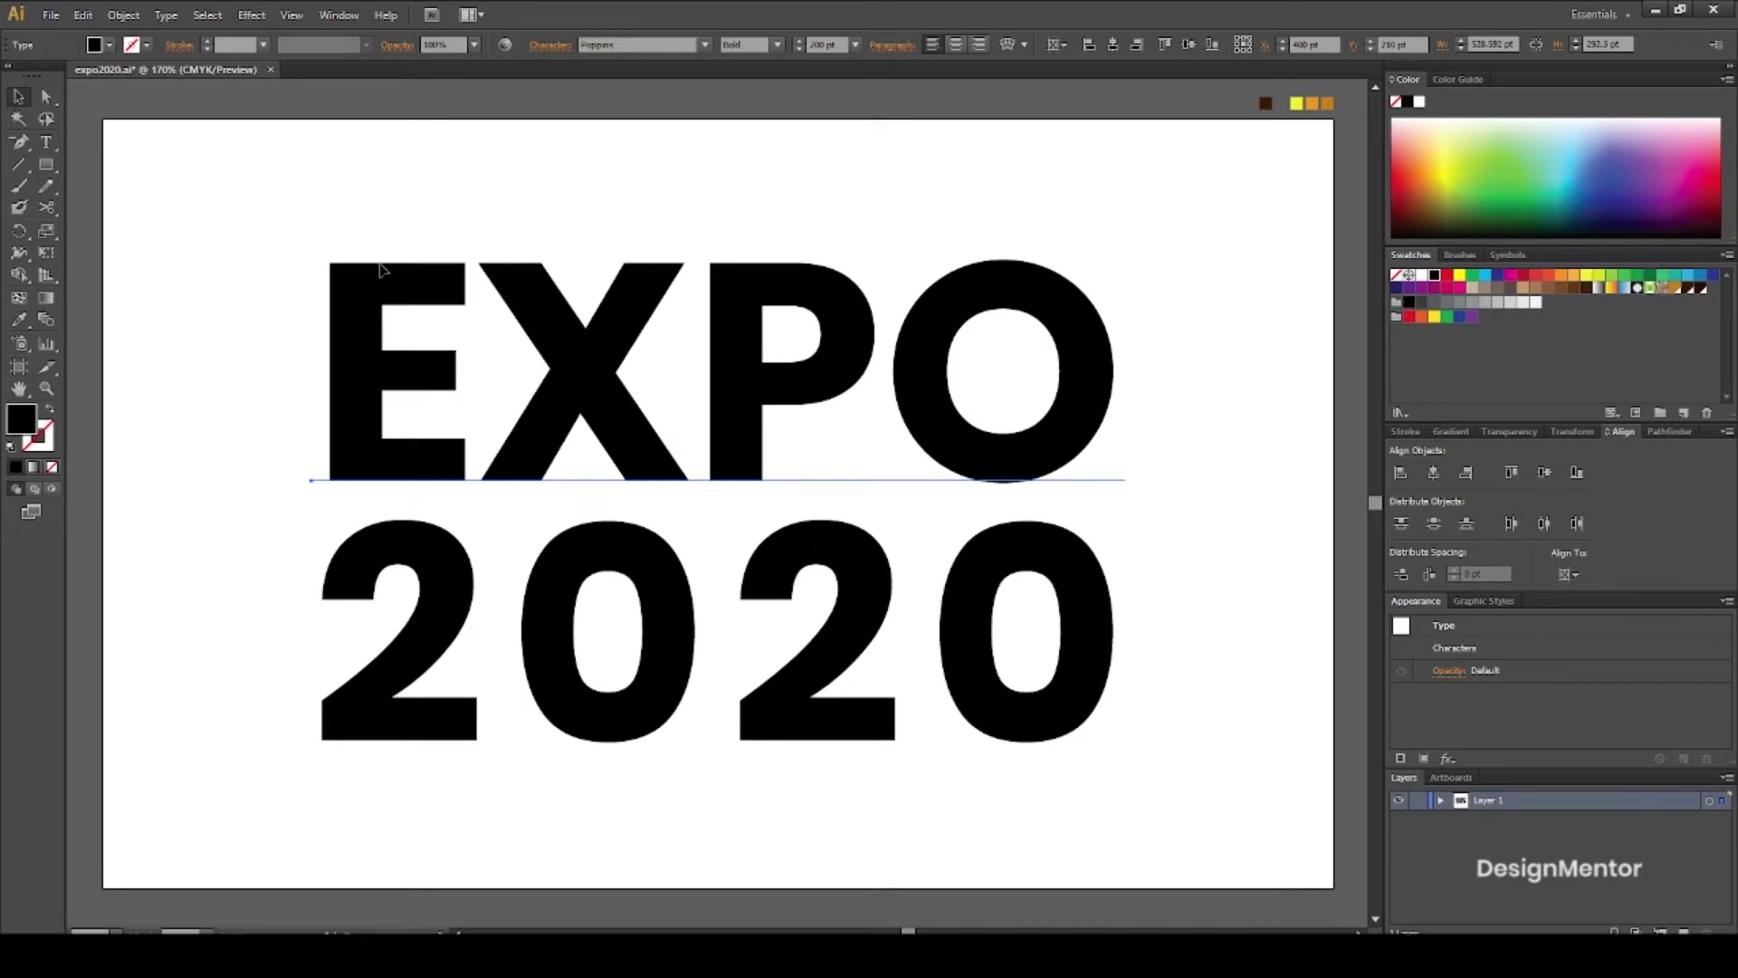
left_click(302, 229)
Convert both EXPO and 2020 to outlines via Create Outlines
left_click(351, 296)
right_click(349, 295)
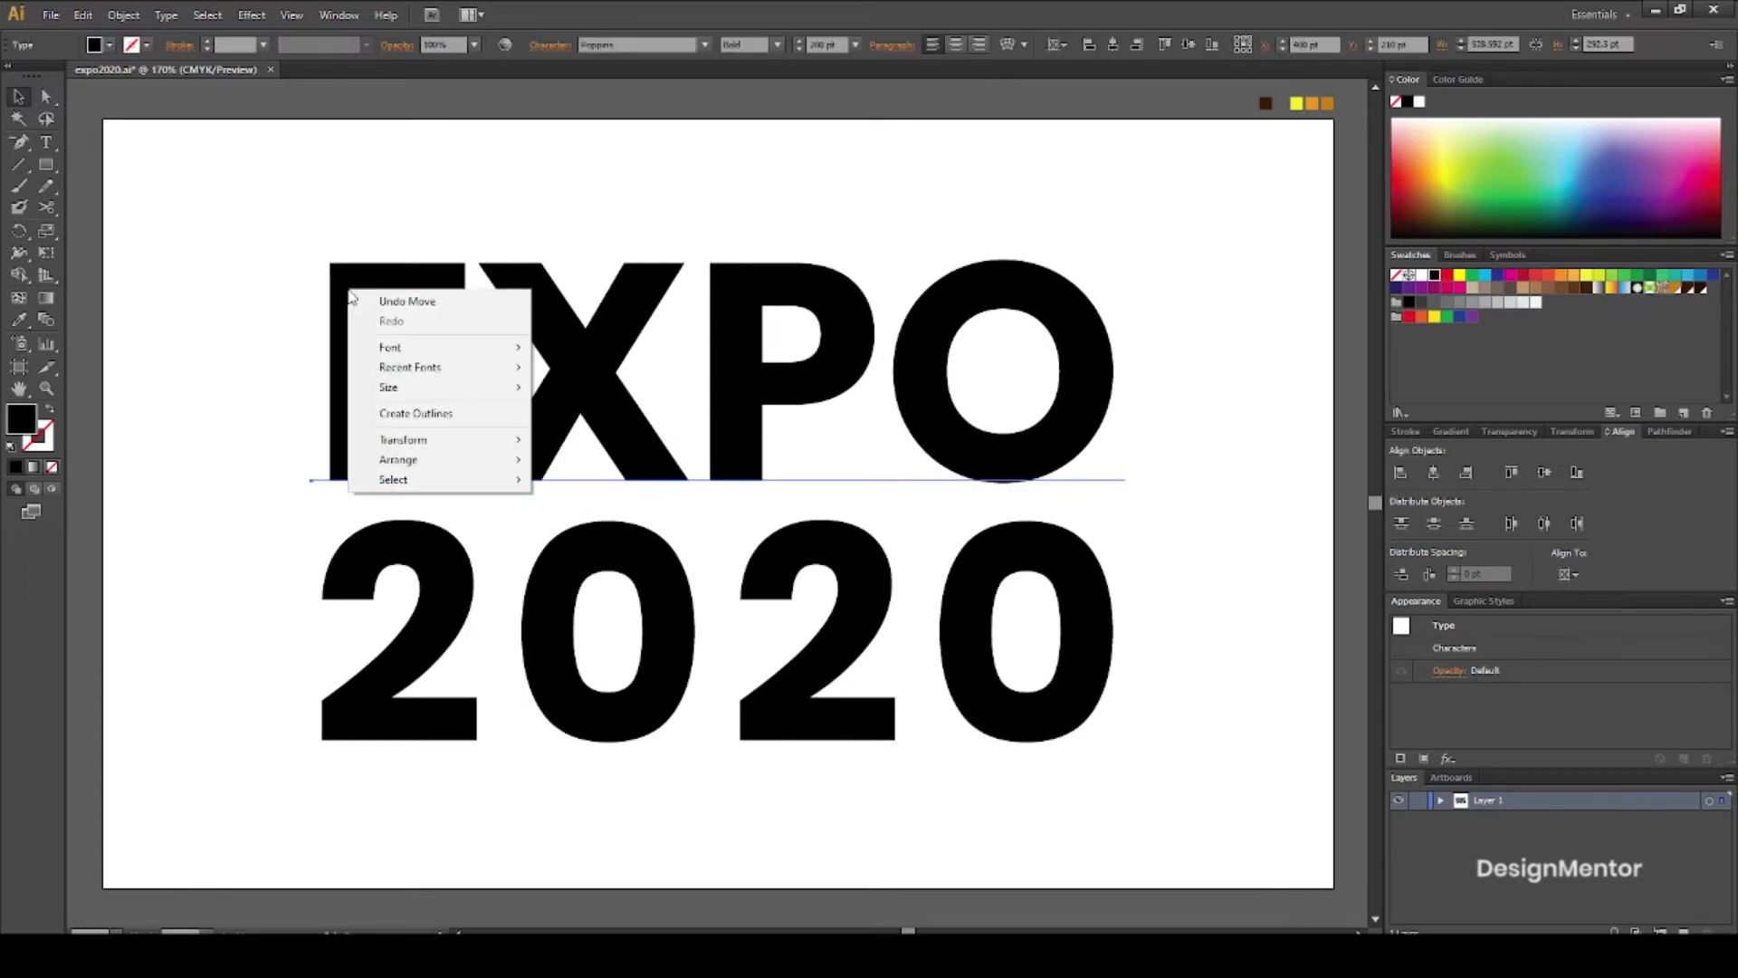
left_click(421, 413)
left_click(426, 553)
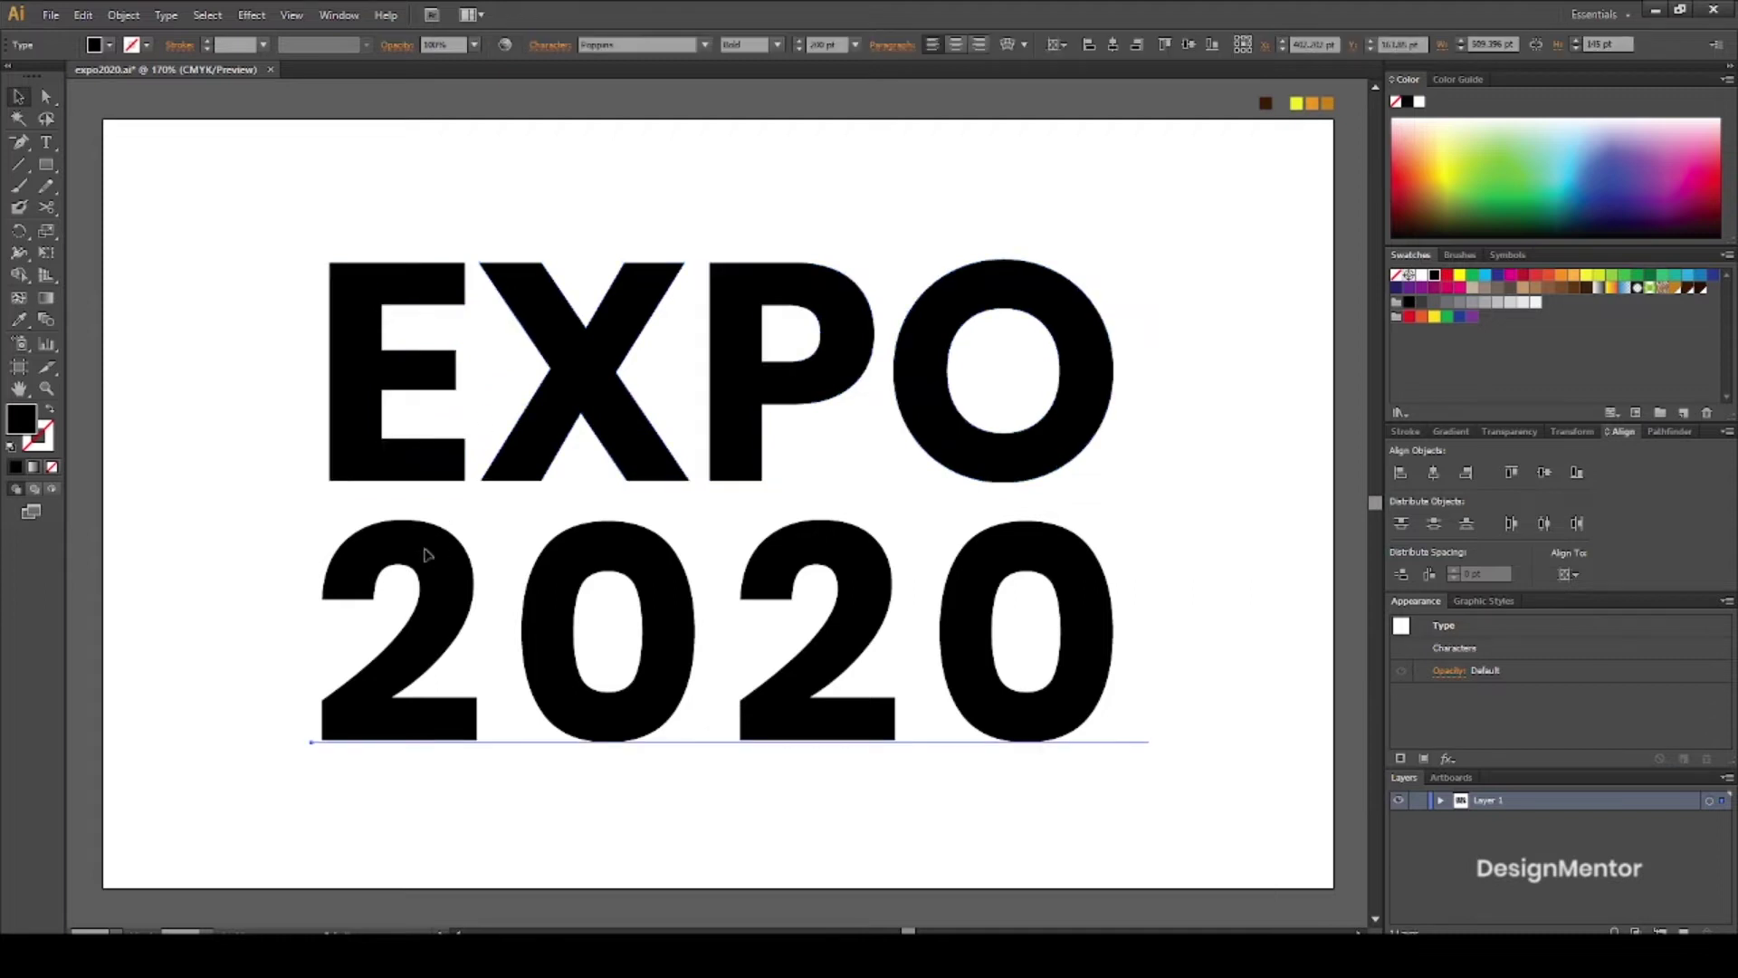
right_click(427, 553)
left_click(493, 674)
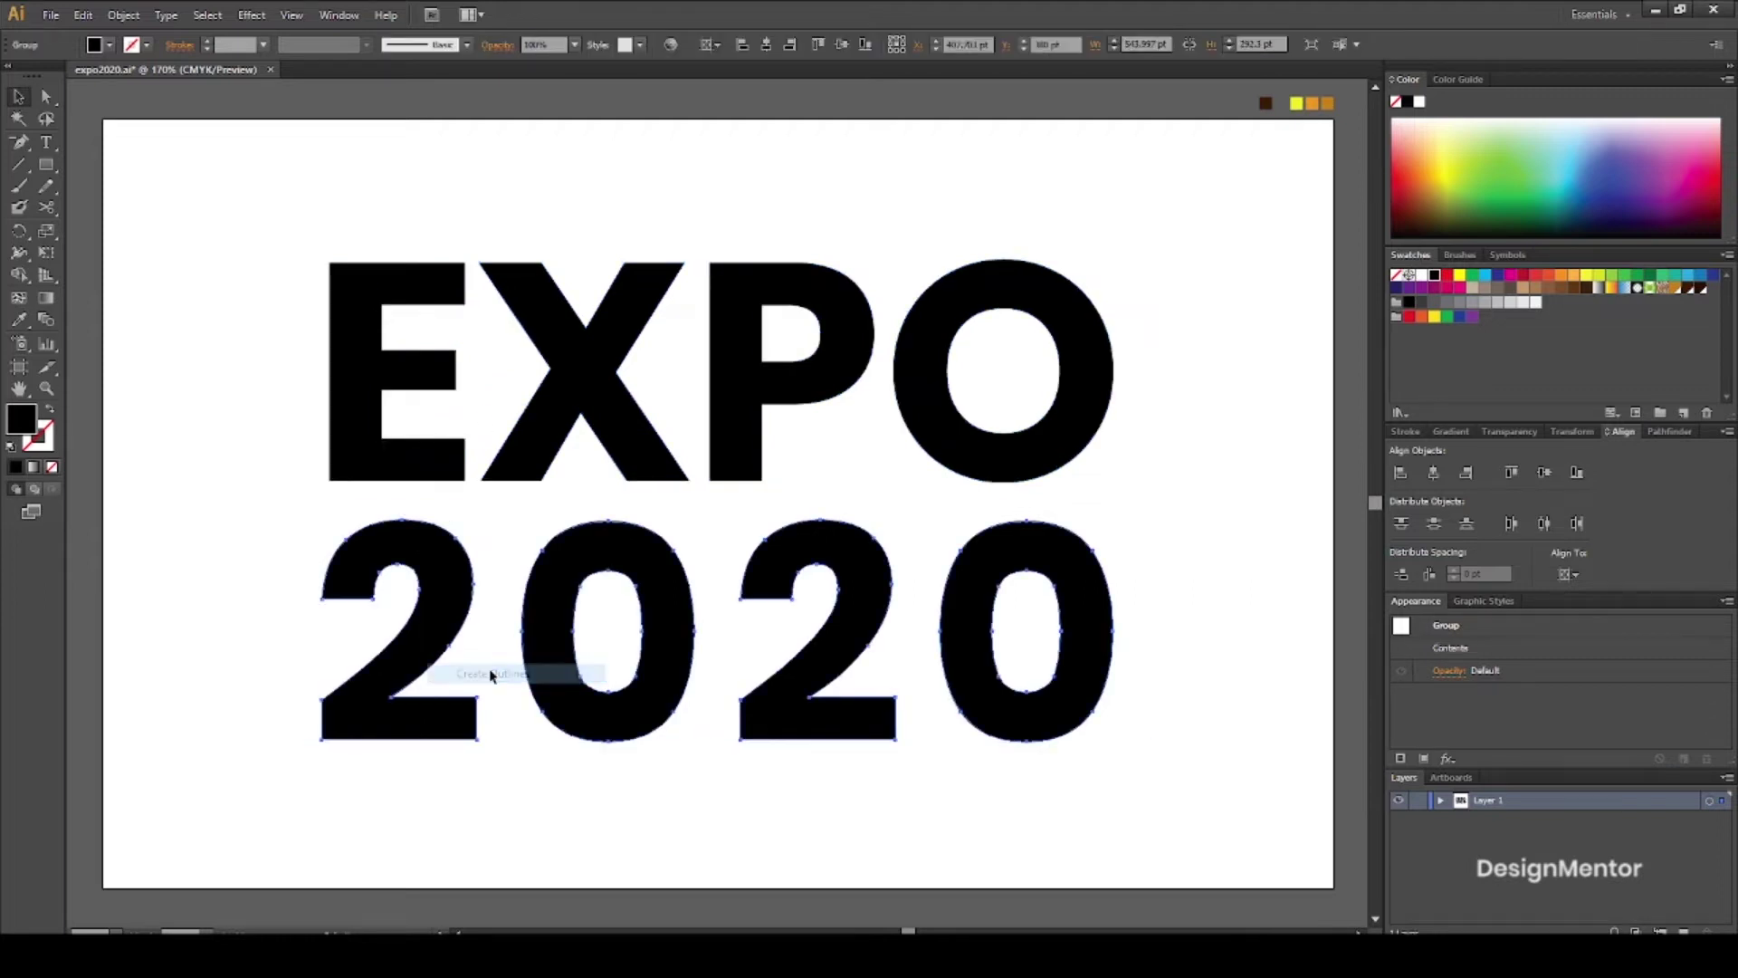
left_click(394, 241)
left_click(382, 284)
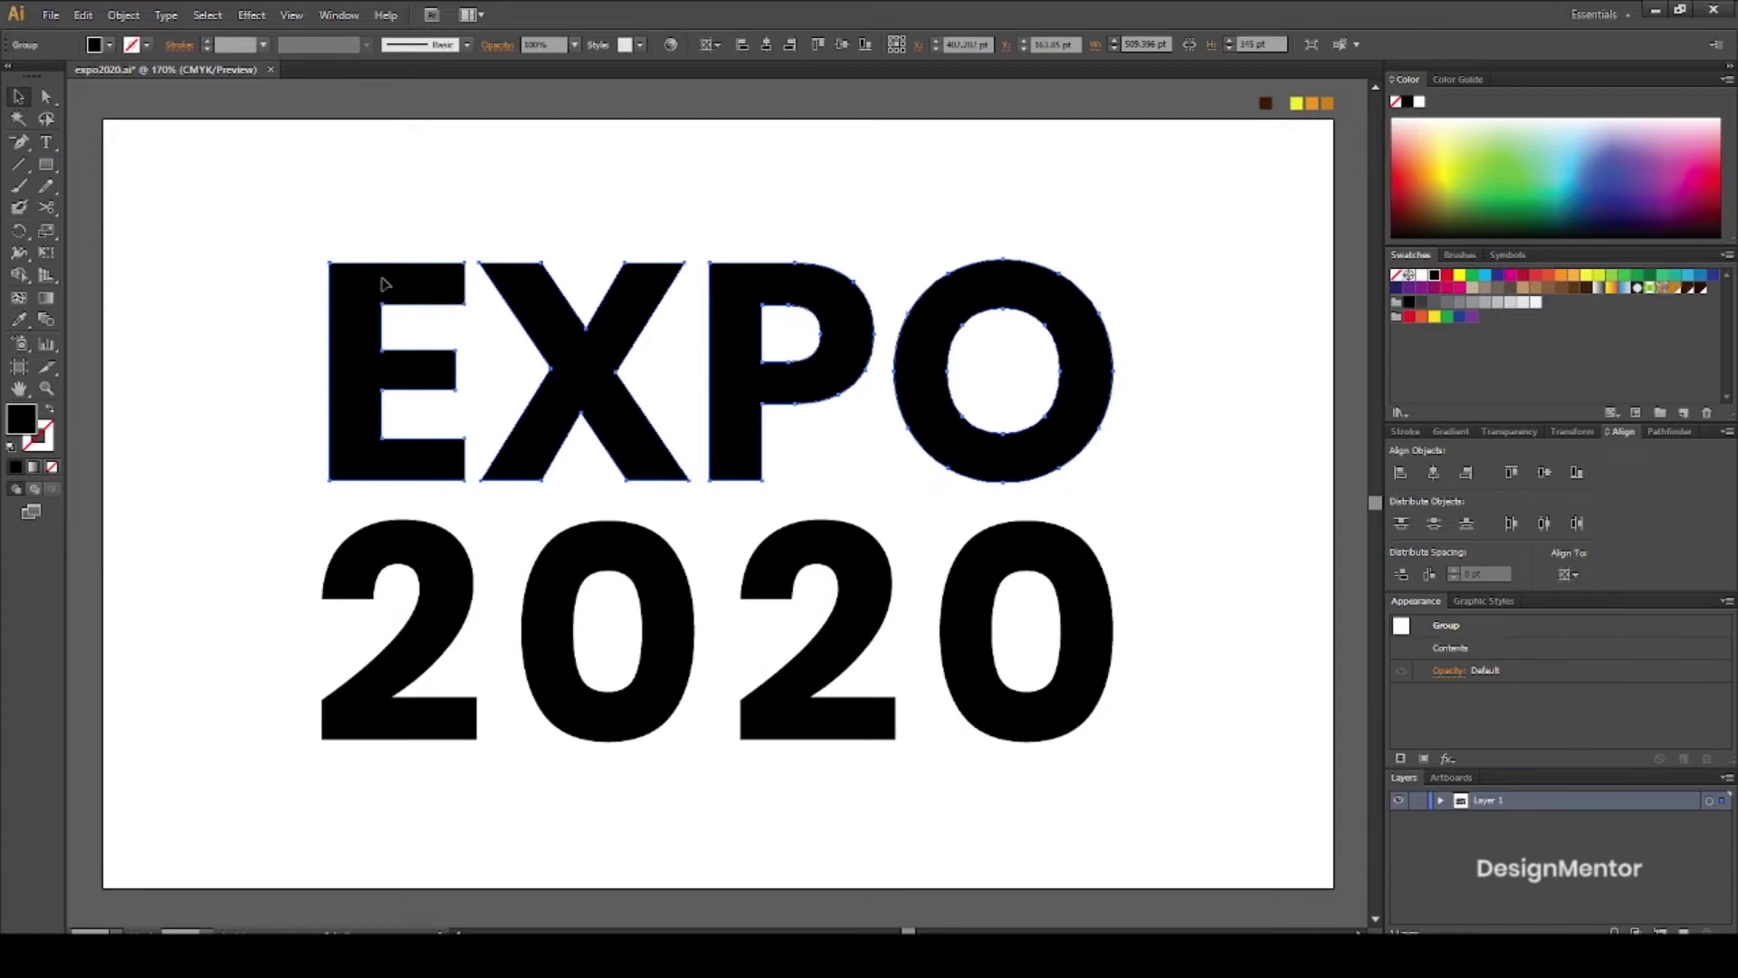
Apply Extrude & Bevel to EXPO with 36 pt depth and Isometric Left position
left_click(252, 14)
mouse_move(266, 118)
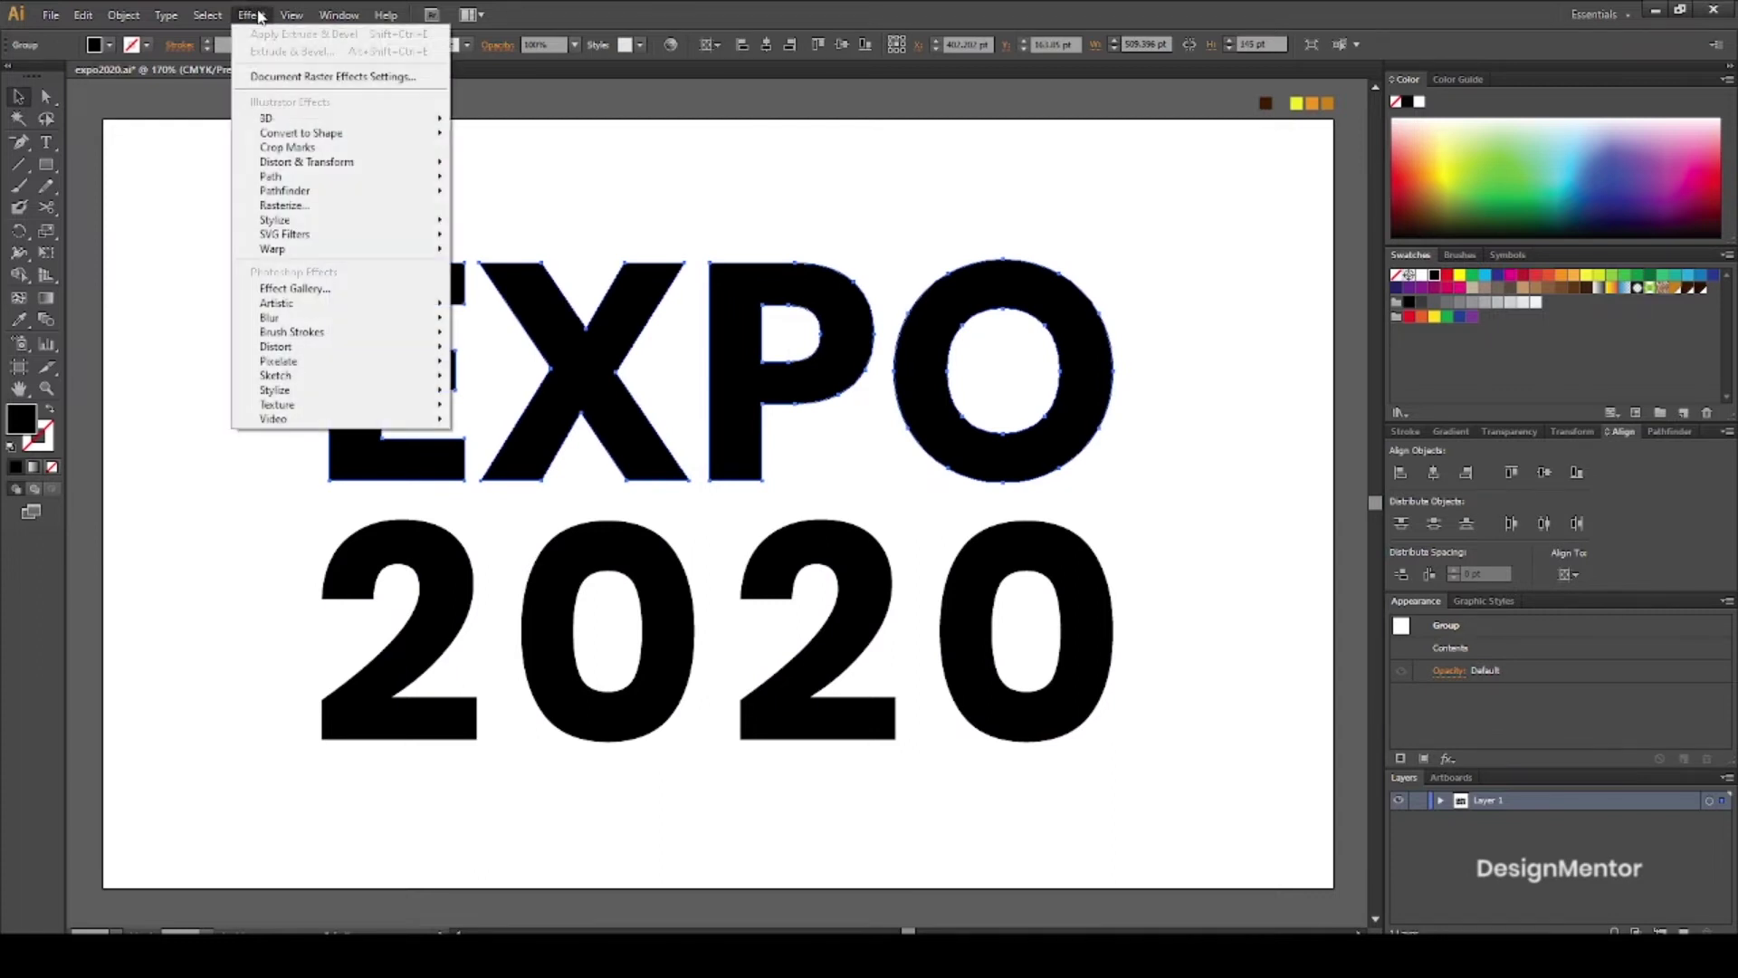
left_click(512, 122)
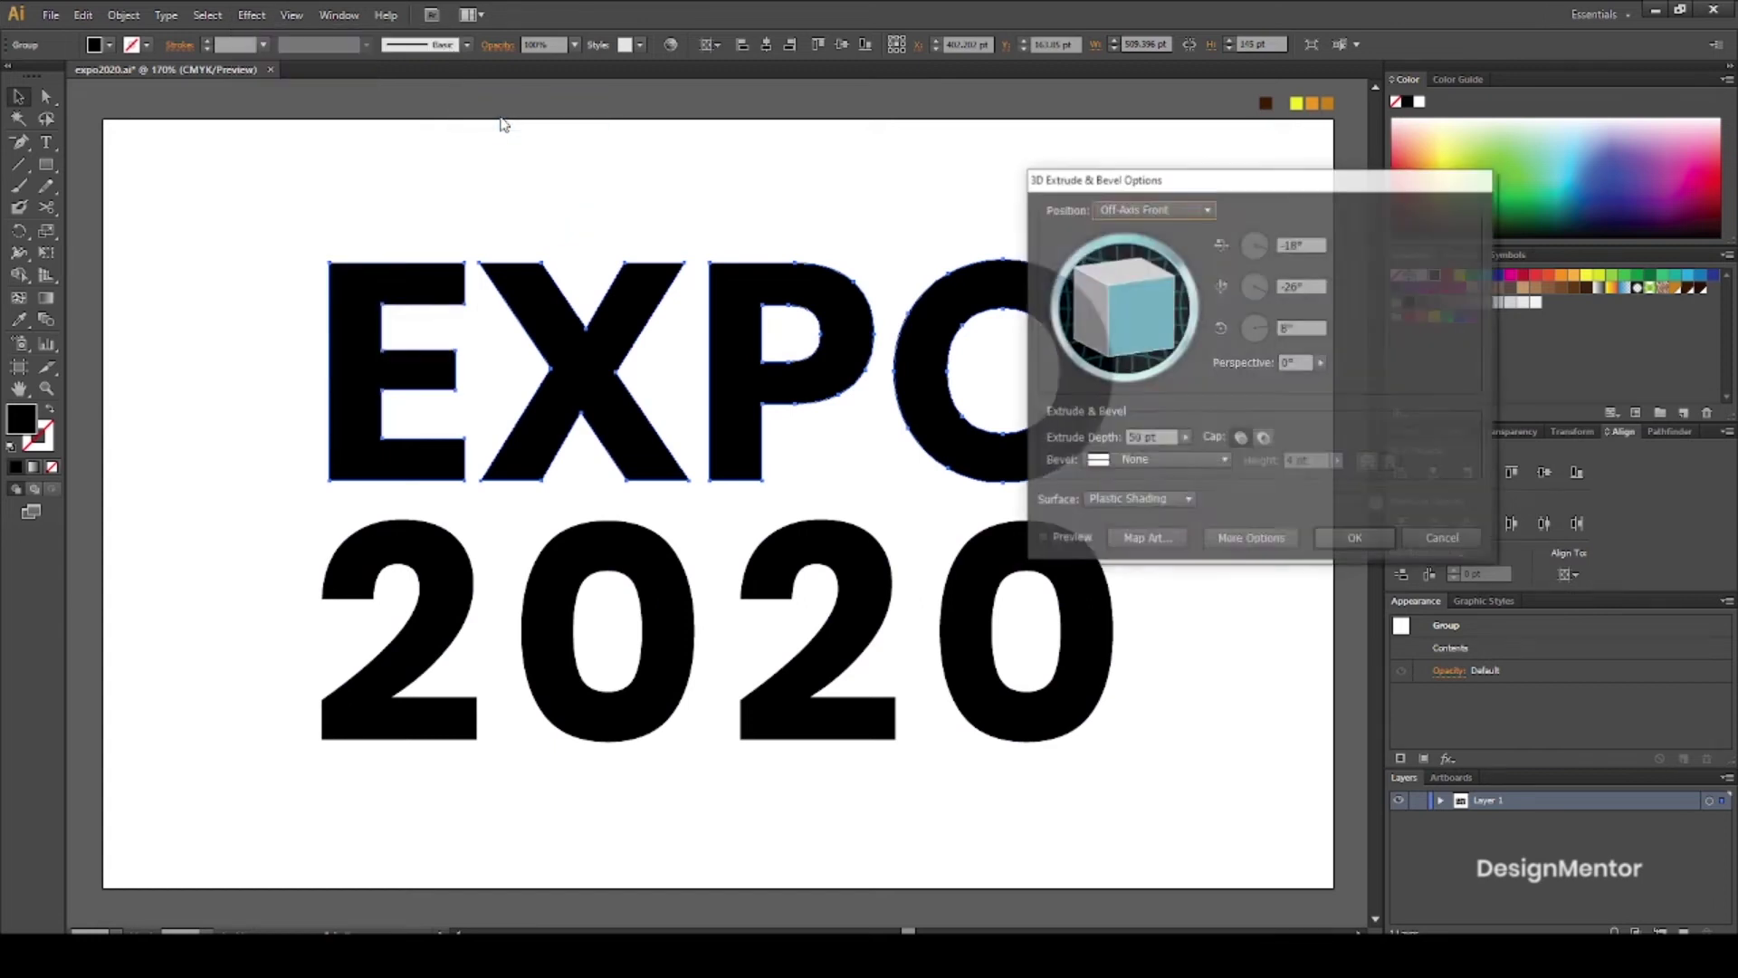
left_click(1148, 440)
type("36")
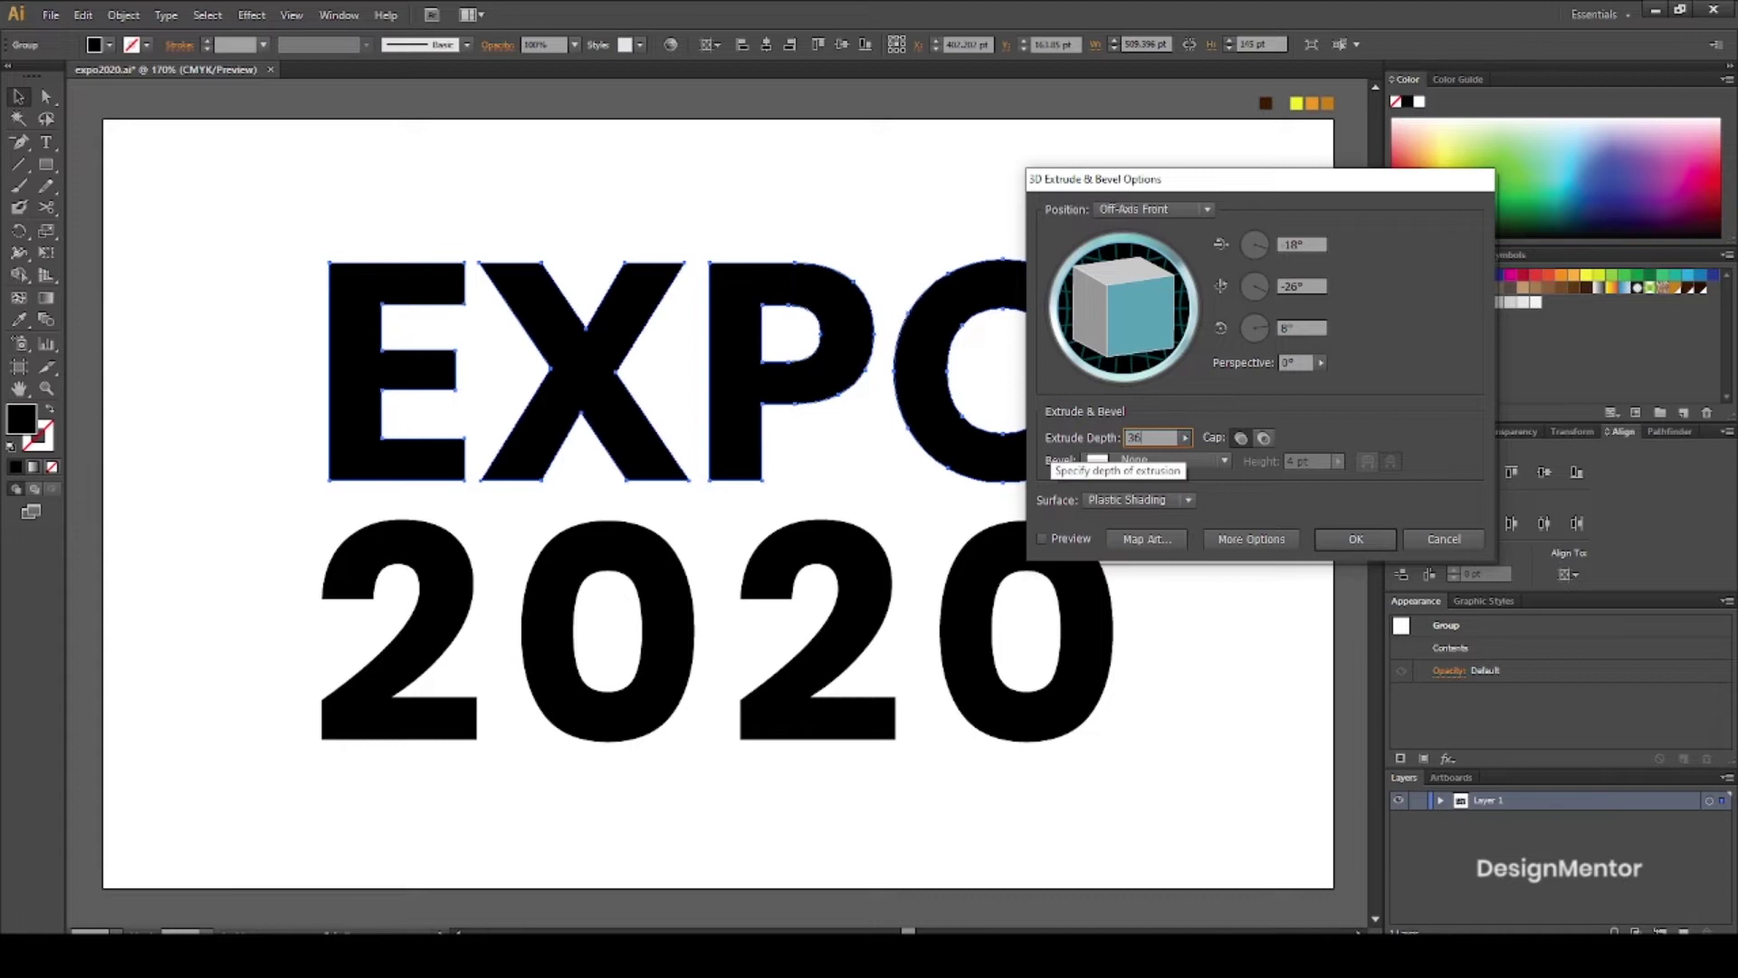
left_click(1182, 210)
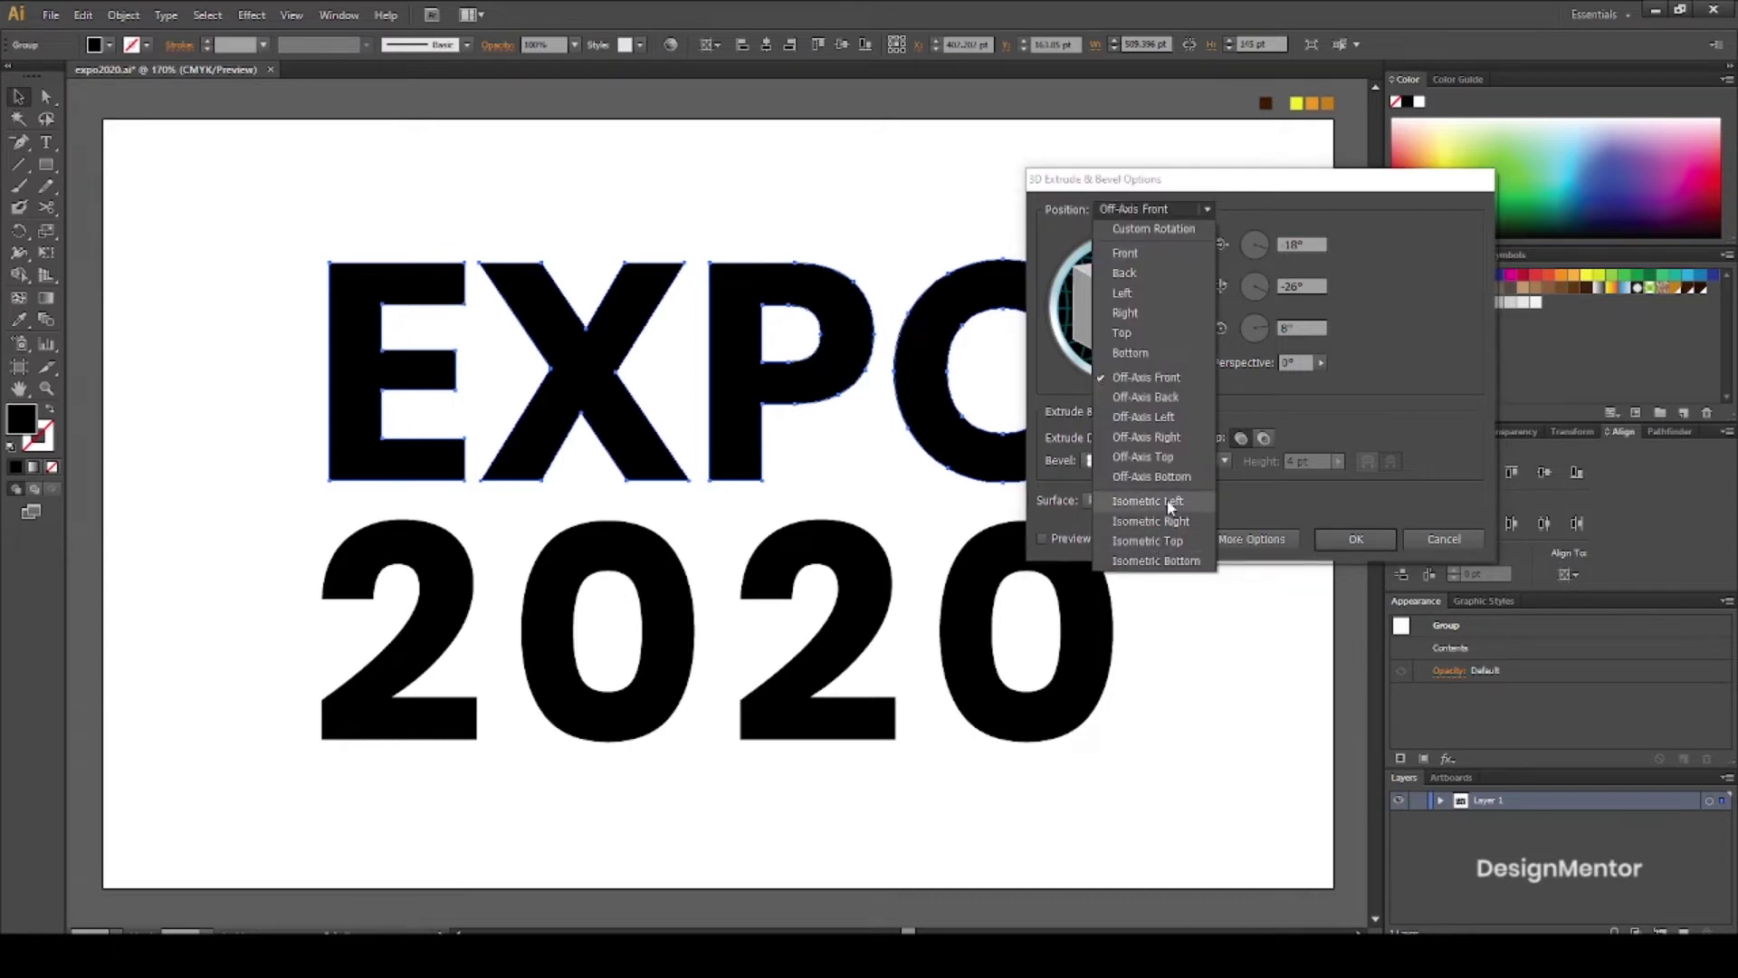
left_click(1171, 504)
left_click(1043, 538)
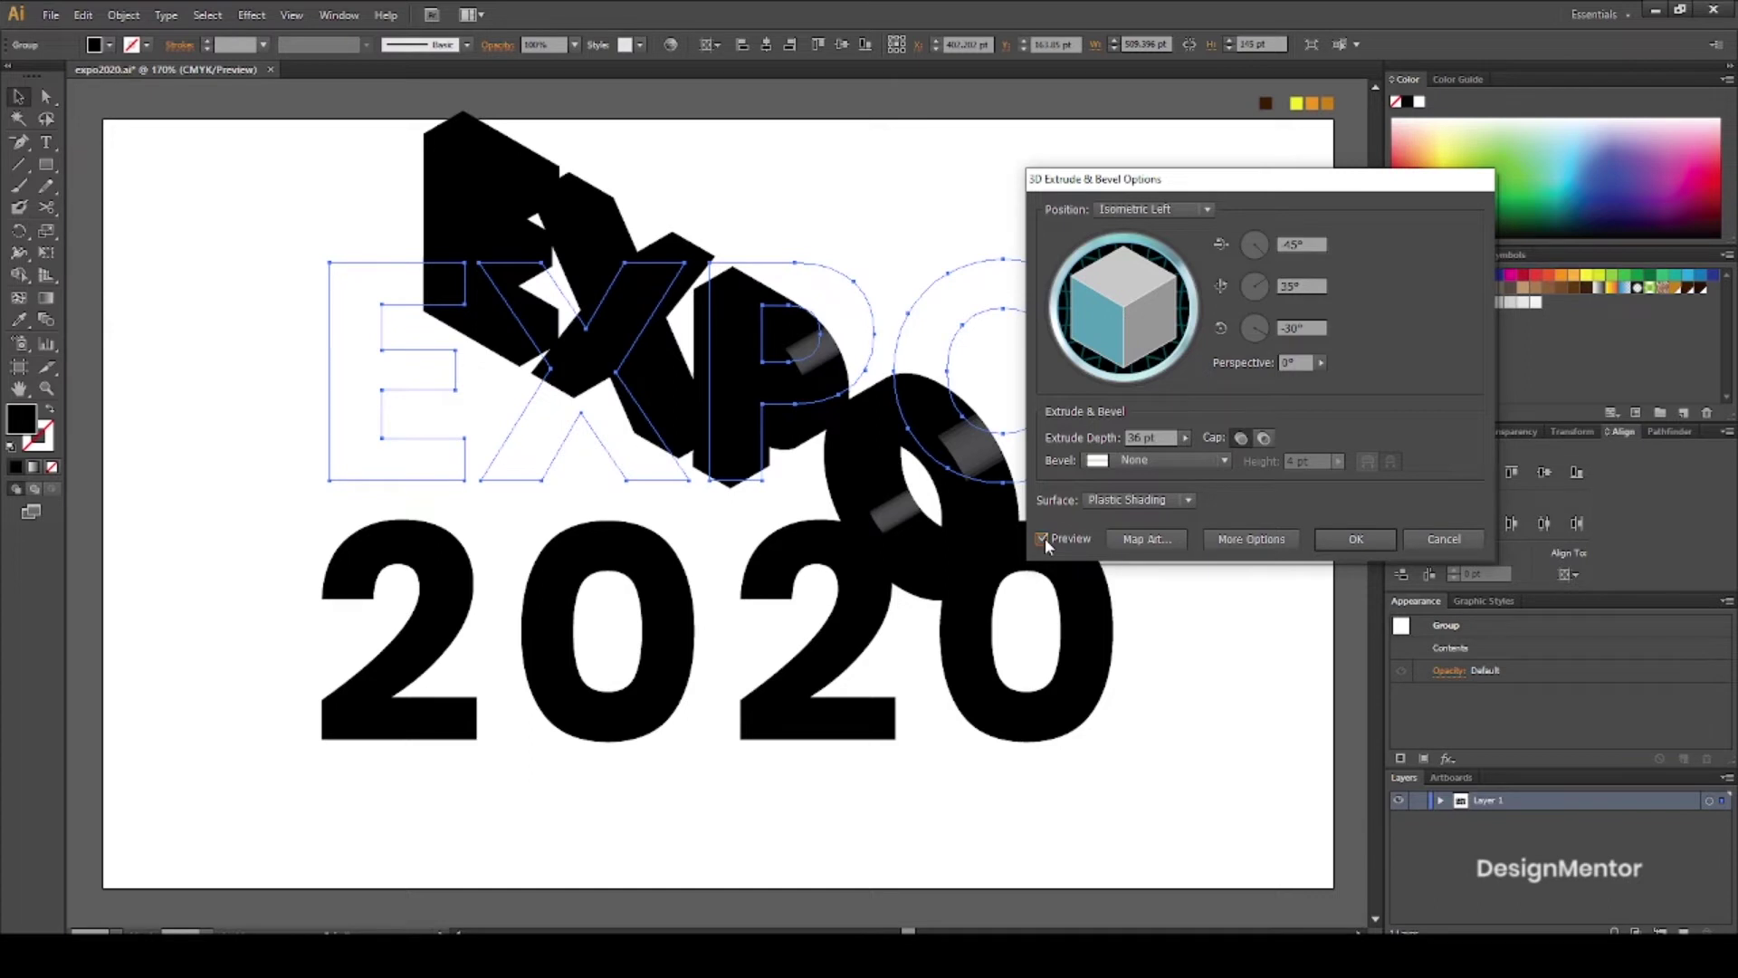
left_click(1355, 540)
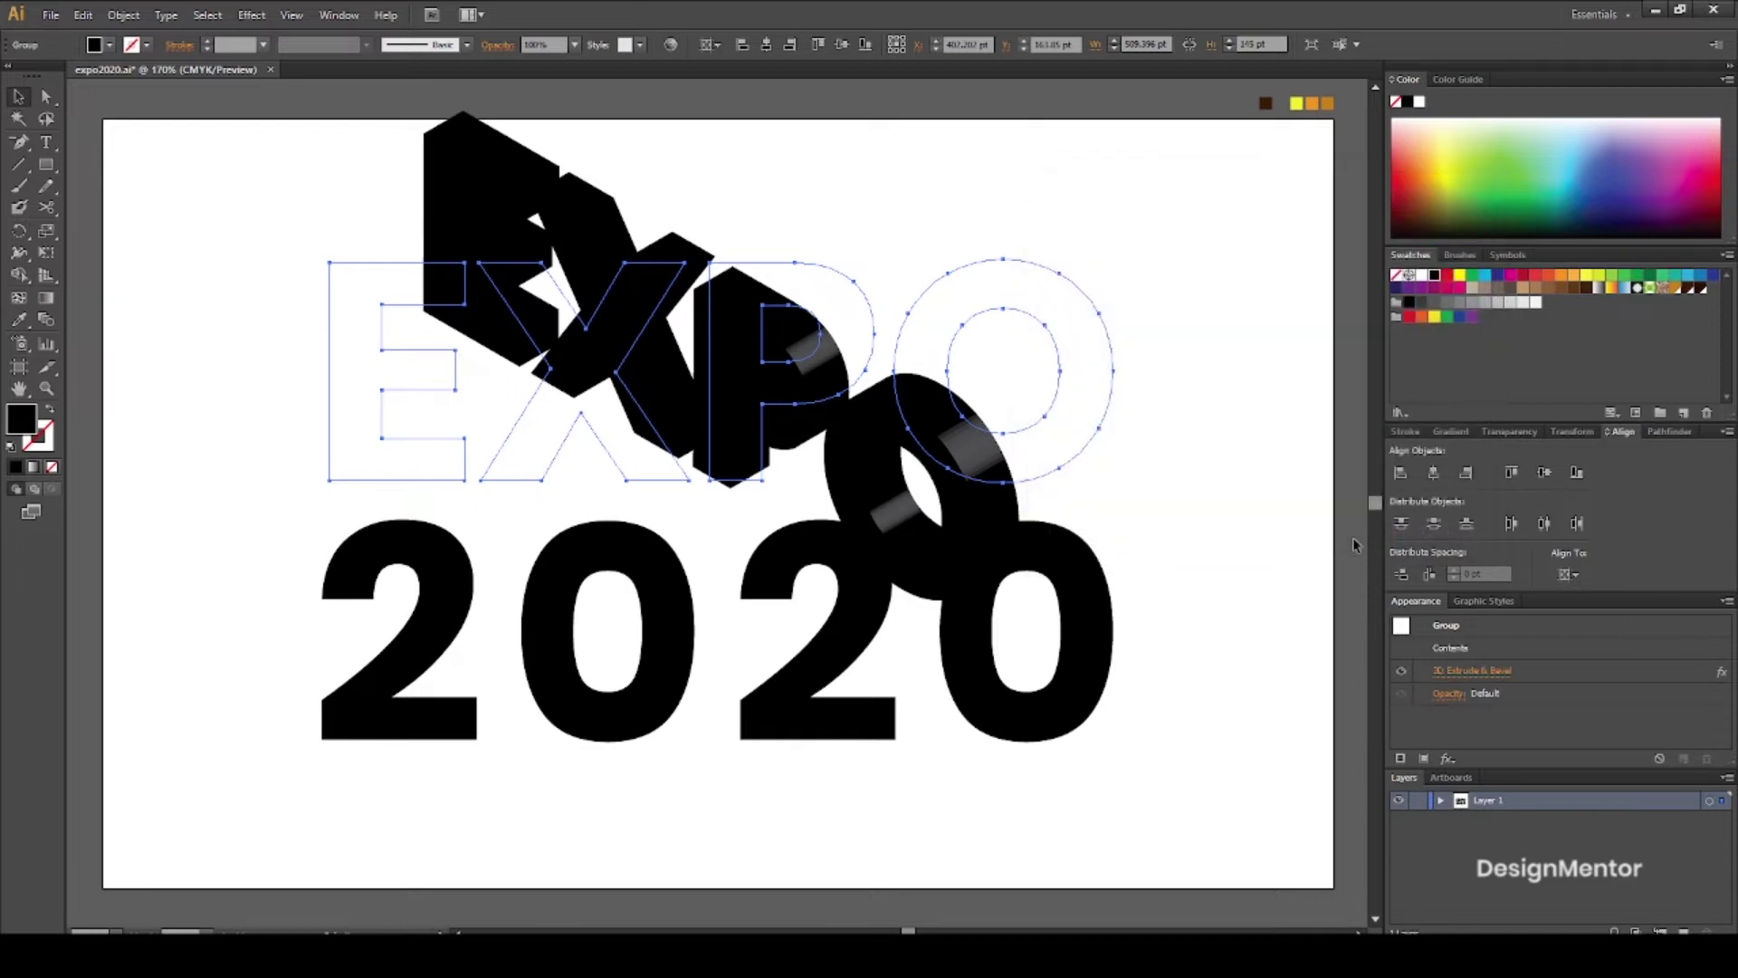
Apply Extrude & Bevel to 2020 with 36 pt depth and Isometric Left position
left_click(1106, 605)
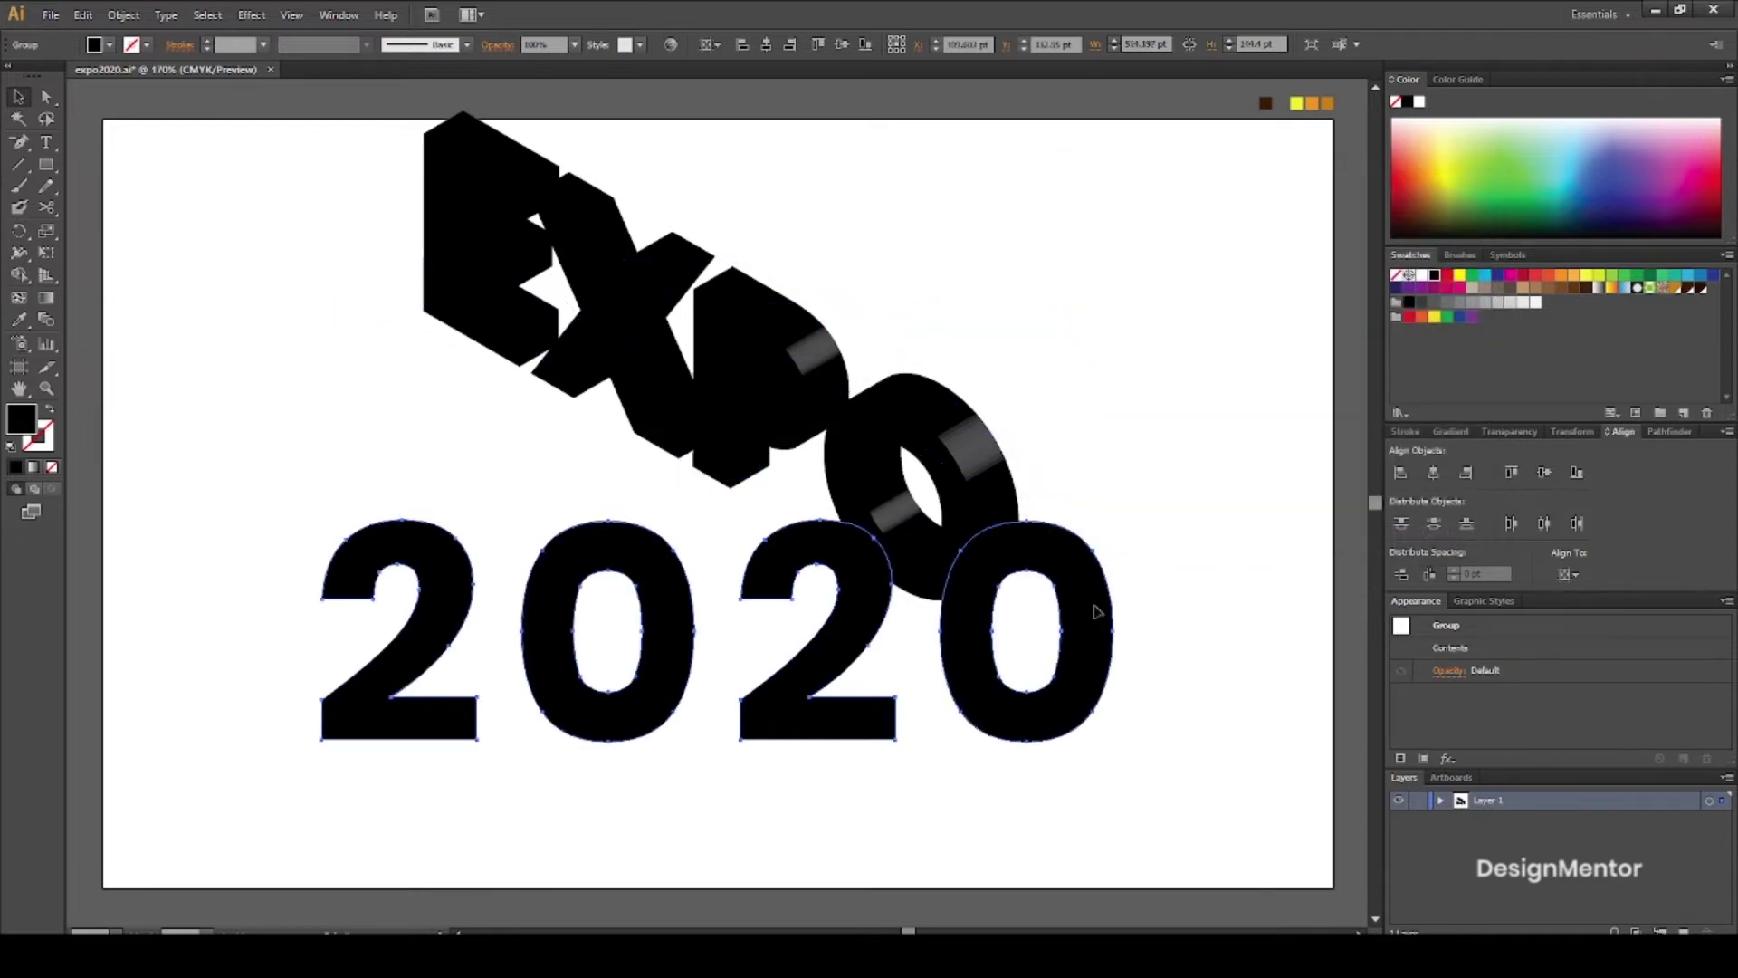
right_click(1096, 607)
left_click(1113, 589)
left_click(254, 16)
mouse_move(266, 118)
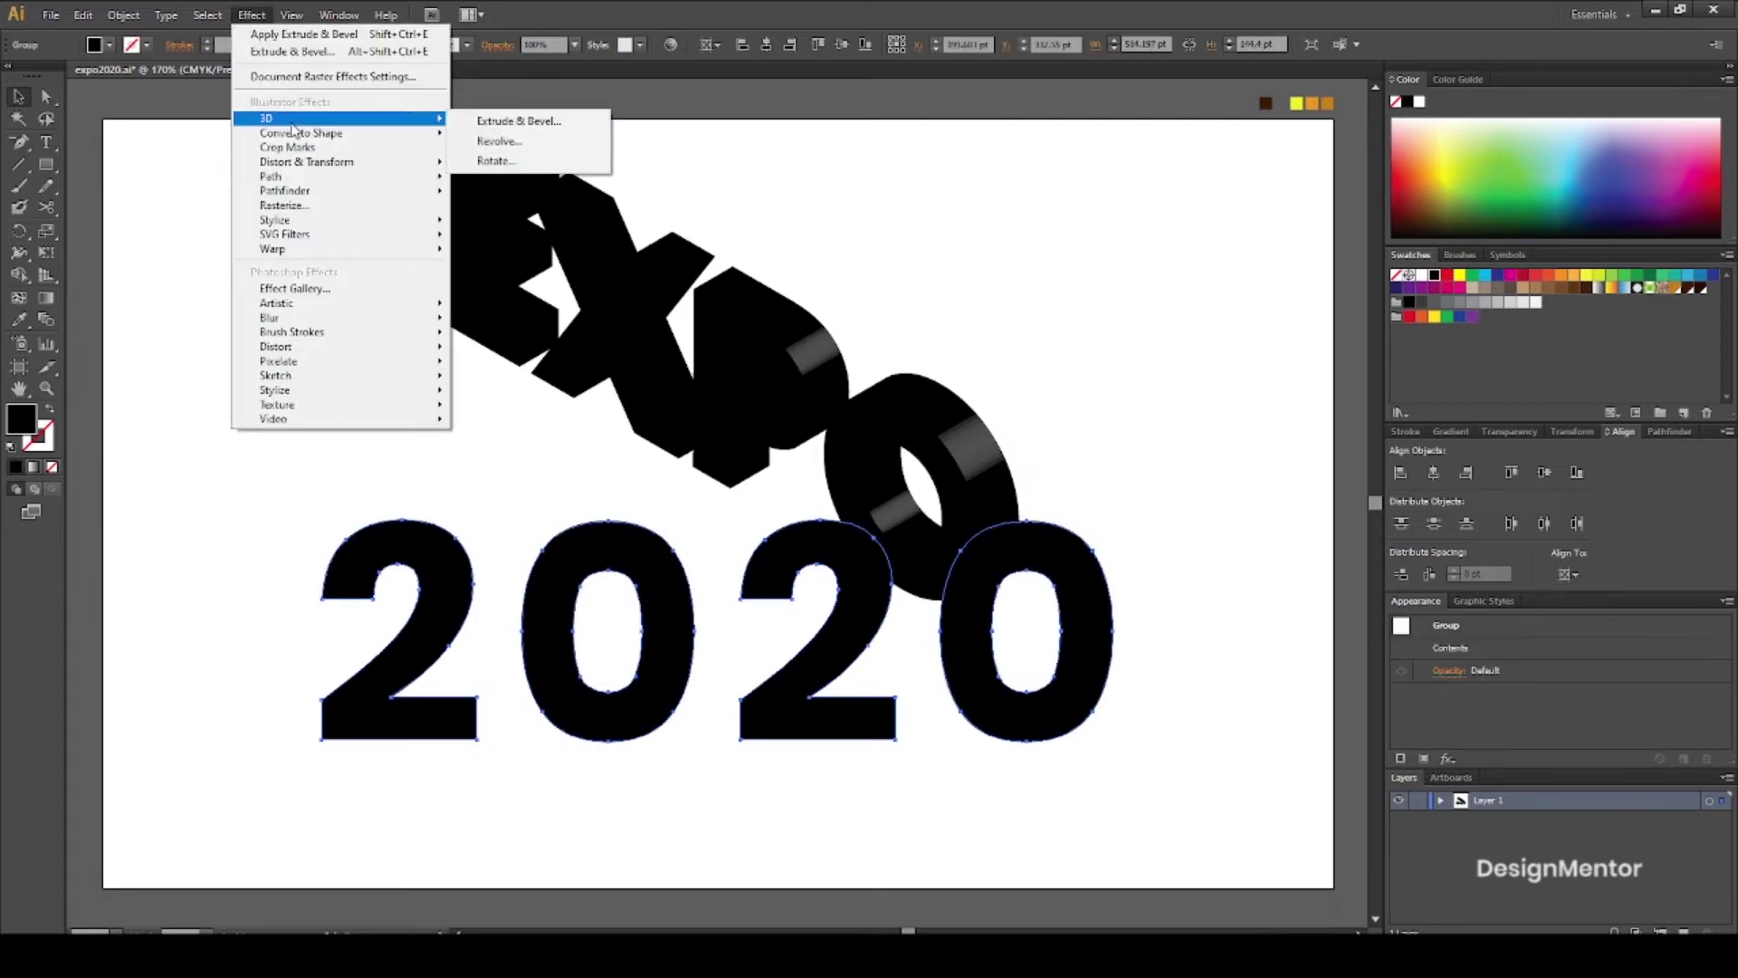
left_click(465, 118)
left_click(1041, 540)
triple_click(1161, 437)
type("36")
left_click(1163, 204)
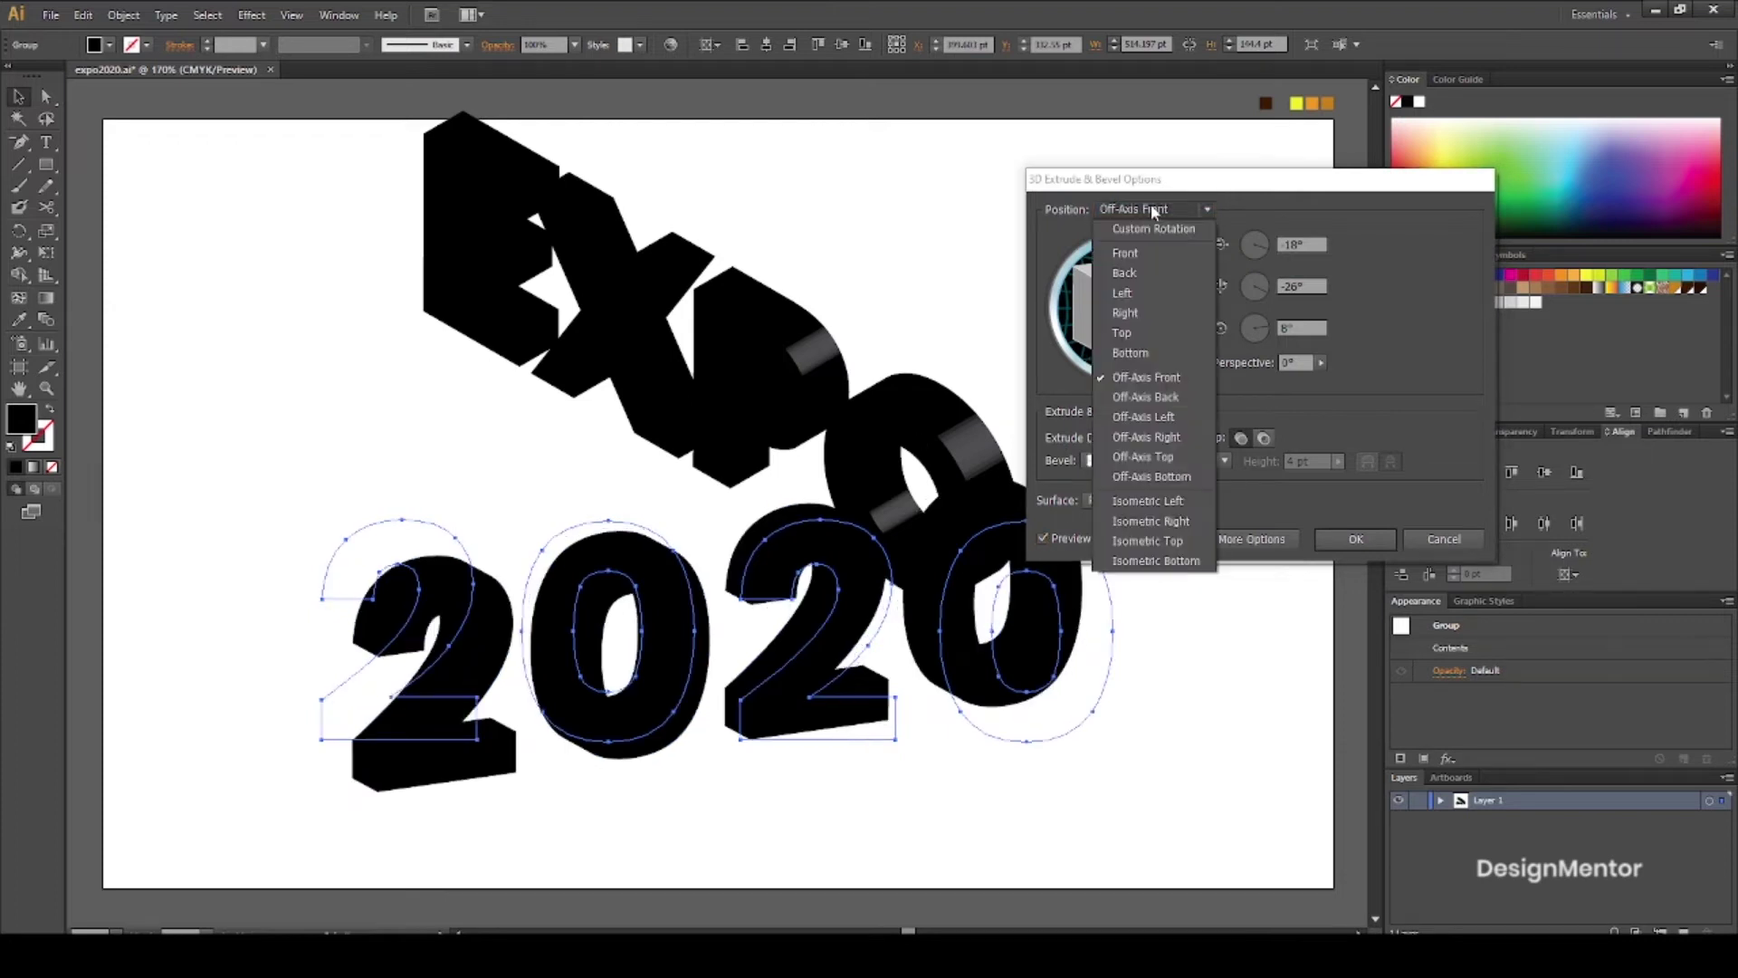
left_click(1177, 507)
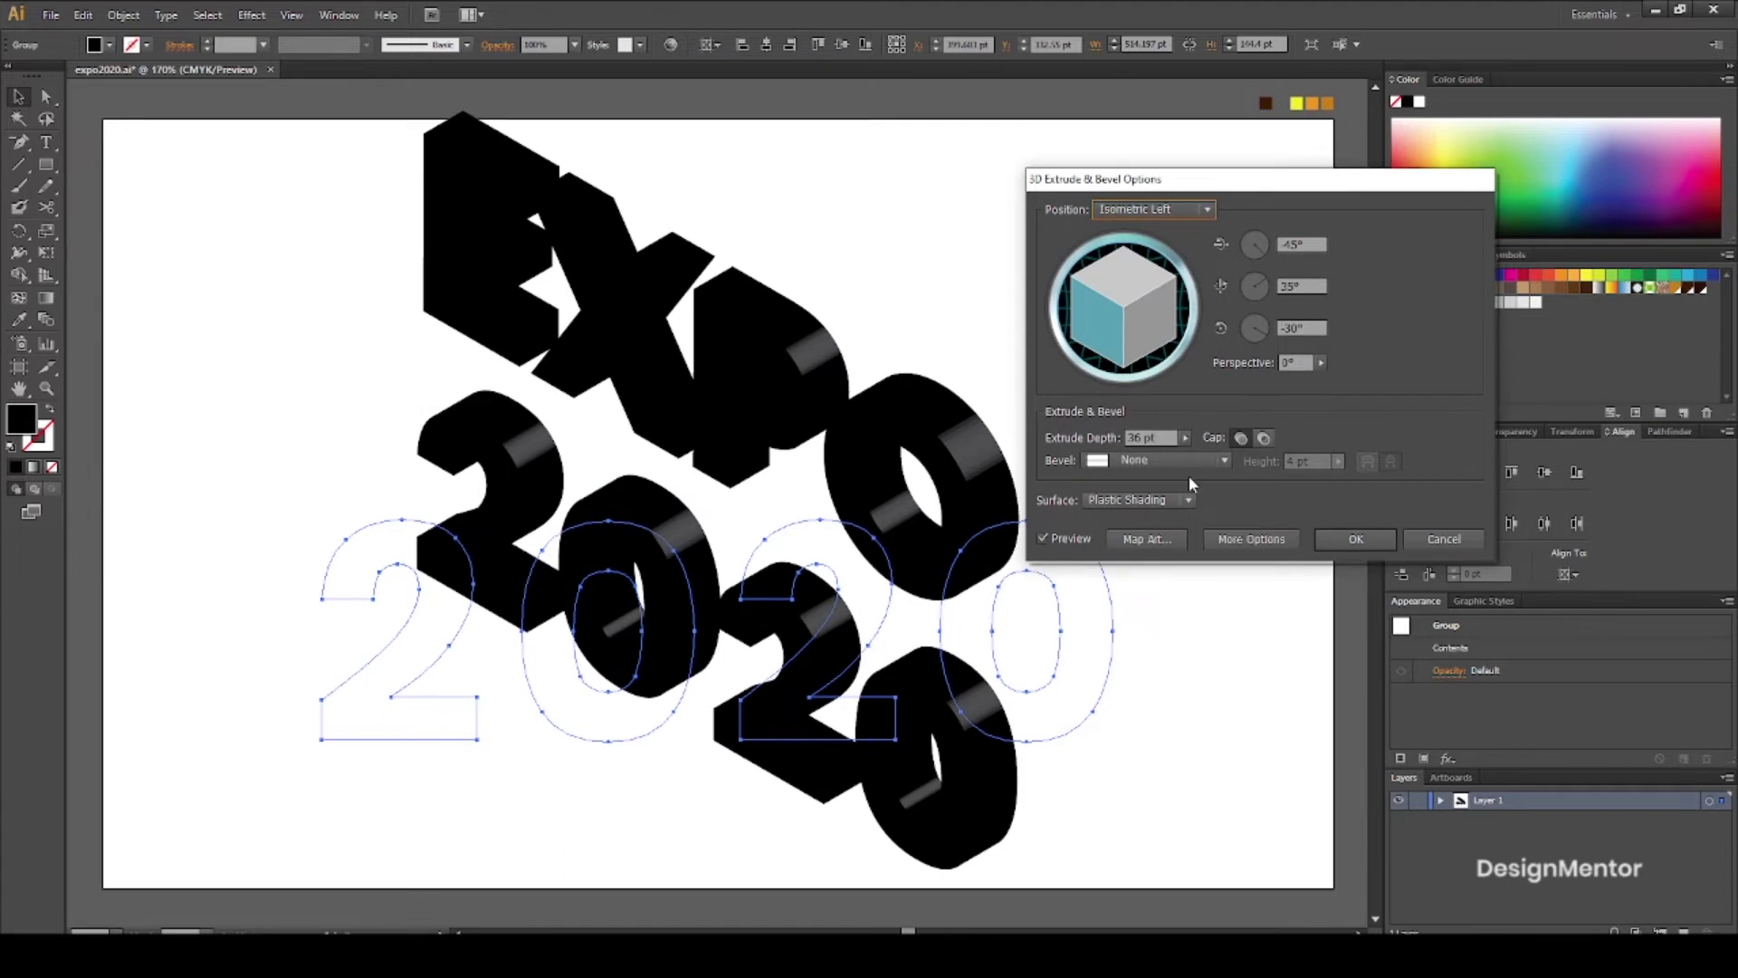
left_click(1353, 542)
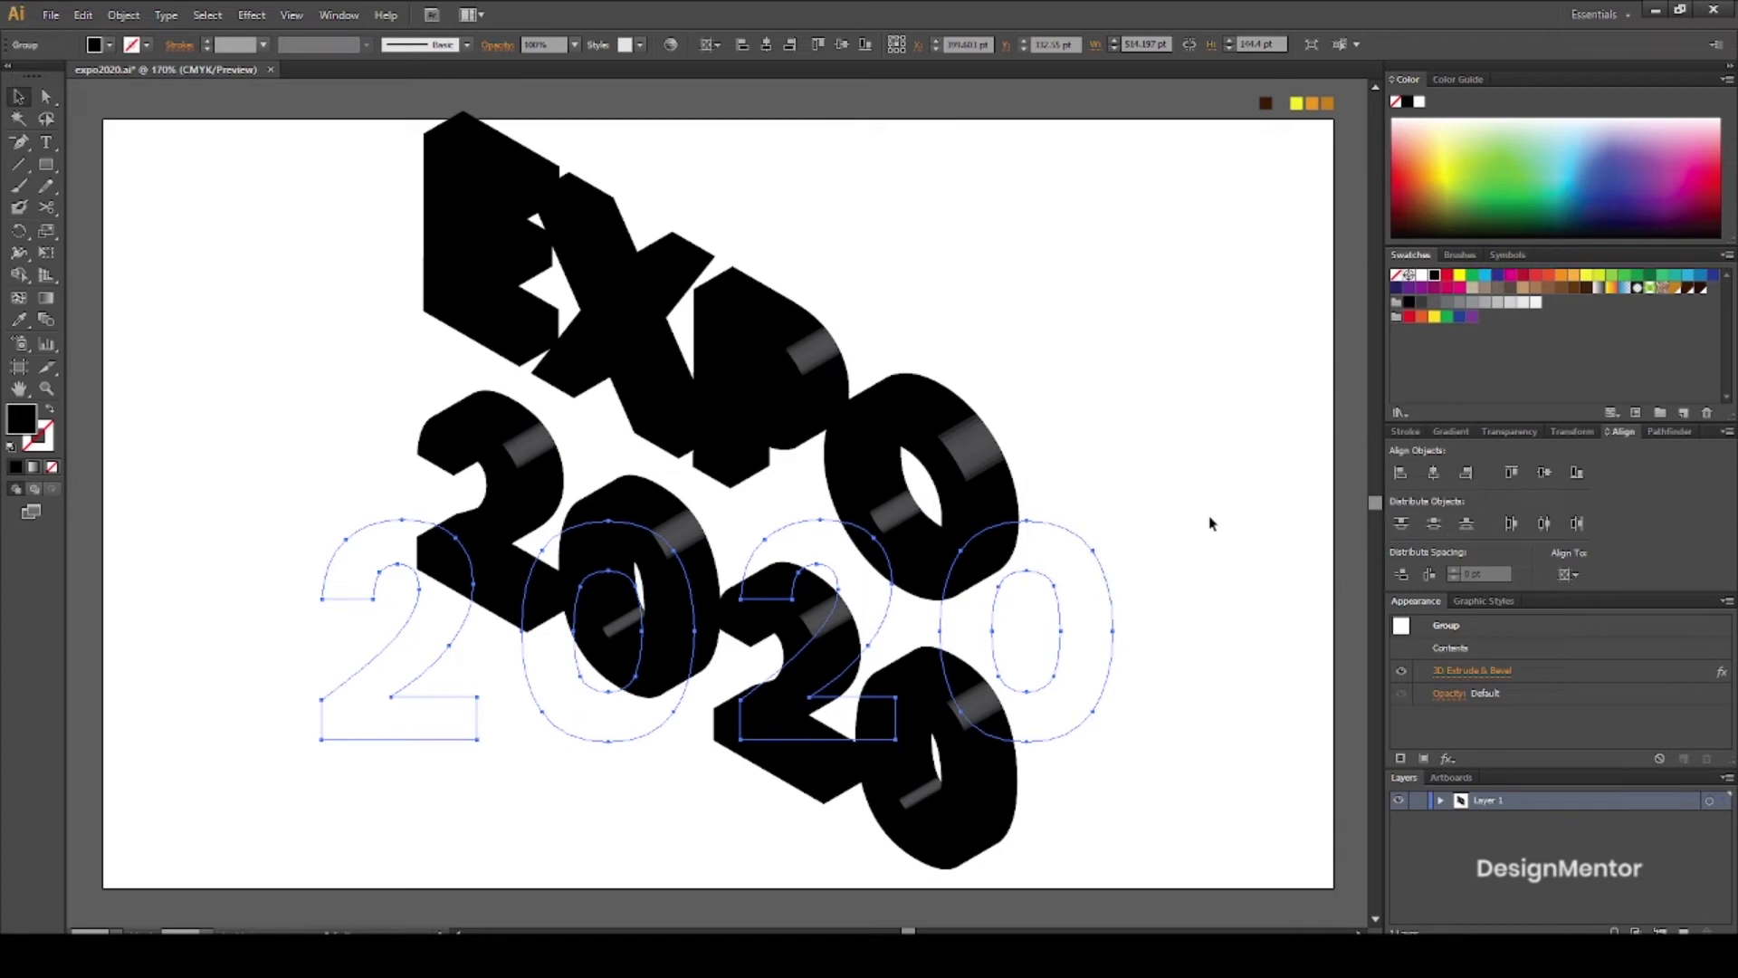
left_click(1211, 523)
left_click(620, 283)
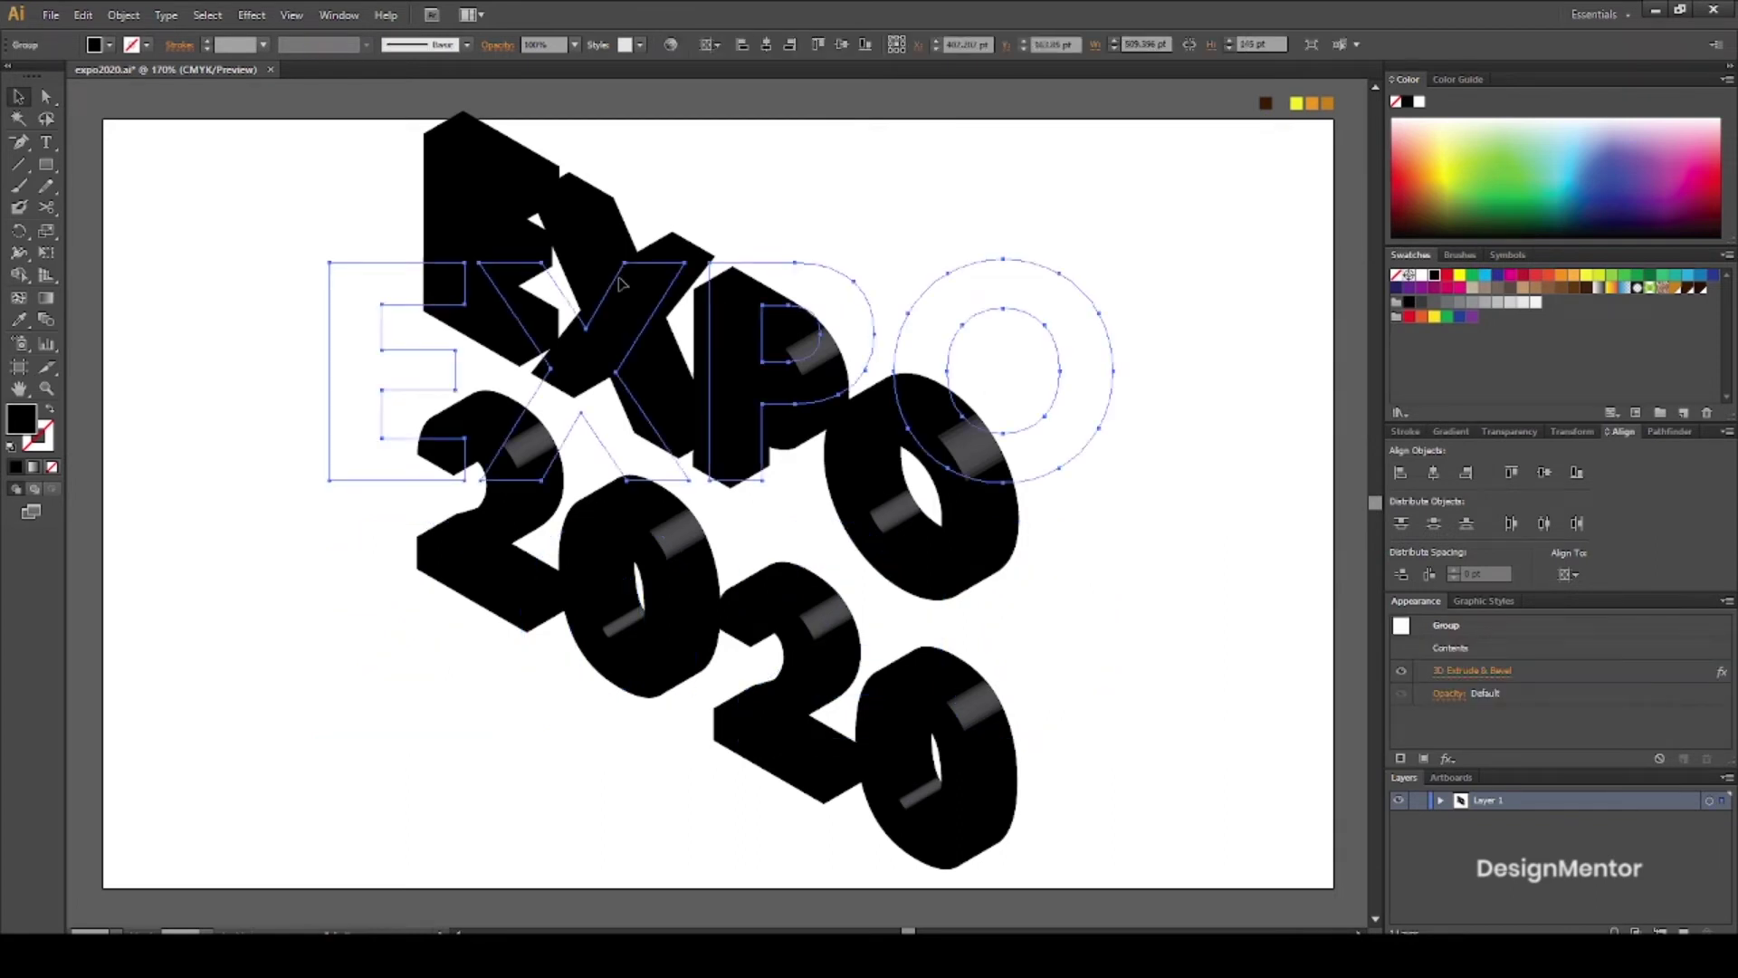
Expand the 3D appearance of EXPO and 2020 into editable paths
left_click(124, 15)
left_click(154, 227)
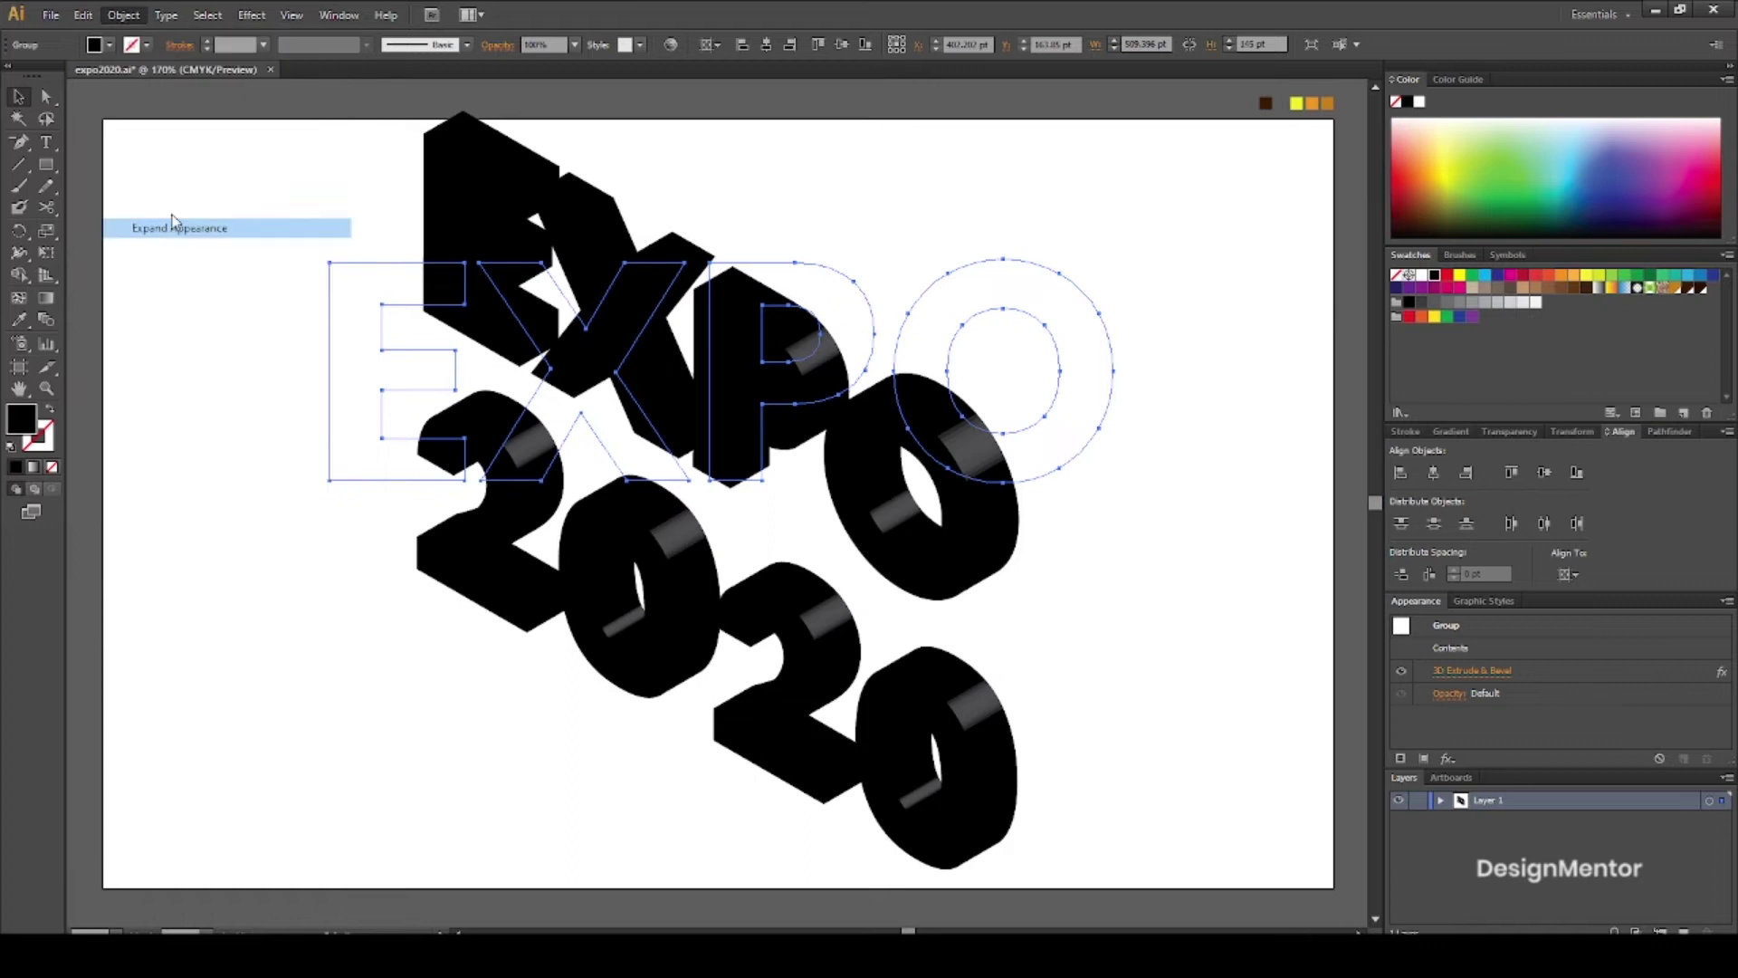
left_click(131, 18)
left_click(170, 211)
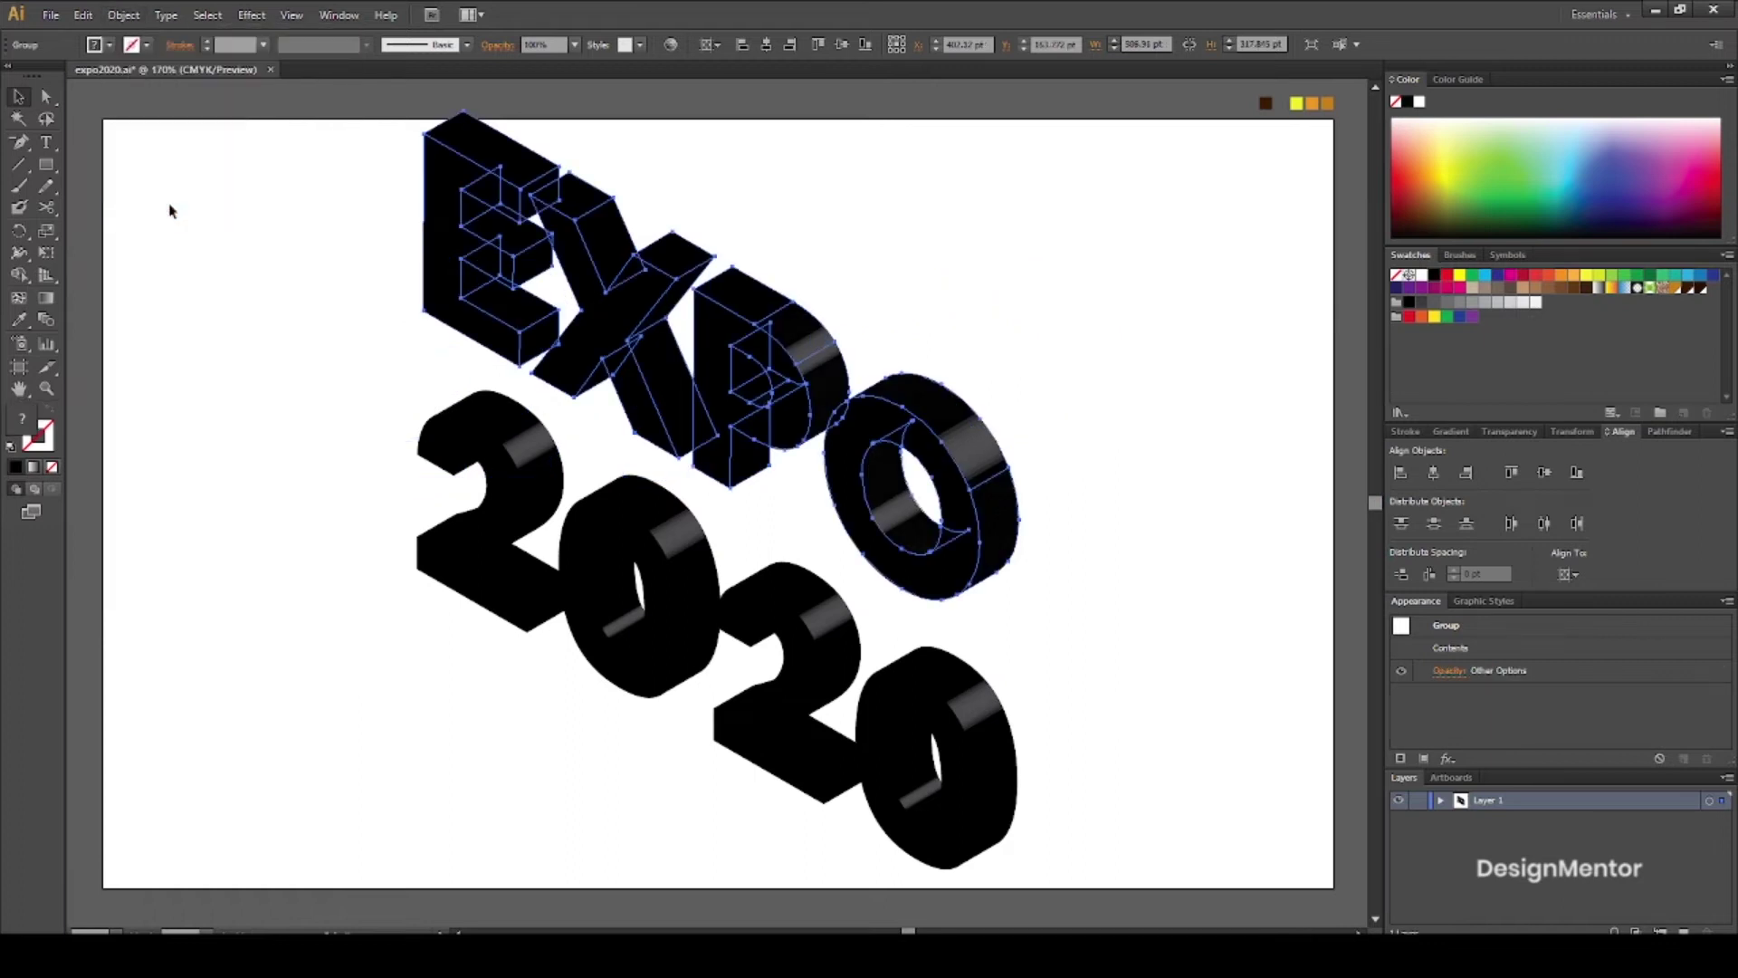
left_click(276, 373)
left_click(461, 435)
left_click(124, 15)
left_click(205, 233)
left_click(124, 15)
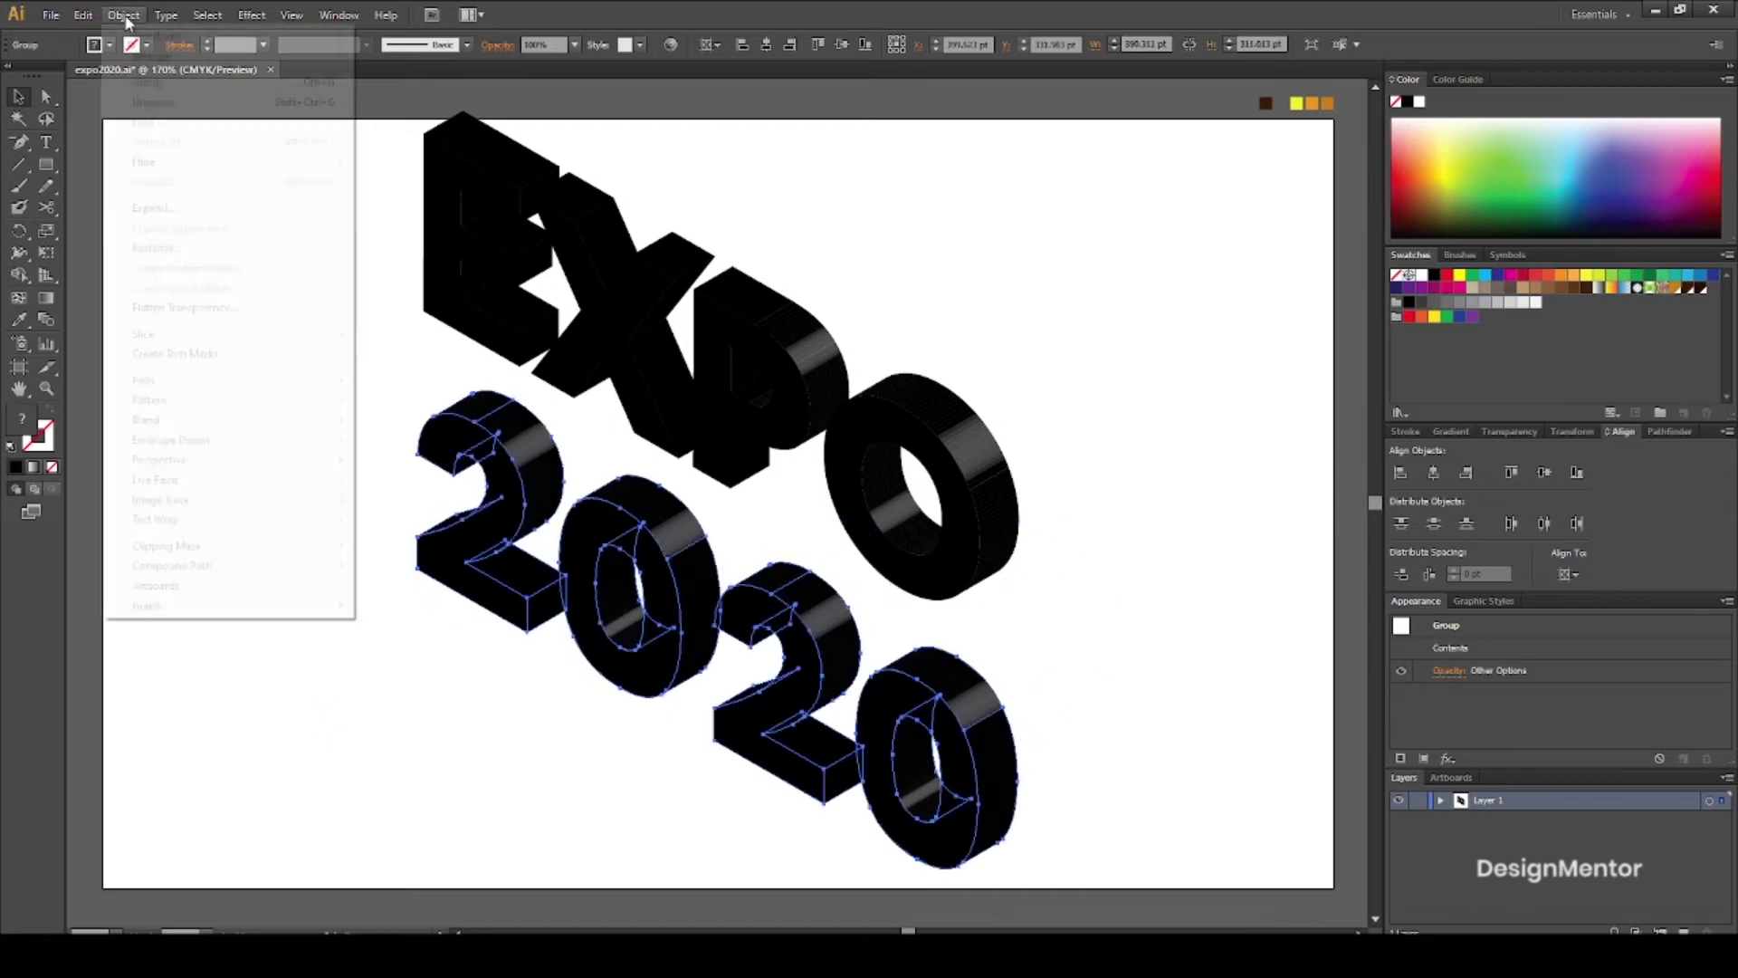
left_click(163, 209)
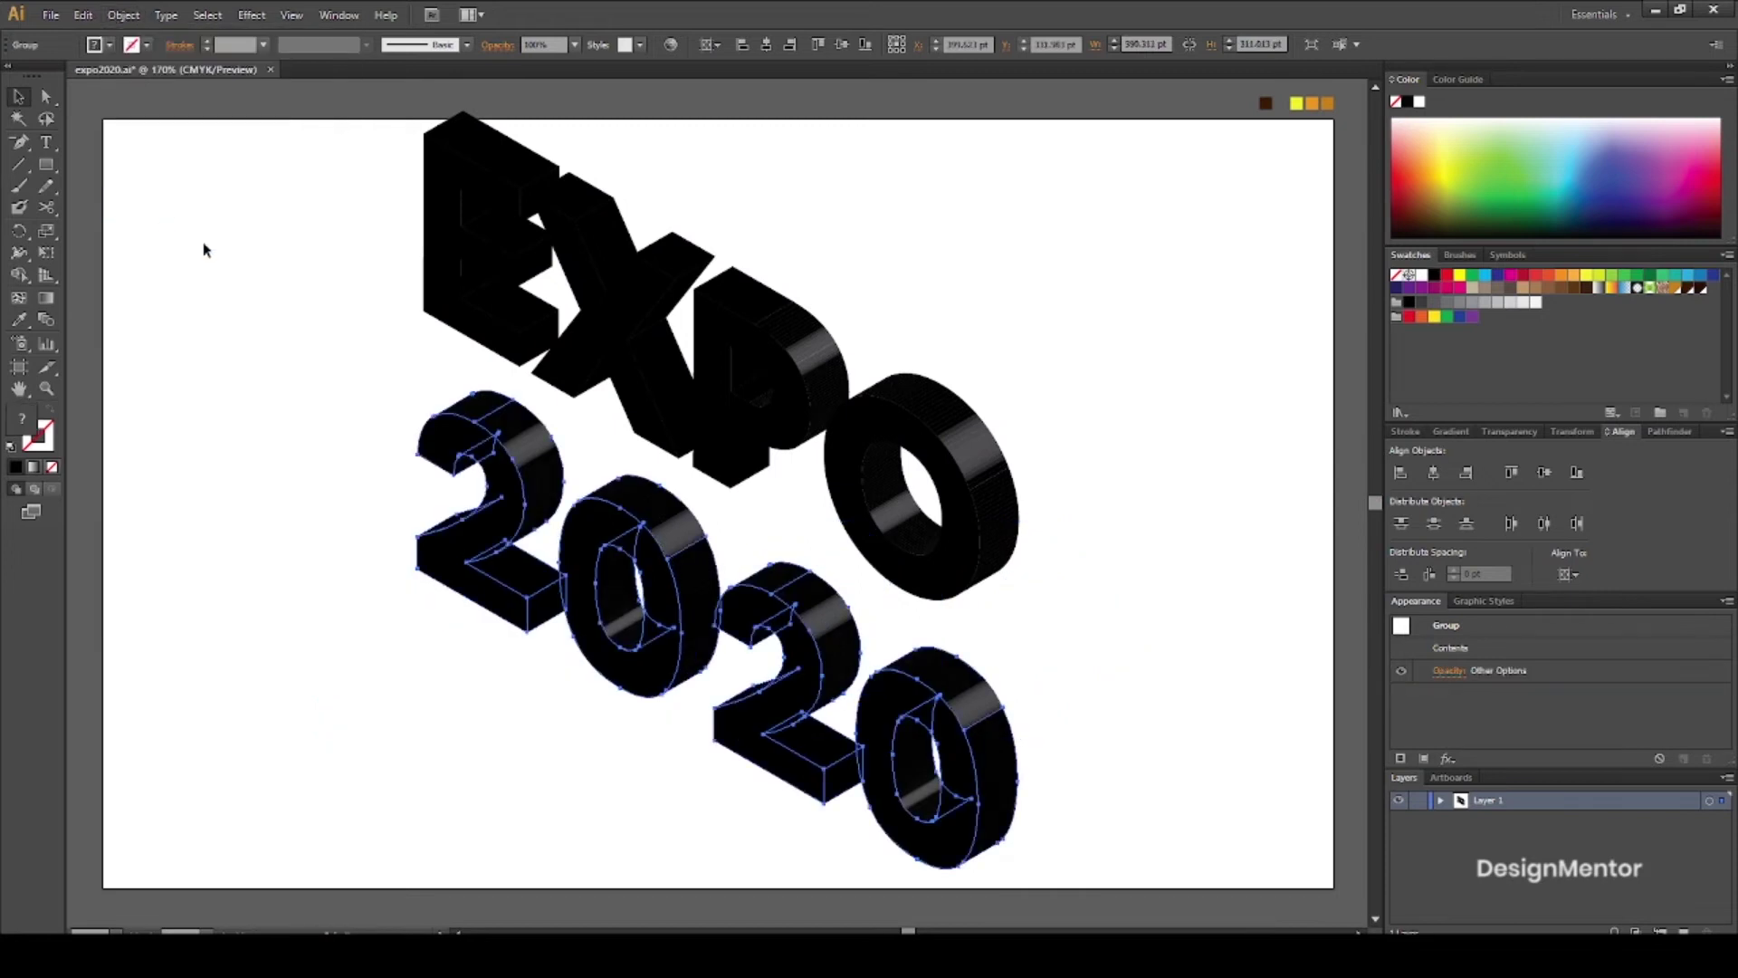
left_click(373, 365)
left_click(441, 264)
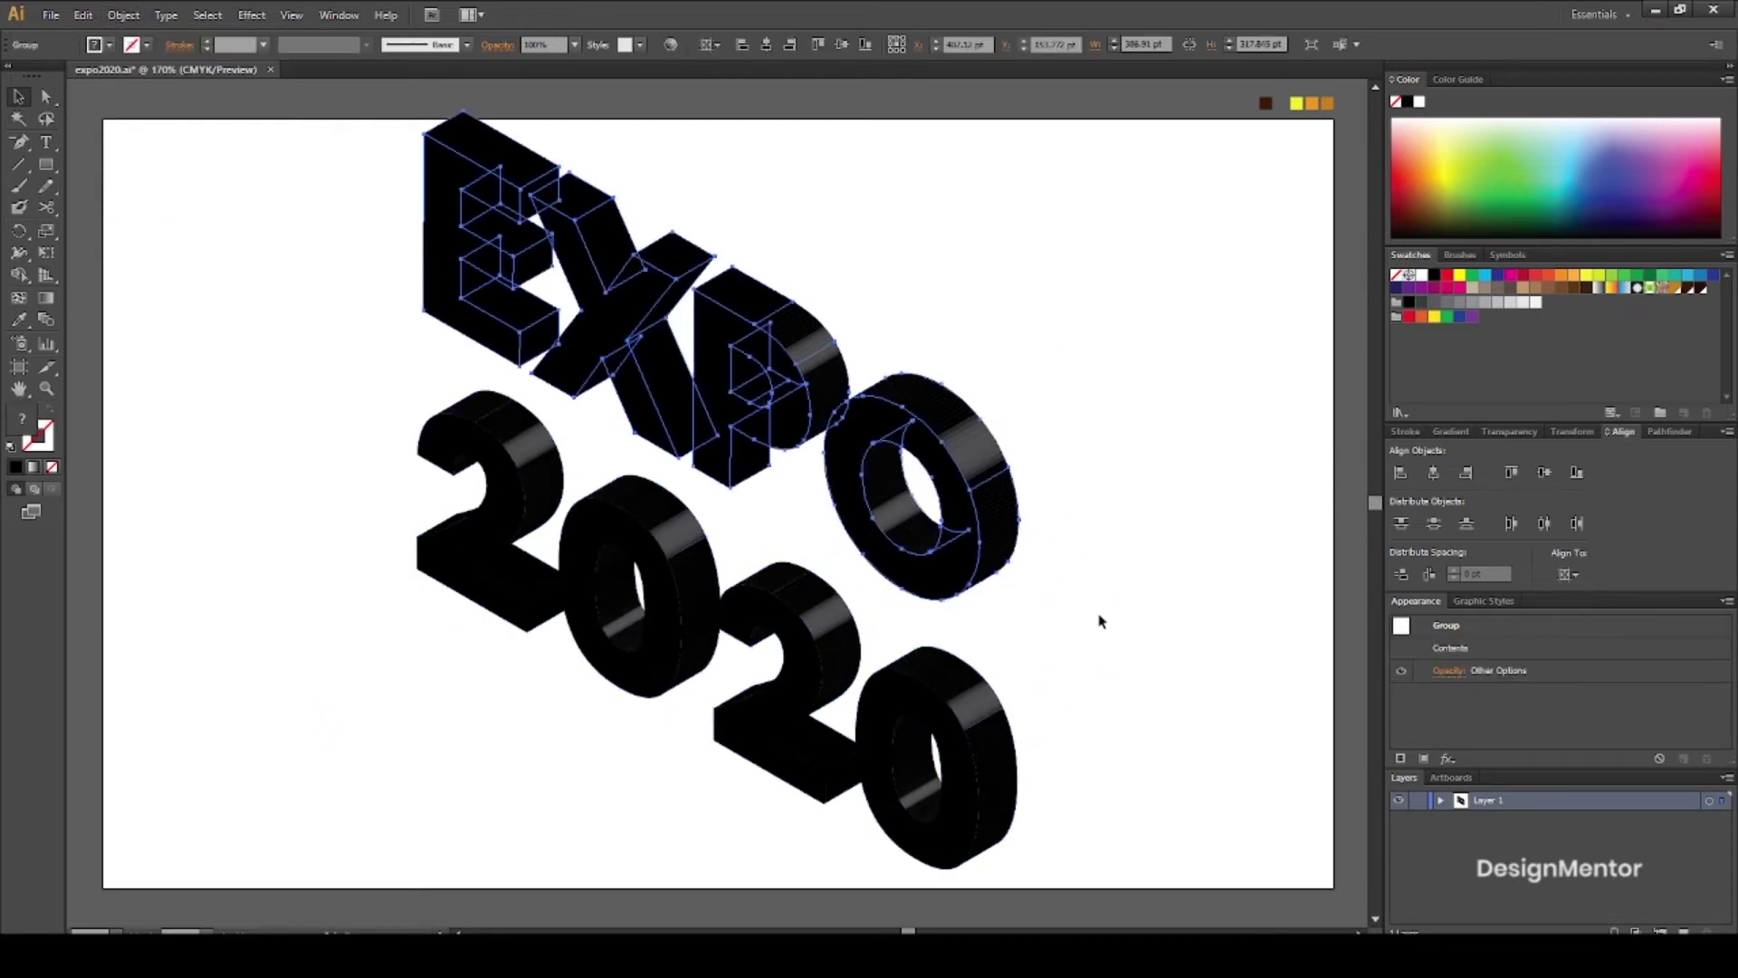
Nudge the 2020 lettering slightly downward below EXPO
left_click(1005, 733)
key("Down")
key("Down")
key("Down")
key("Down")
key("Down")
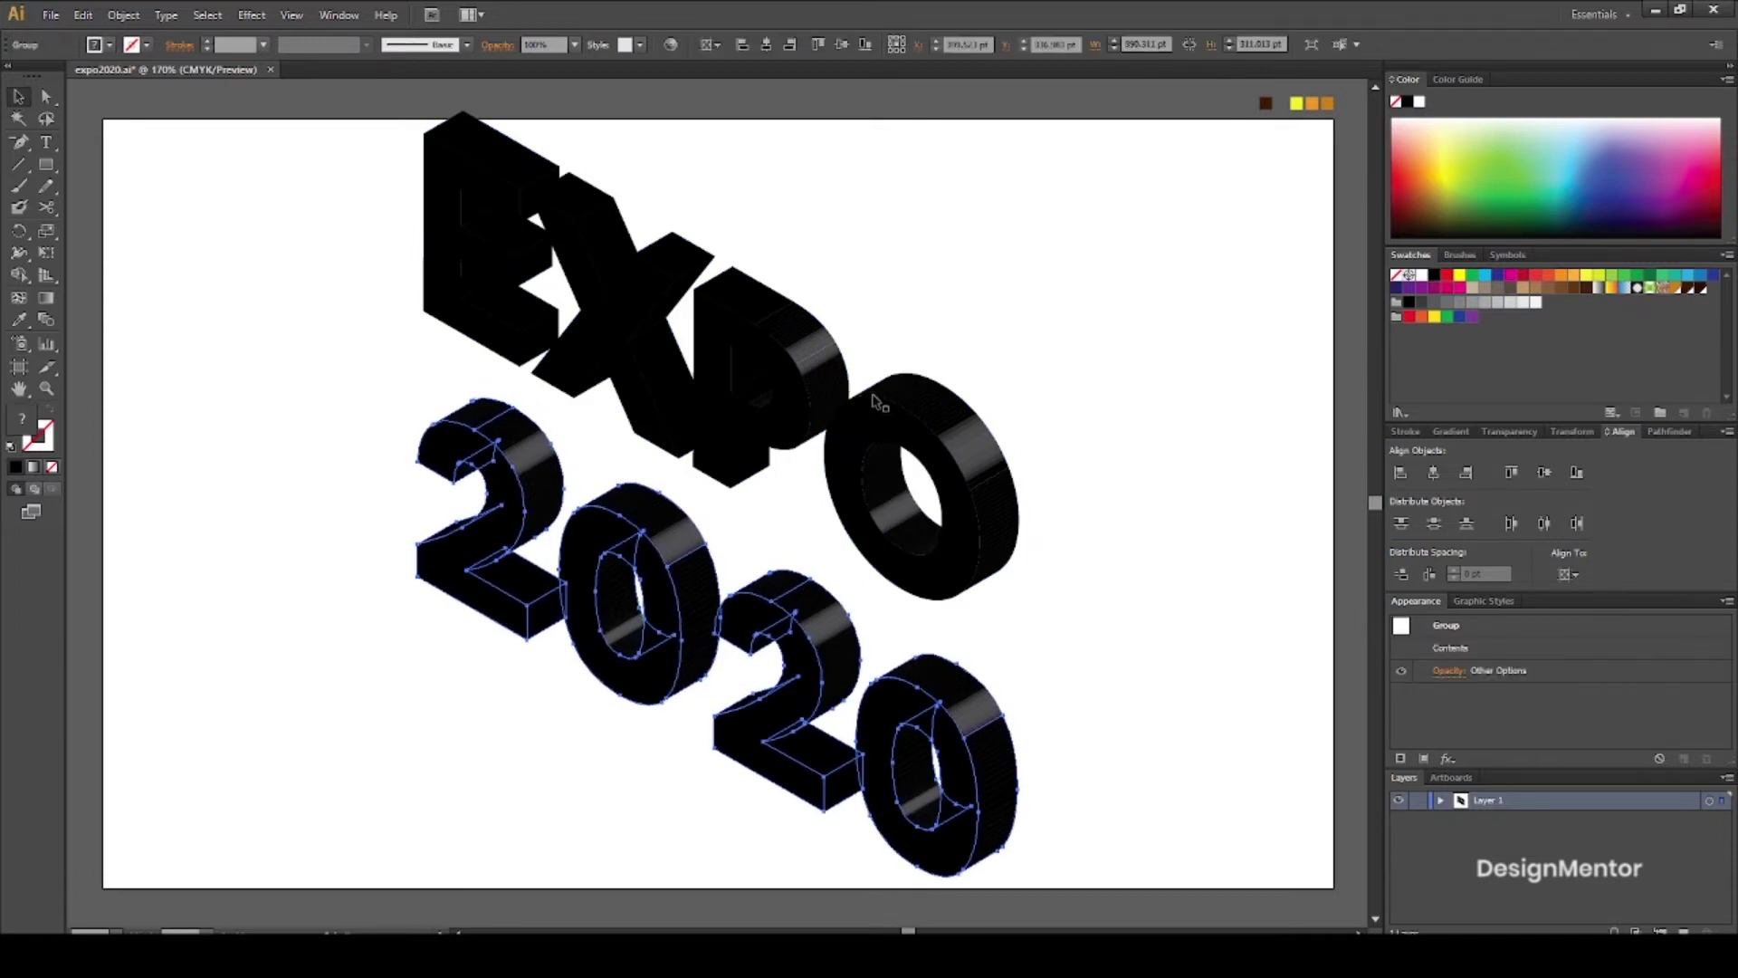
left_click(875, 400)
key("Down")
key("Down")
key("Down")
key("Down")
key("Down")
key("Down")
key("Down")
key("Down")
key("Down")
key("Down")
key("Down")
key("Down")
key("Down")
key("Down")
key("Down")
key("Down")
key("Down")
key("Down")
key("Down")
key("Down")
key("Down")
key("Down")
key("Down")
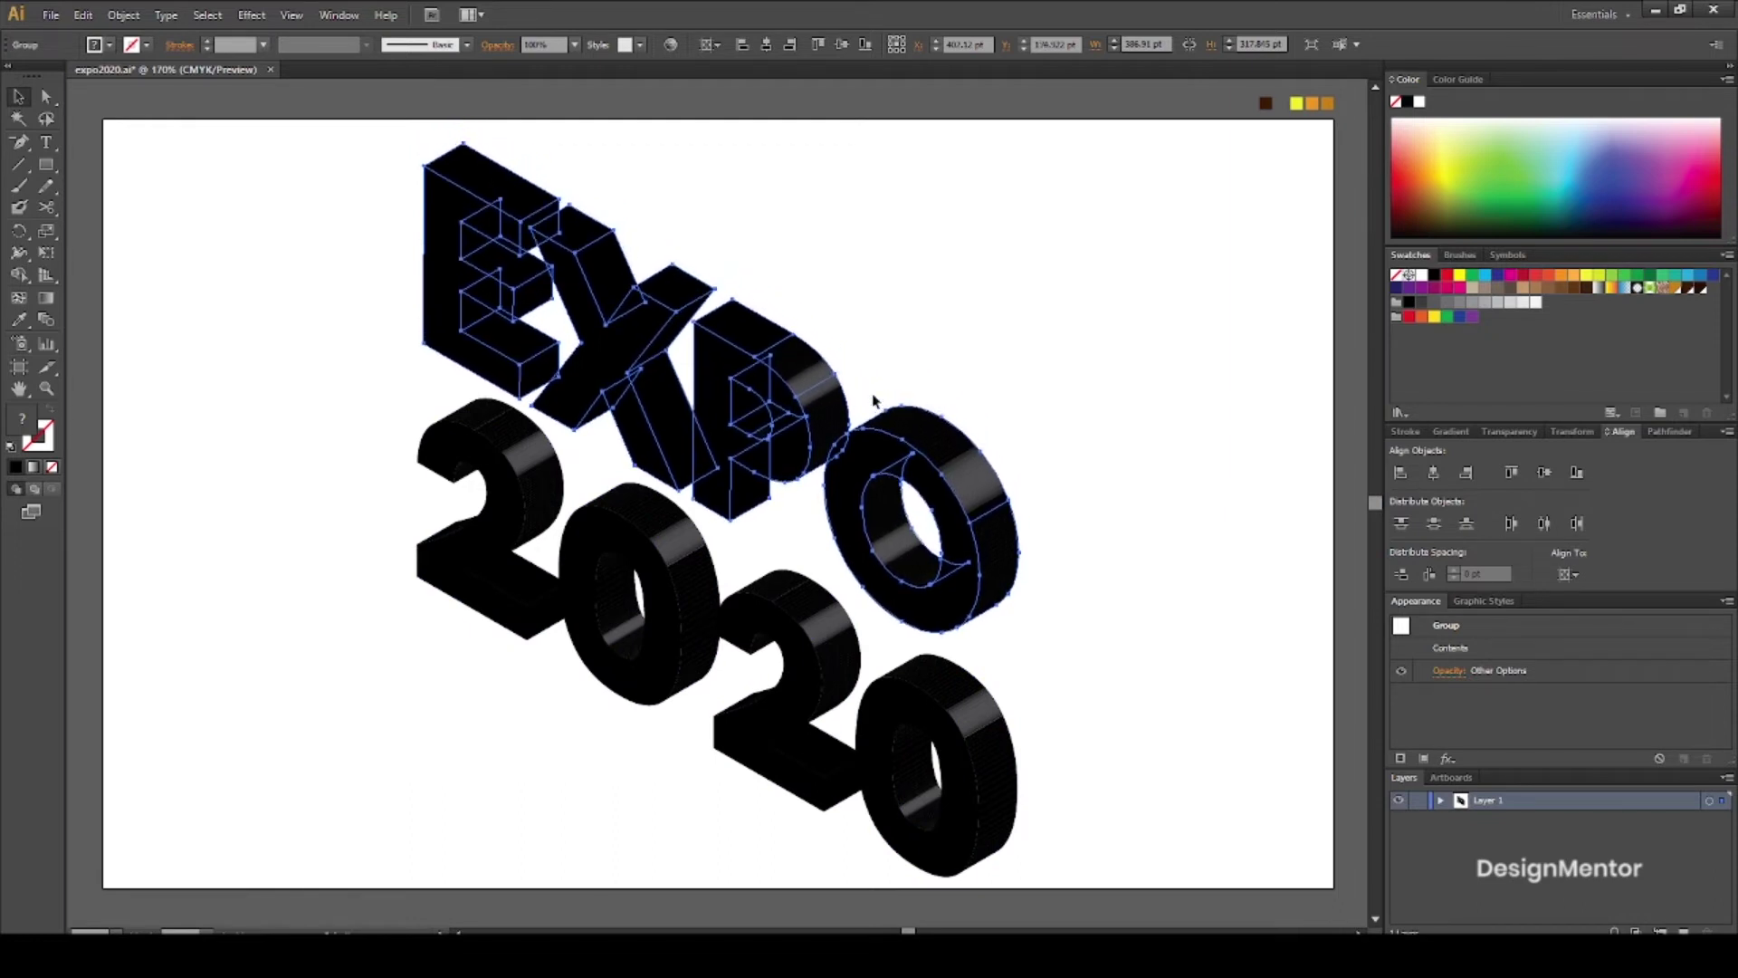
Ungroup the EXPO lettering two levels
left_click(983, 296)
left_click(656, 328)
right_click(654, 326)
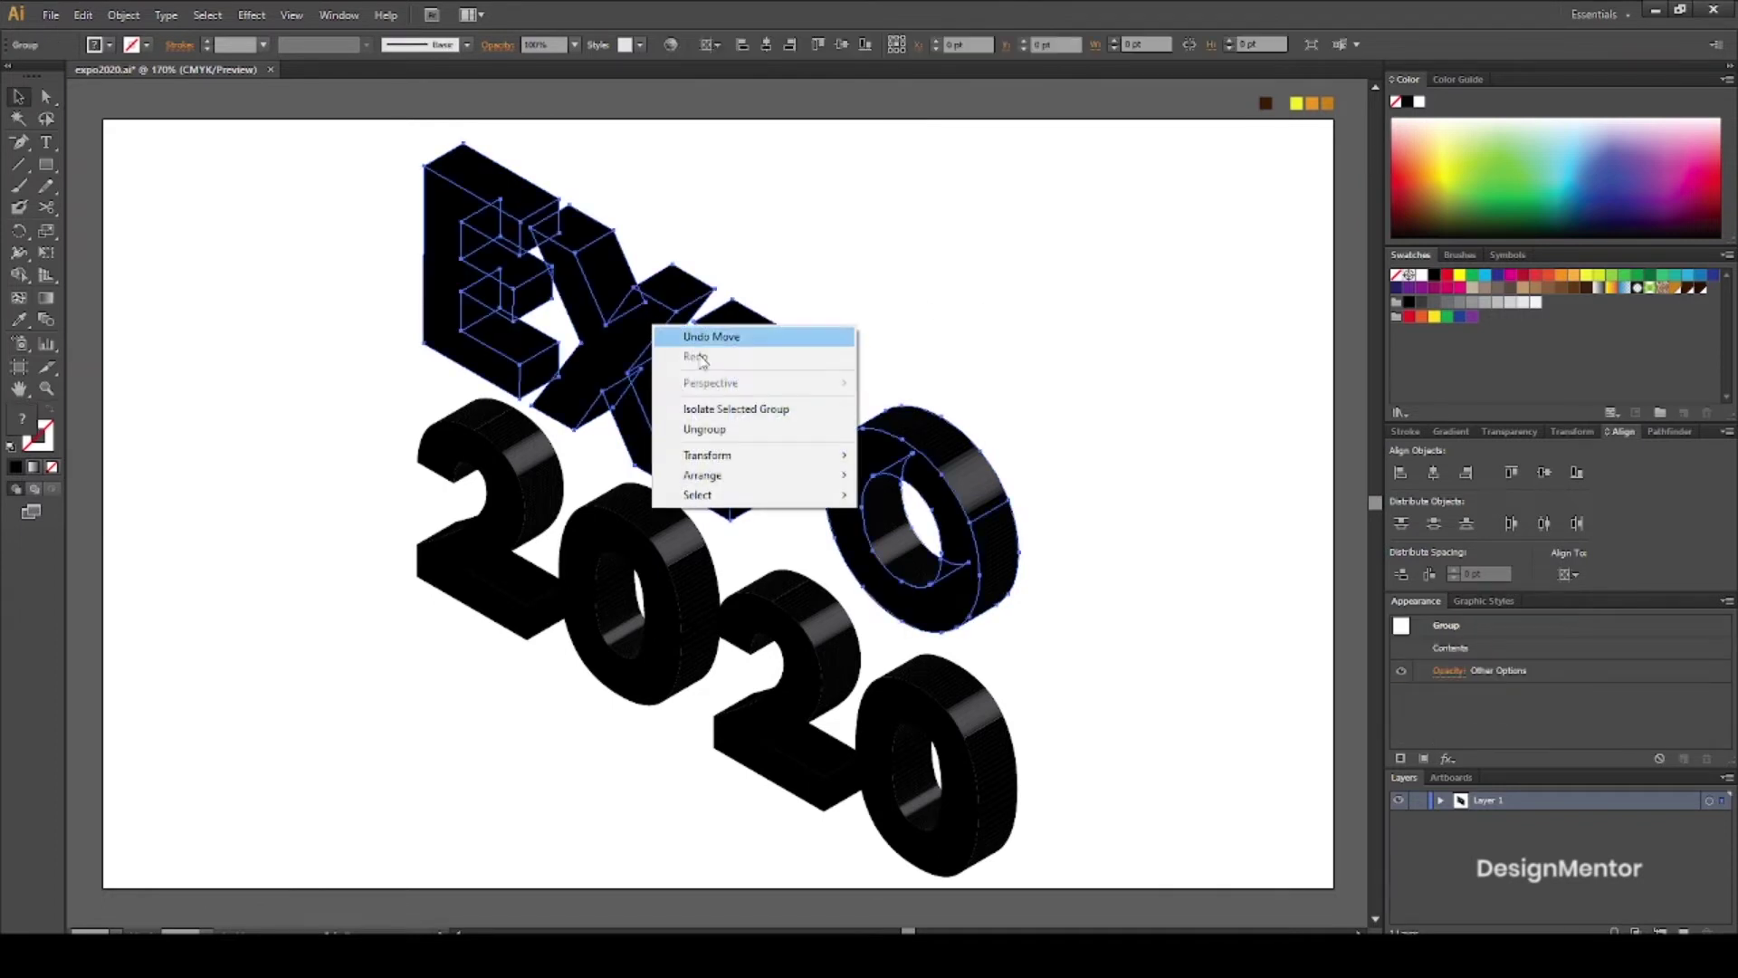
left_click(733, 429)
right_click(637, 337)
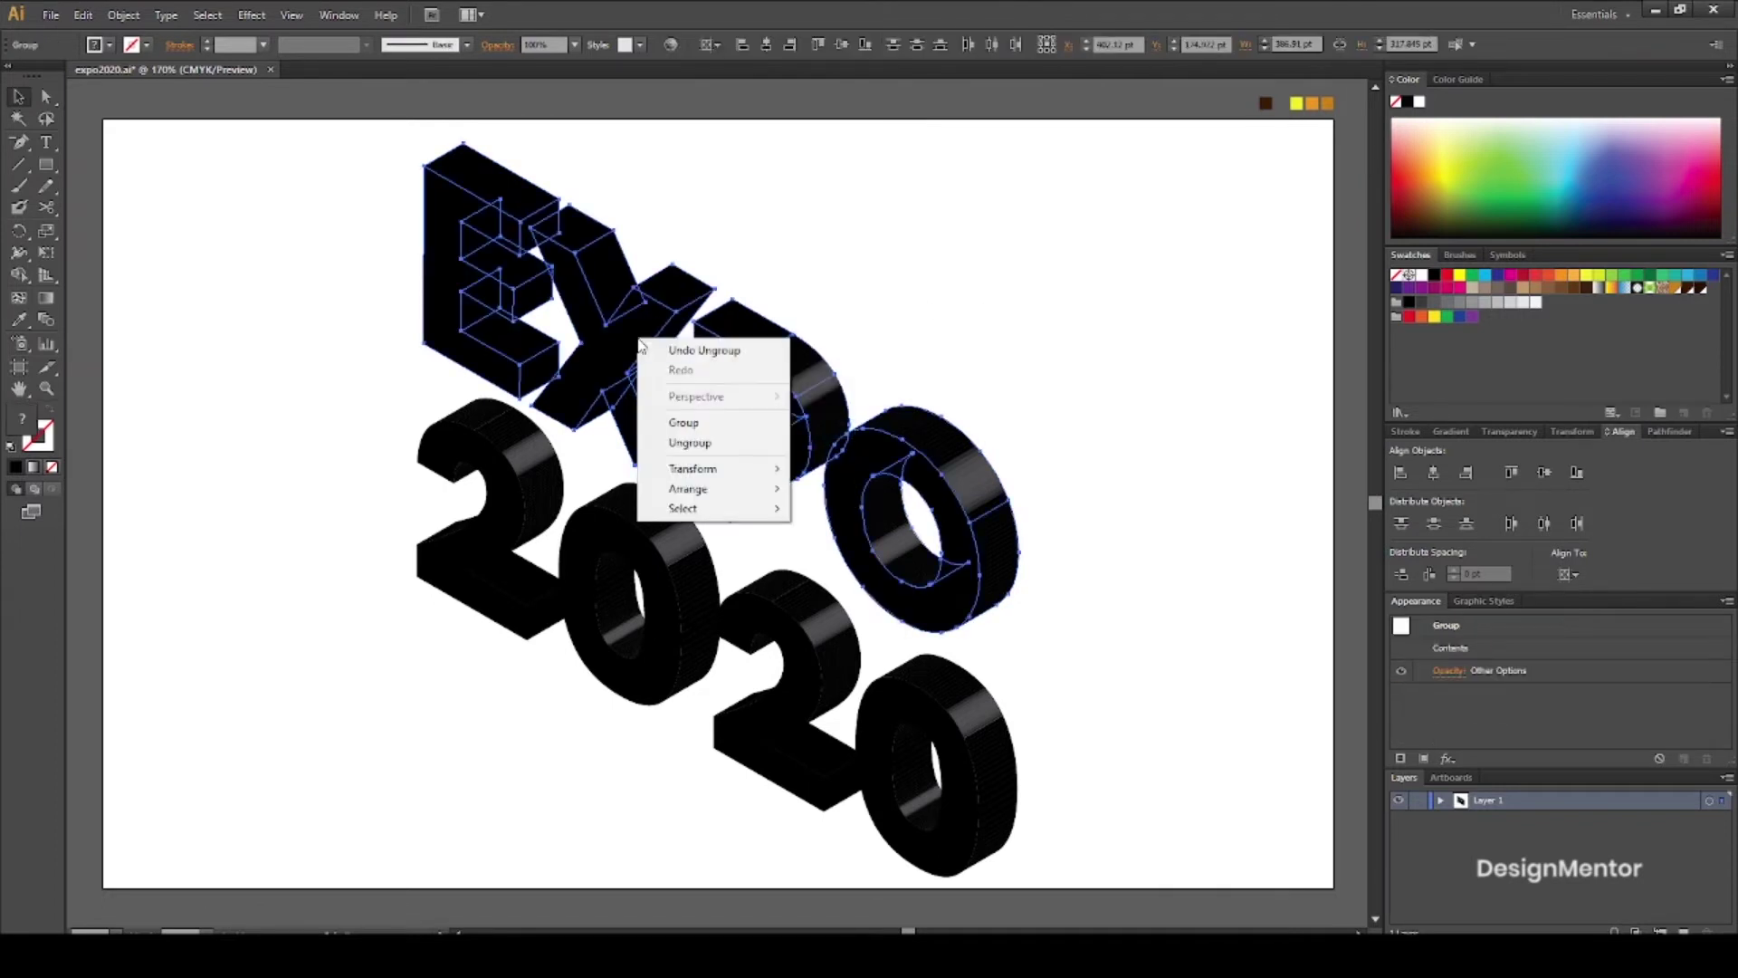
left_click(697, 442)
Ungroup the 2020 lettering two levels
left_click(921, 399)
left_click(503, 509)
right_click(500, 501)
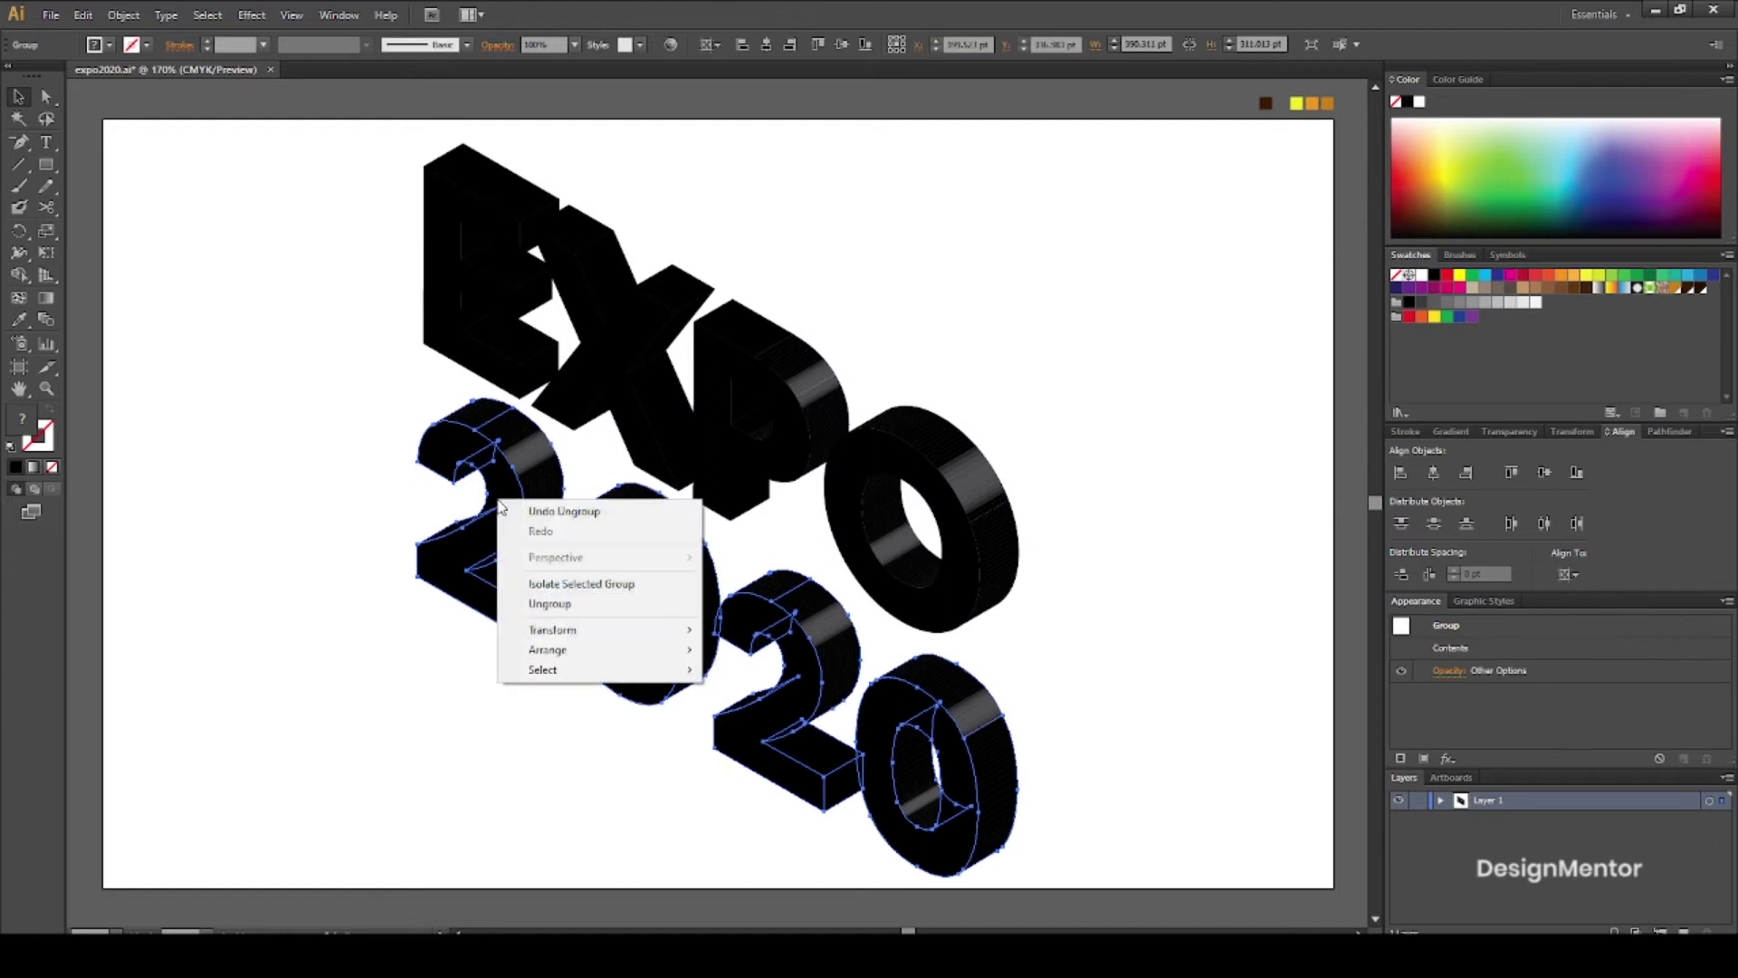
left_click(557, 604)
right_click(512, 514)
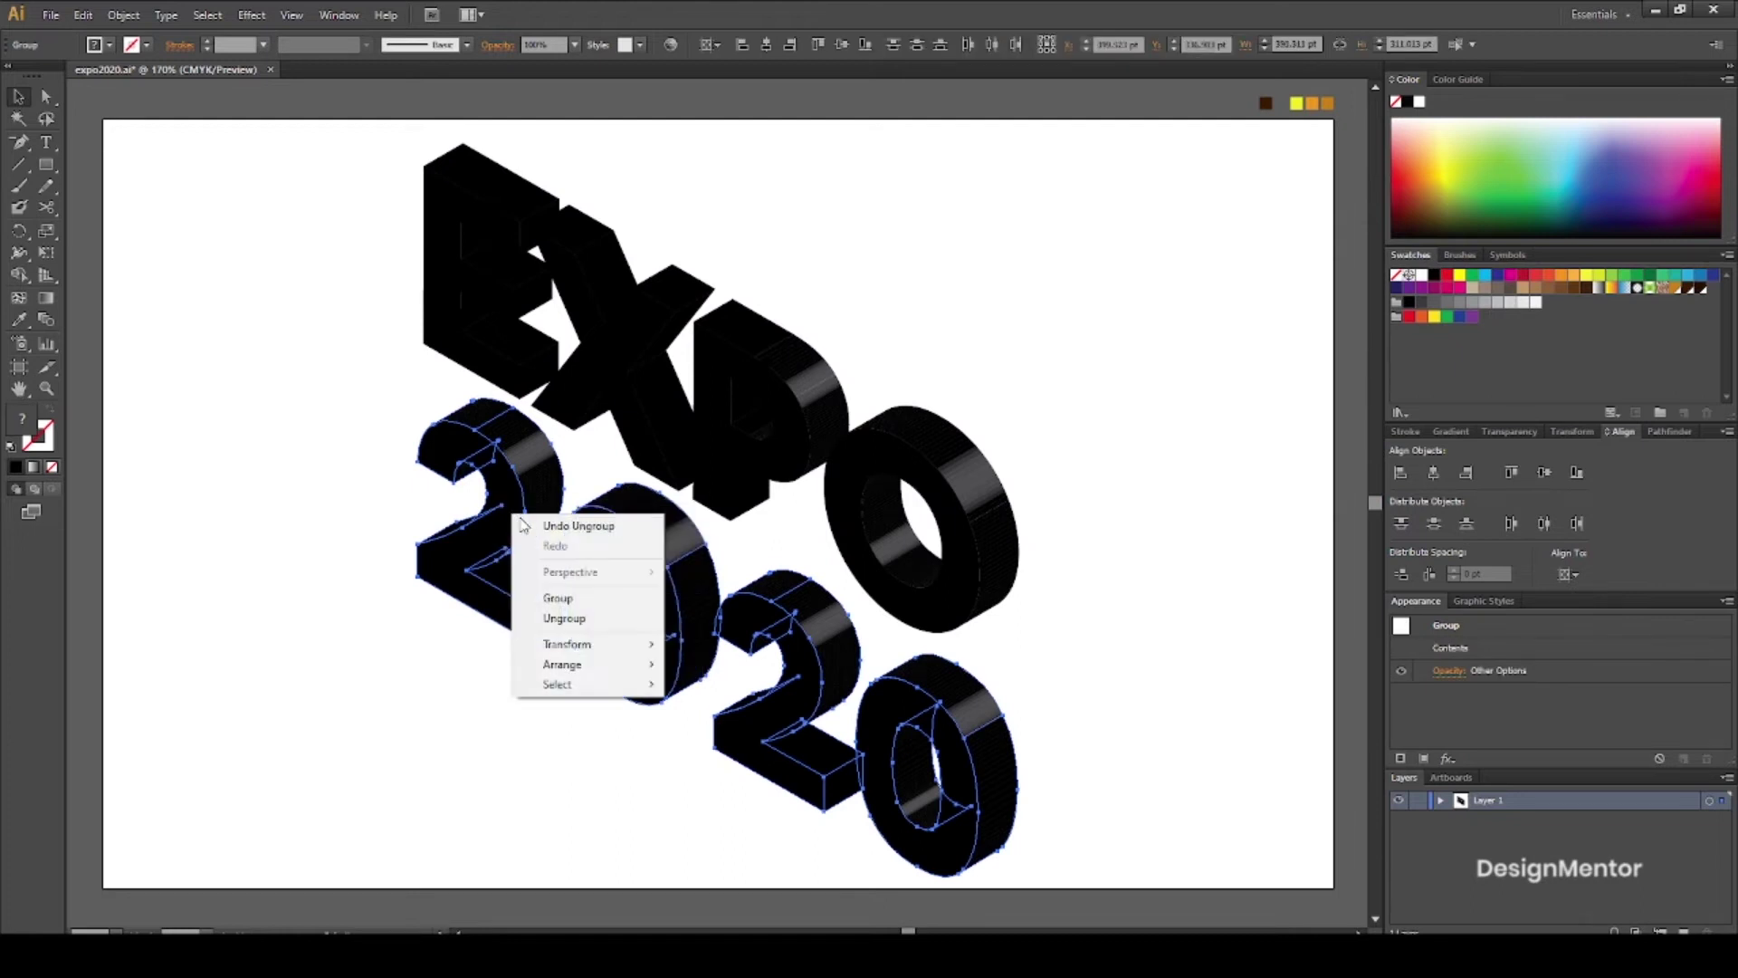
left_click(581, 618)
Select the front faces of the E, X, P and O together
left_click(1030, 344)
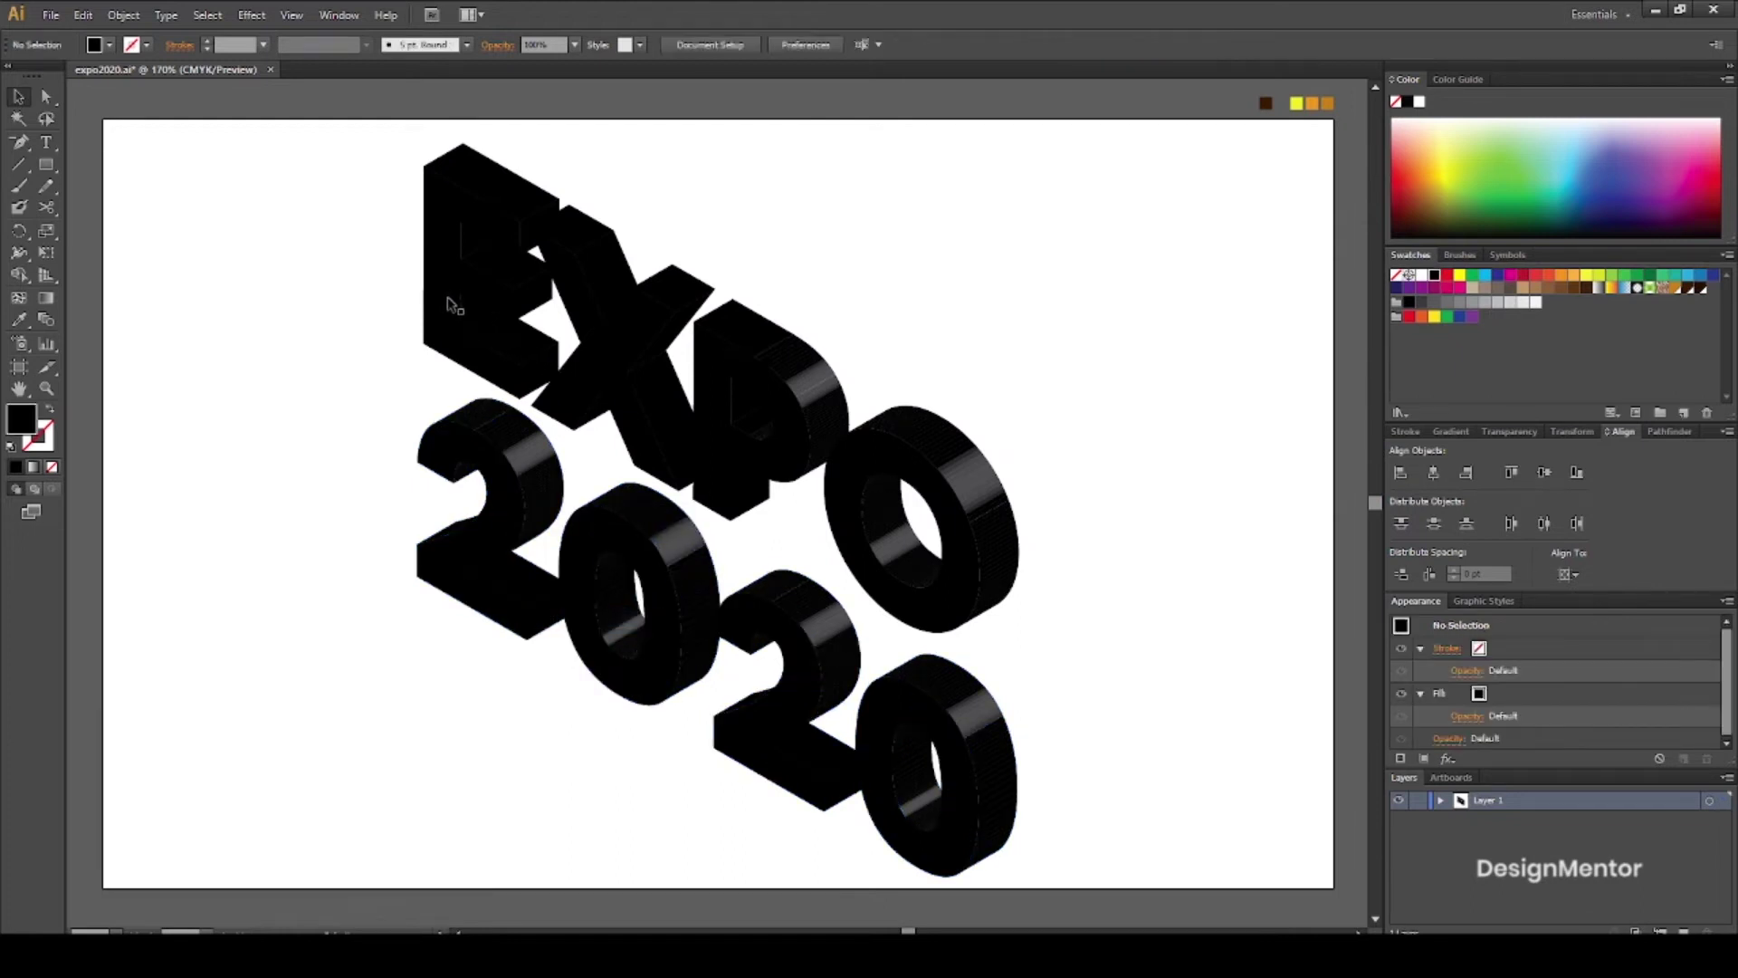
left_click(447, 283)
left_click(587, 311, "shift")
left_click(718, 431, "shift")
left_click(838, 515, "shift")
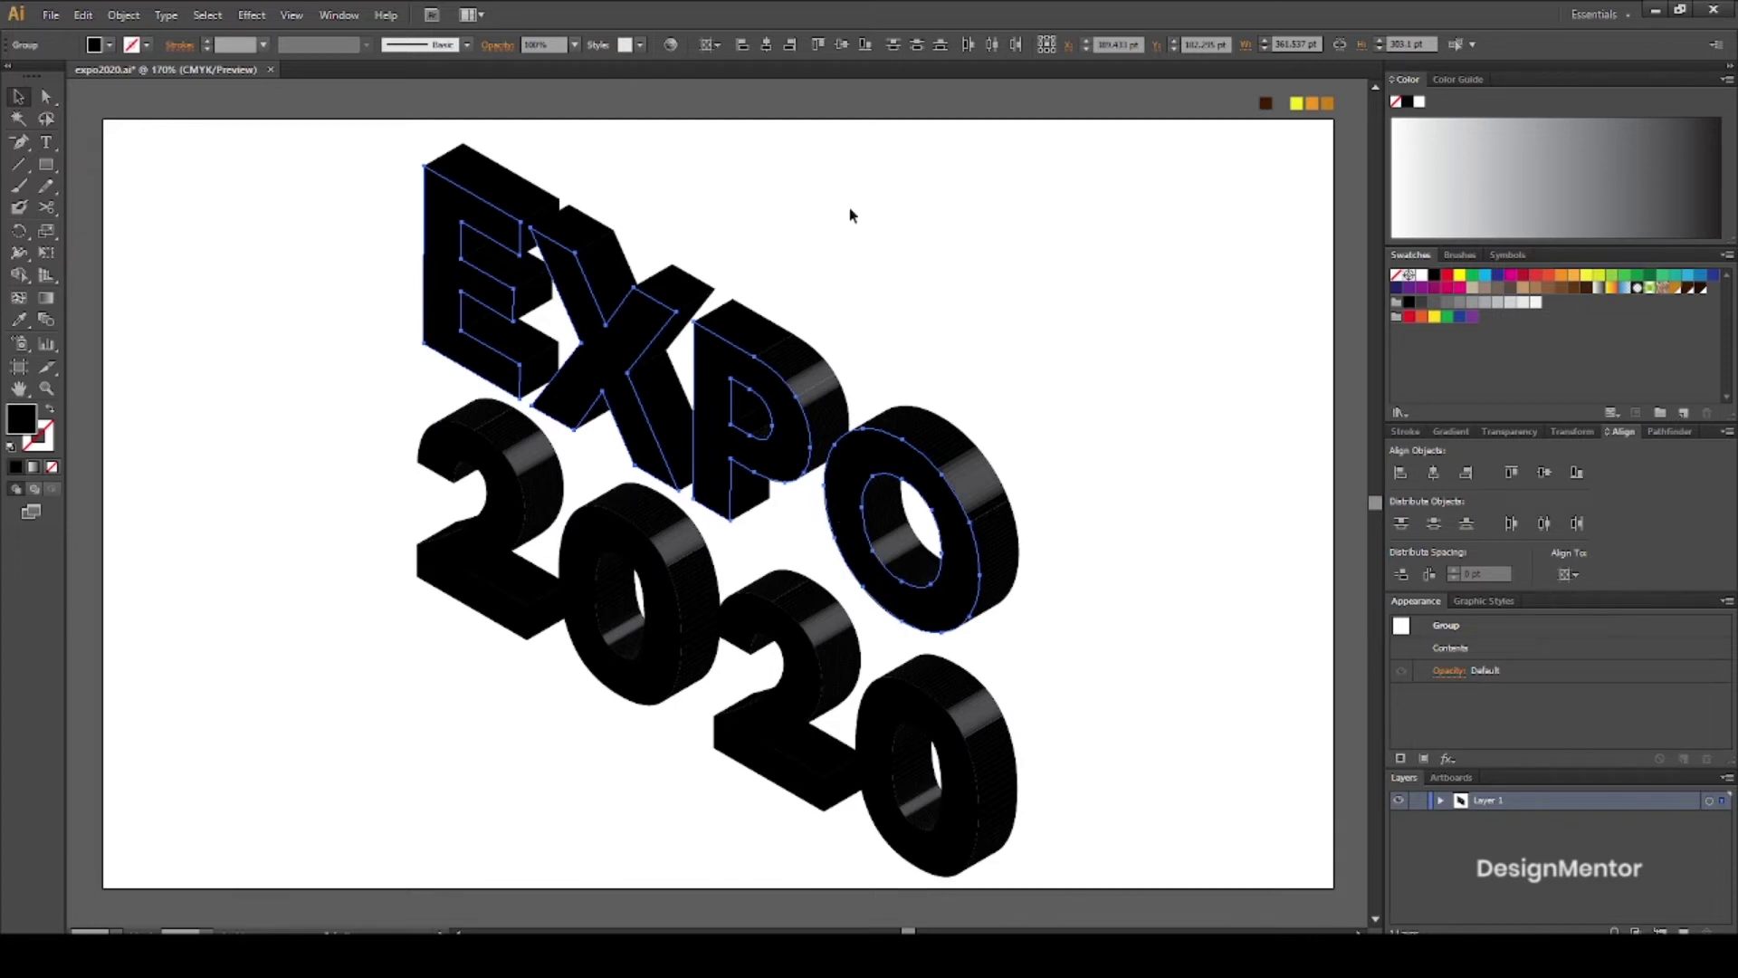
Fill the selected EXPO front faces with the yellow swatch
key("i")
left_click(1296, 103)
key("v")
left_click(247, 284)
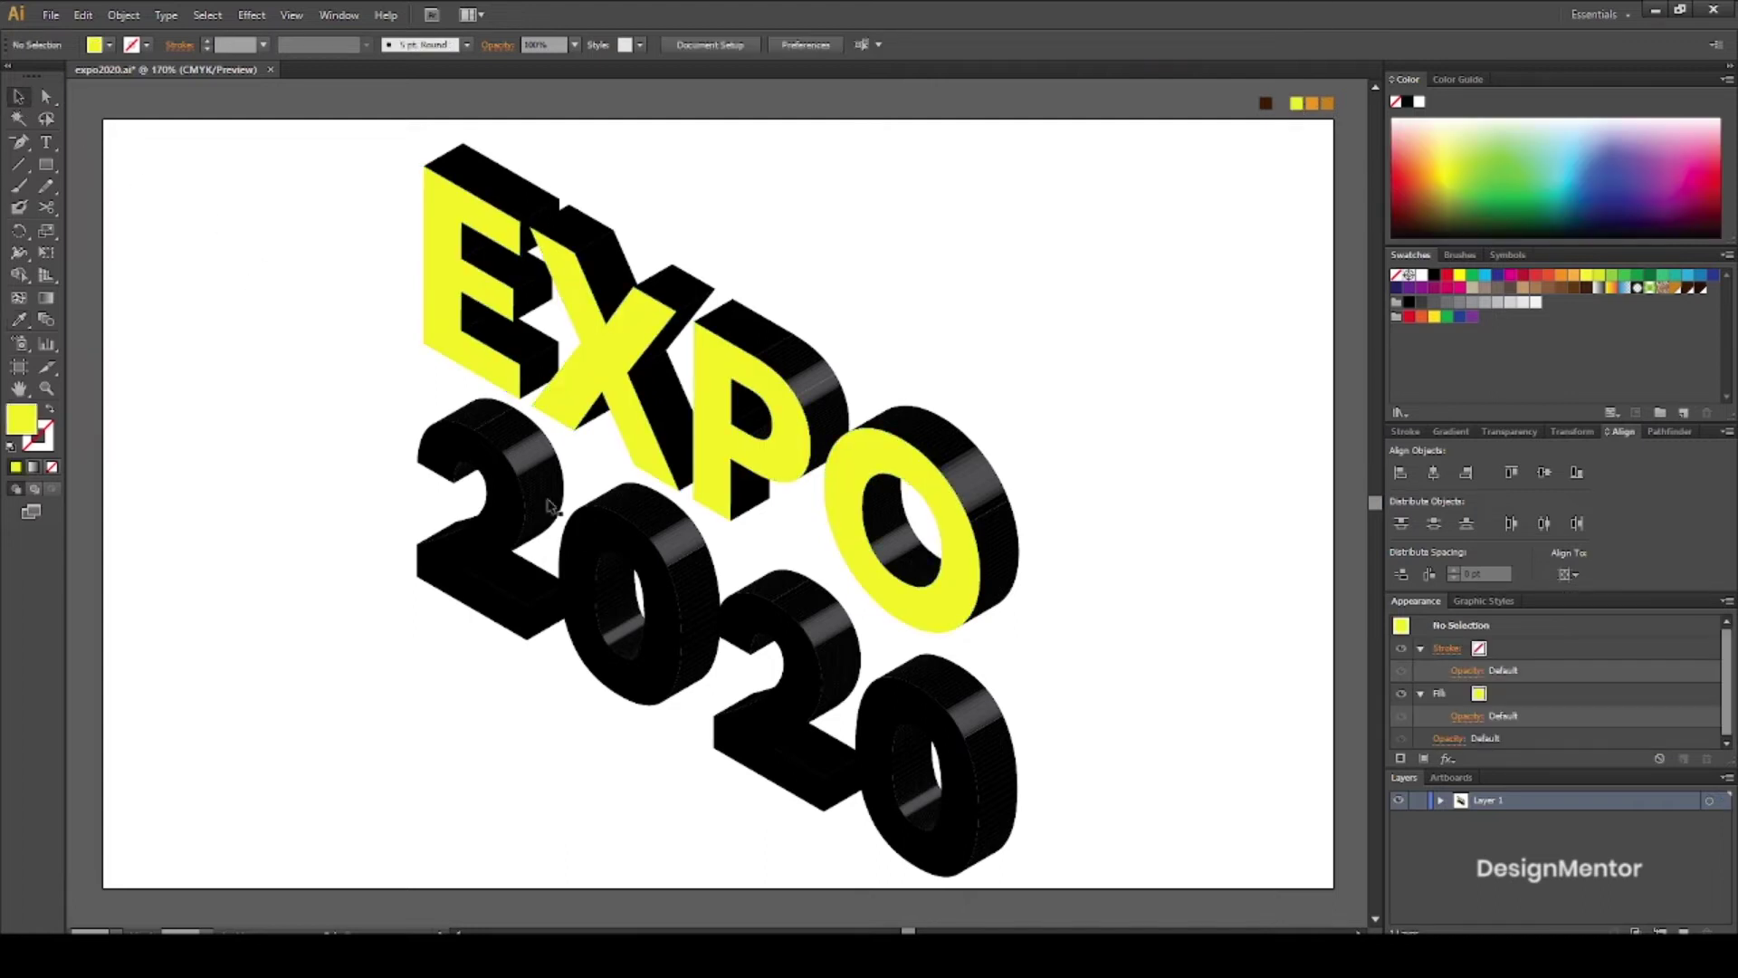
Select the front faces of the four 2020 digits and fill them yellow
left_click(518, 498)
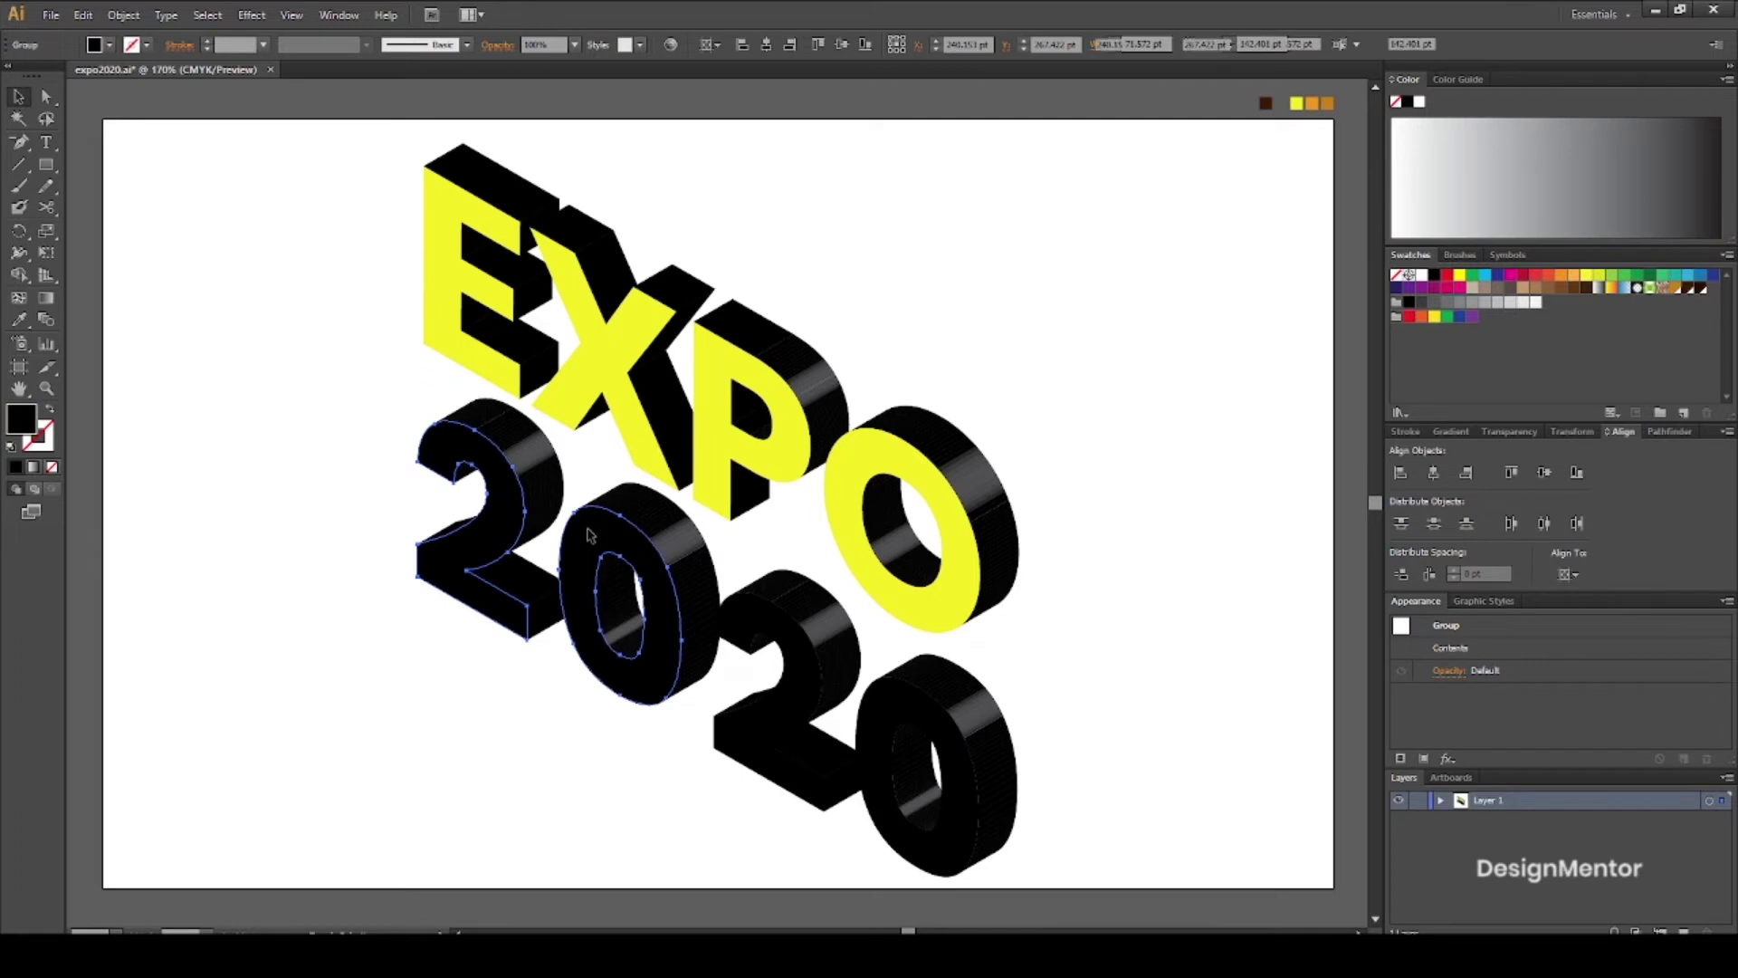
left_click(603, 546, "shift")
left_click(748, 617, "shift")
left_click(895, 706, "shift")
key("i")
left_click(1297, 105)
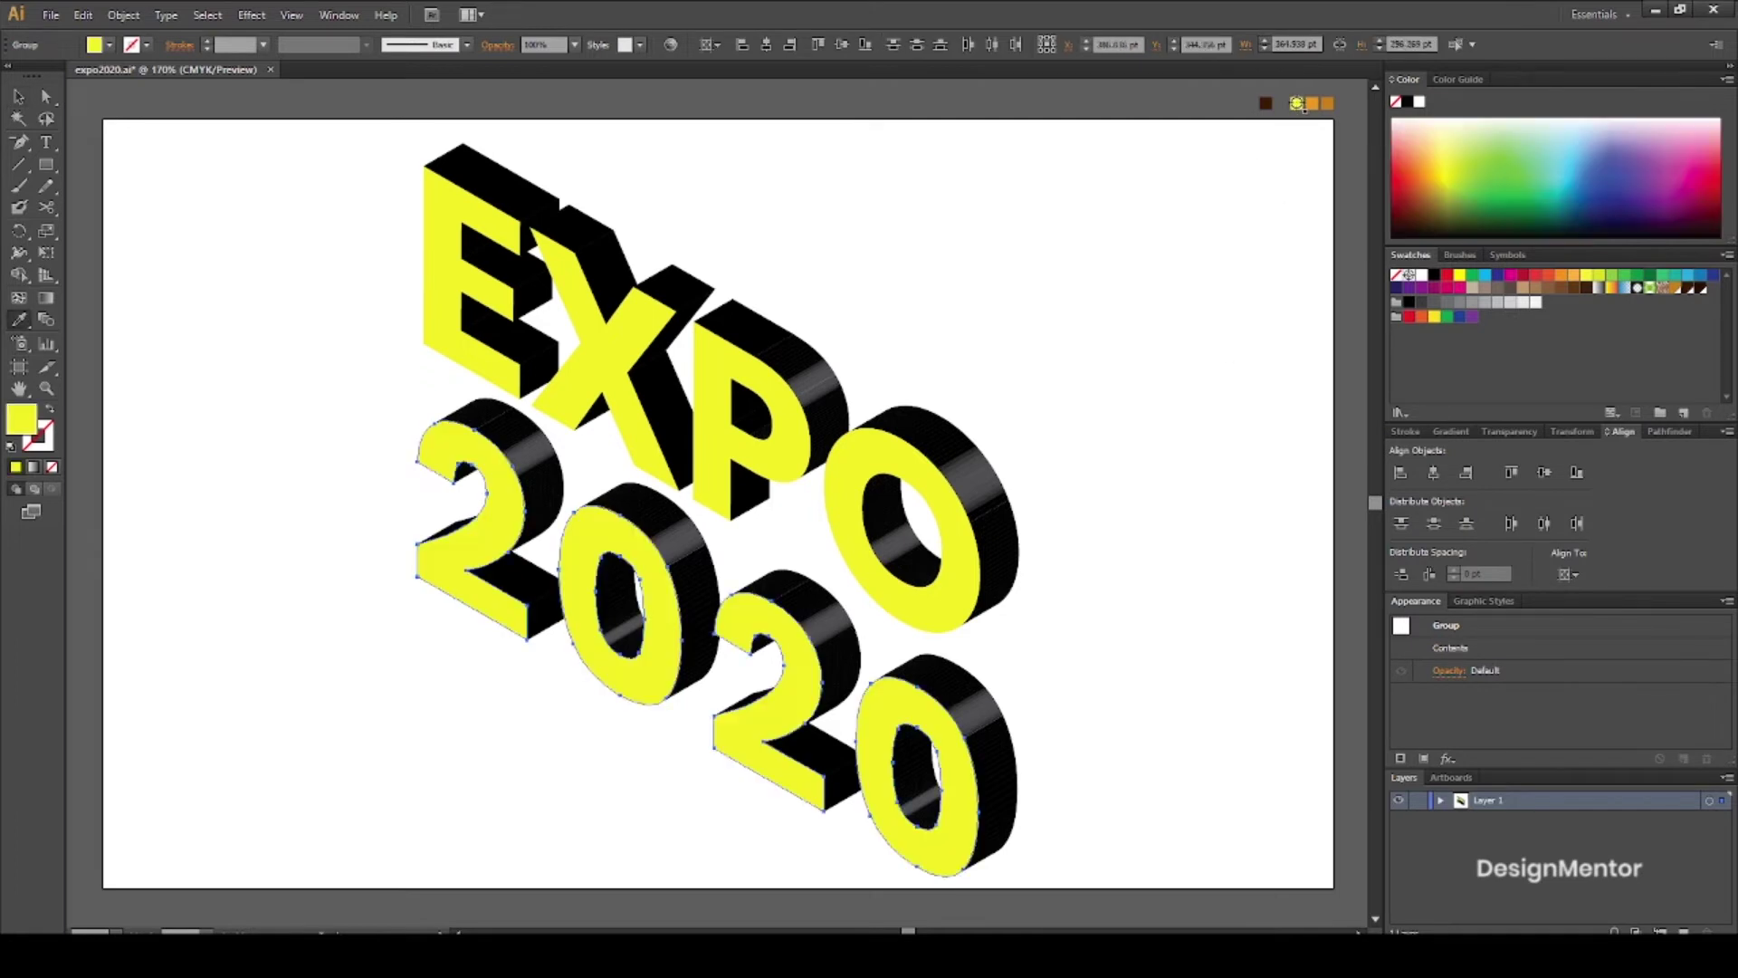
left_click(22, 100)
left_click(948, 290)
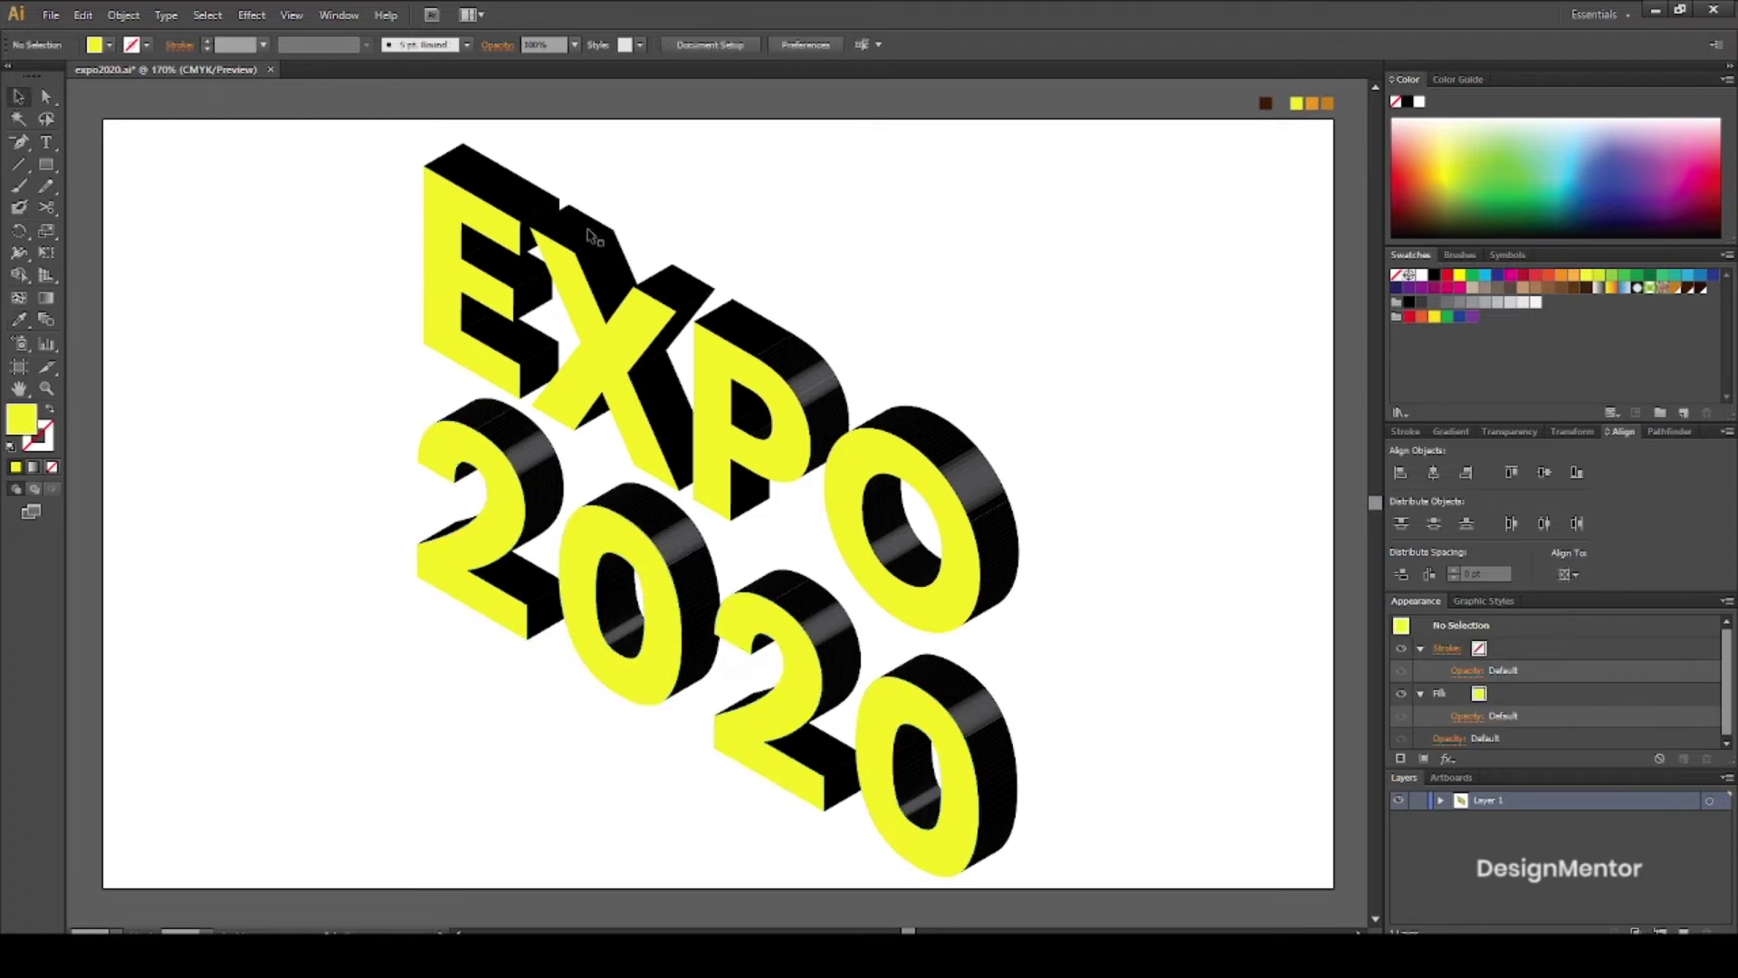
Merge the P's top and curved side faces into one shape with Pathfinder Unite
left_click(749, 340)
left_click(795, 371, "shift")
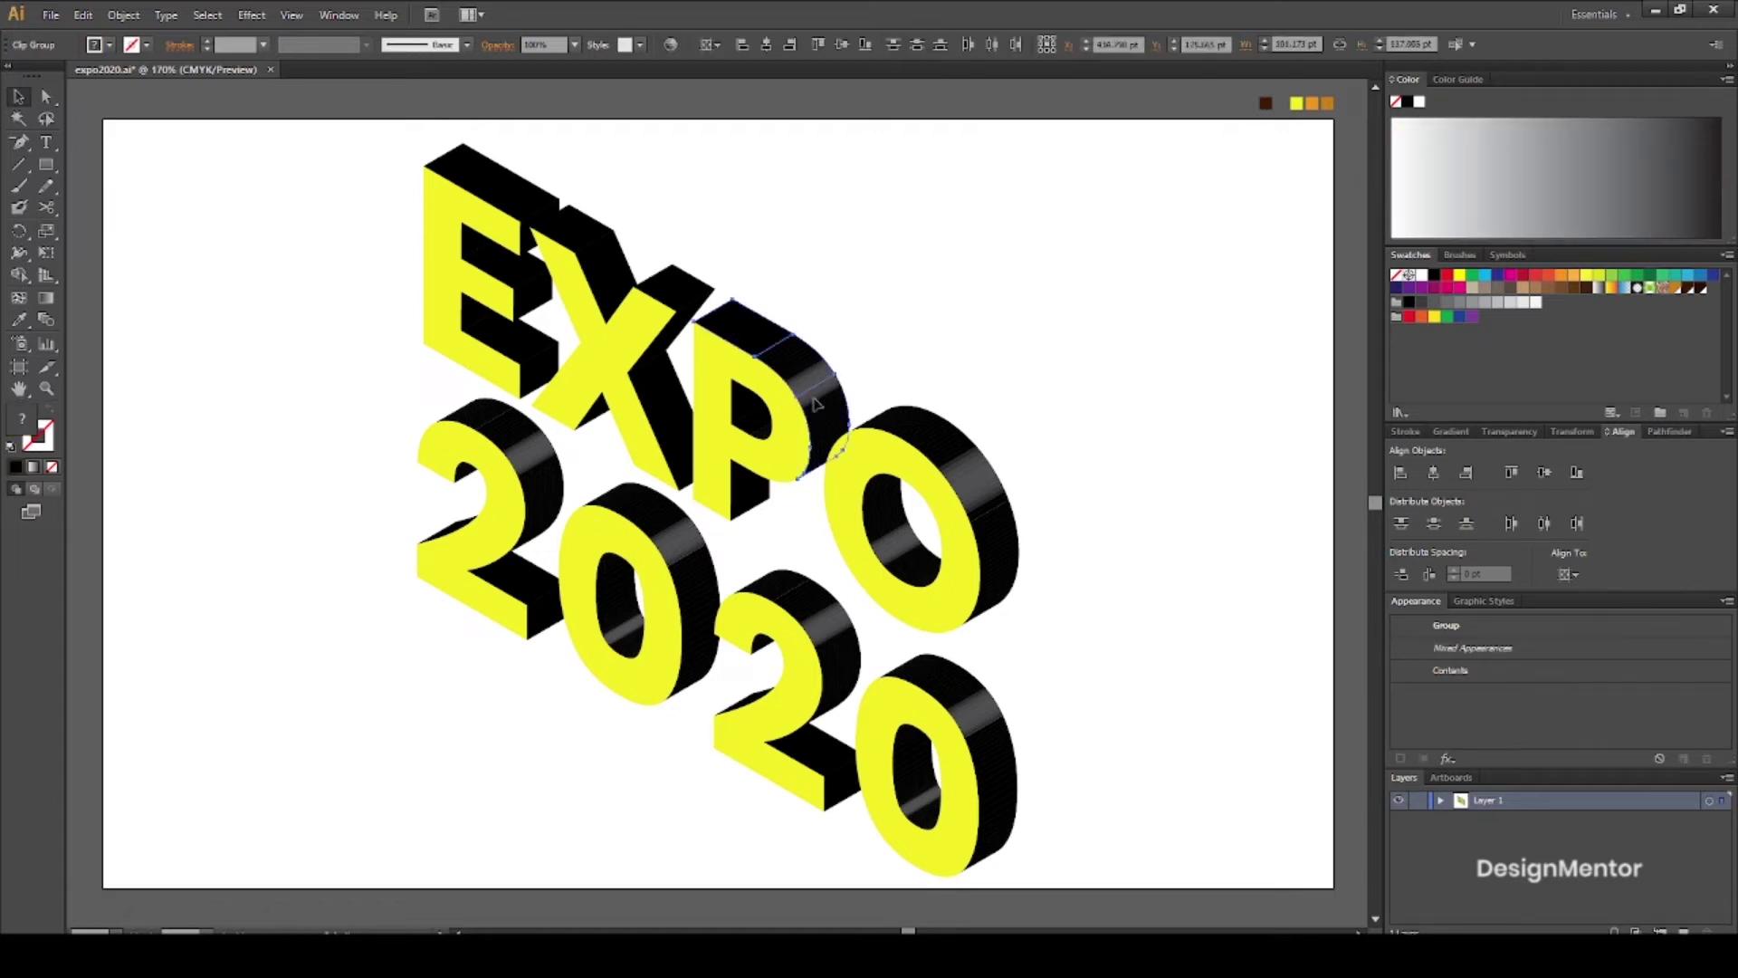
left_click(1668, 431)
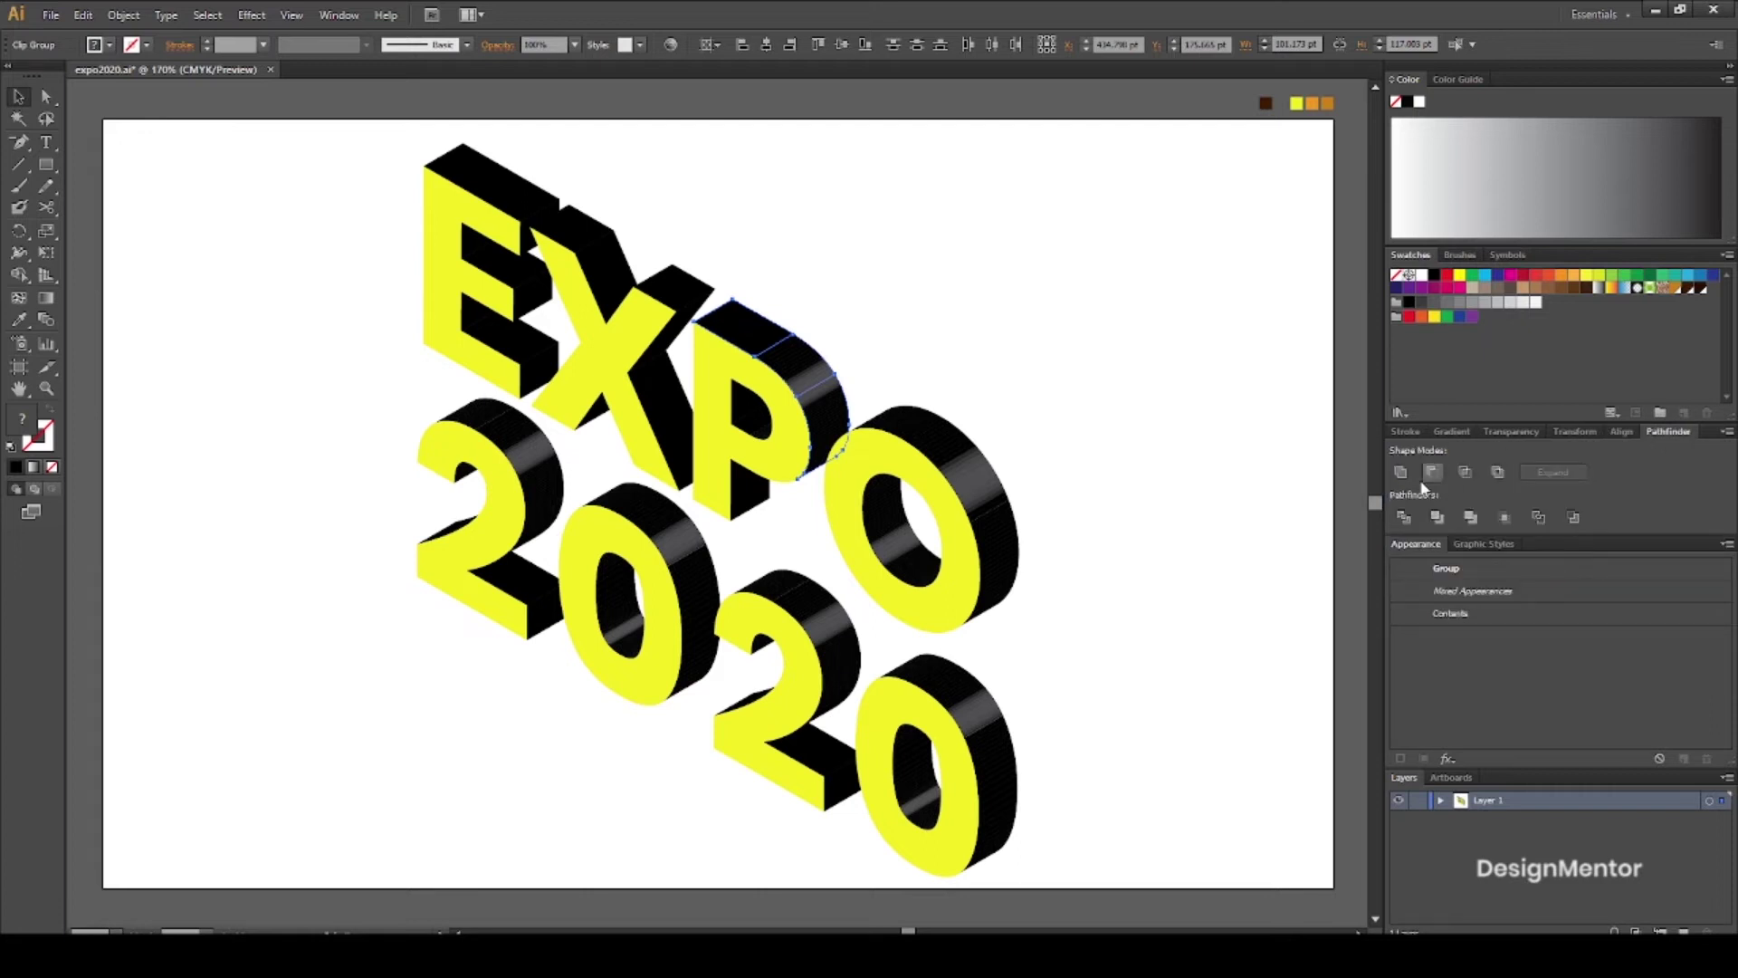
left_click(1399, 477)
Unite the side faces of the O, the second 2 and the last 0 into single shapes
left_click(1150, 412)
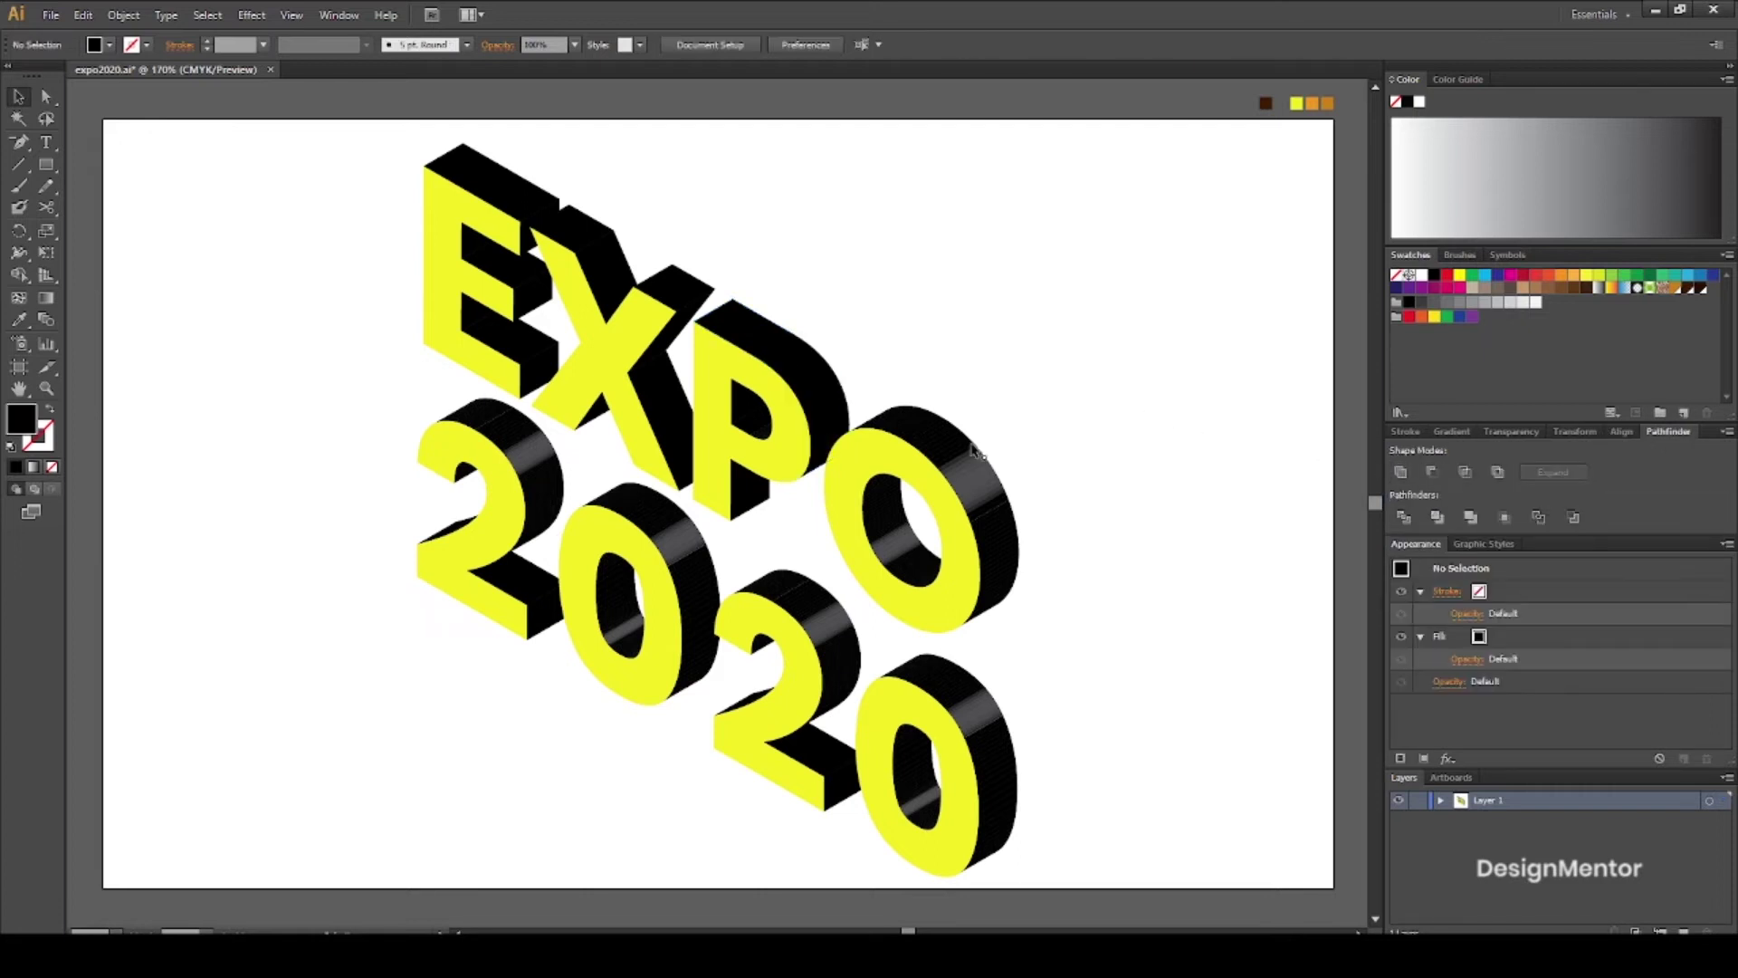
left_click(910, 426)
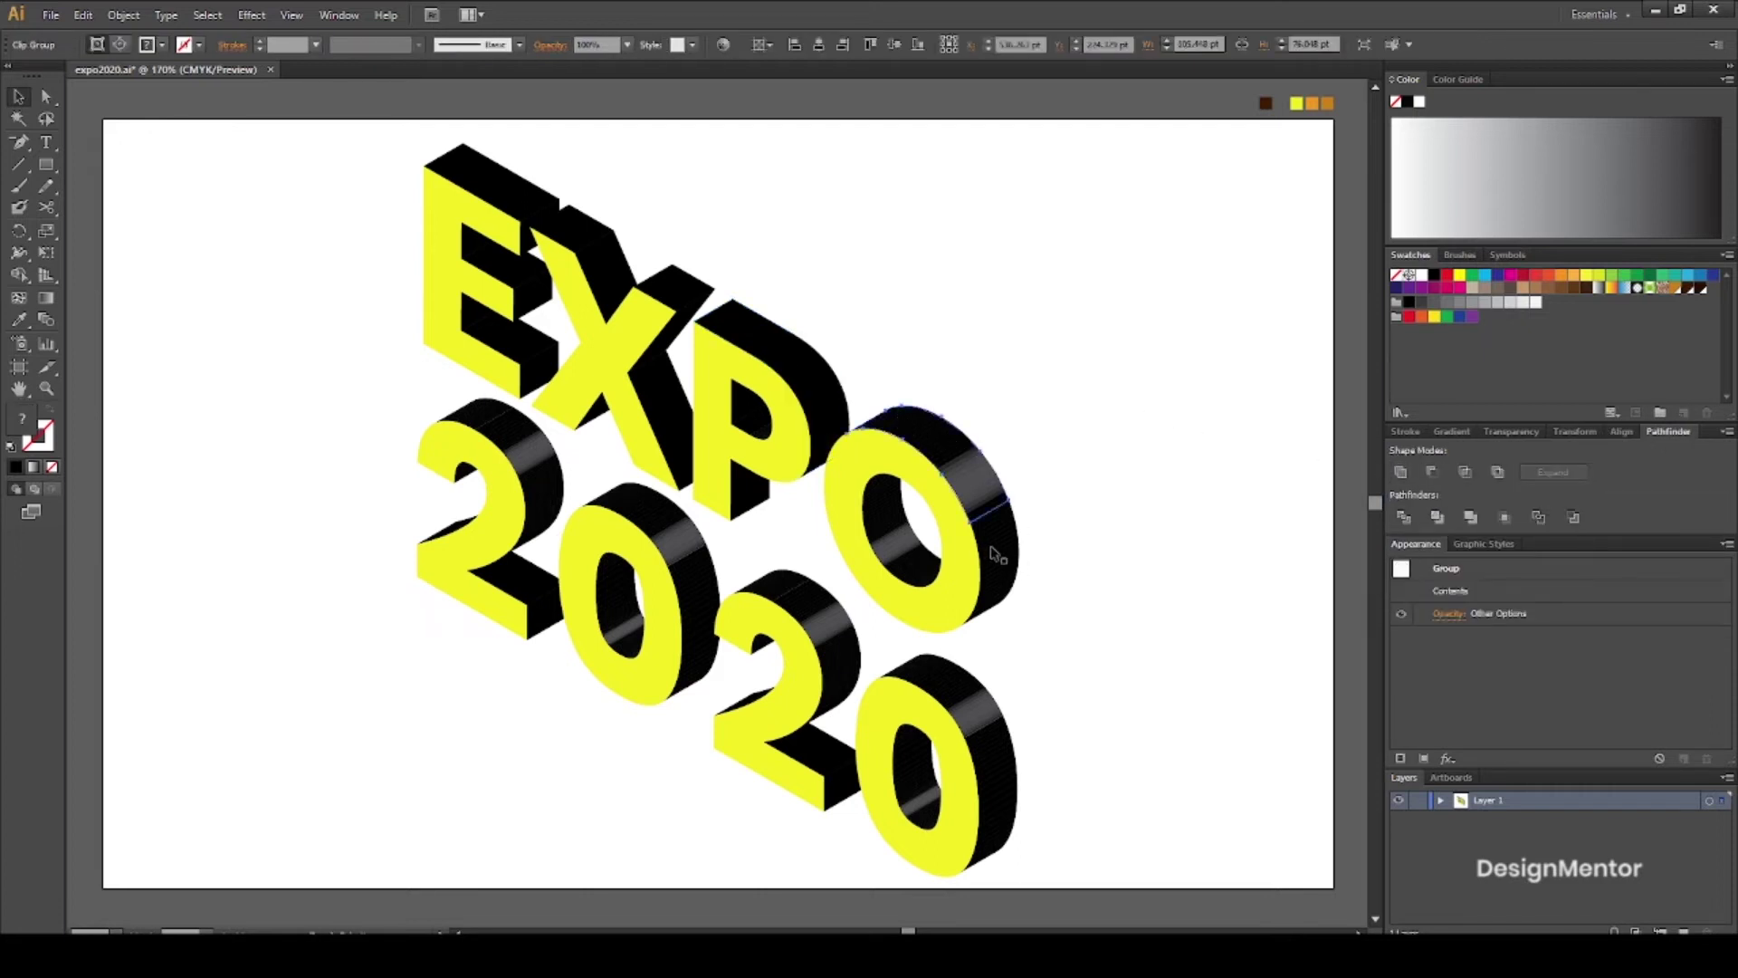
left_click(1404, 471)
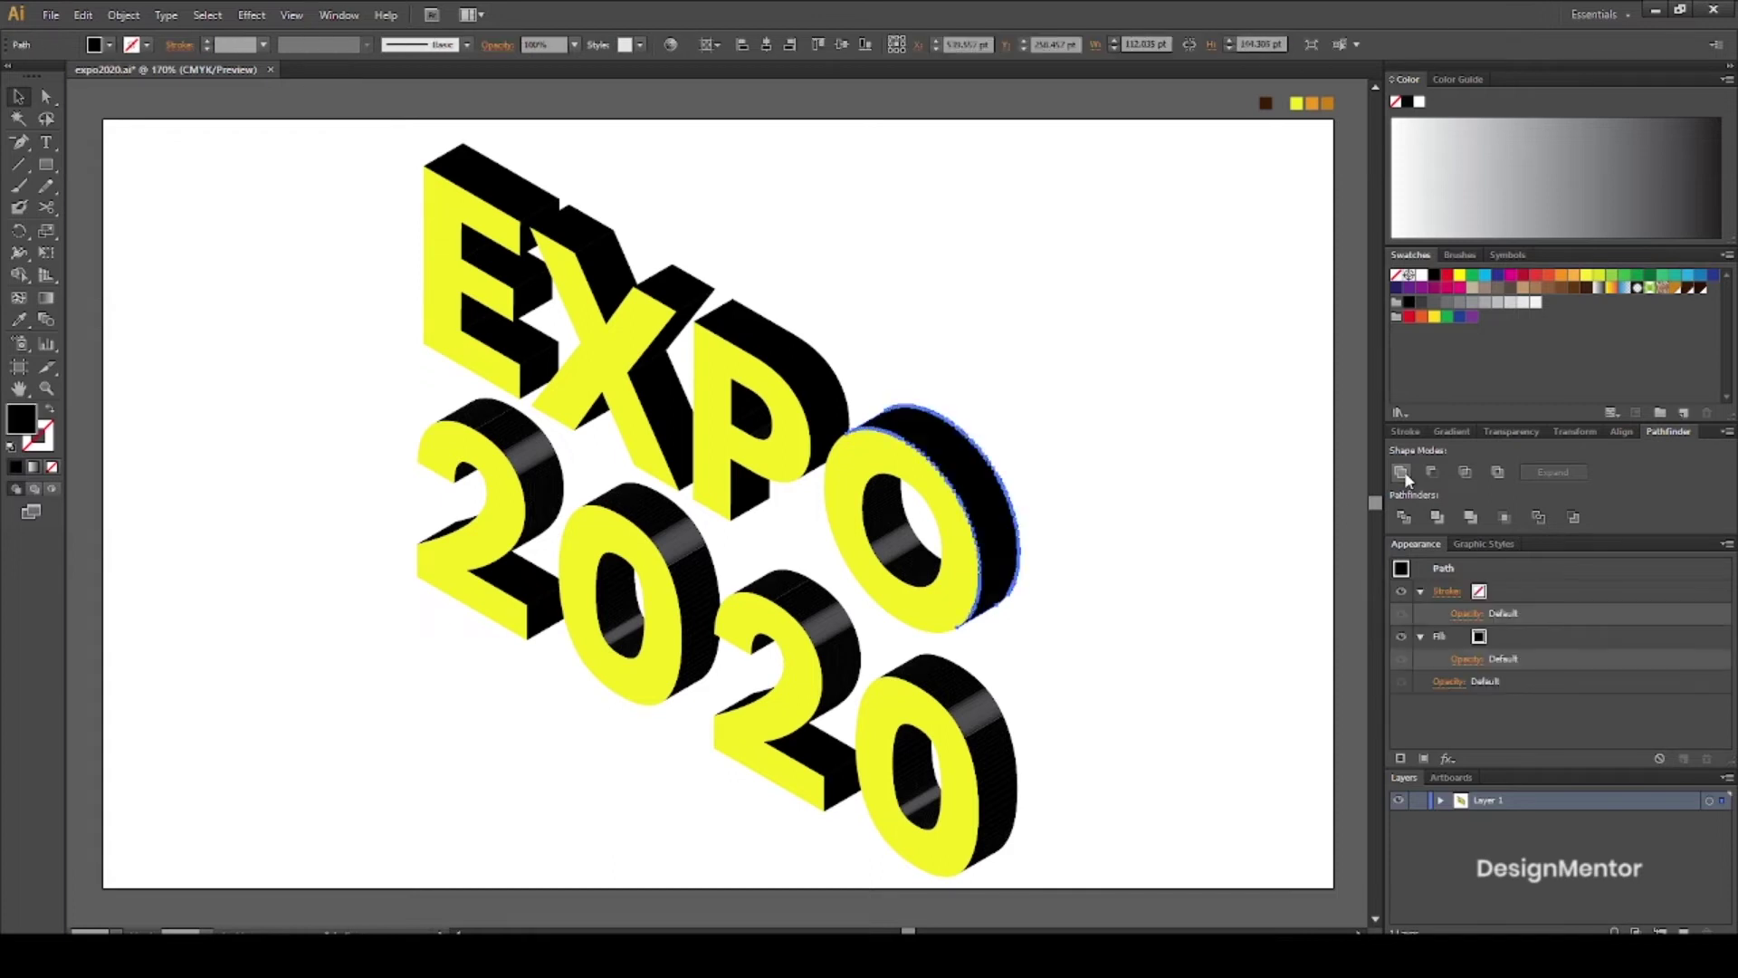
left_click(1087, 493)
left_click(774, 598)
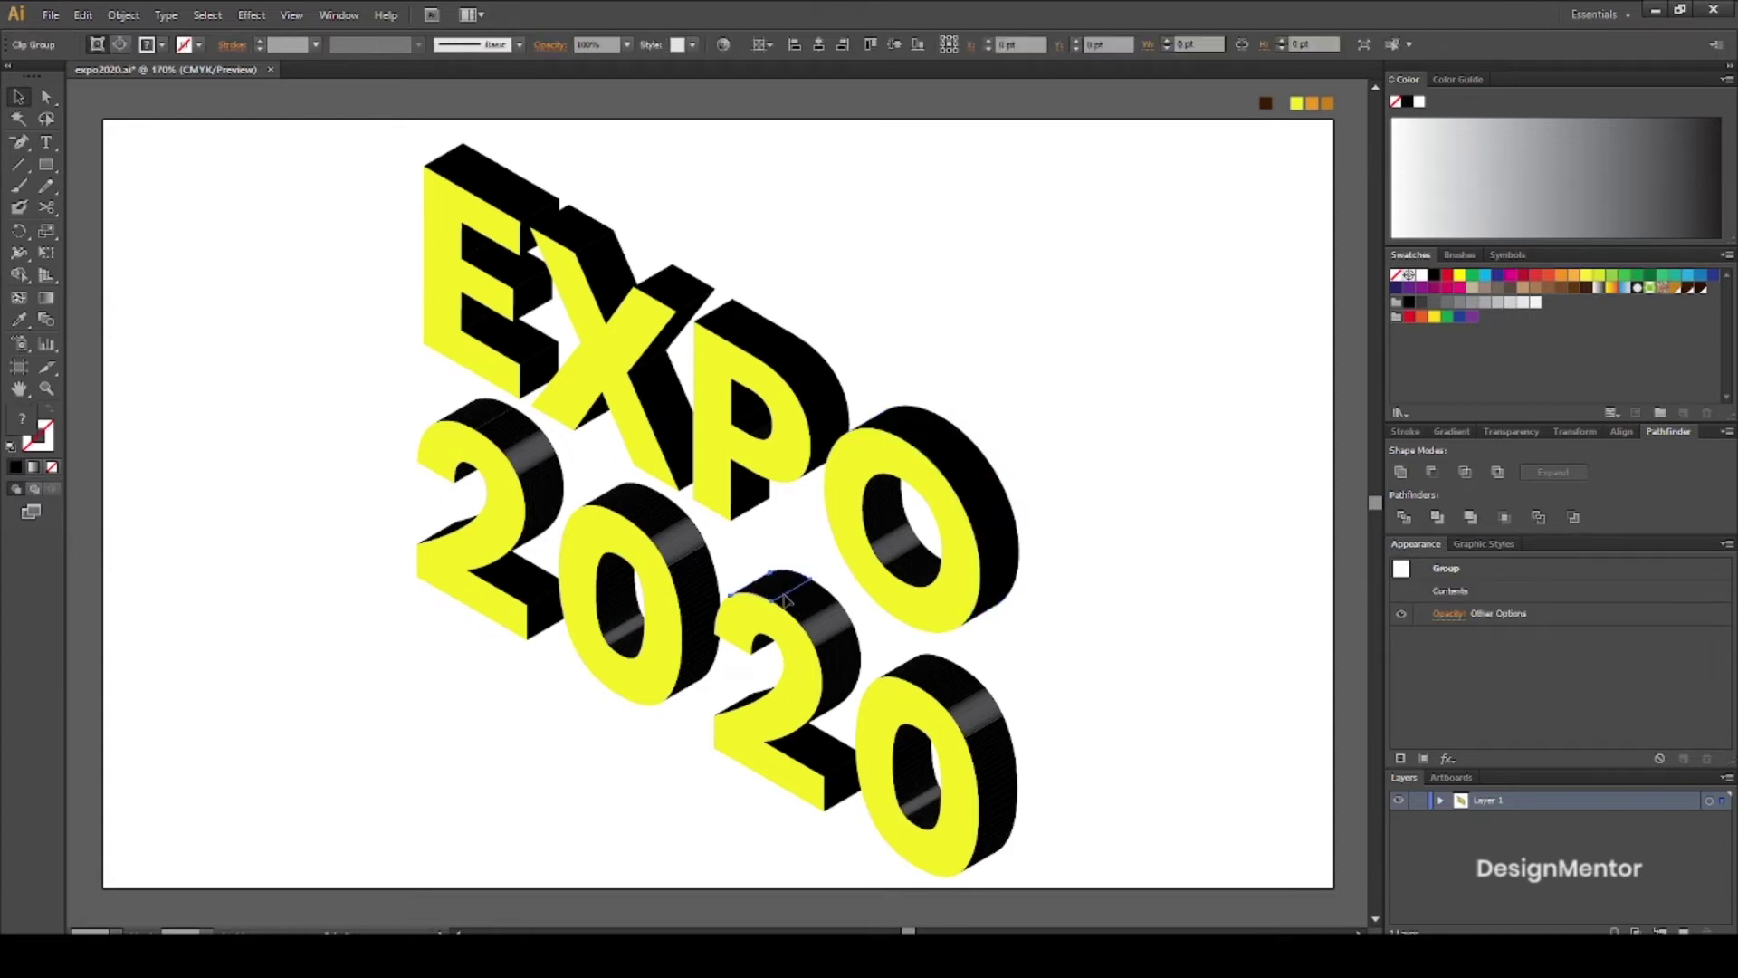
left_click(1401, 473)
left_click(1171, 574)
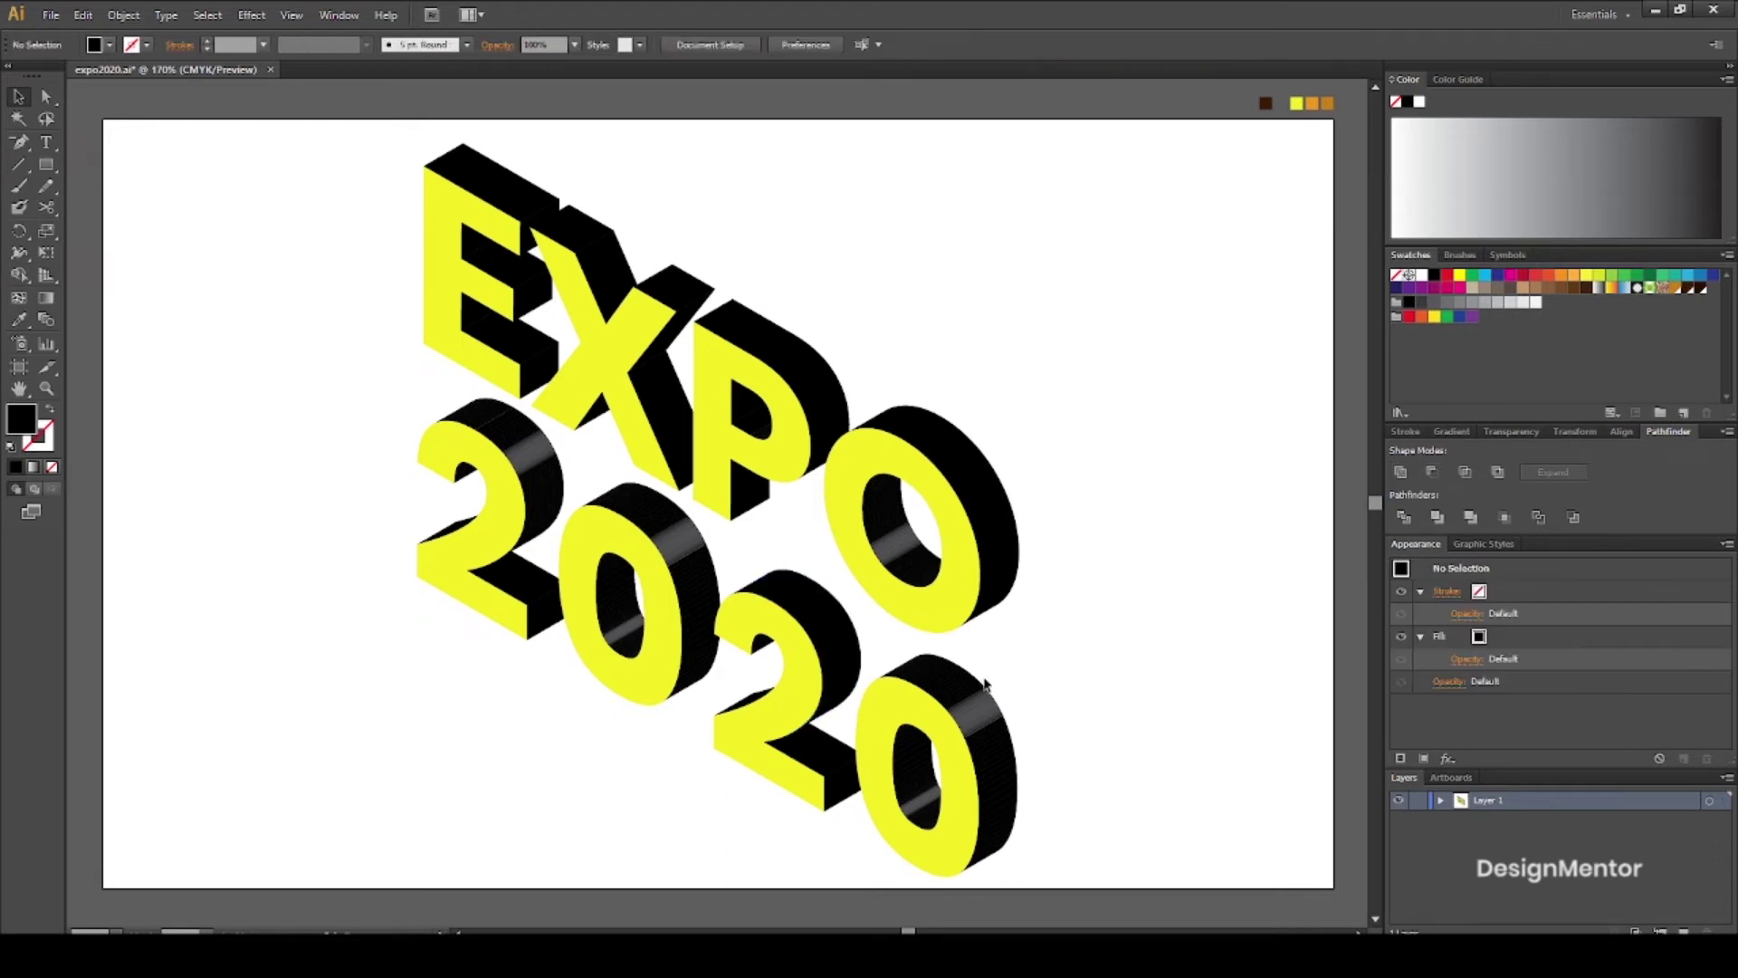
left_click(922, 681)
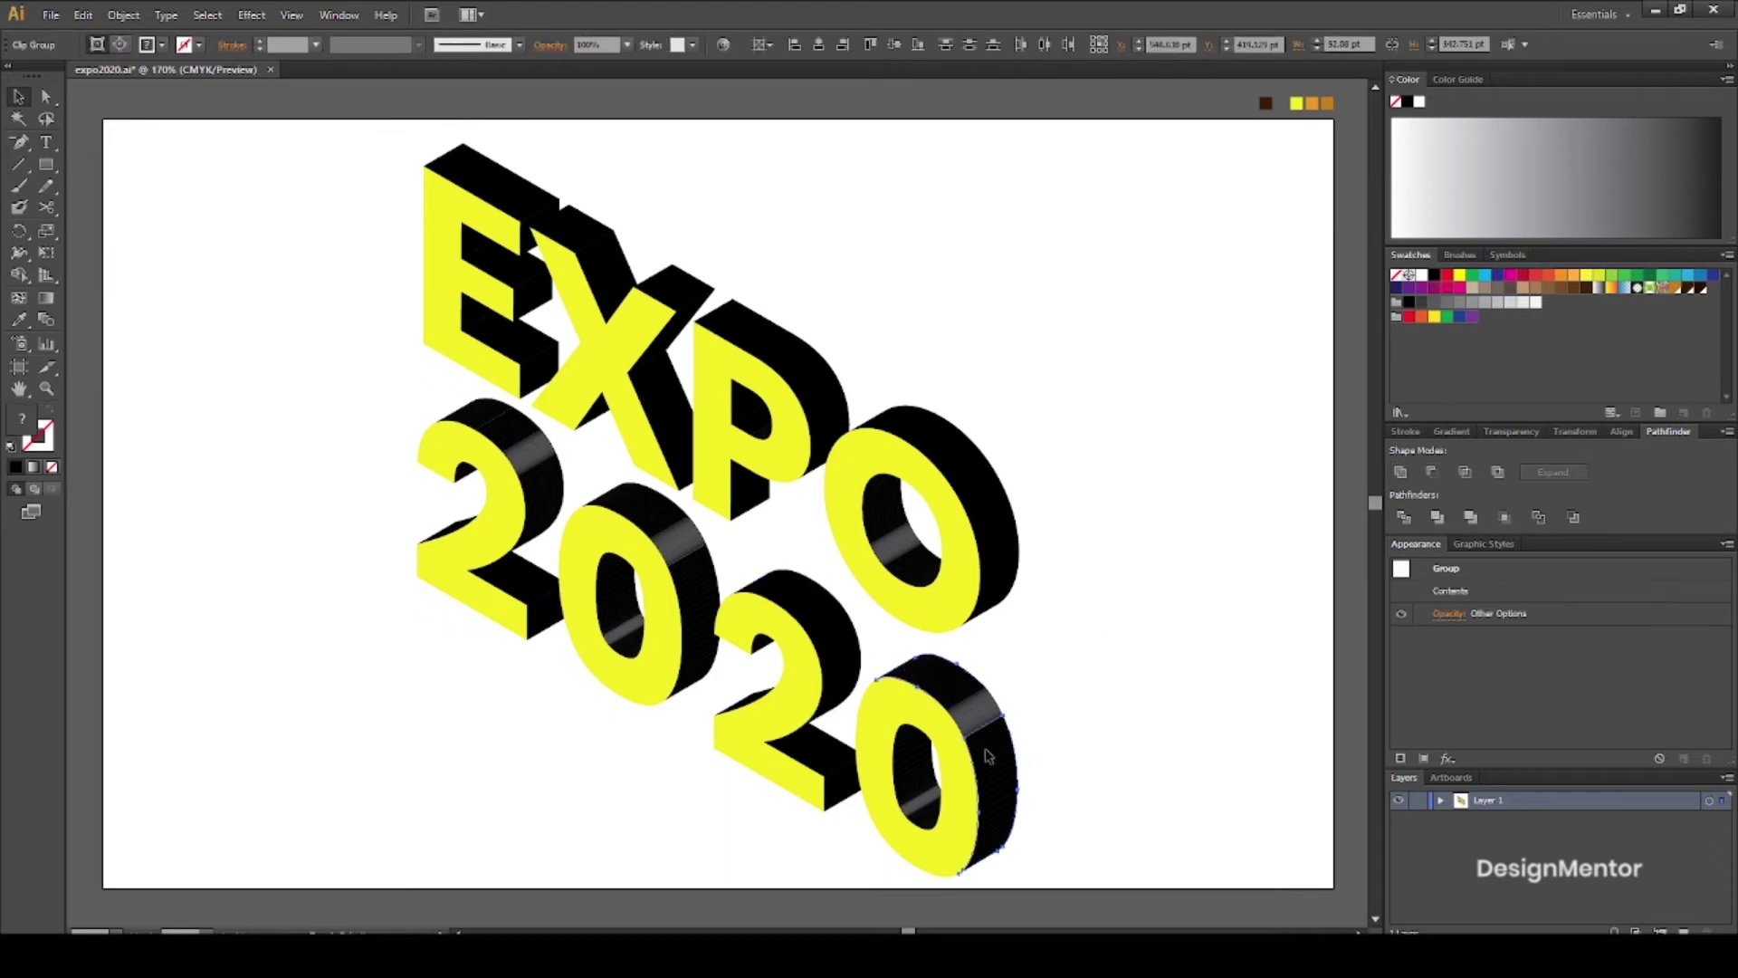
left_click(1402, 472)
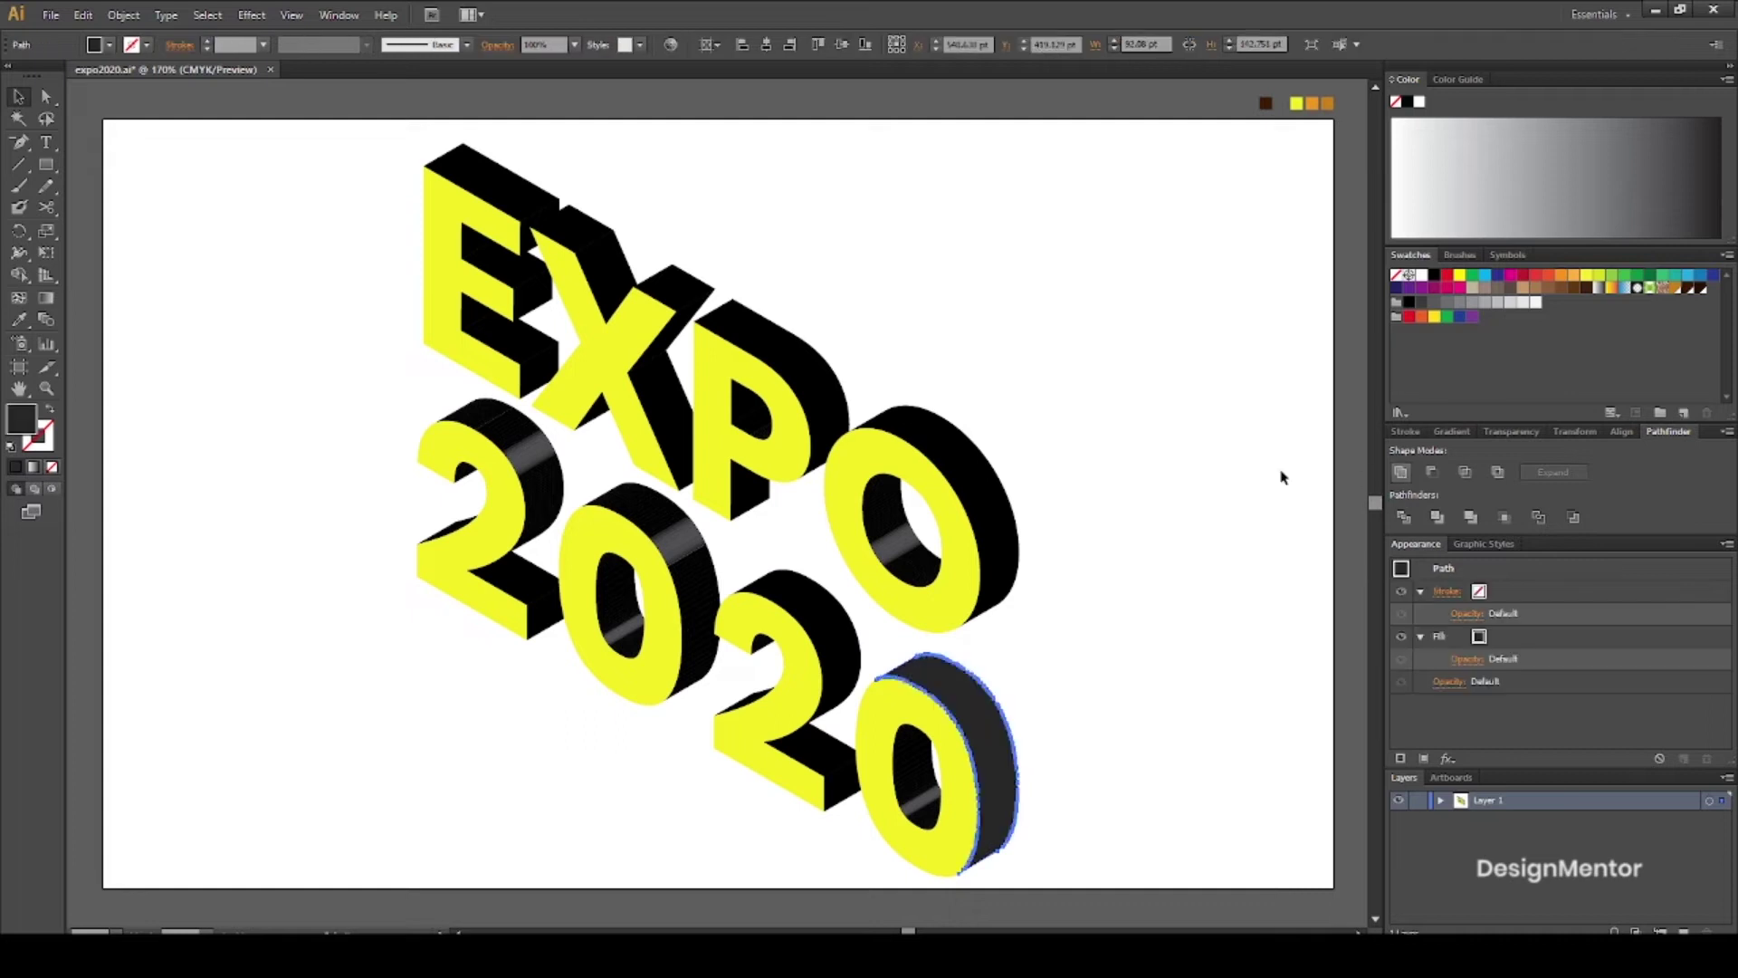
Unite the side faces of the first 0 and the first 2 into single shapes
left_click(1216, 487)
left_click(632, 500)
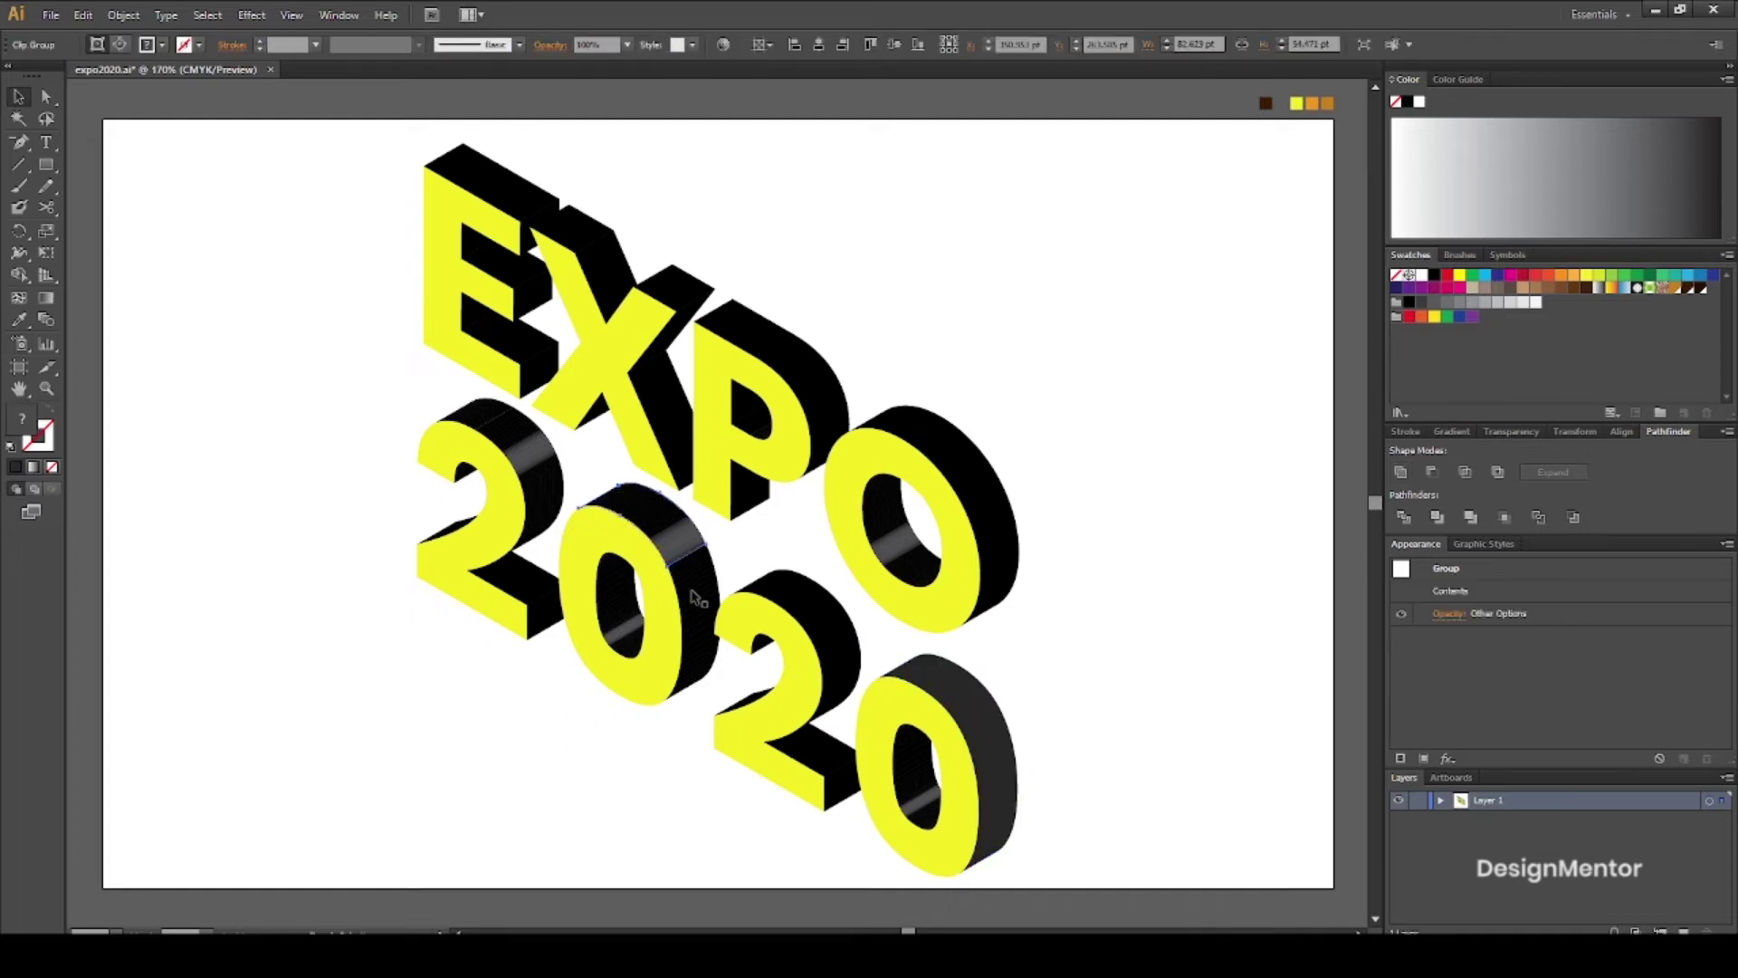
left_click(1402, 473)
left_click(1224, 468)
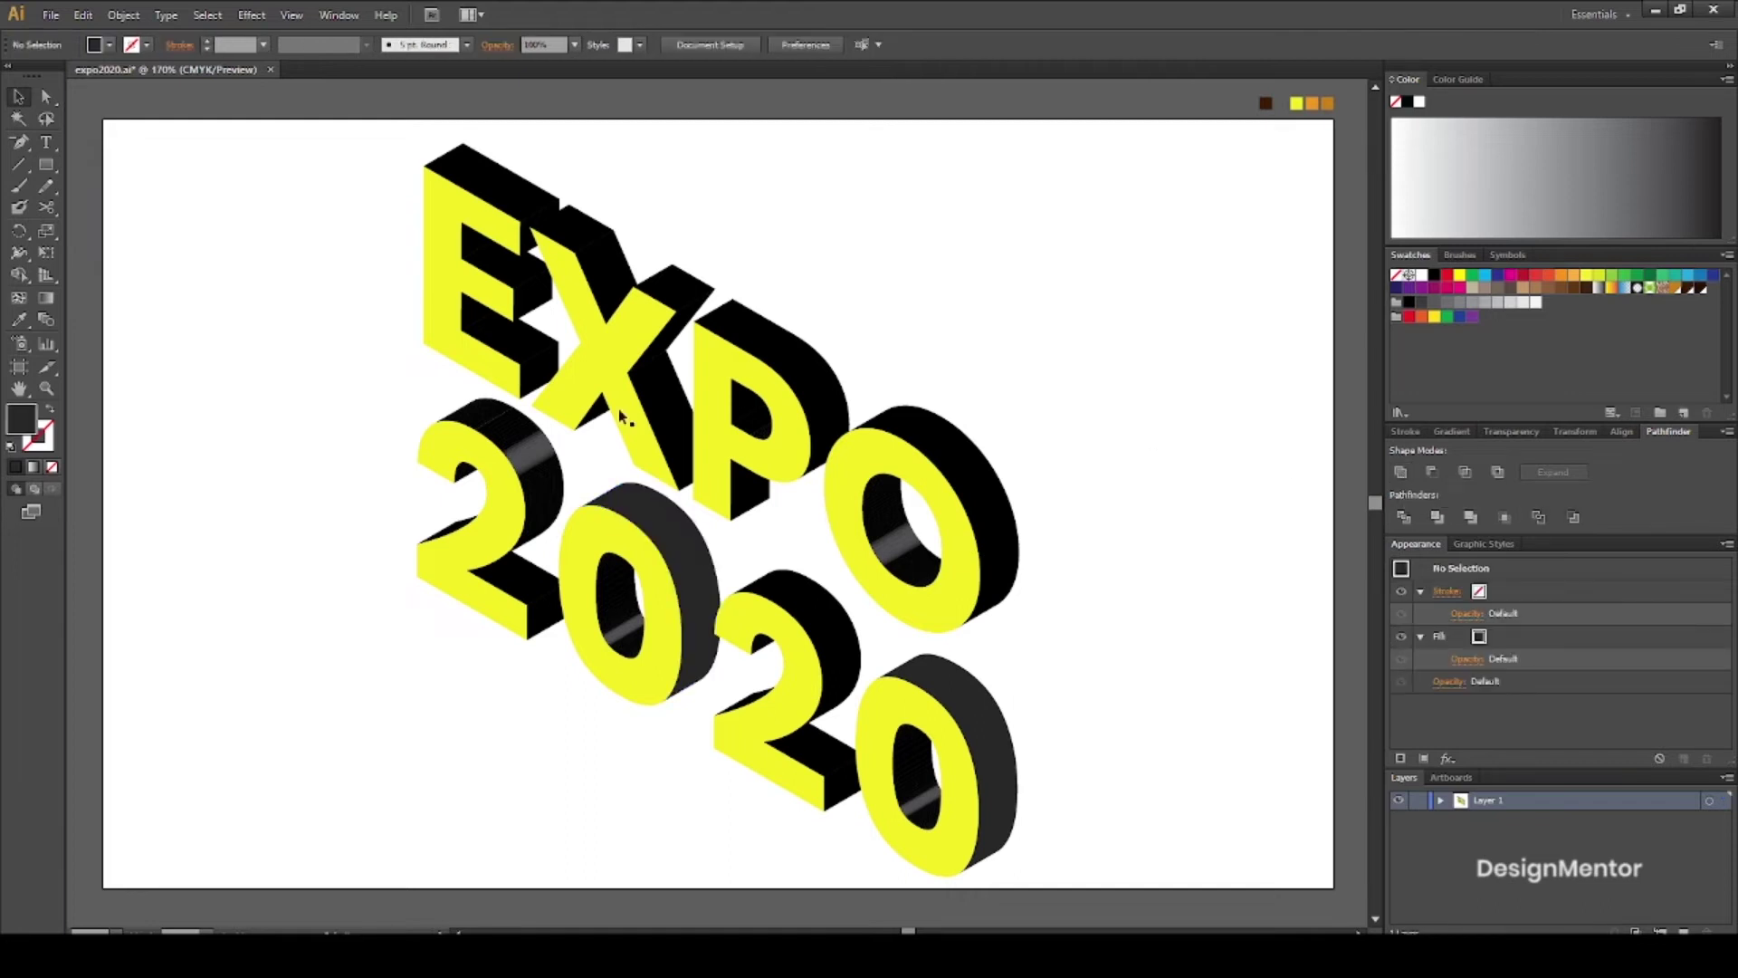
left_click(489, 416)
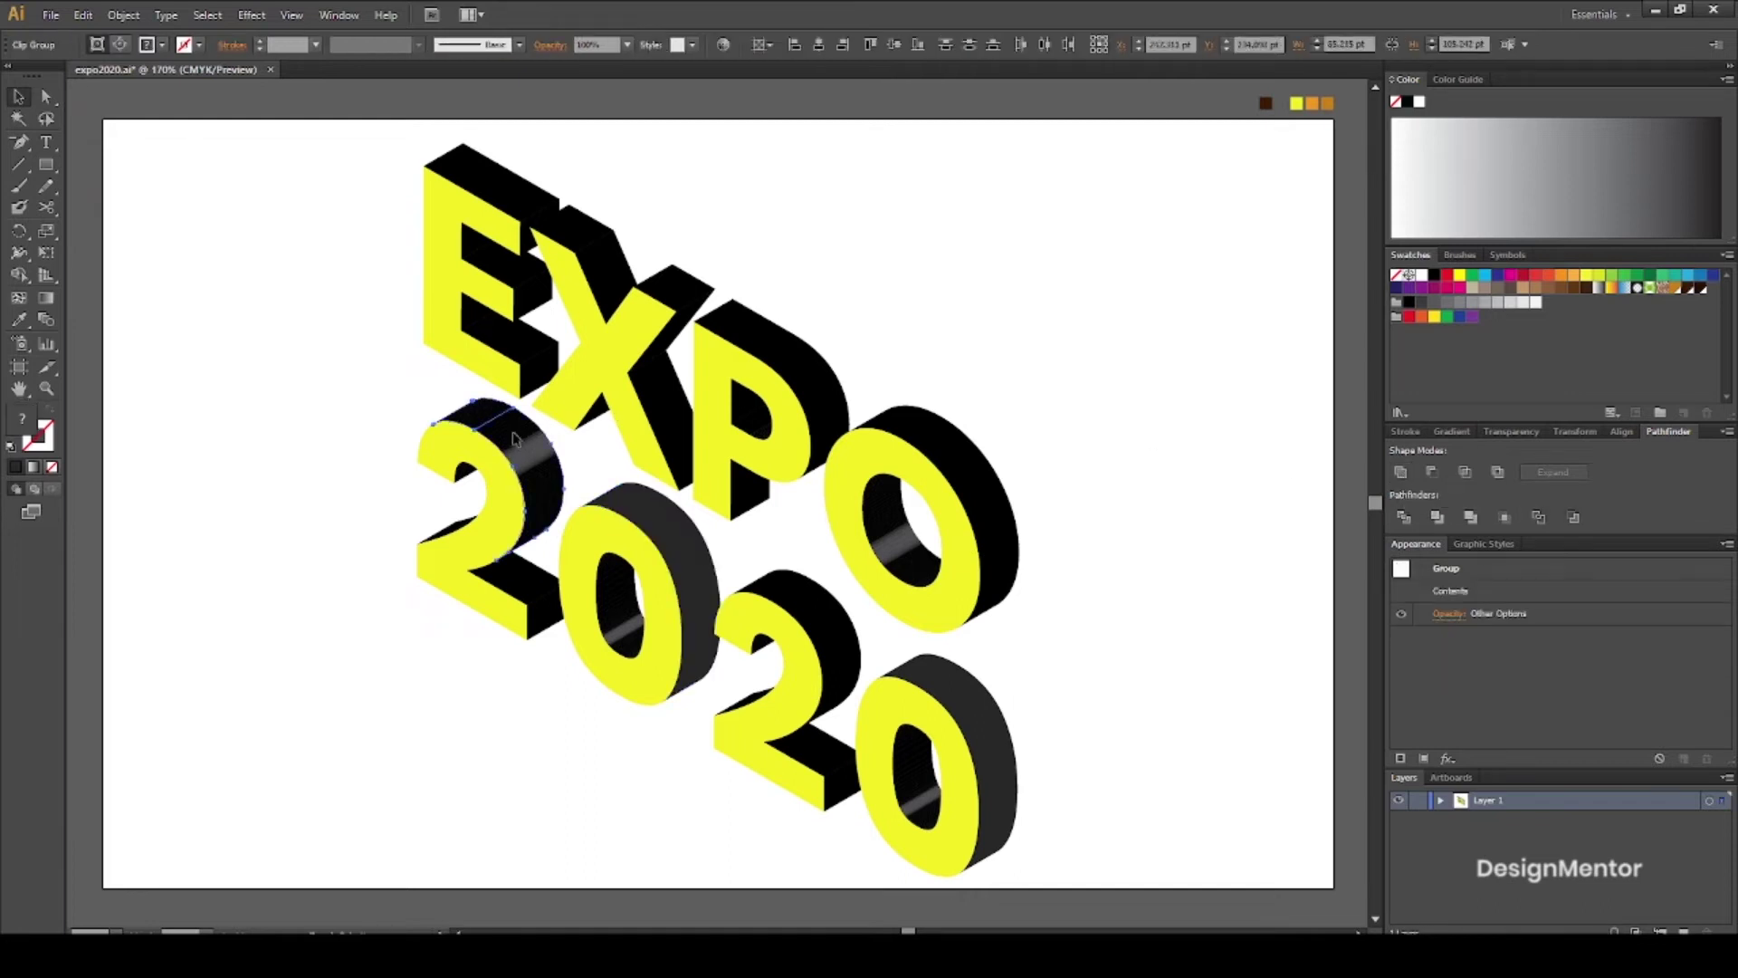
left_click(1401, 473)
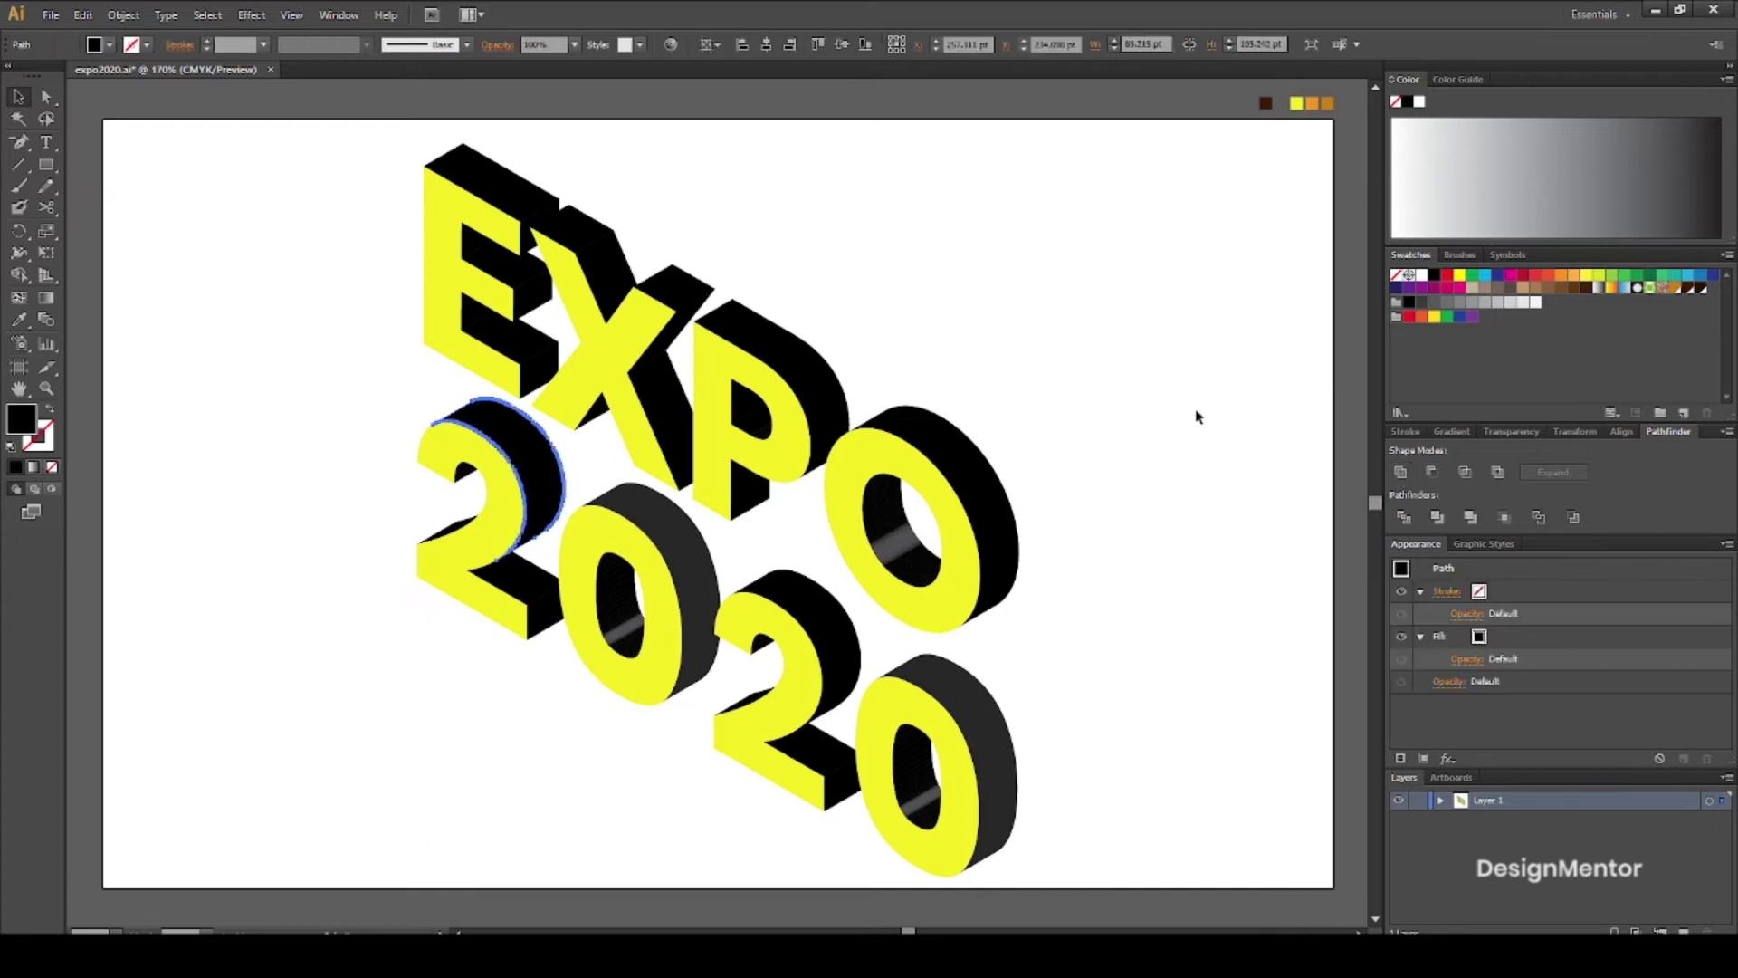
left_click(1197, 416)
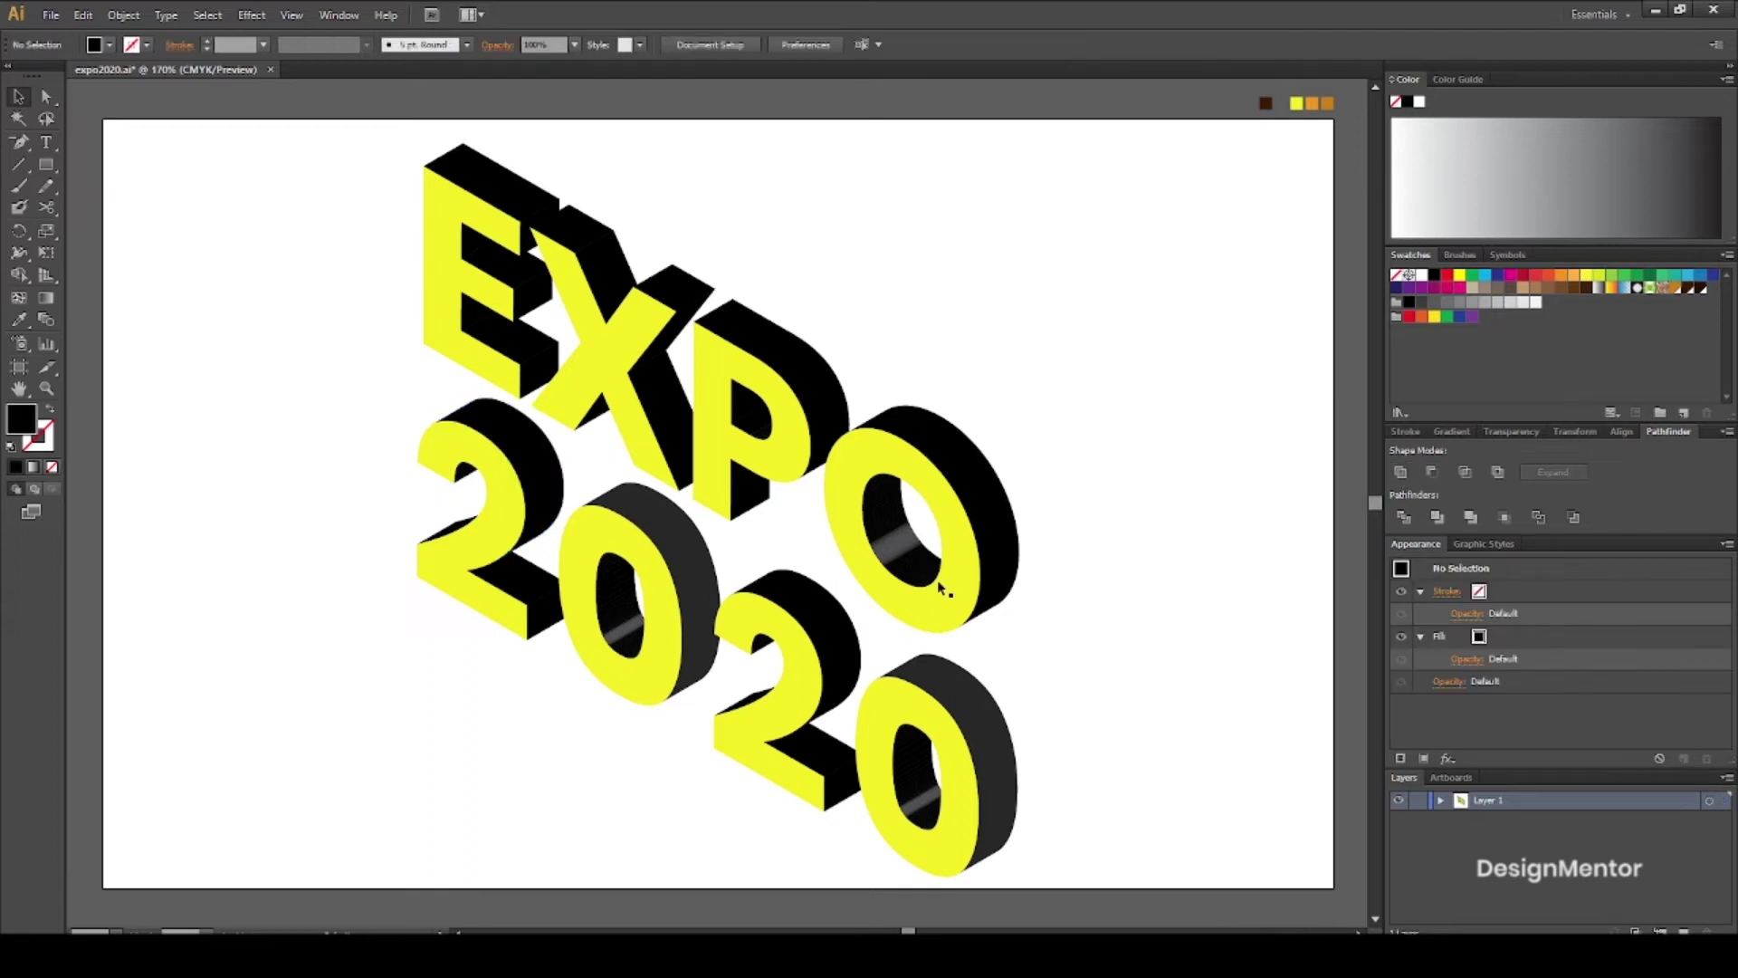
Unite the inner faces of the first 0, the last 0 and the P into single shapes
left_click(623, 578)
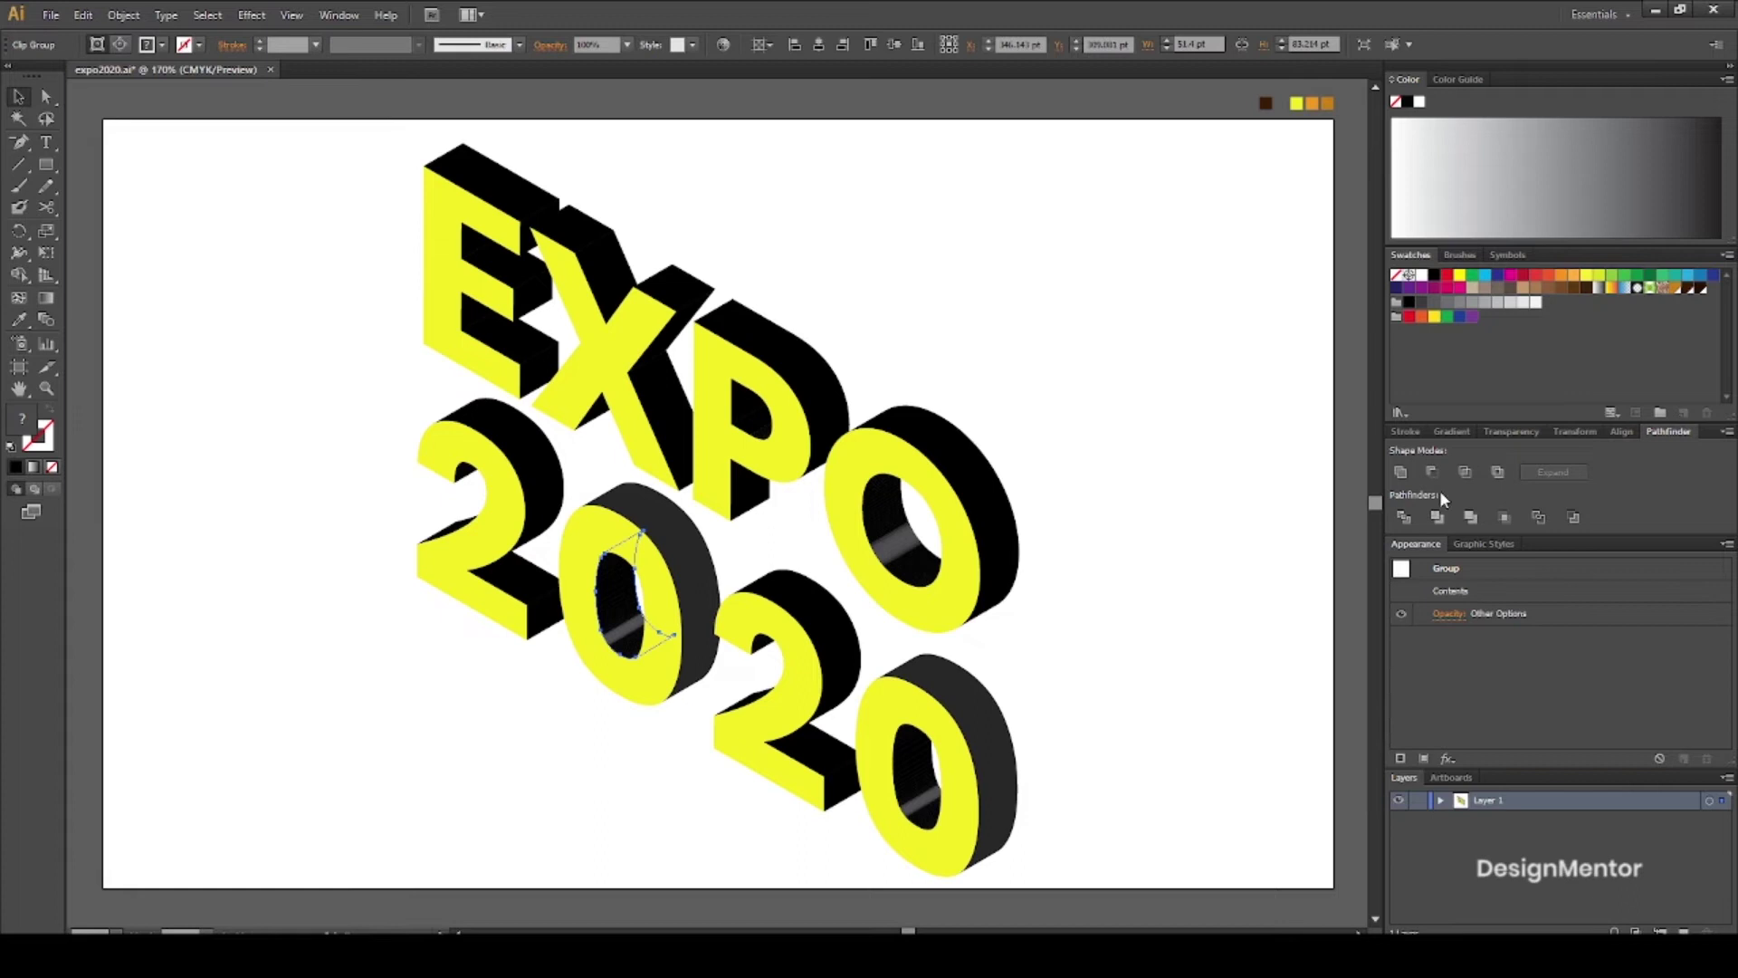
left_click(1401, 474)
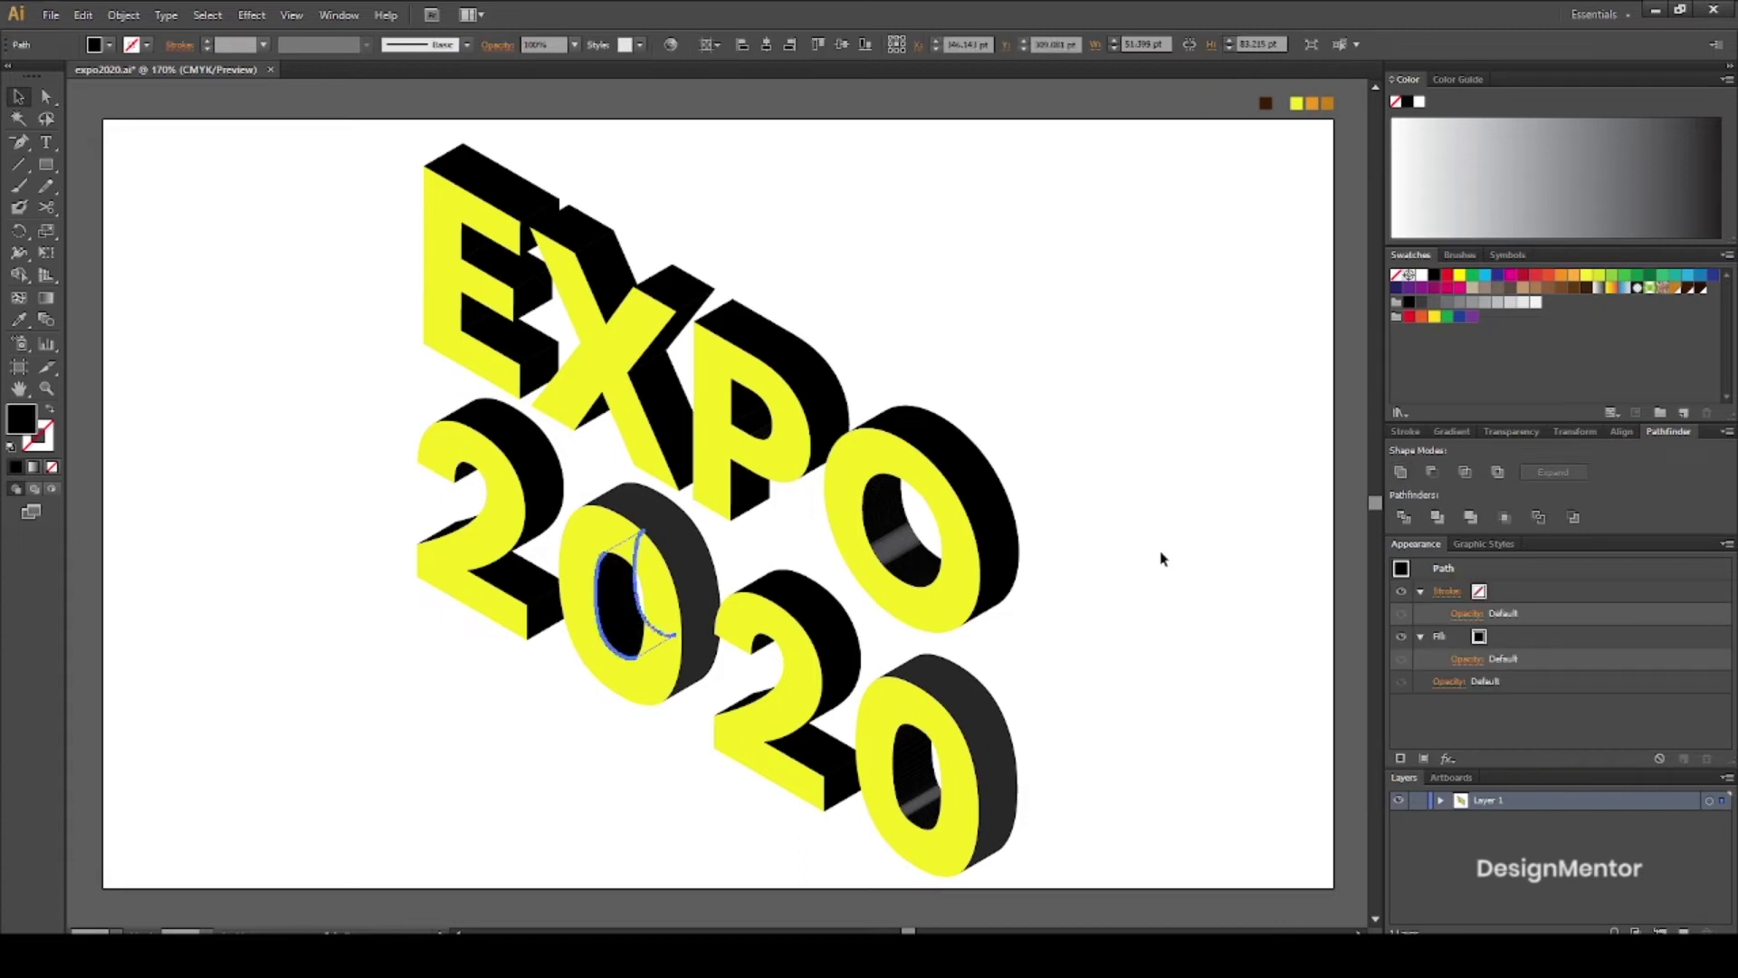
left_click(1039, 758)
left_click(915, 753)
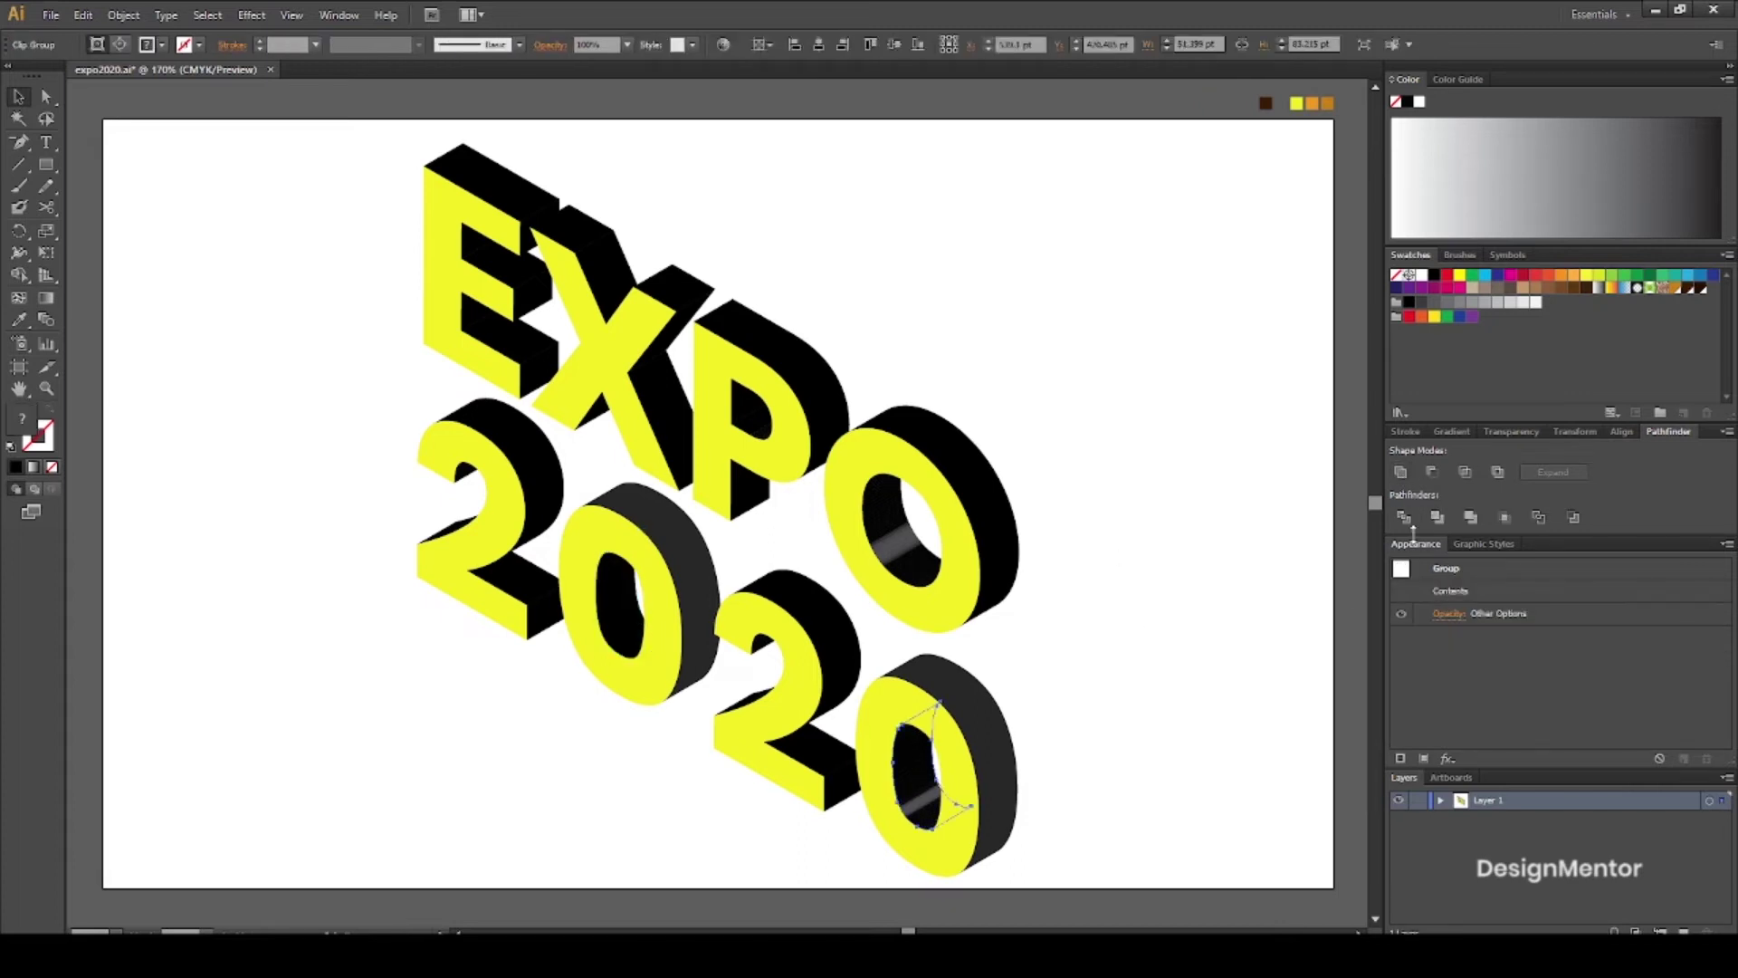
left_click(1402, 473)
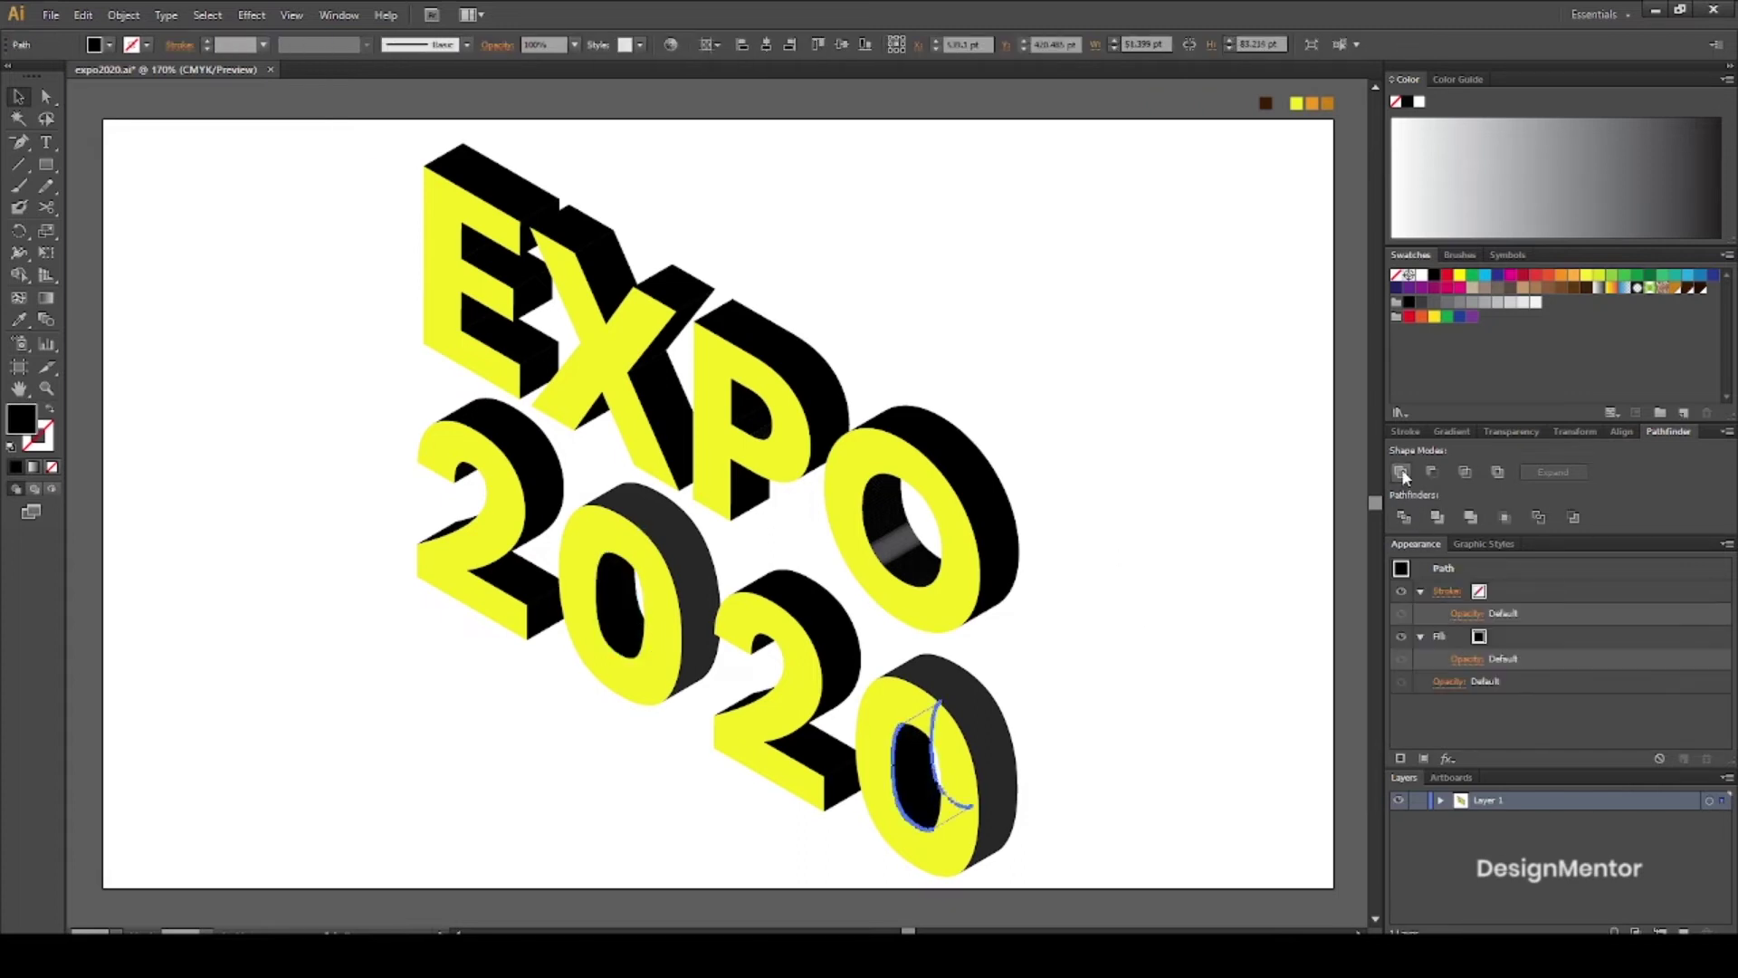
left_click(1208, 551)
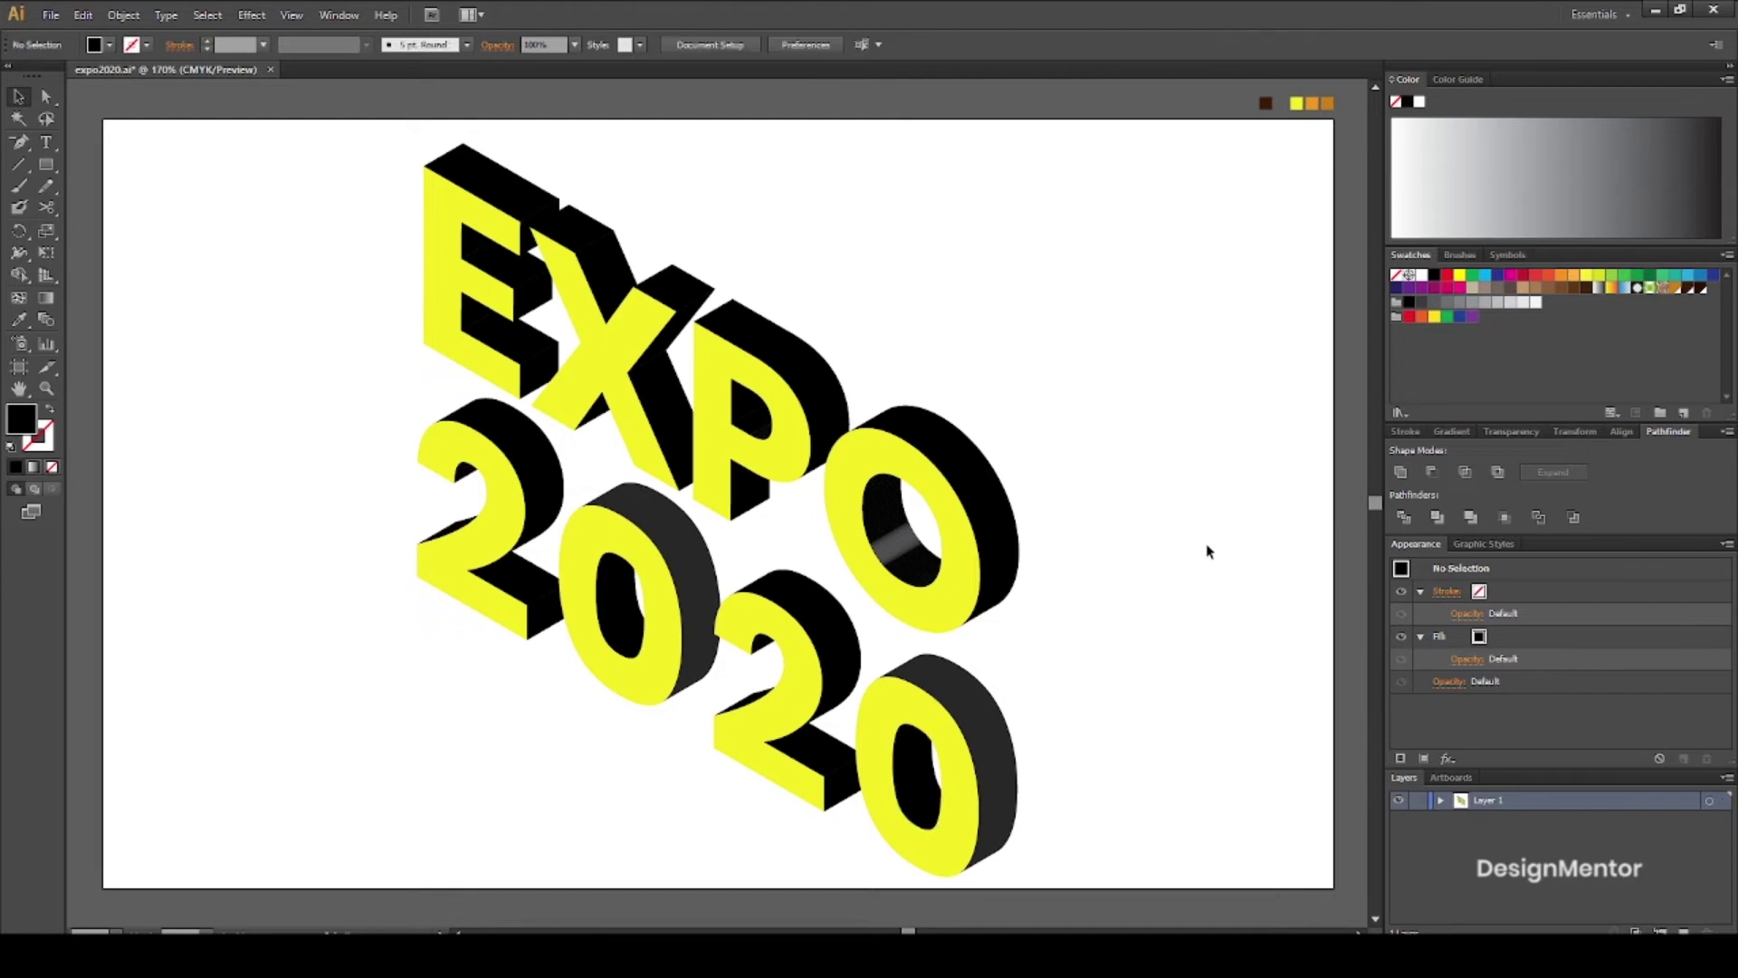
left_click(754, 432)
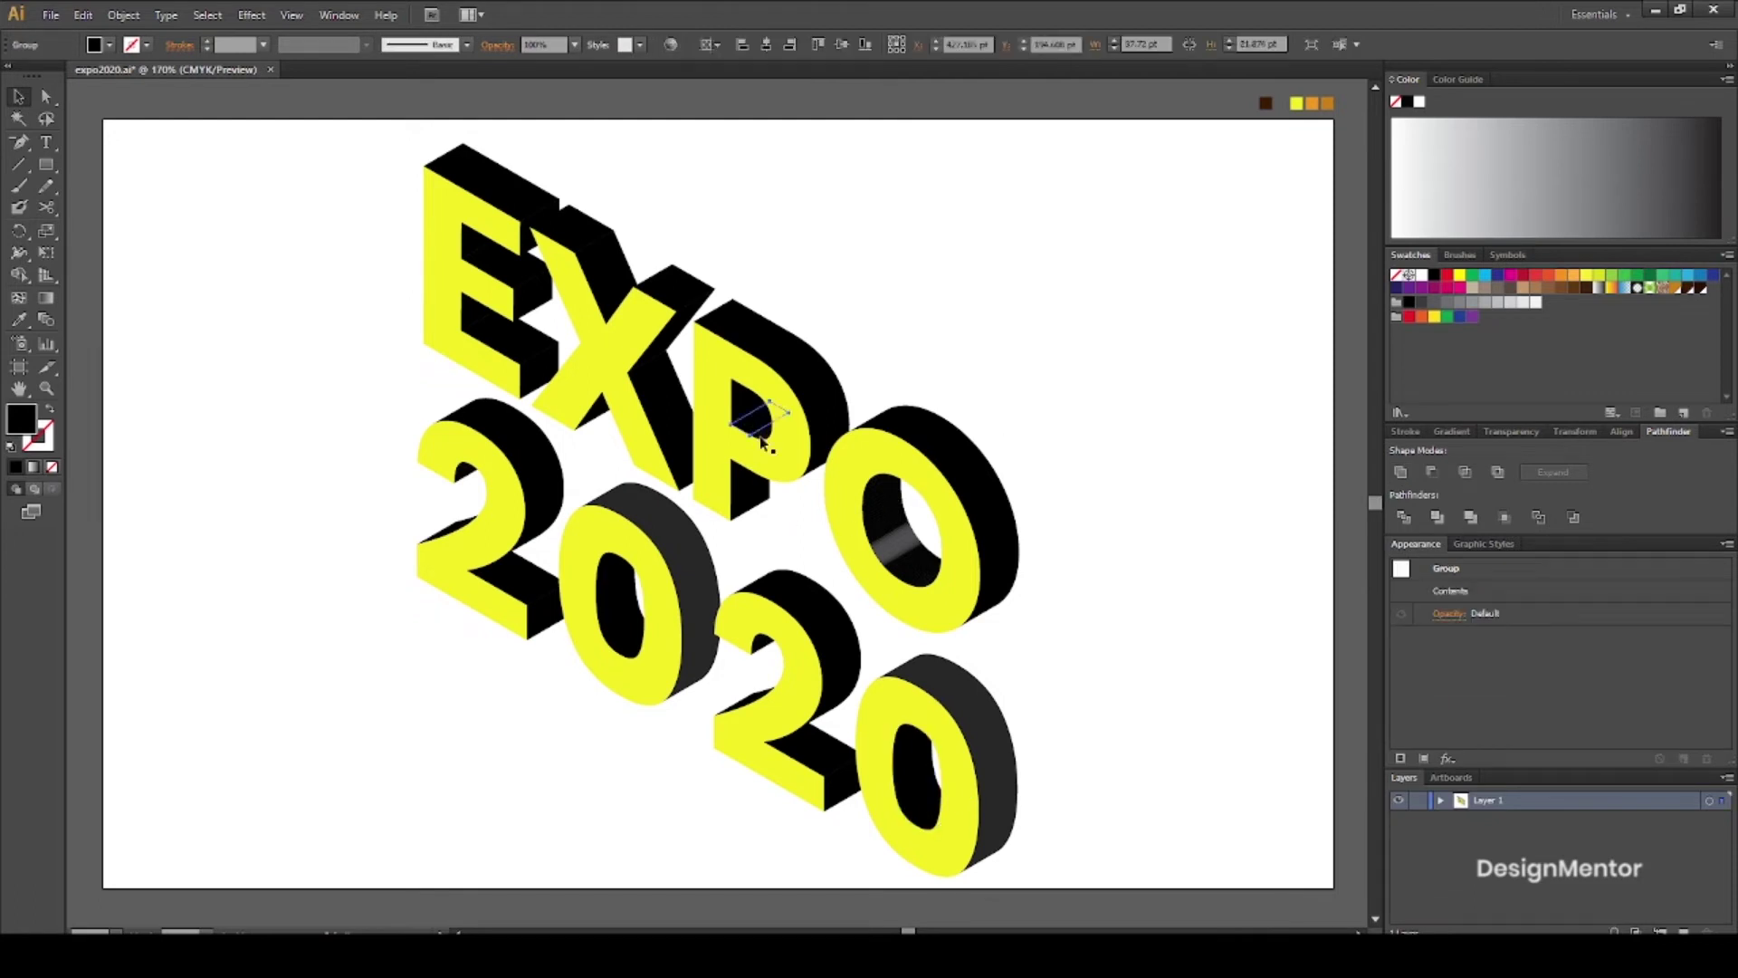
left_click(765, 440)
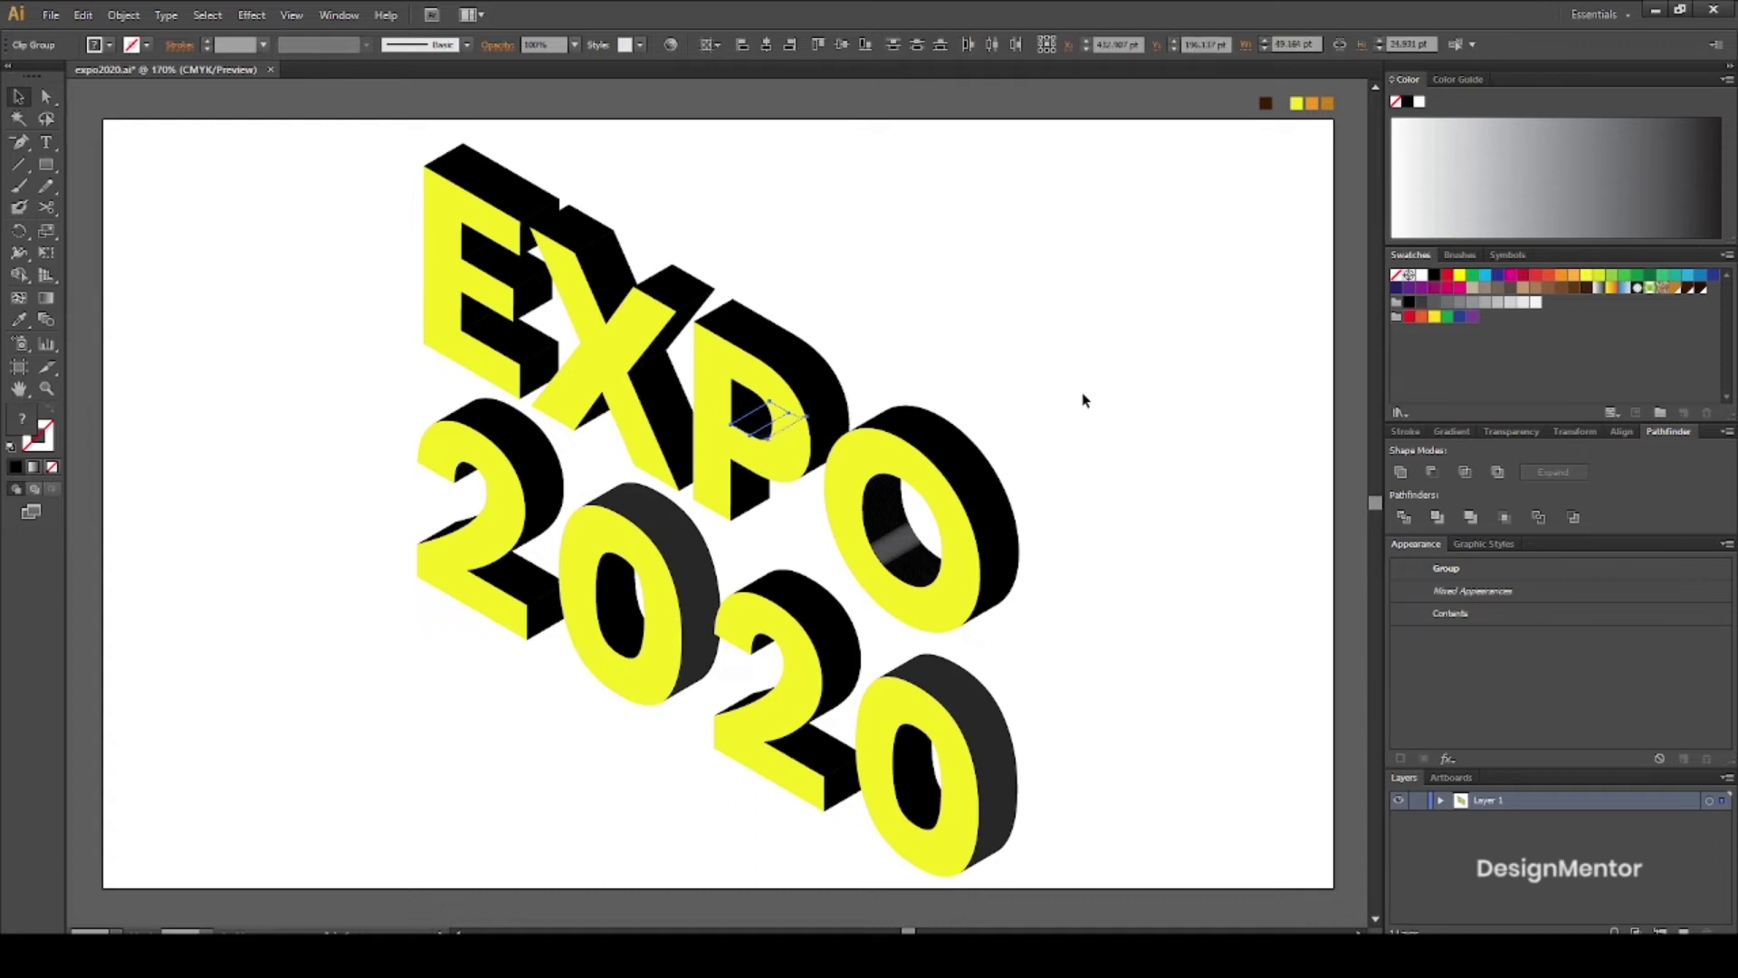
left_click(1399, 475)
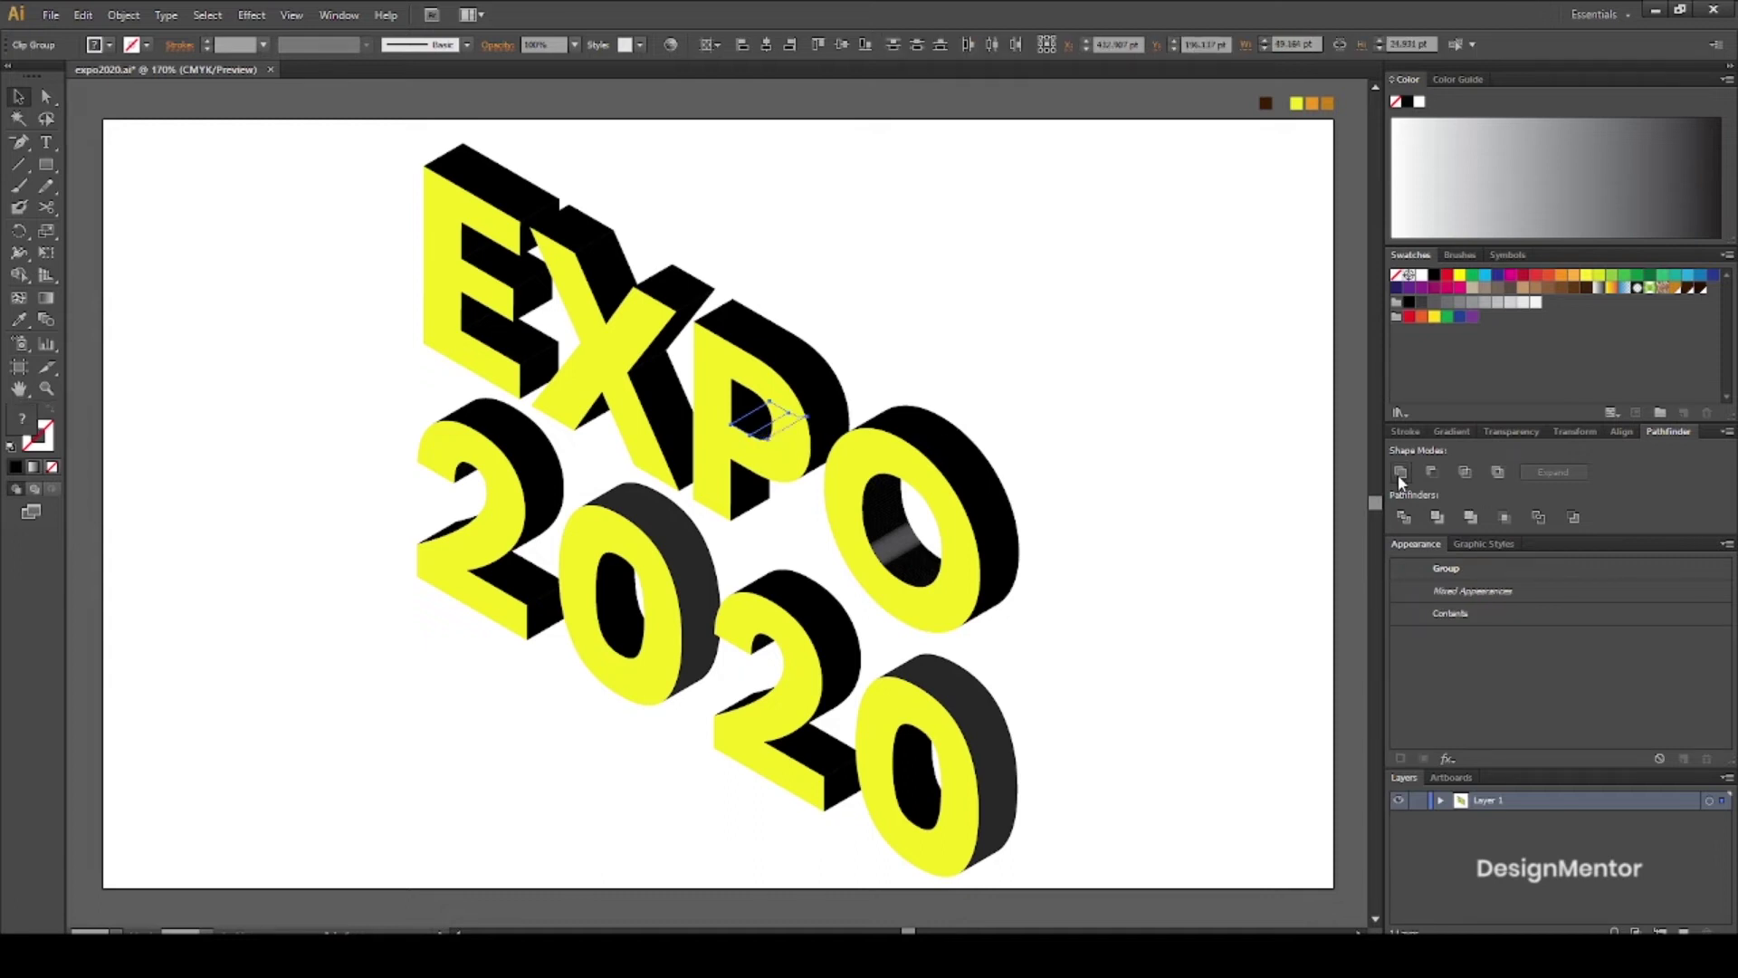
left_click(1208, 403)
Fill the top faces of E, X, P and O with the orange swatch
left_click(521, 194)
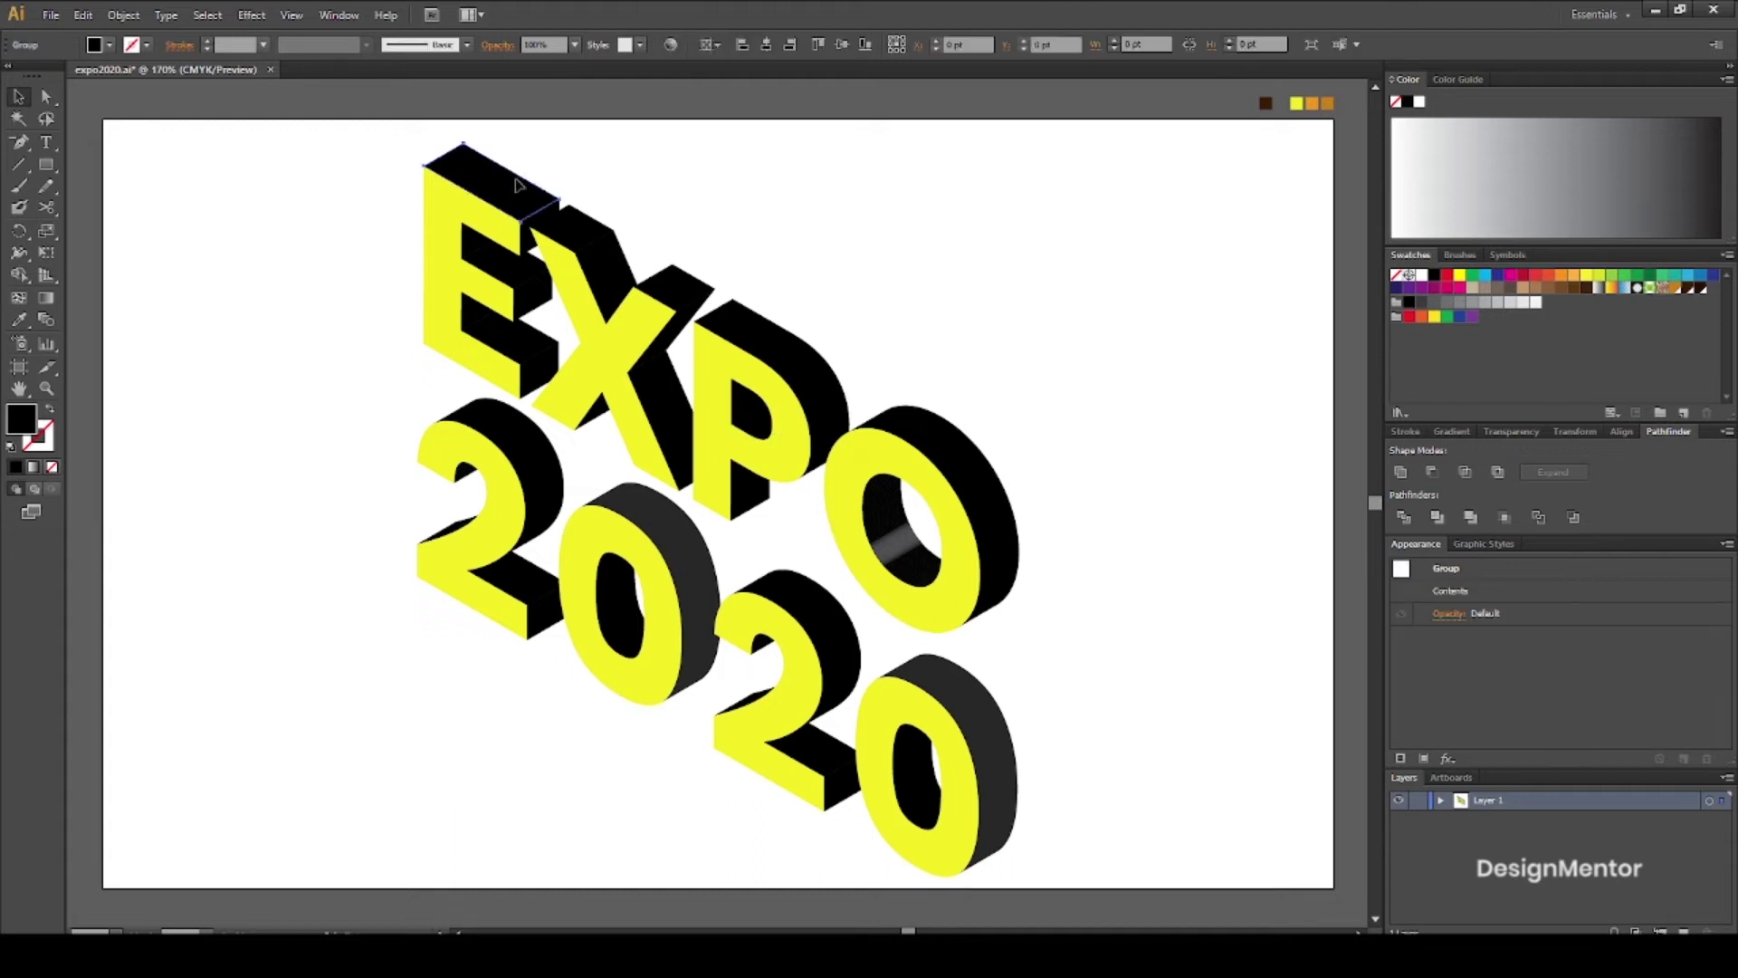
left_click(598, 239, "shift")
left_click(693, 288, "shift")
left_click(756, 331, "shift")
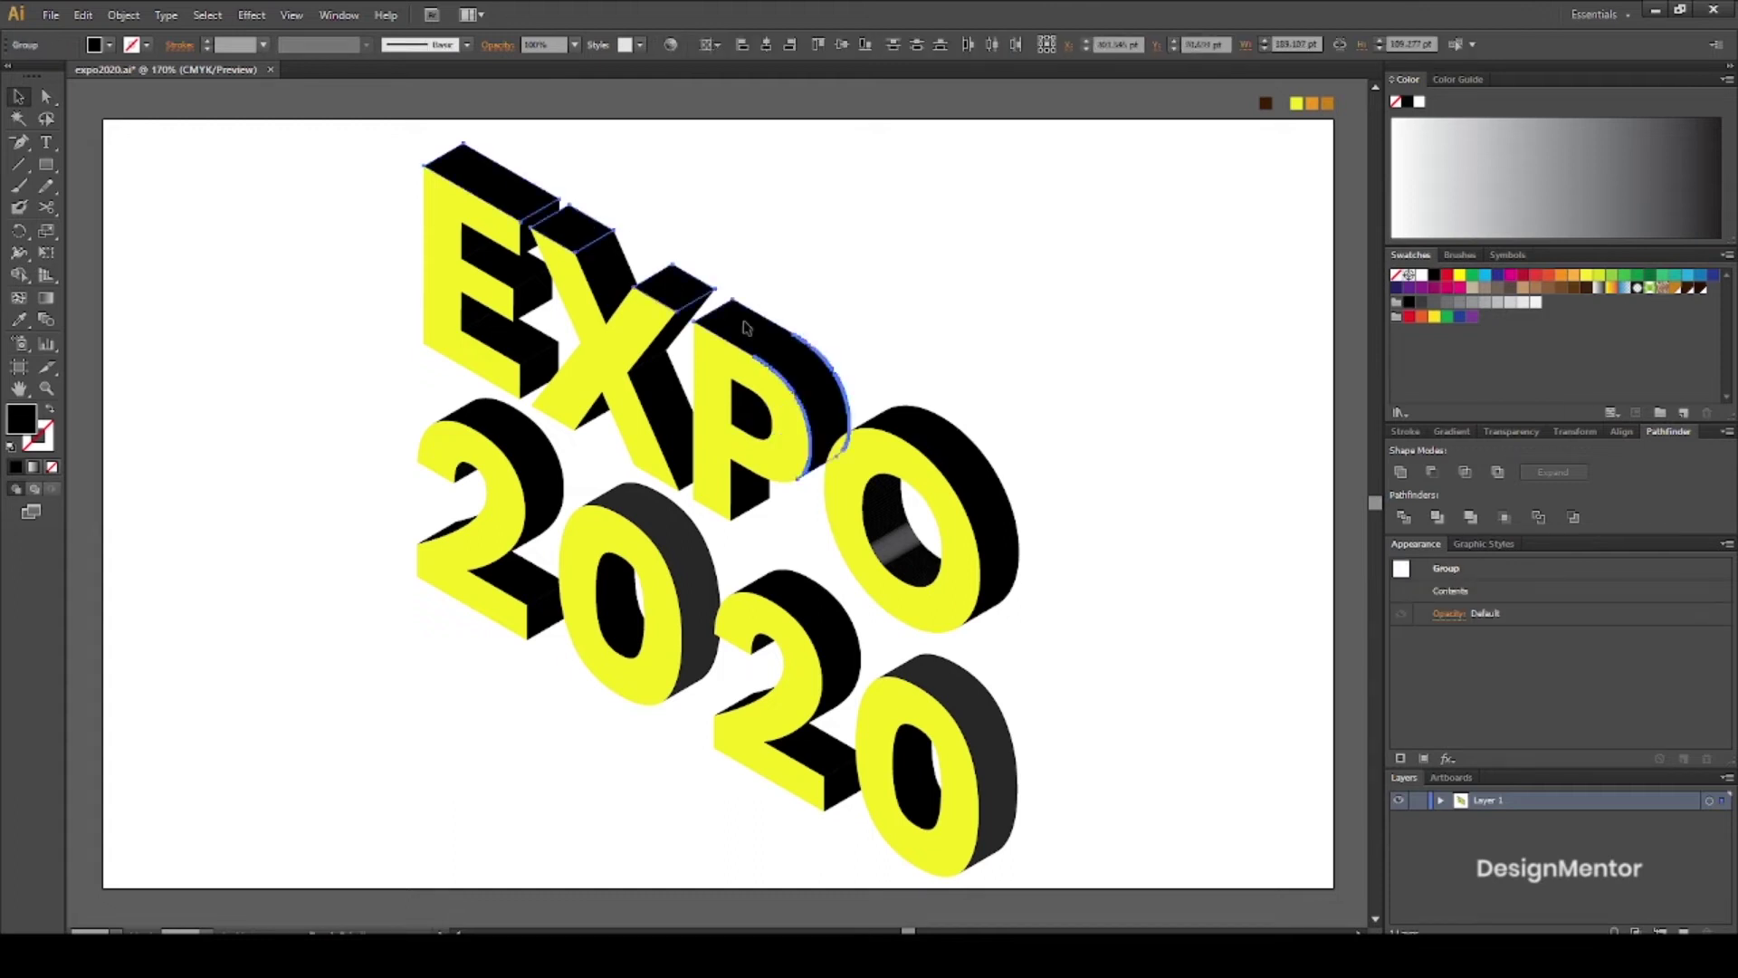
left_click(920, 435, "shift")
key("i")
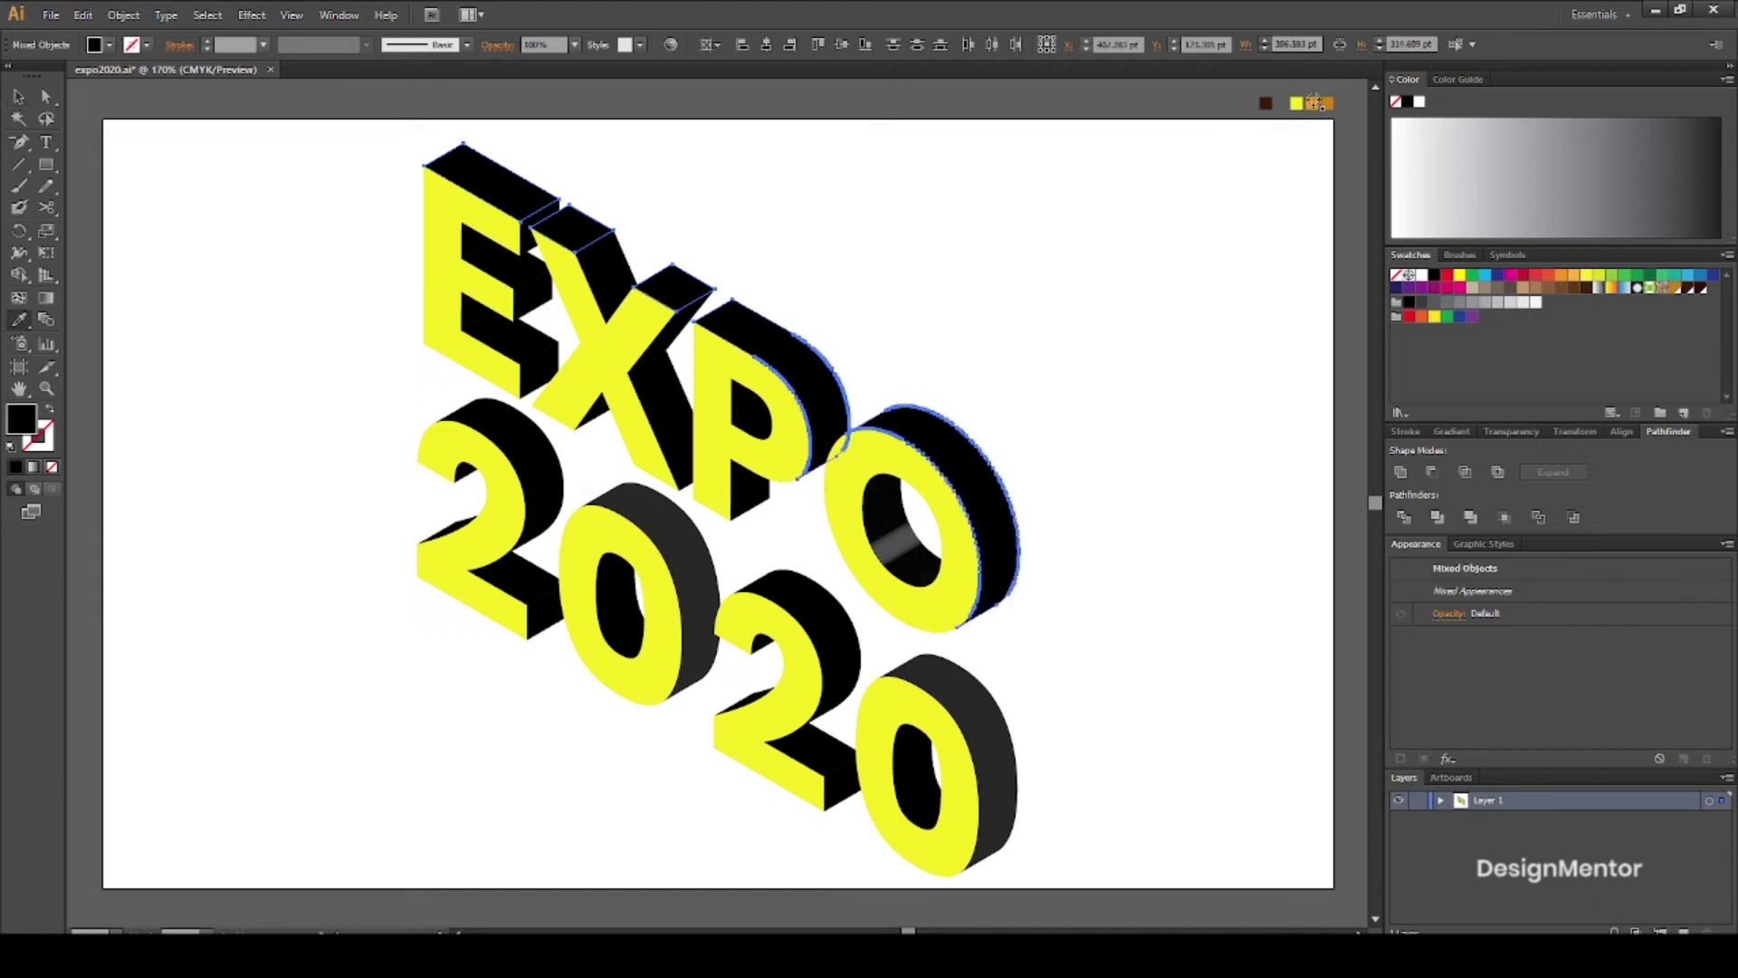
left_click(1313, 104)
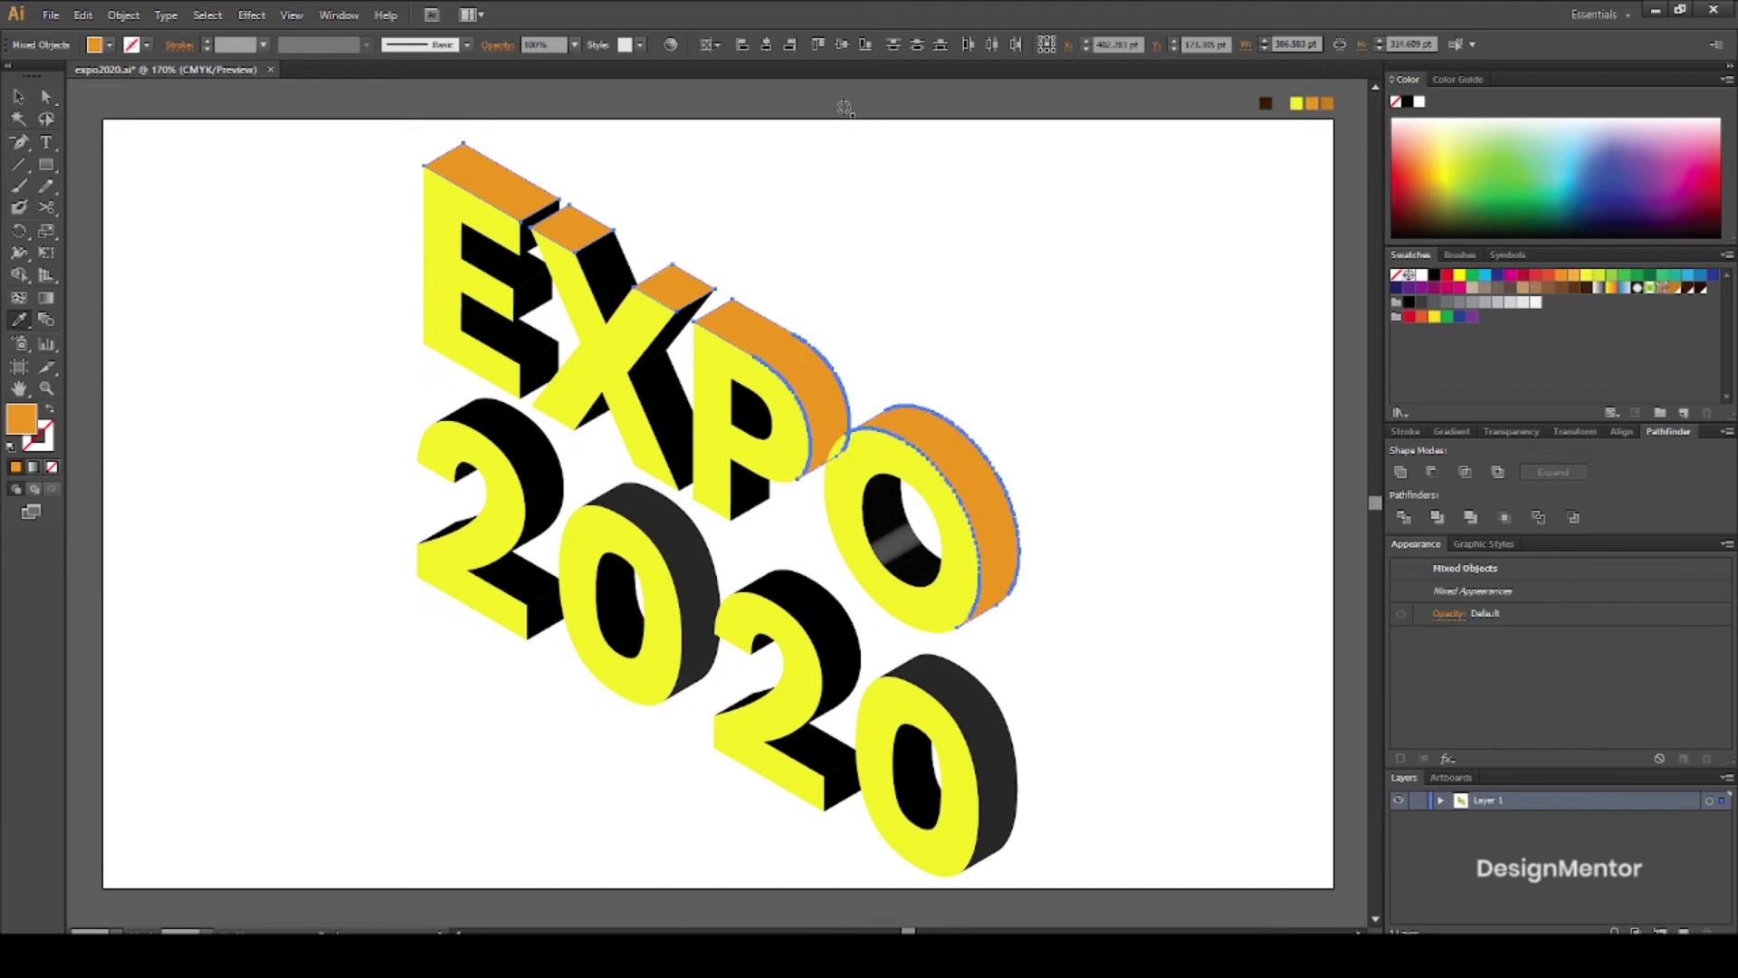
key("v")
Colour the black sides of the 2020 digits orange by sampling an orange top face
left_click(496, 436)
left_click(662, 518, "shift")
left_click(806, 599, "shift")
left_click(948, 708, "shift")
key("i")
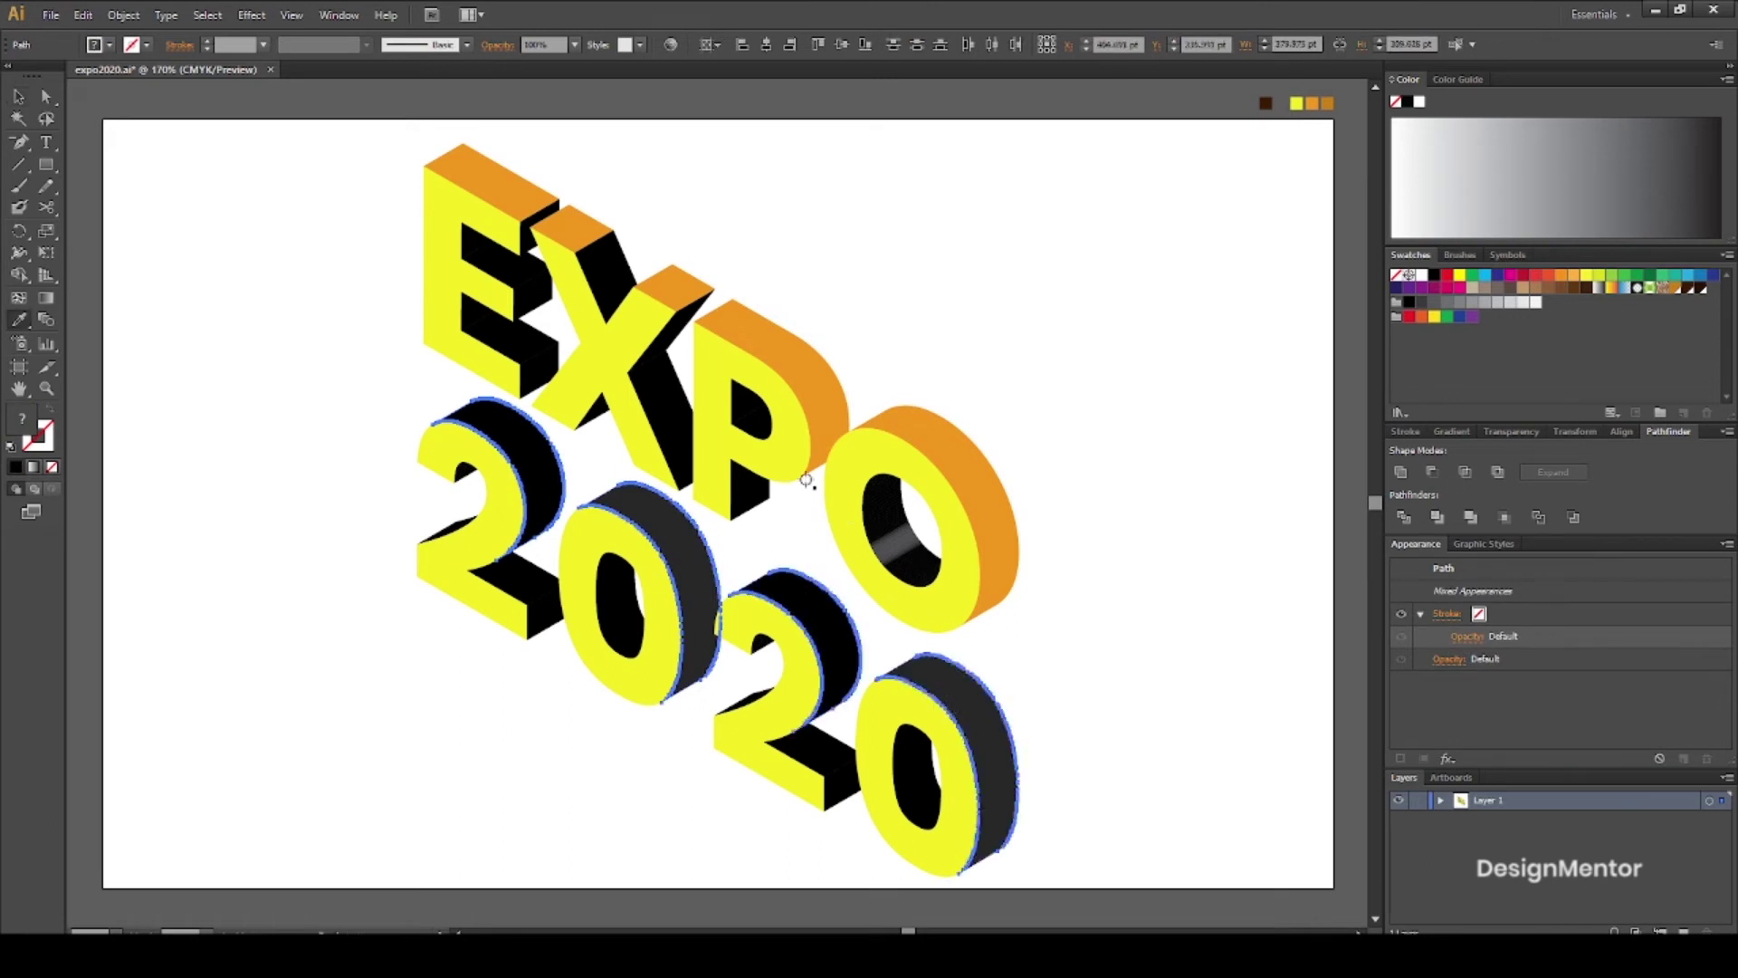
left_click(759, 339)
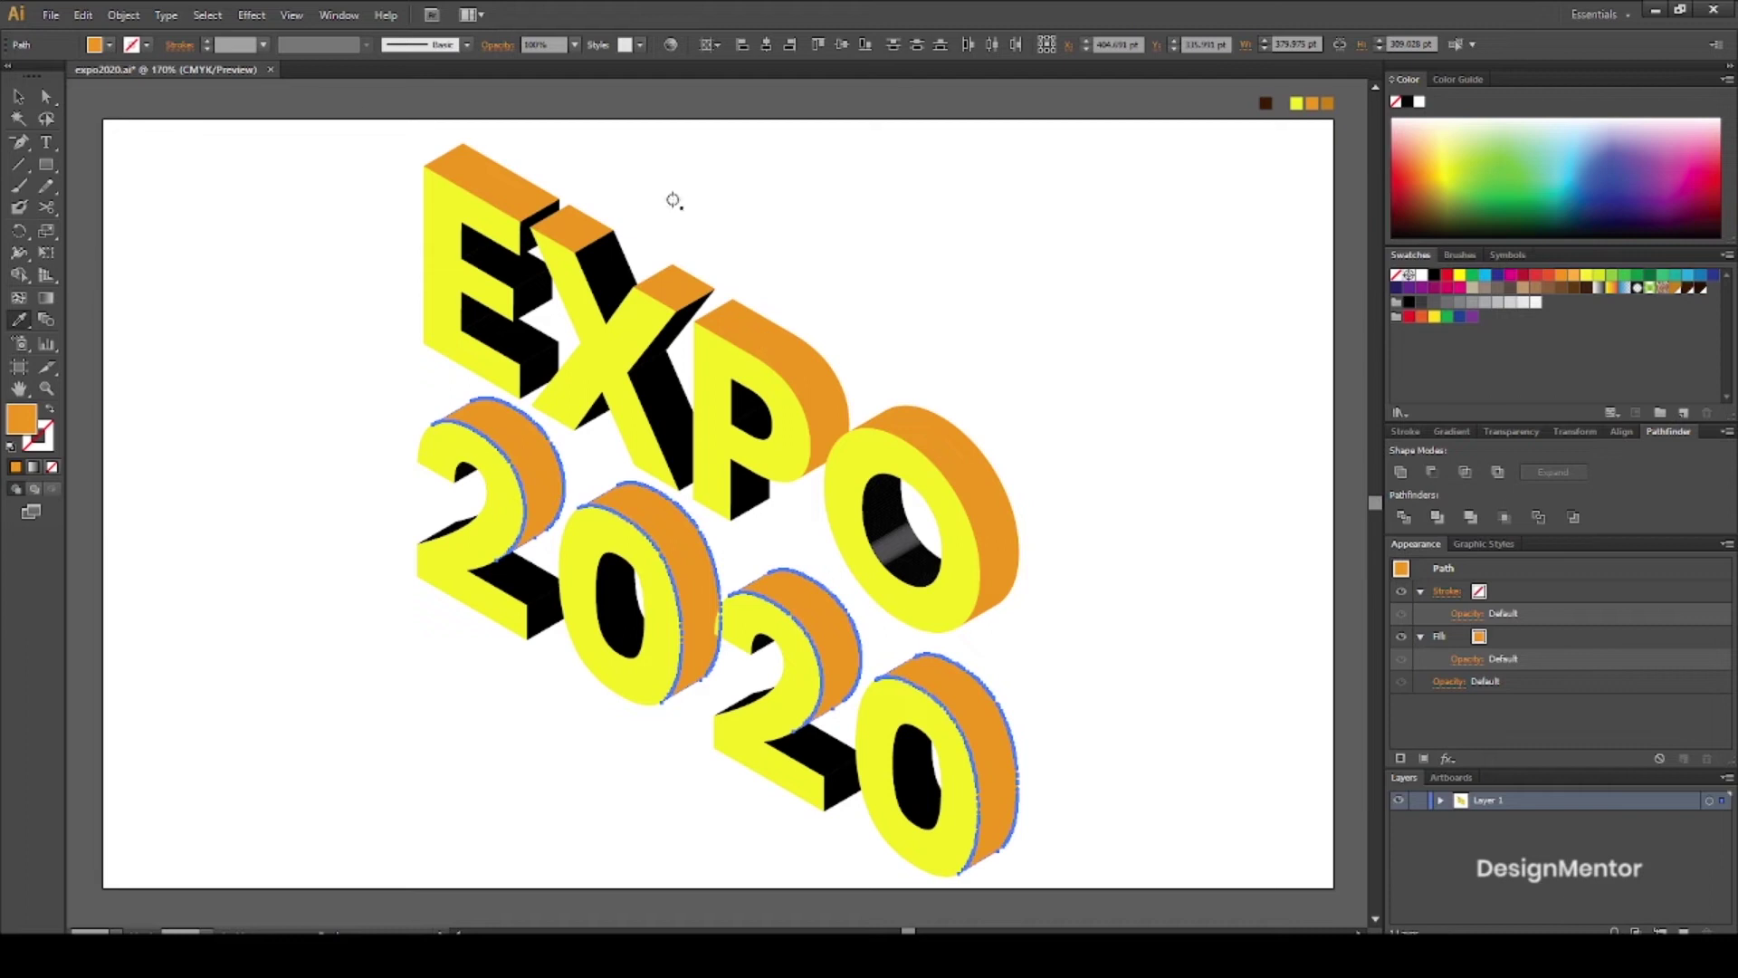
left_click(22, 97)
left_click(263, 100)
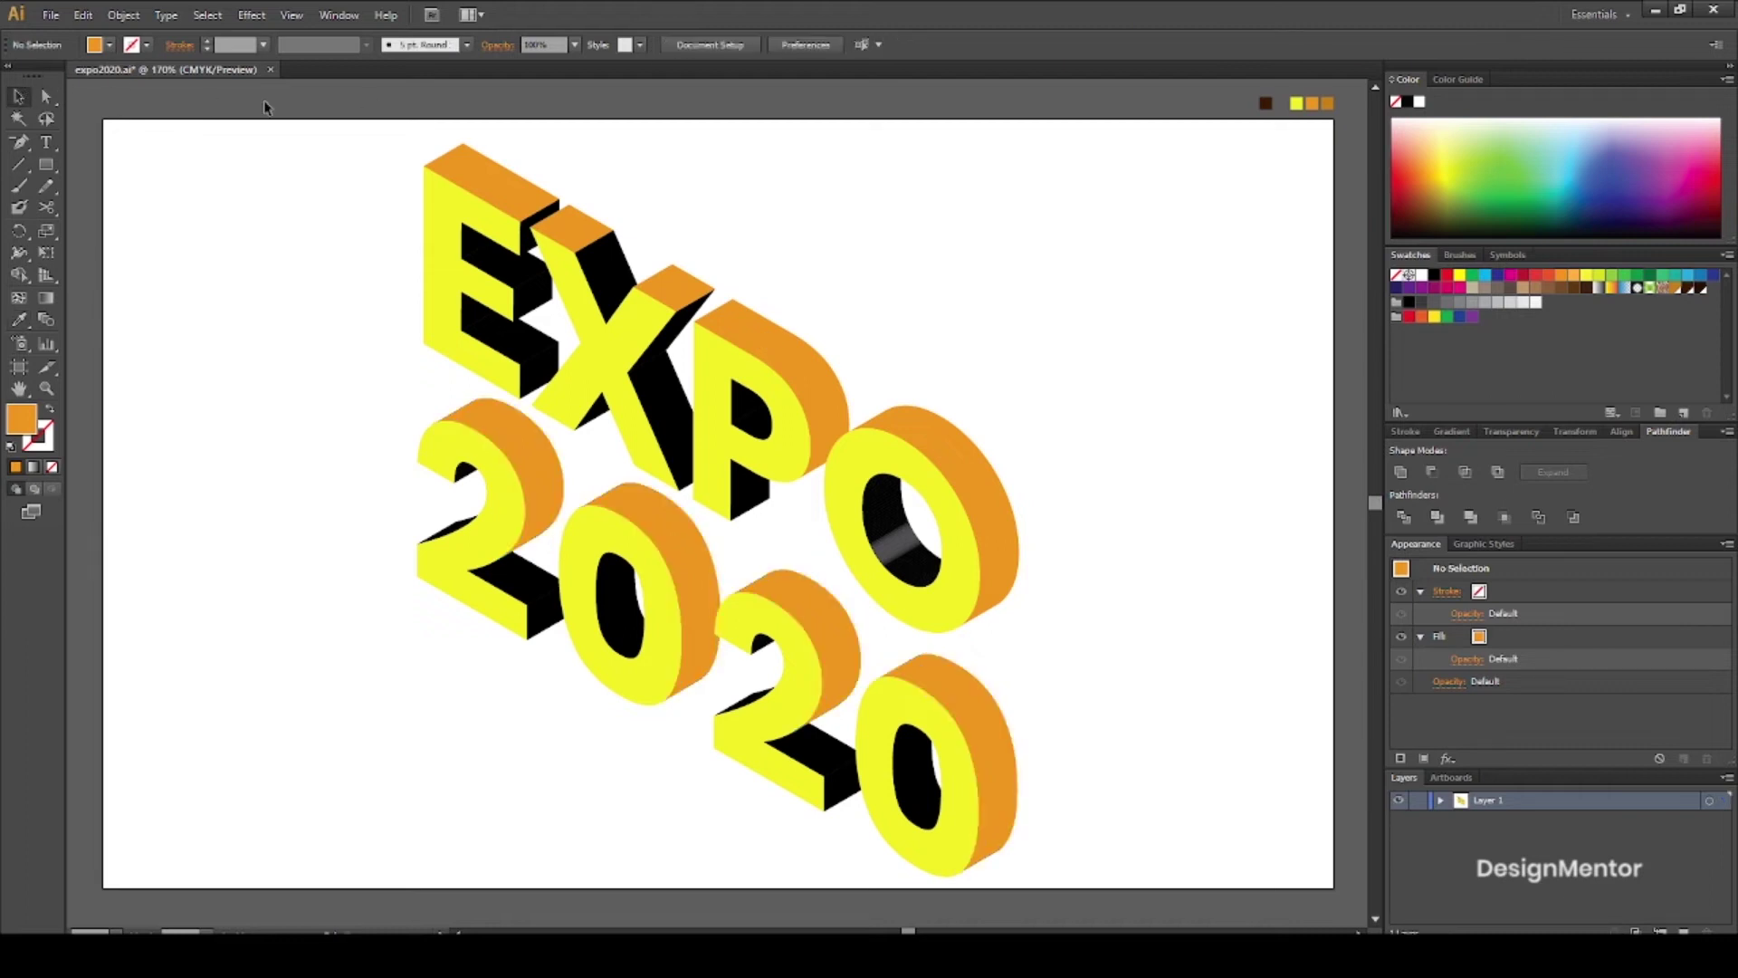
Select the black faces of the E, the P's inner face and the 2020 digits' inner faces
left_click(473, 245)
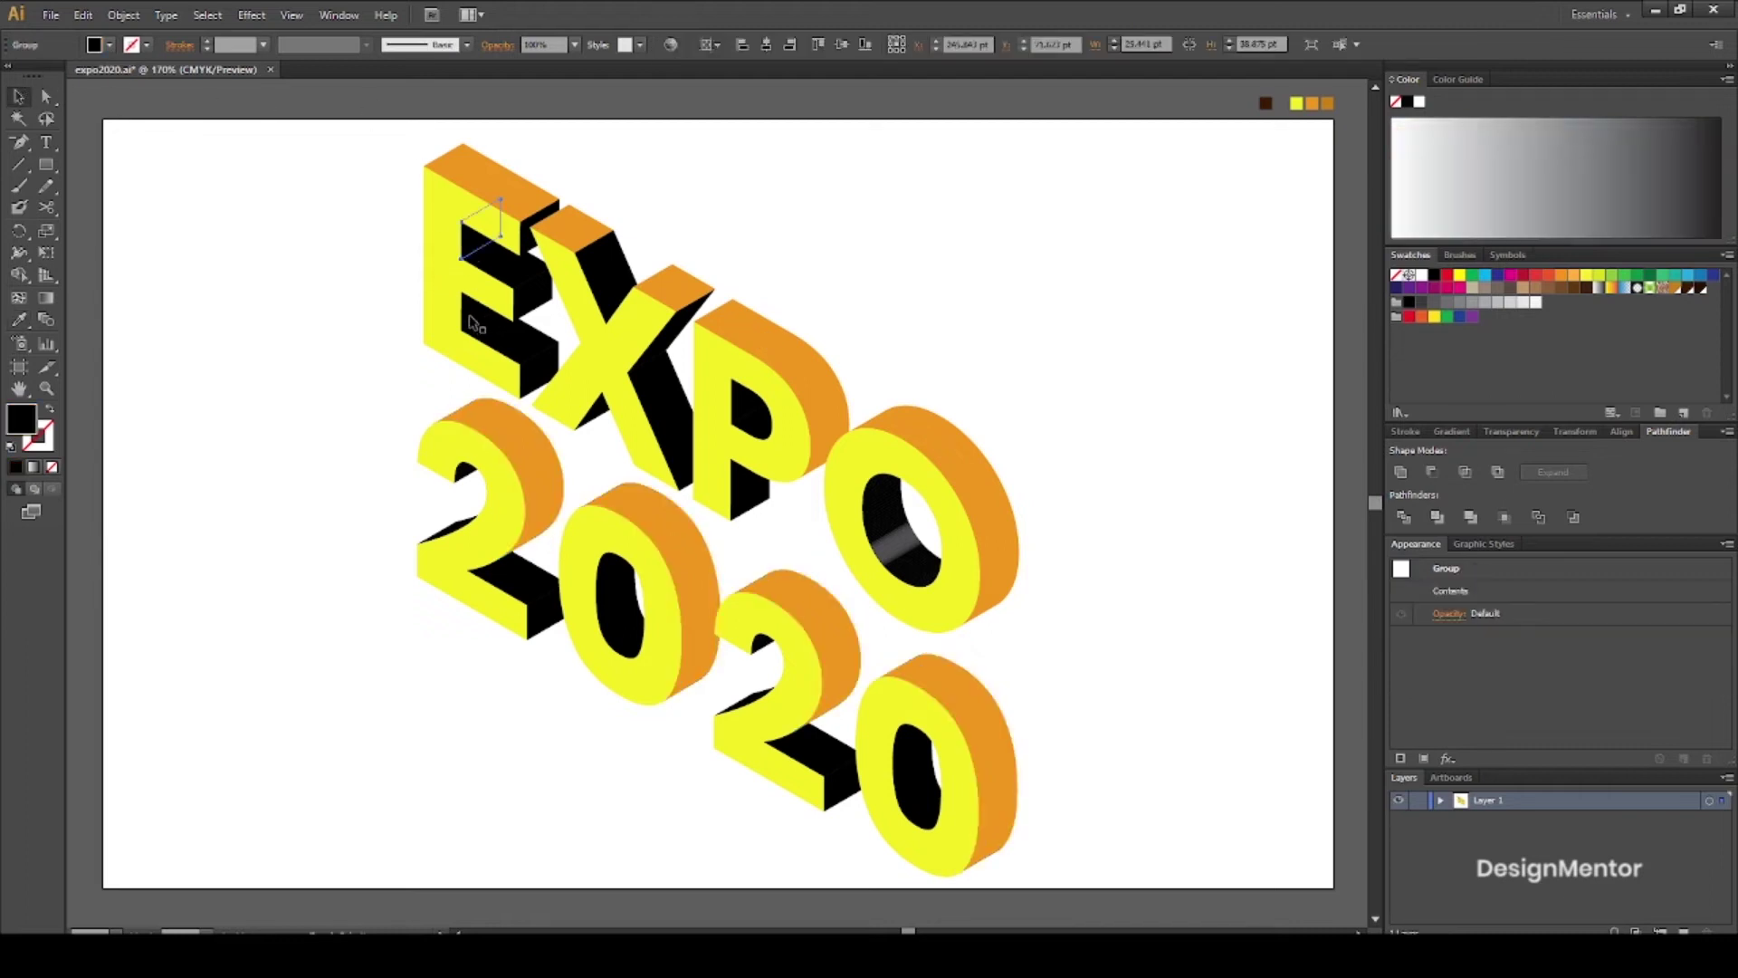
left_click(472, 325, "shift")
left_click(745, 406, "shift")
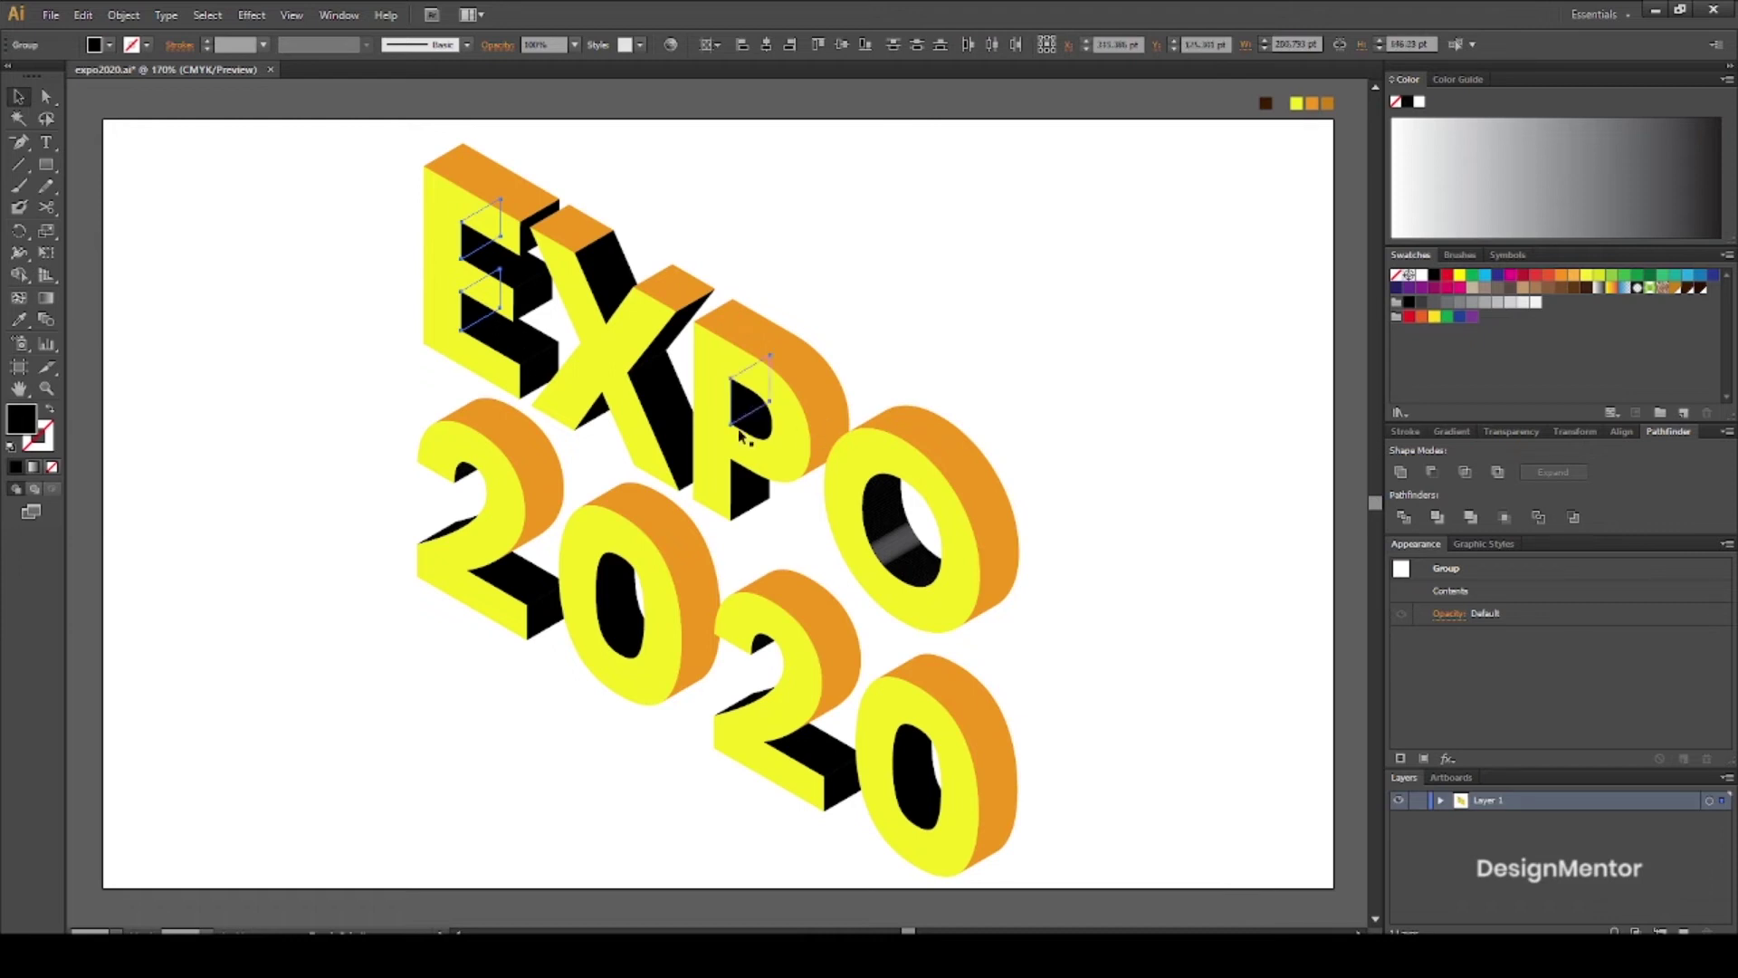
left_click(910, 774, "shift")
left_click(764, 645, "shift")
left_click(615, 596, "shift")
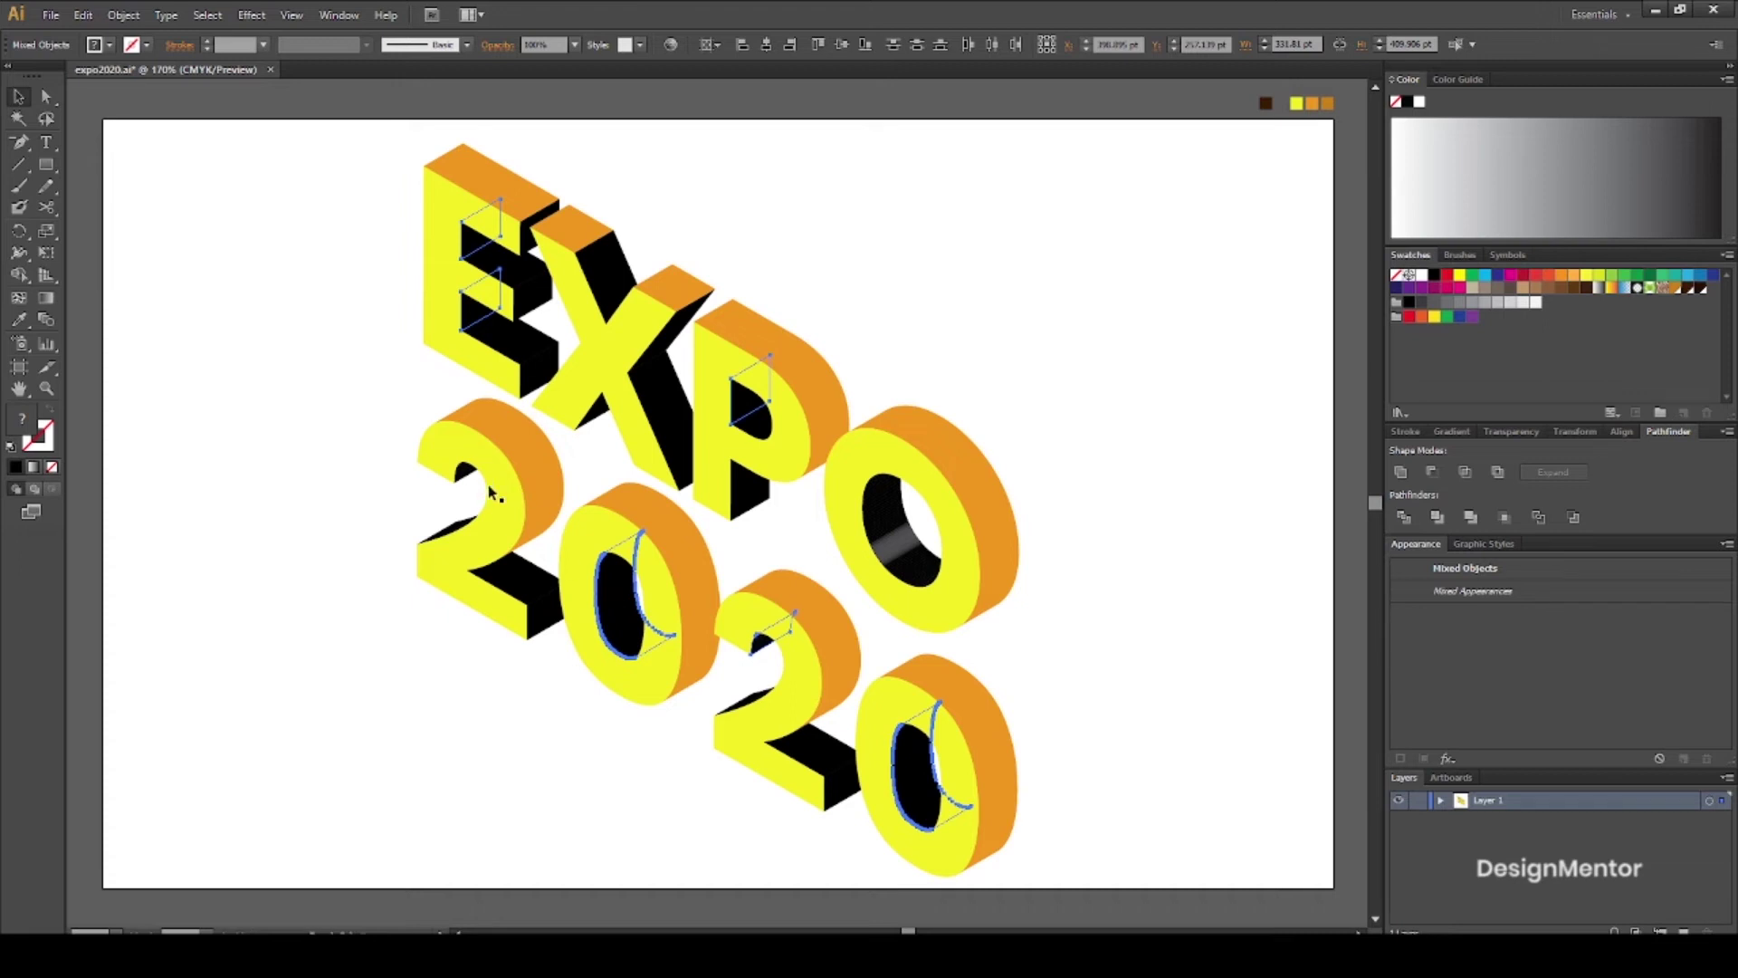
left_click(463, 472, "shift")
Add the remaining black E, X, P and 2 faces and fill them all darker orange
left_click(532, 241, "shift")
left_click(531, 374, "shift")
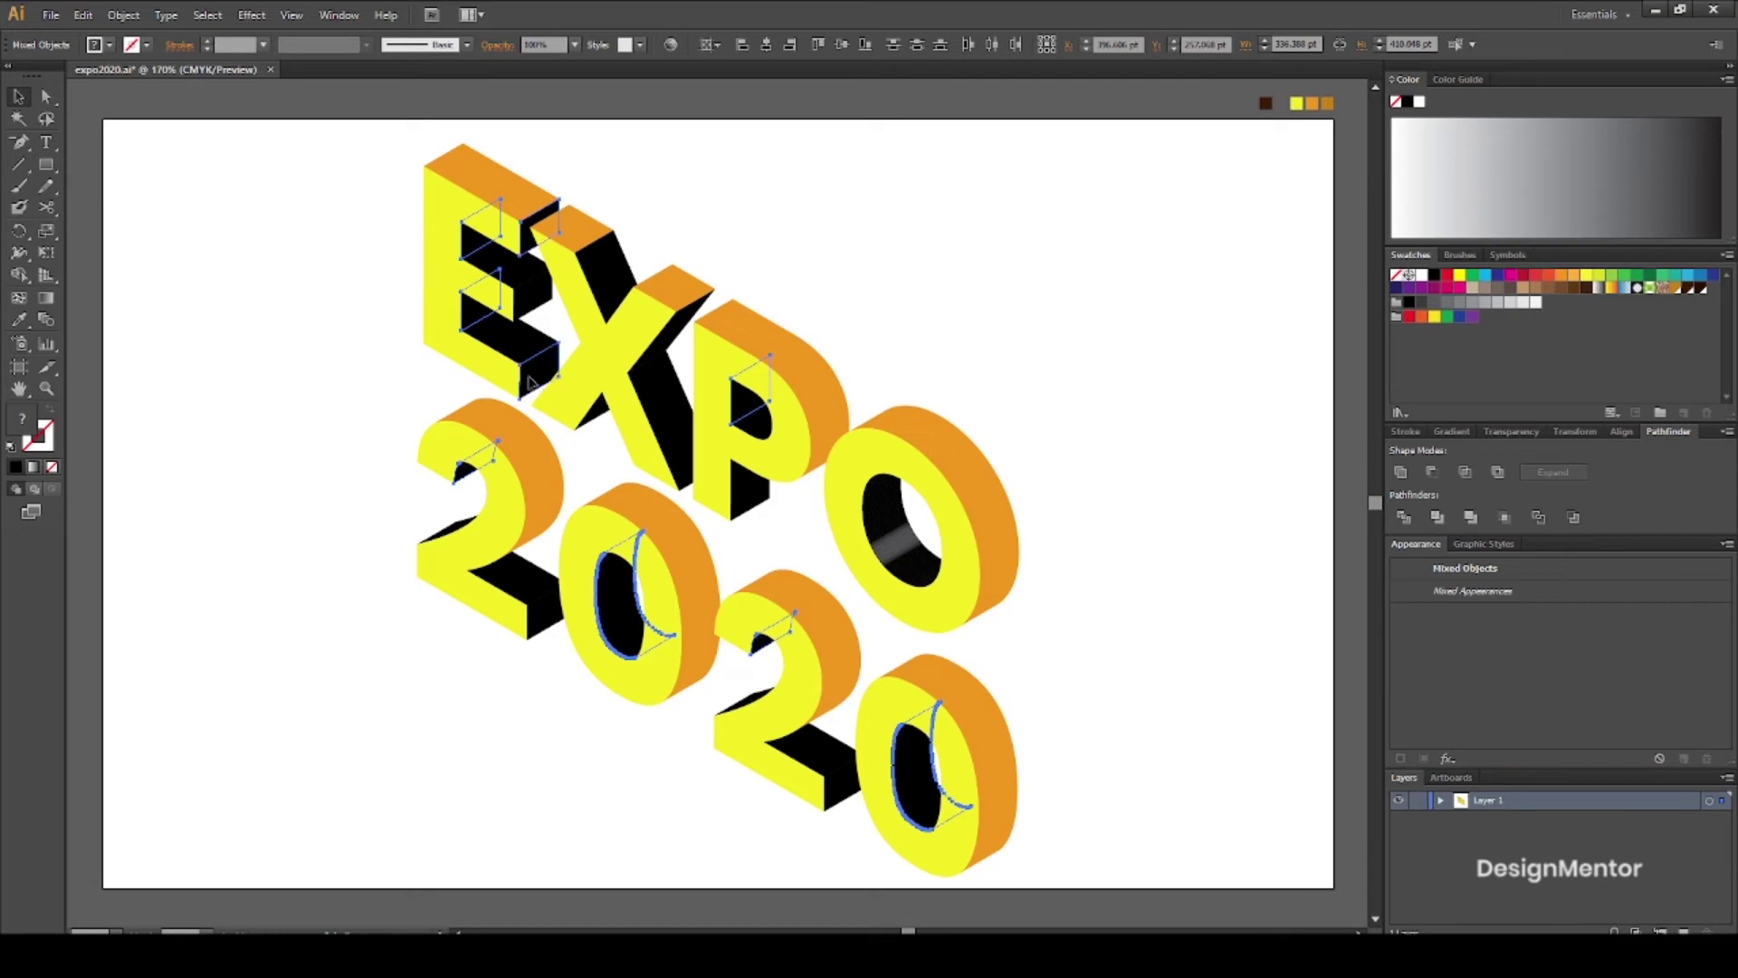
left_click(674, 340, "shift")
left_click(750, 491, "shift")
left_click(544, 625, "shift")
left_click(835, 795, "shift")
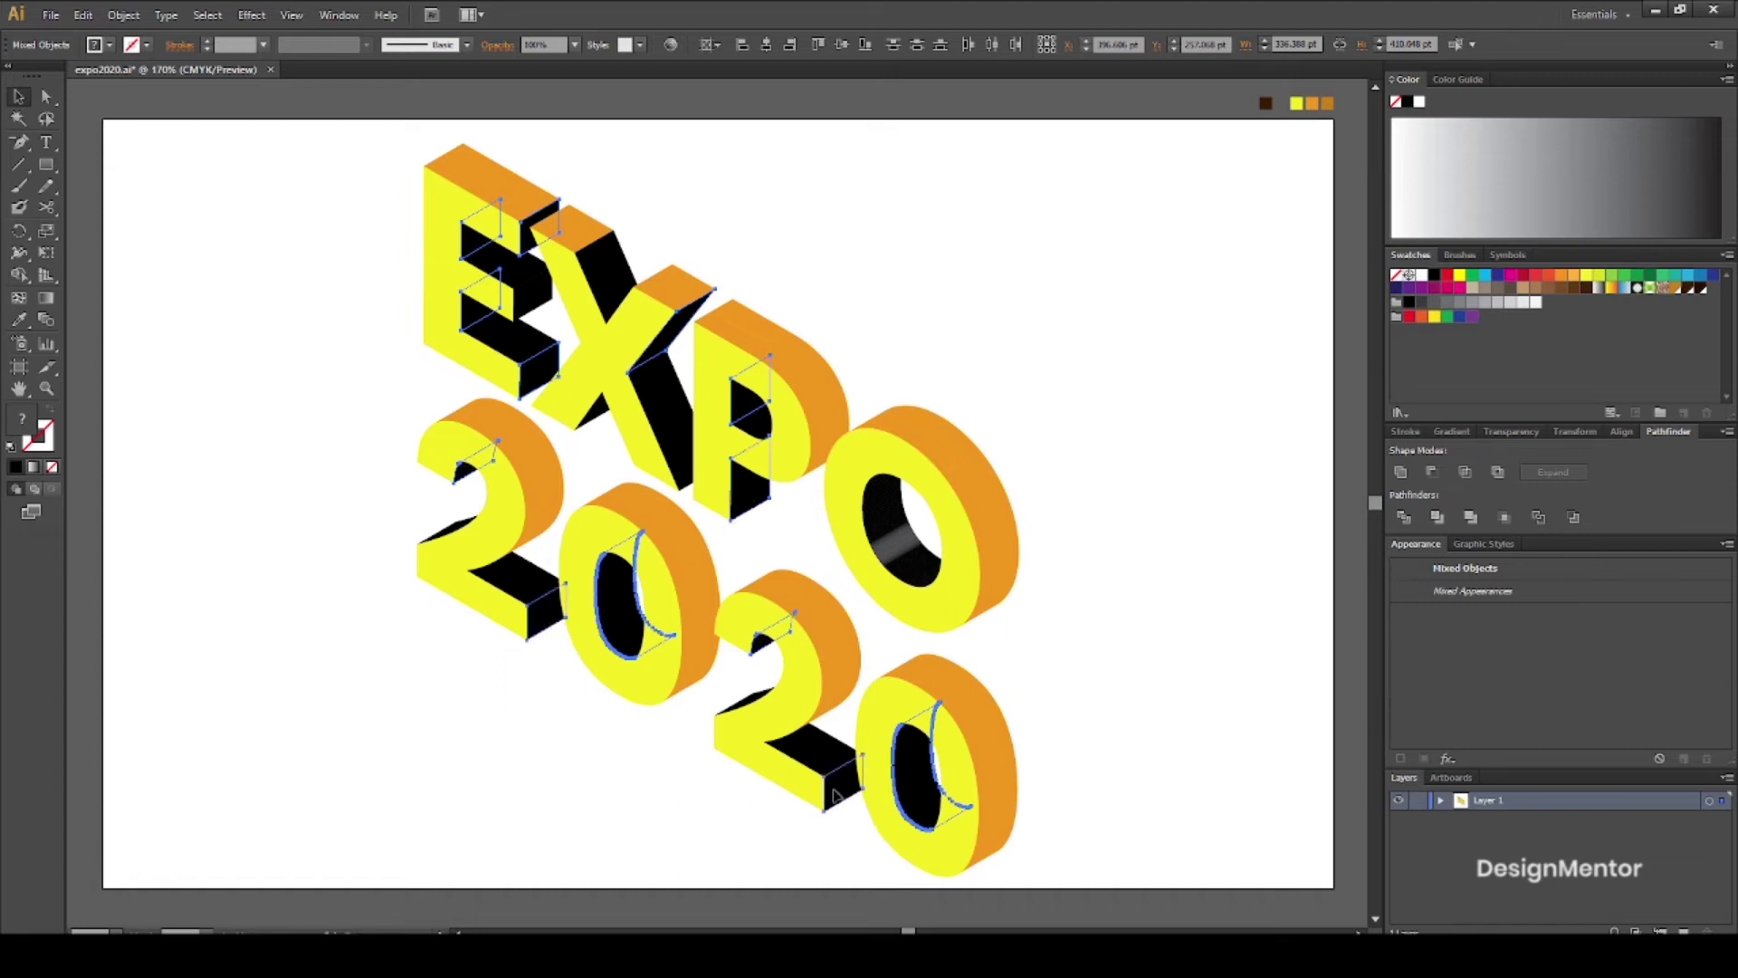
key("i")
left_click(1322, 107)
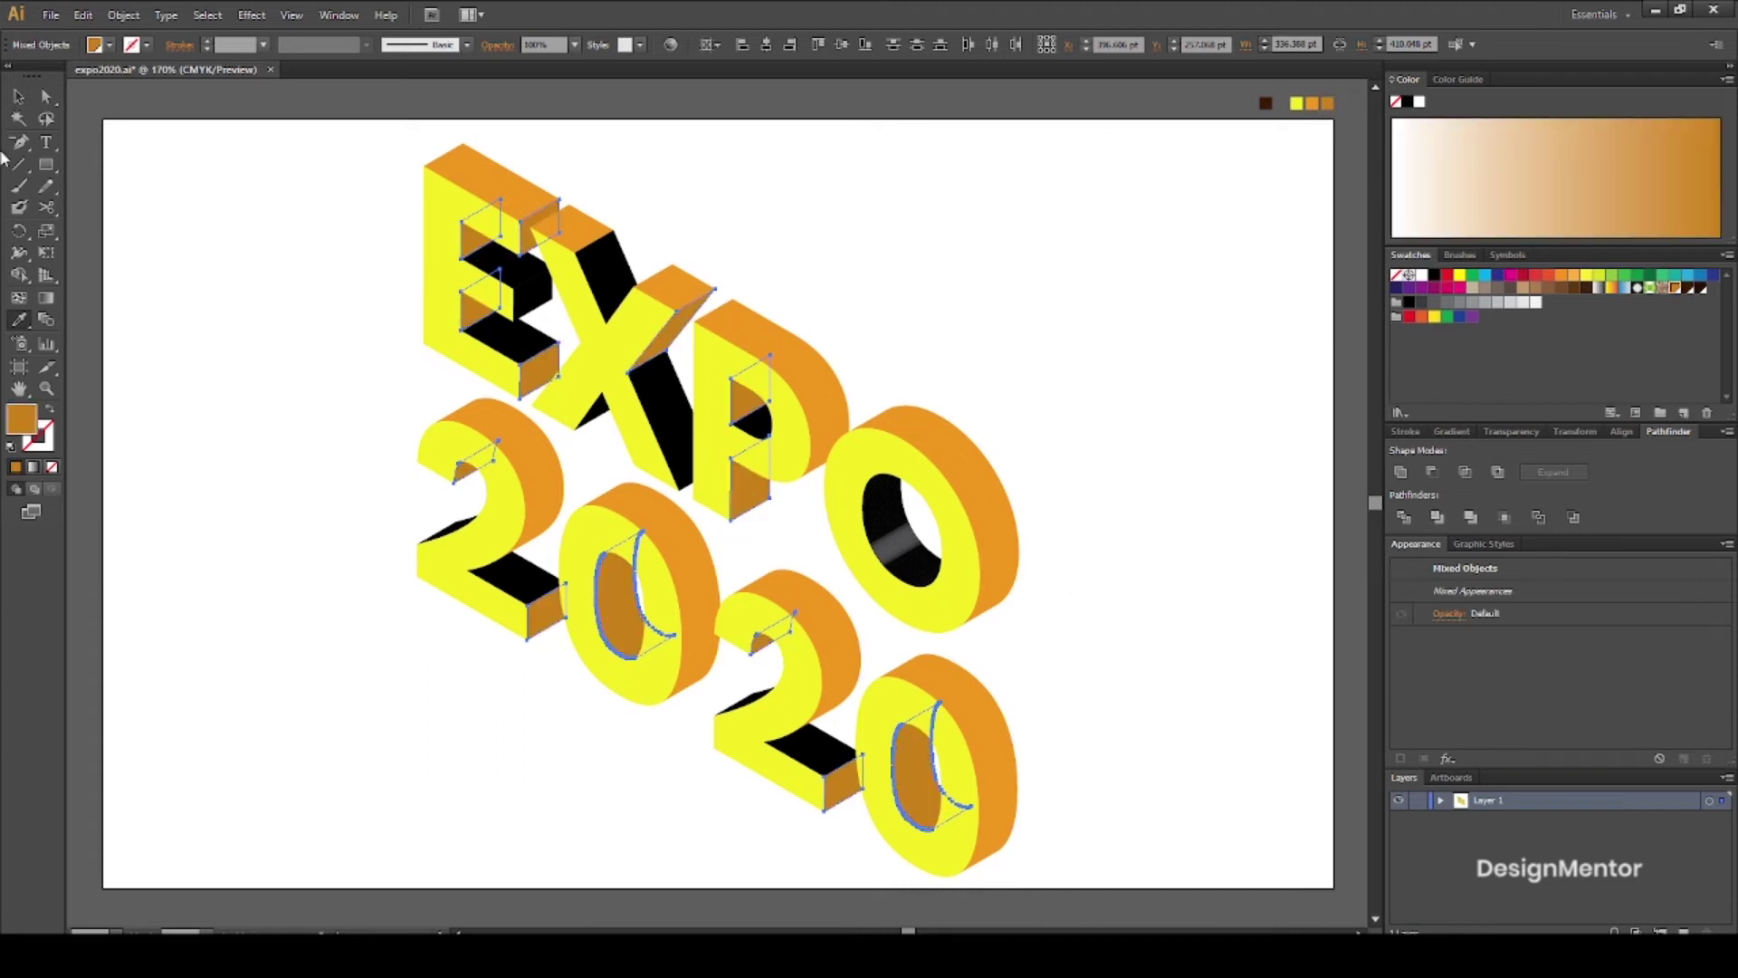
left_click(18, 96)
left_click(257, 110)
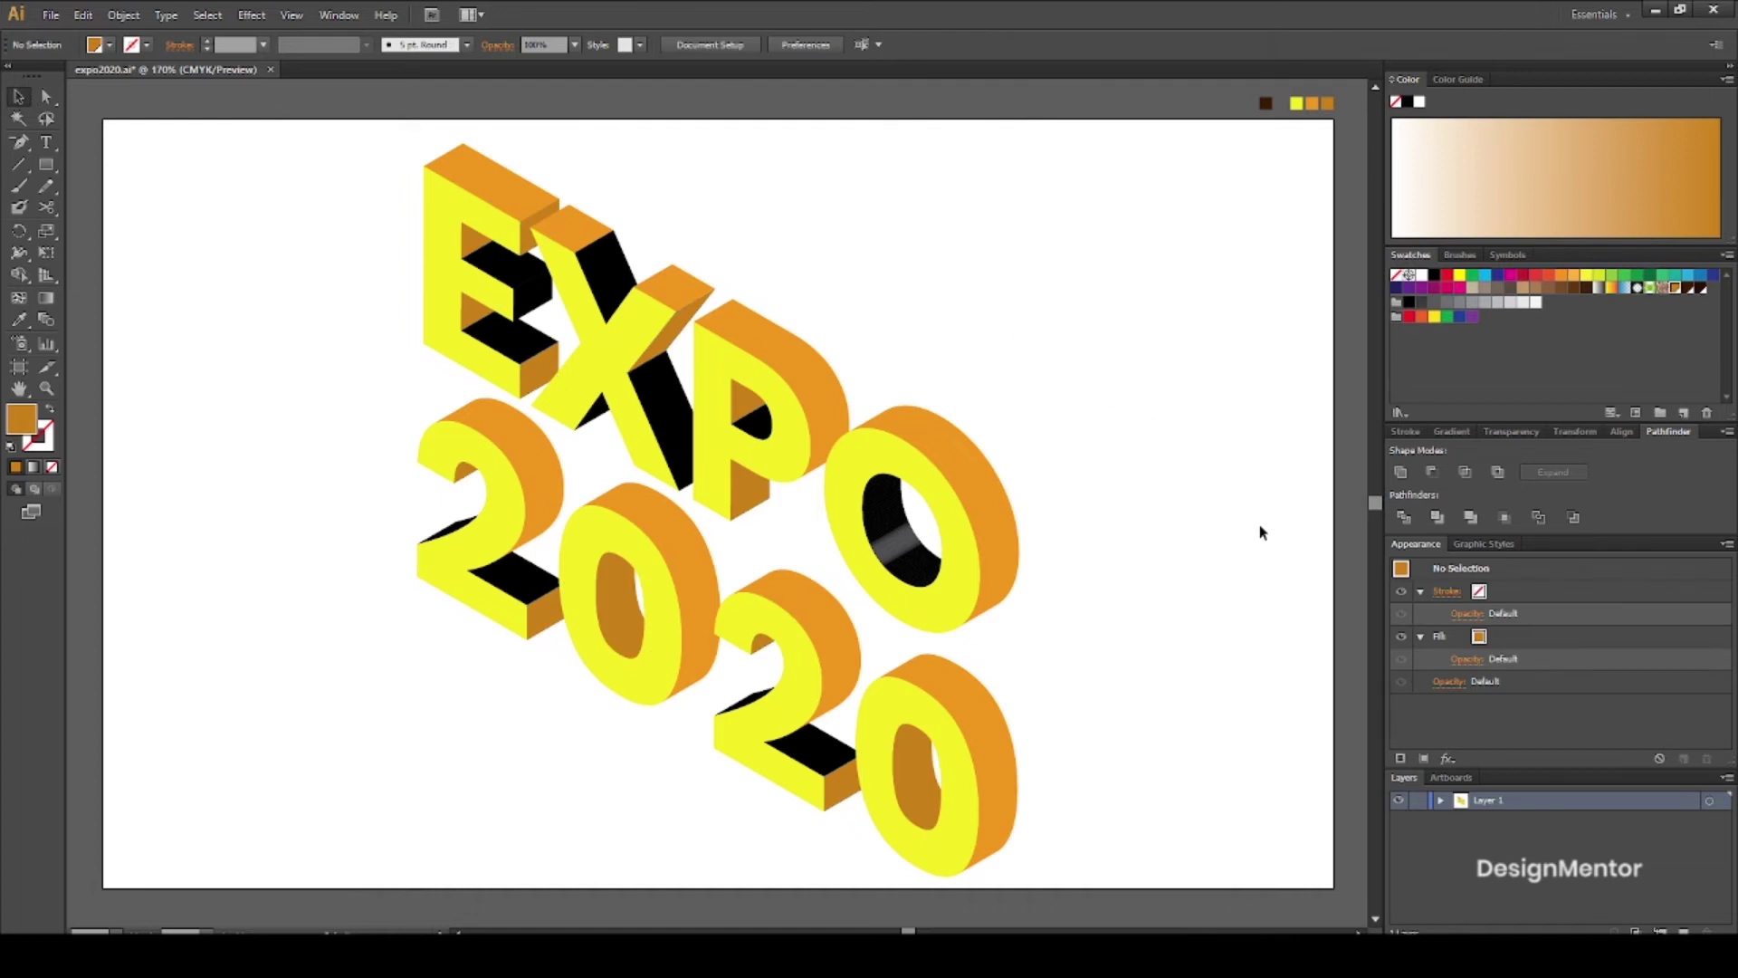
Turn the E's remaining black face orange with the Eyedropper
left_click(892, 534)
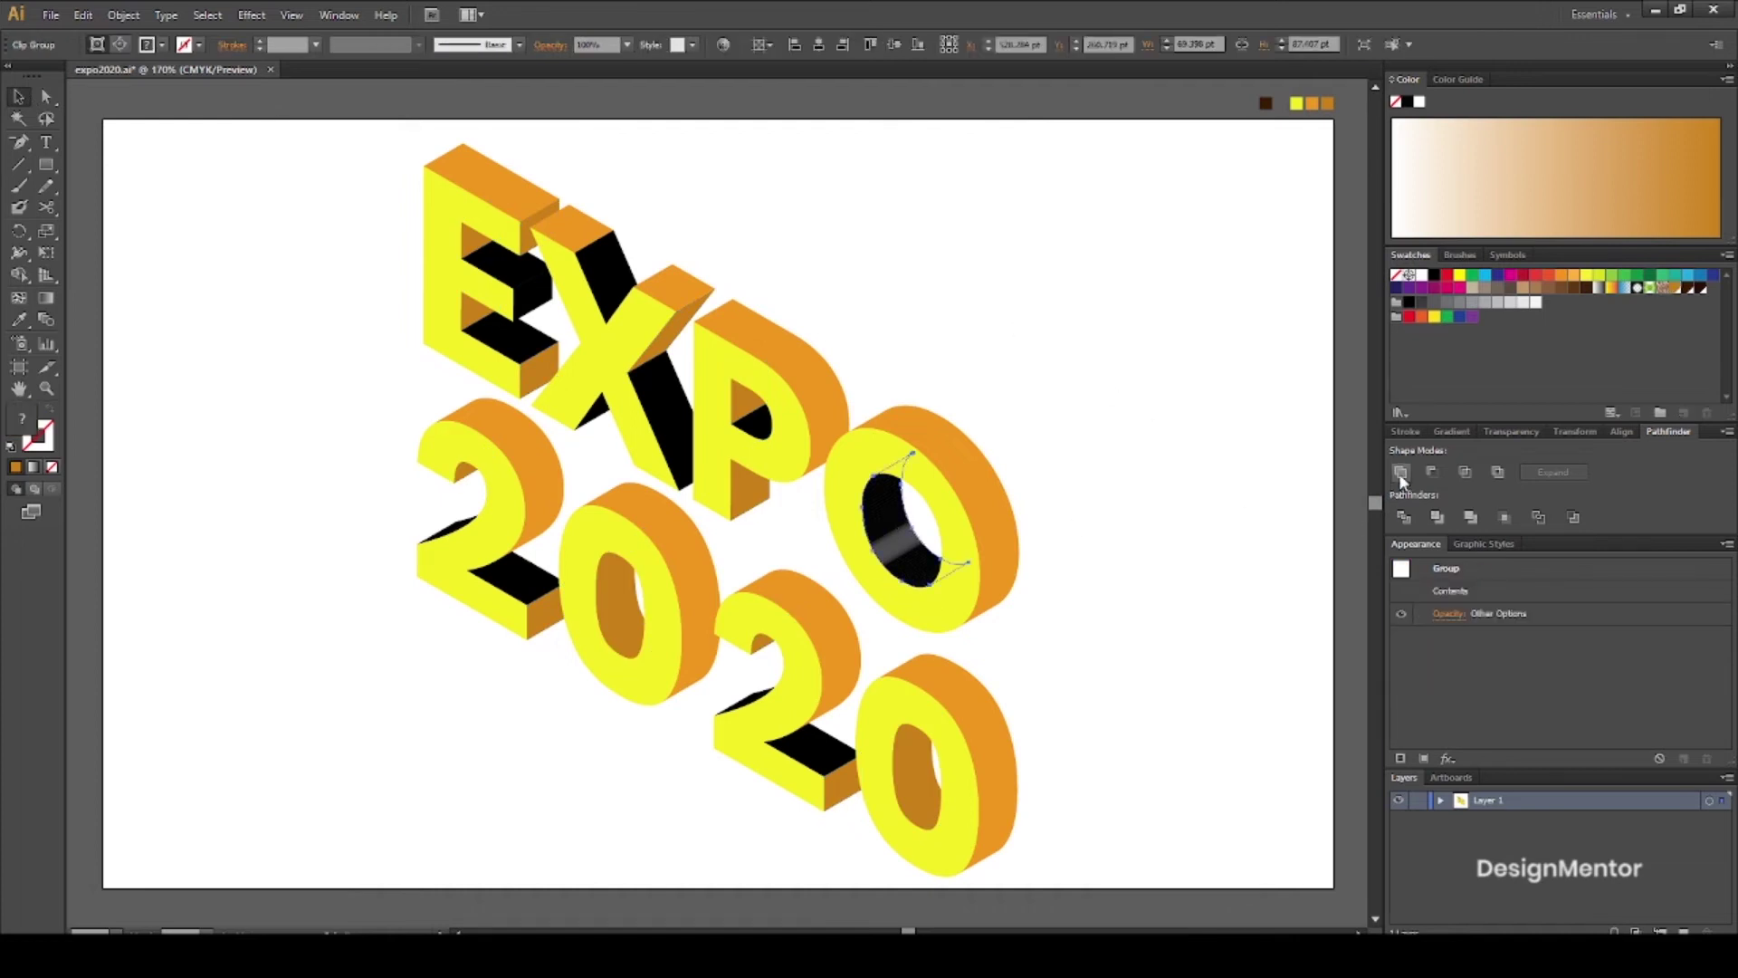
left_click(1222, 491)
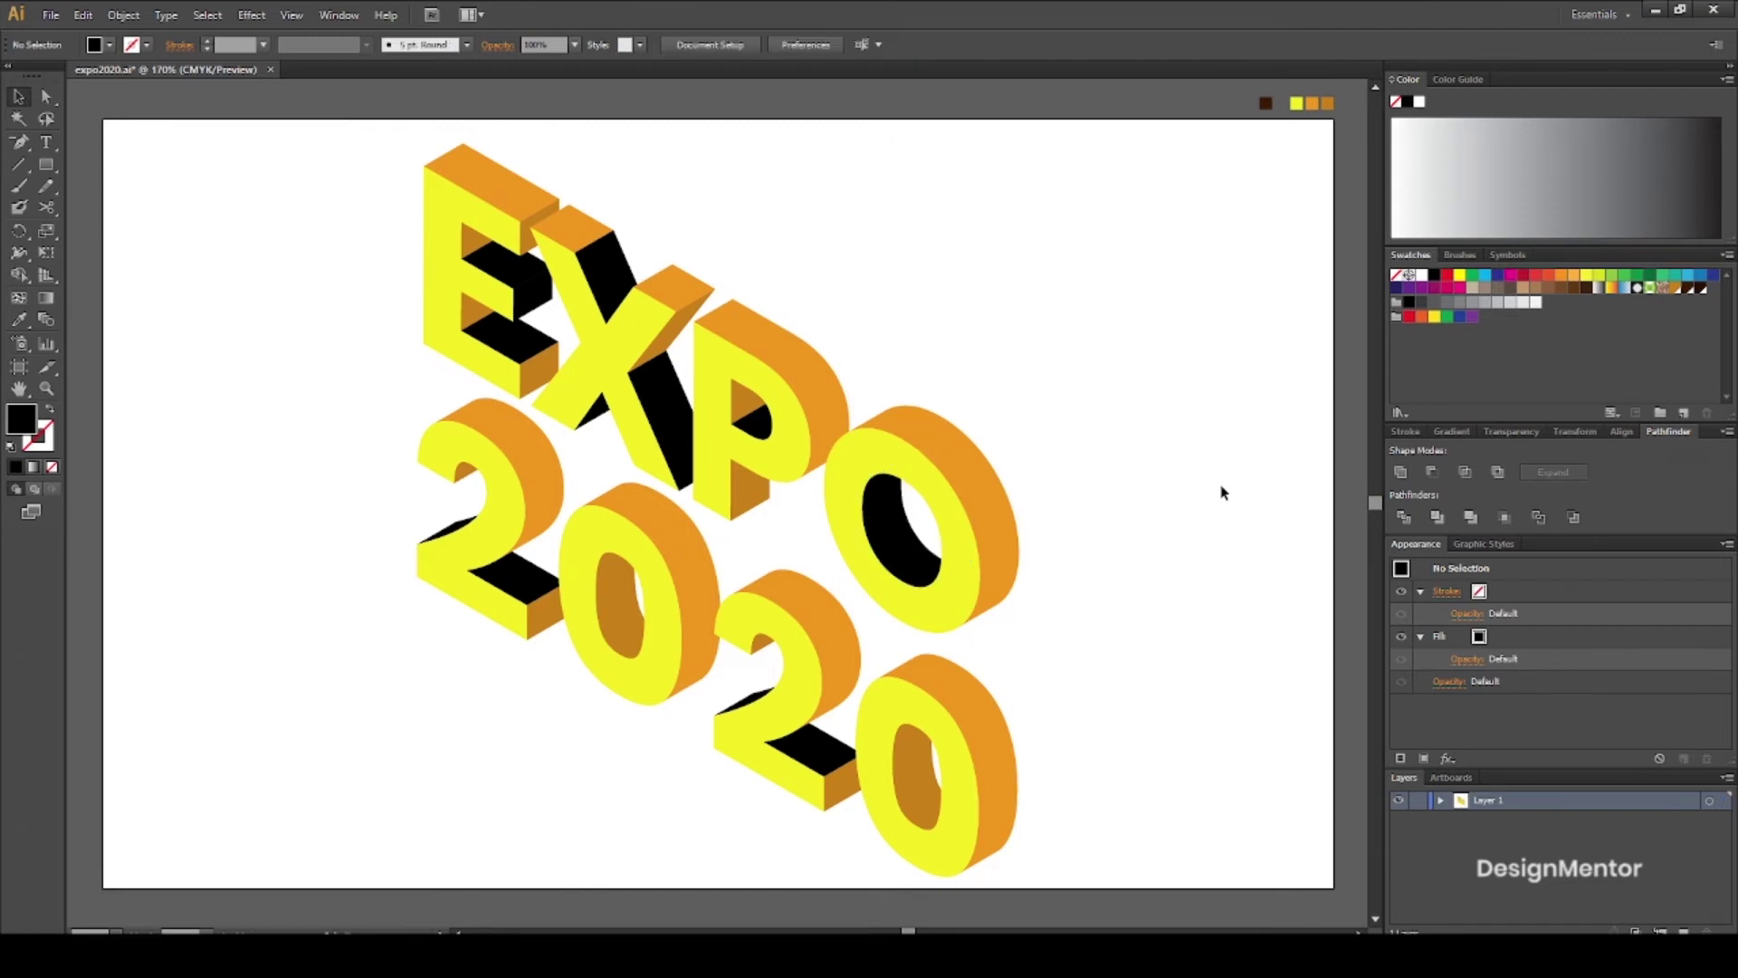
left_click(539, 313)
key("i")
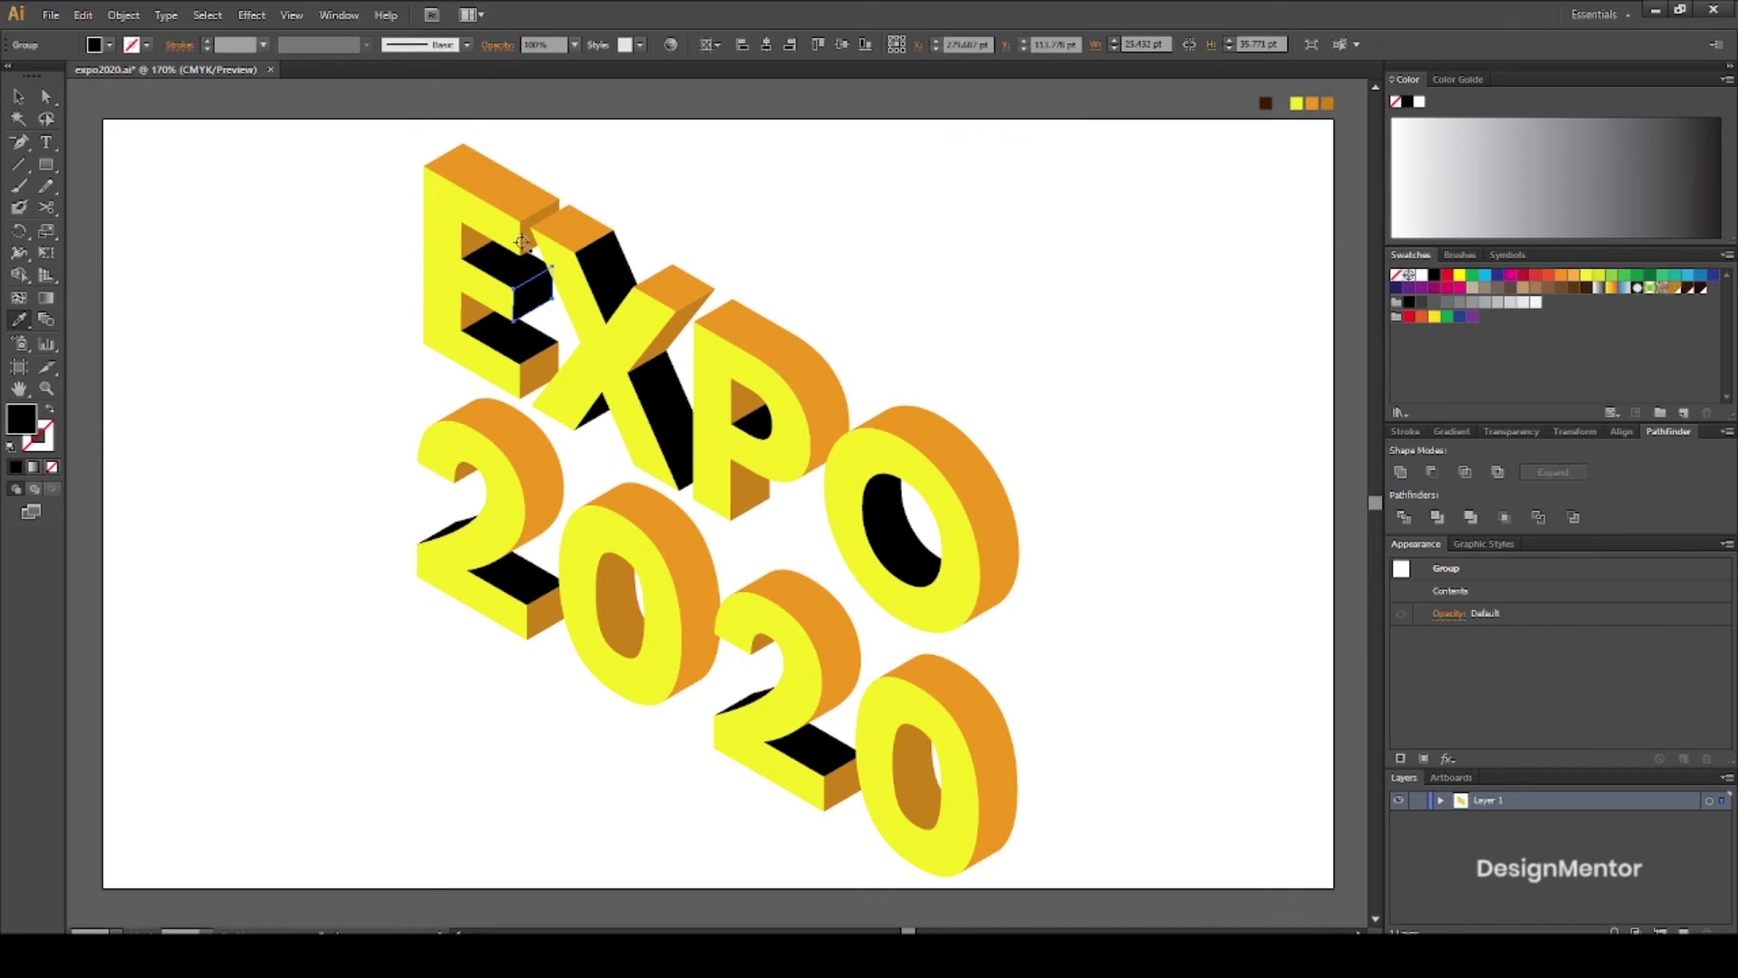
left_click(525, 239)
key("v")
left_click(817, 134)
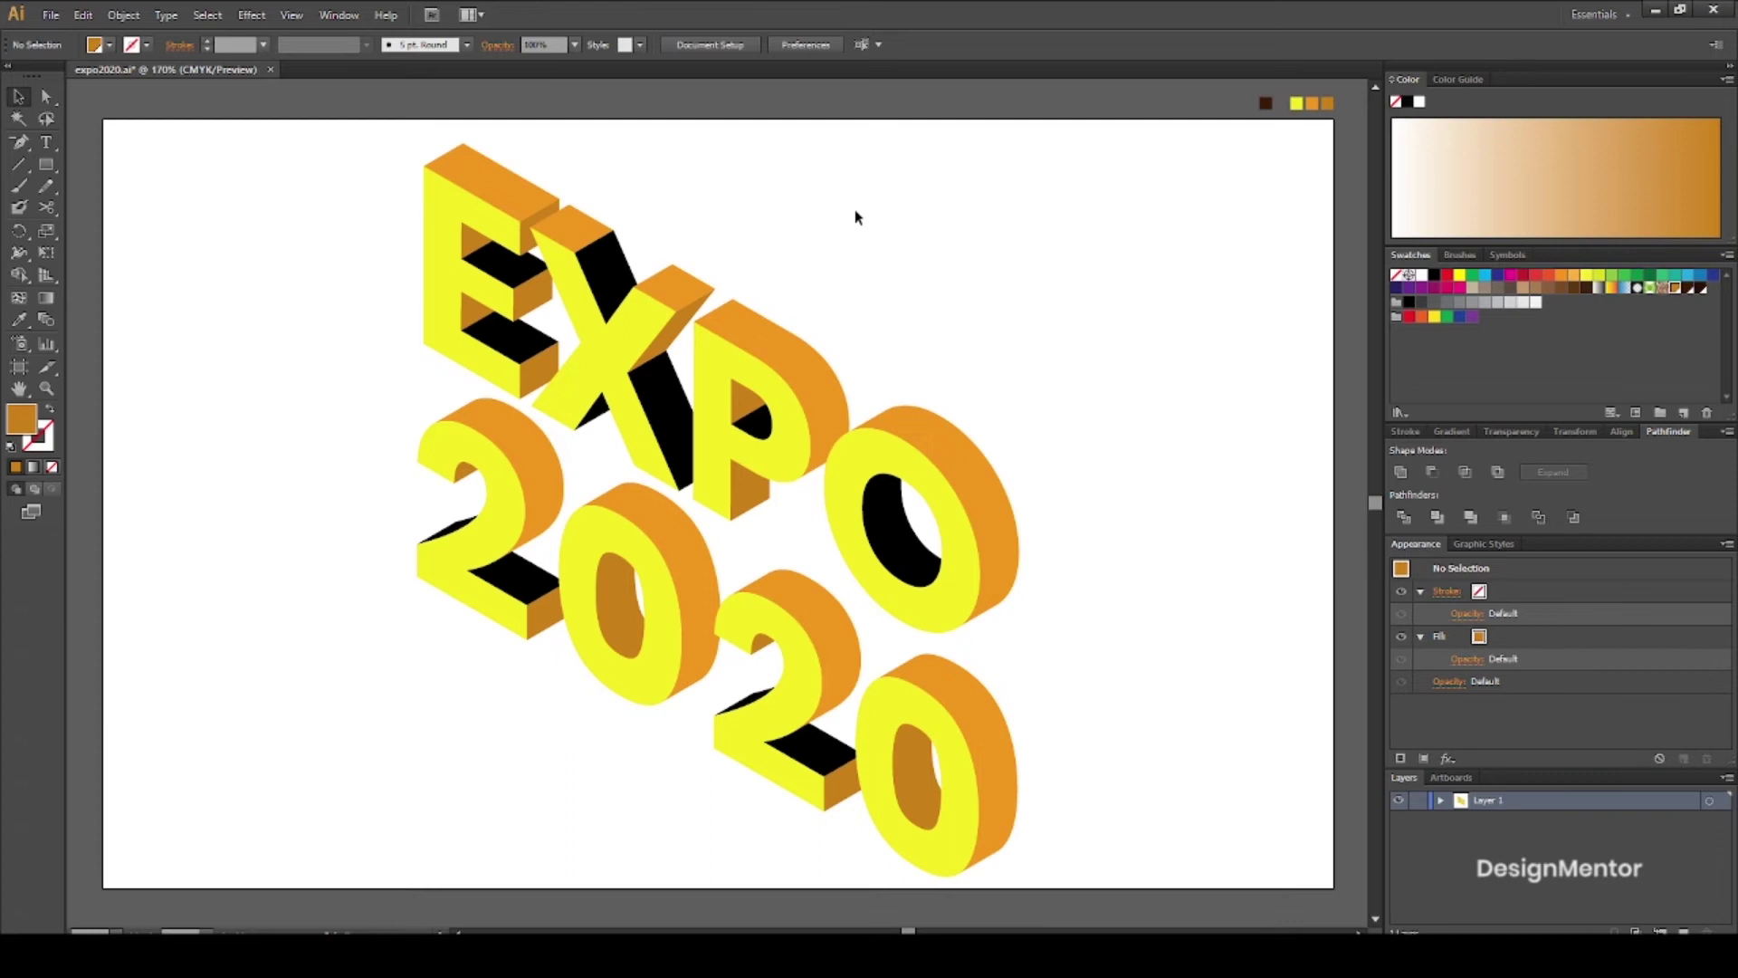
Turn the black faces of the first and second 2 orange
left_click(529, 584)
key("i")
left_click(491, 180)
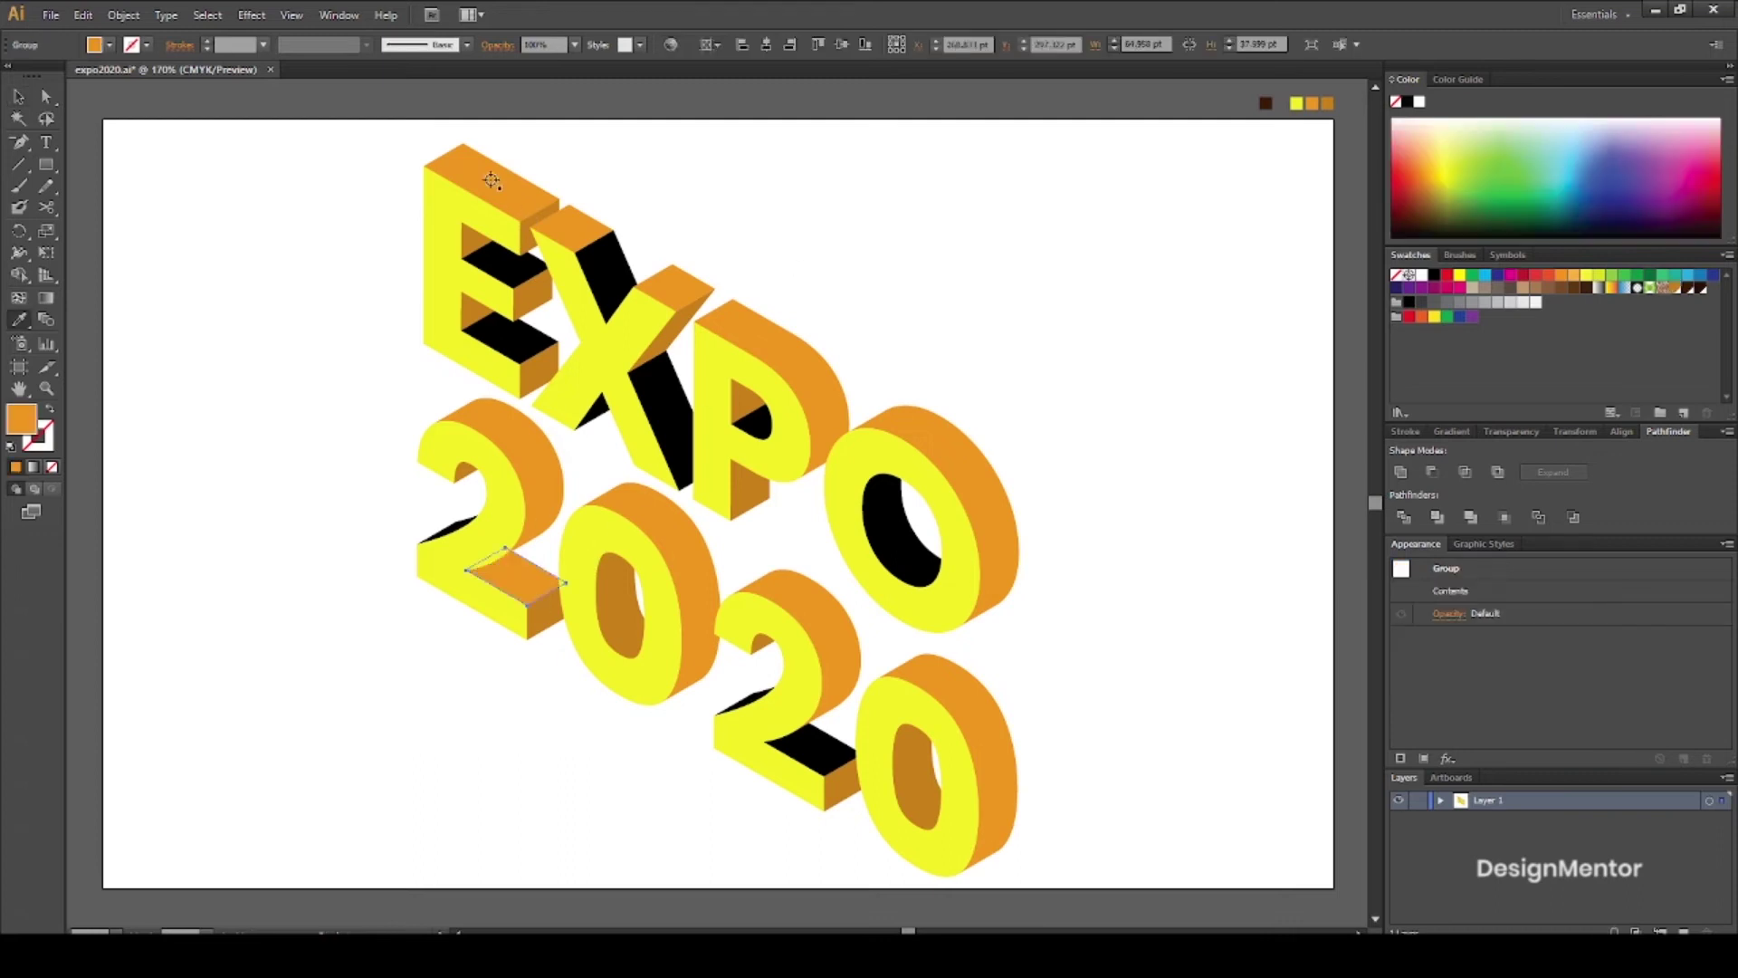
left_click(18, 96)
left_click(187, 96)
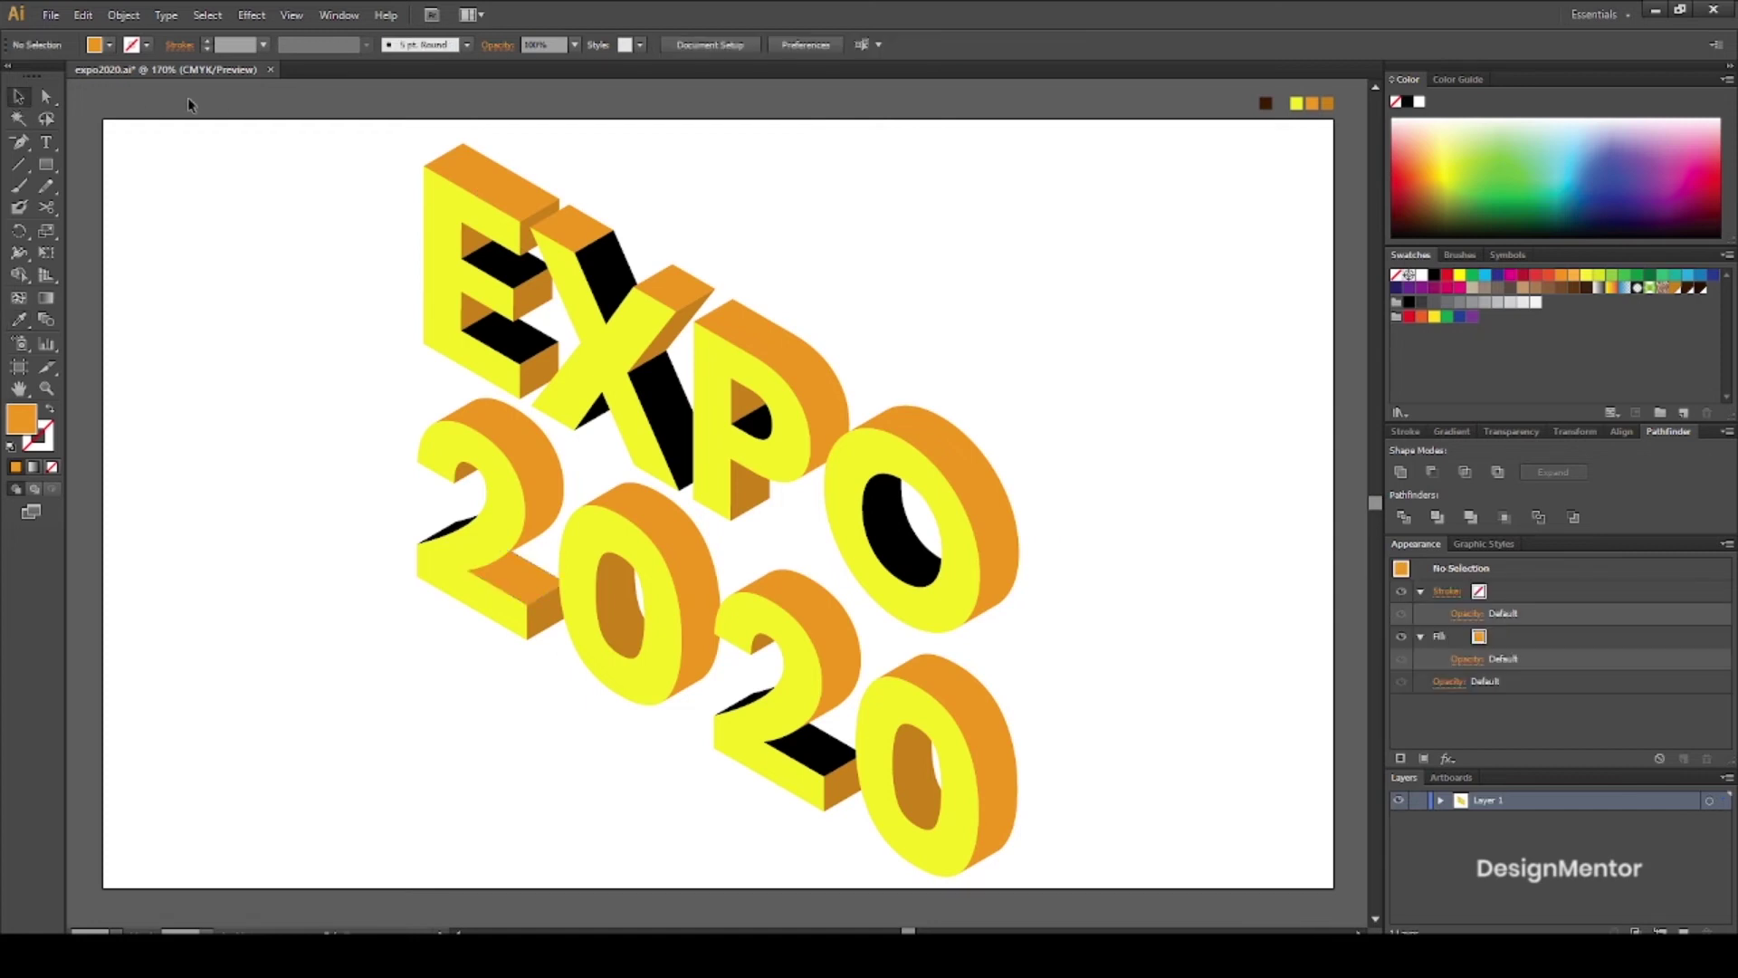
left_click(826, 746)
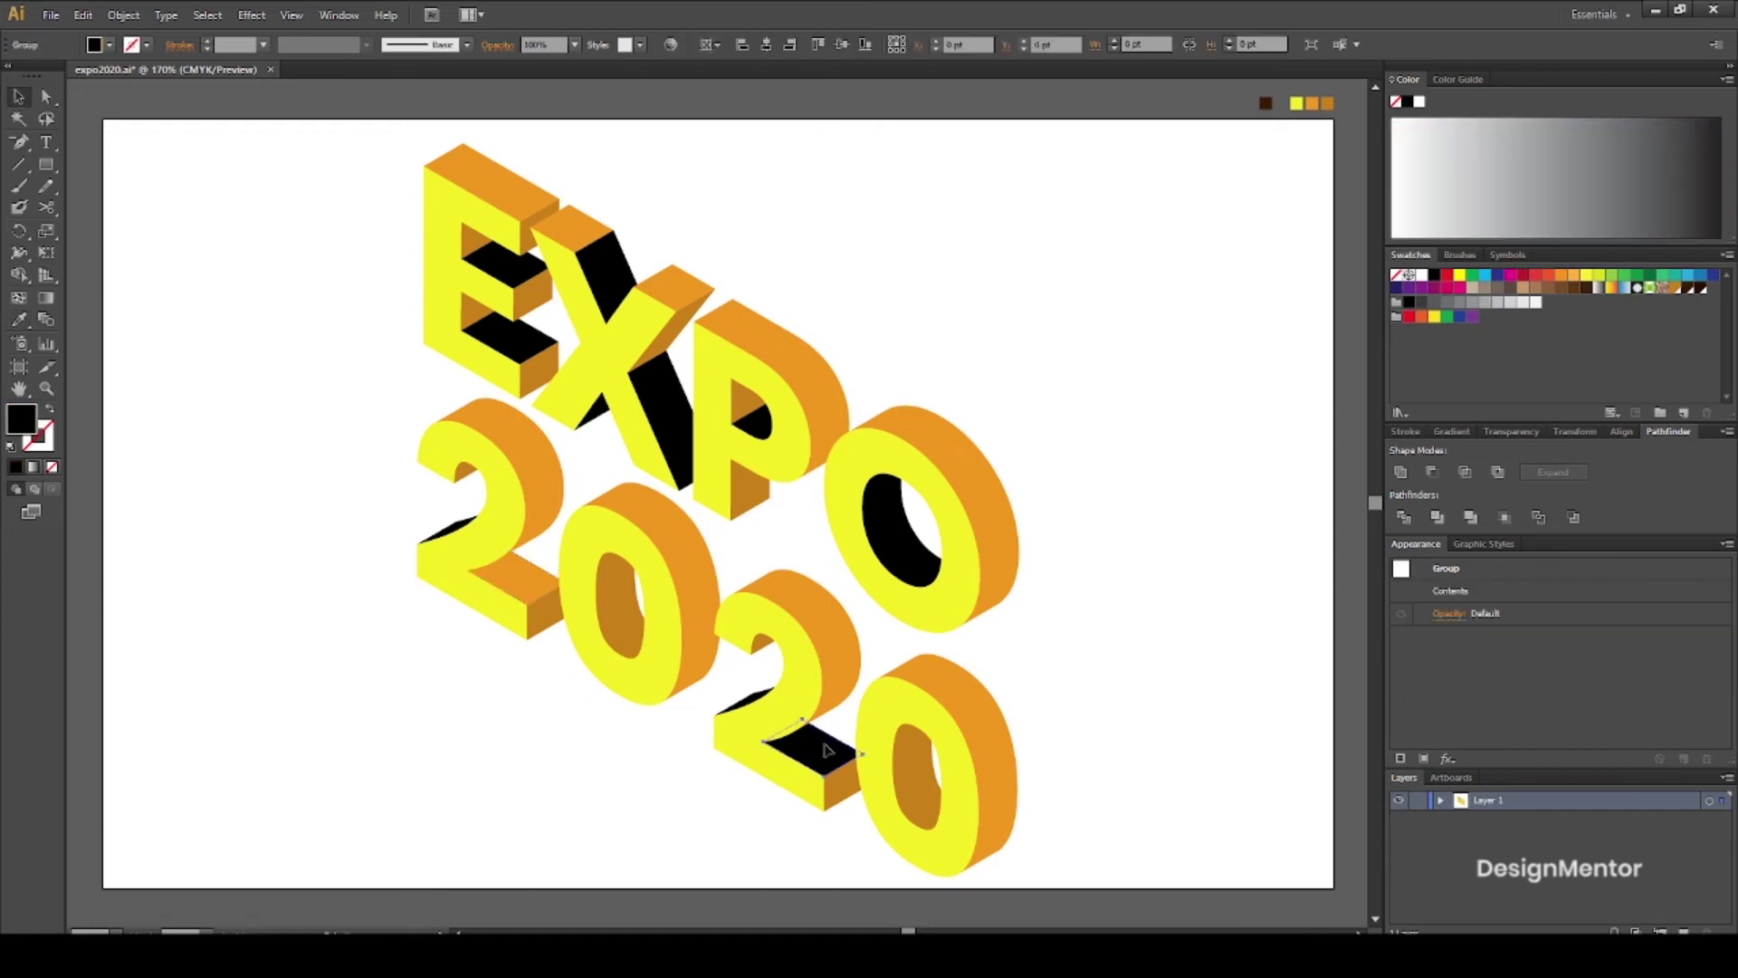
key("i")
left_click(516, 591)
left_click(18, 96)
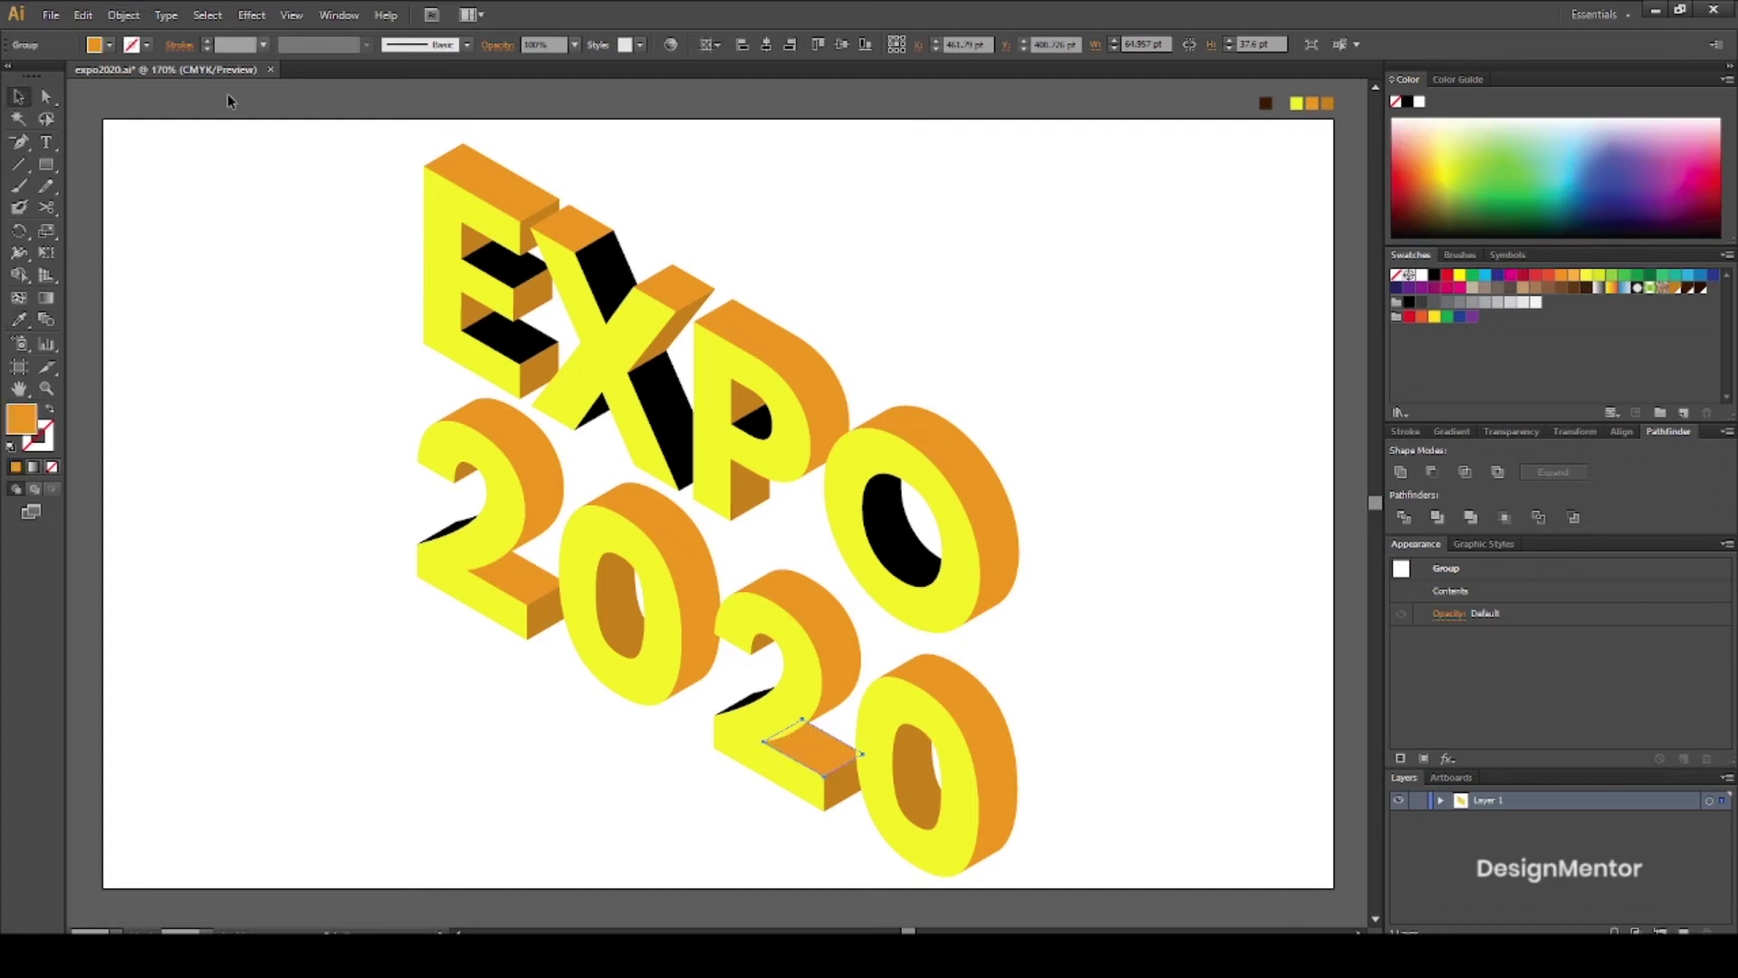
left_click(226, 94)
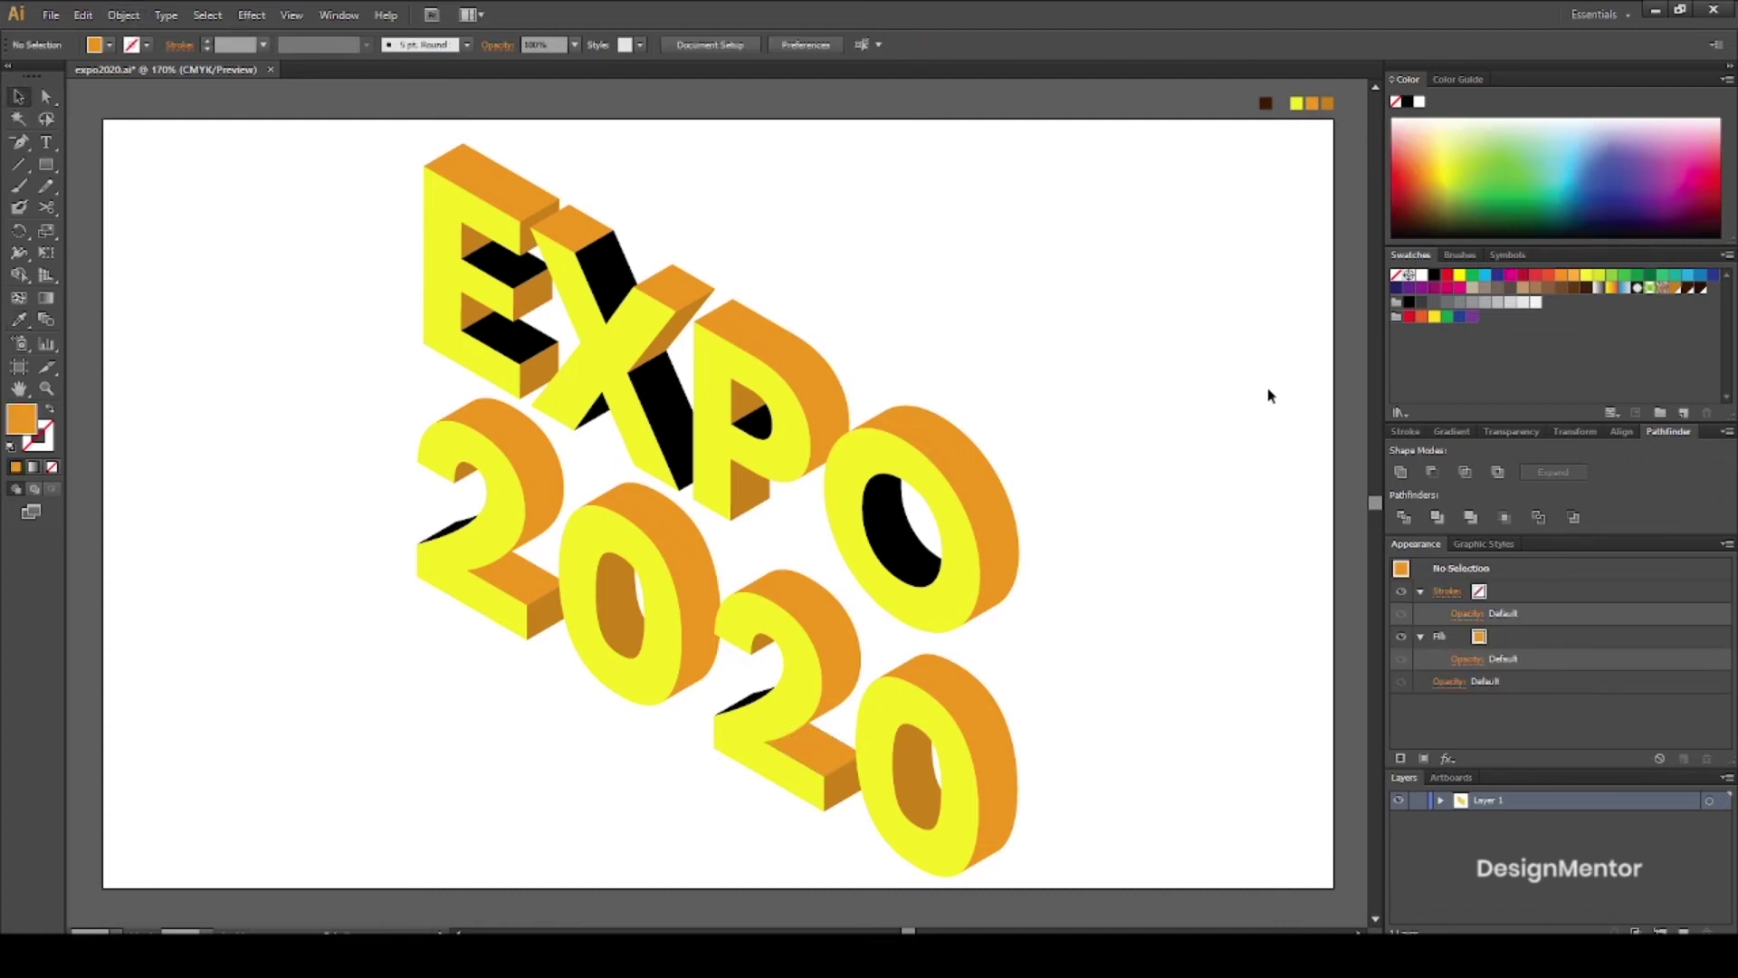
Colour the O's black inner face darker orange
left_click(908, 546)
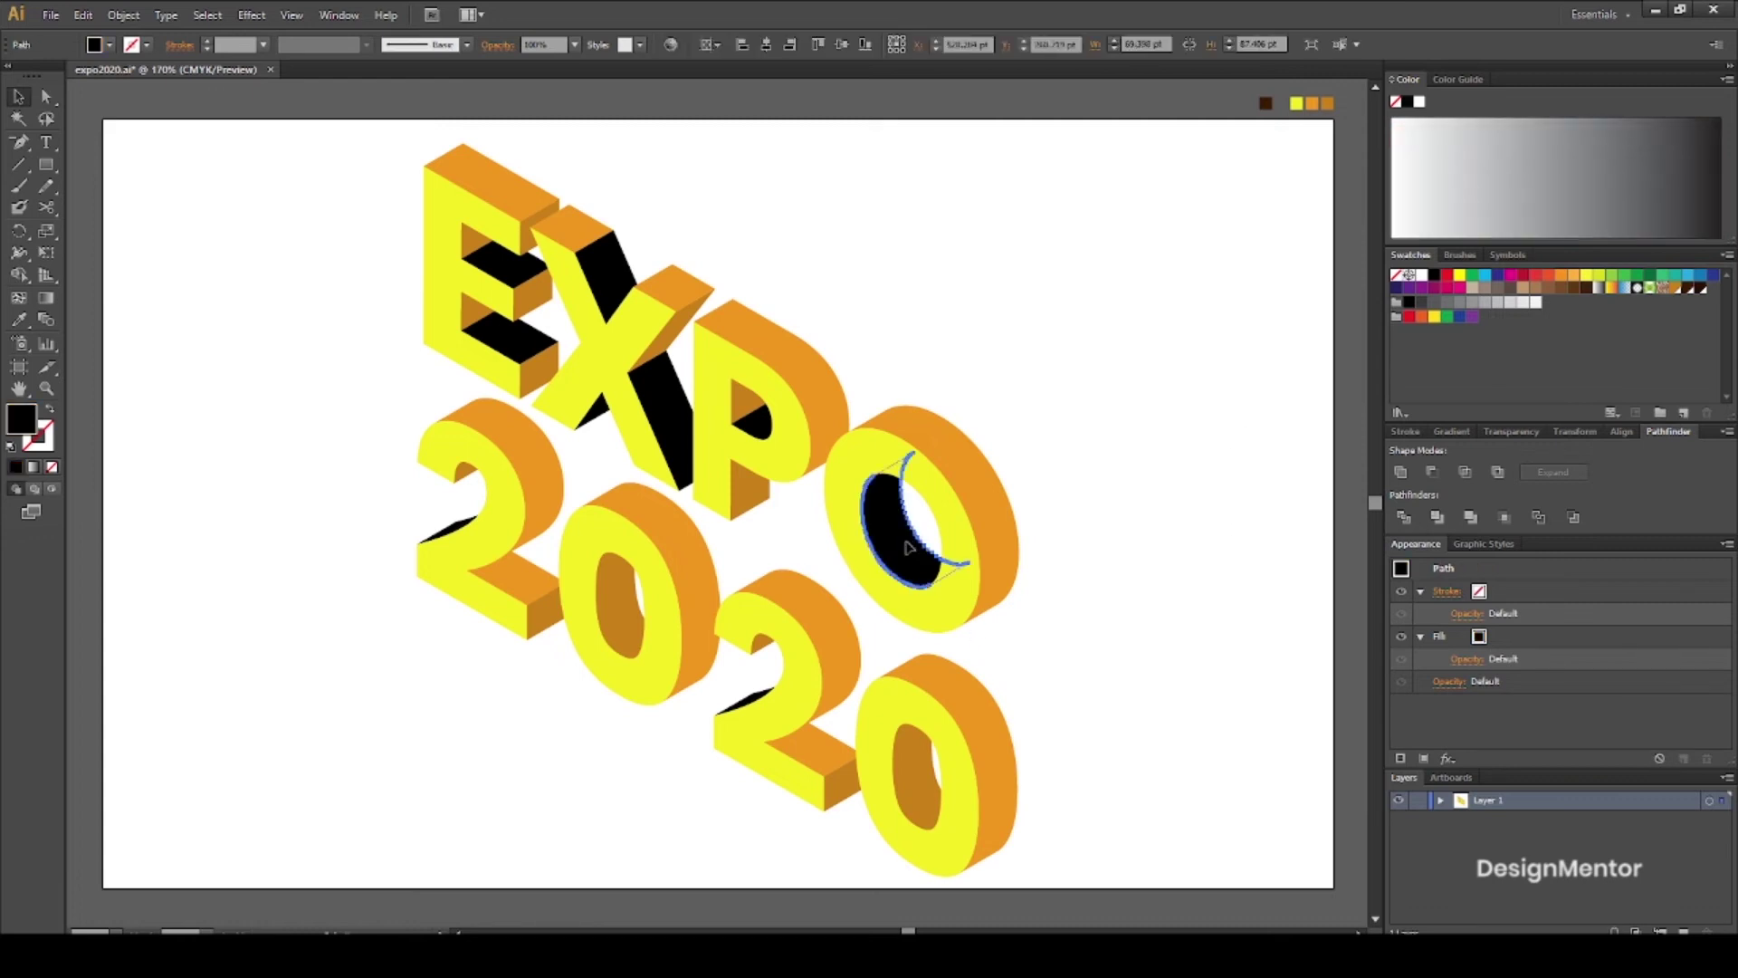
key("i")
left_click(741, 400)
left_click(18, 96)
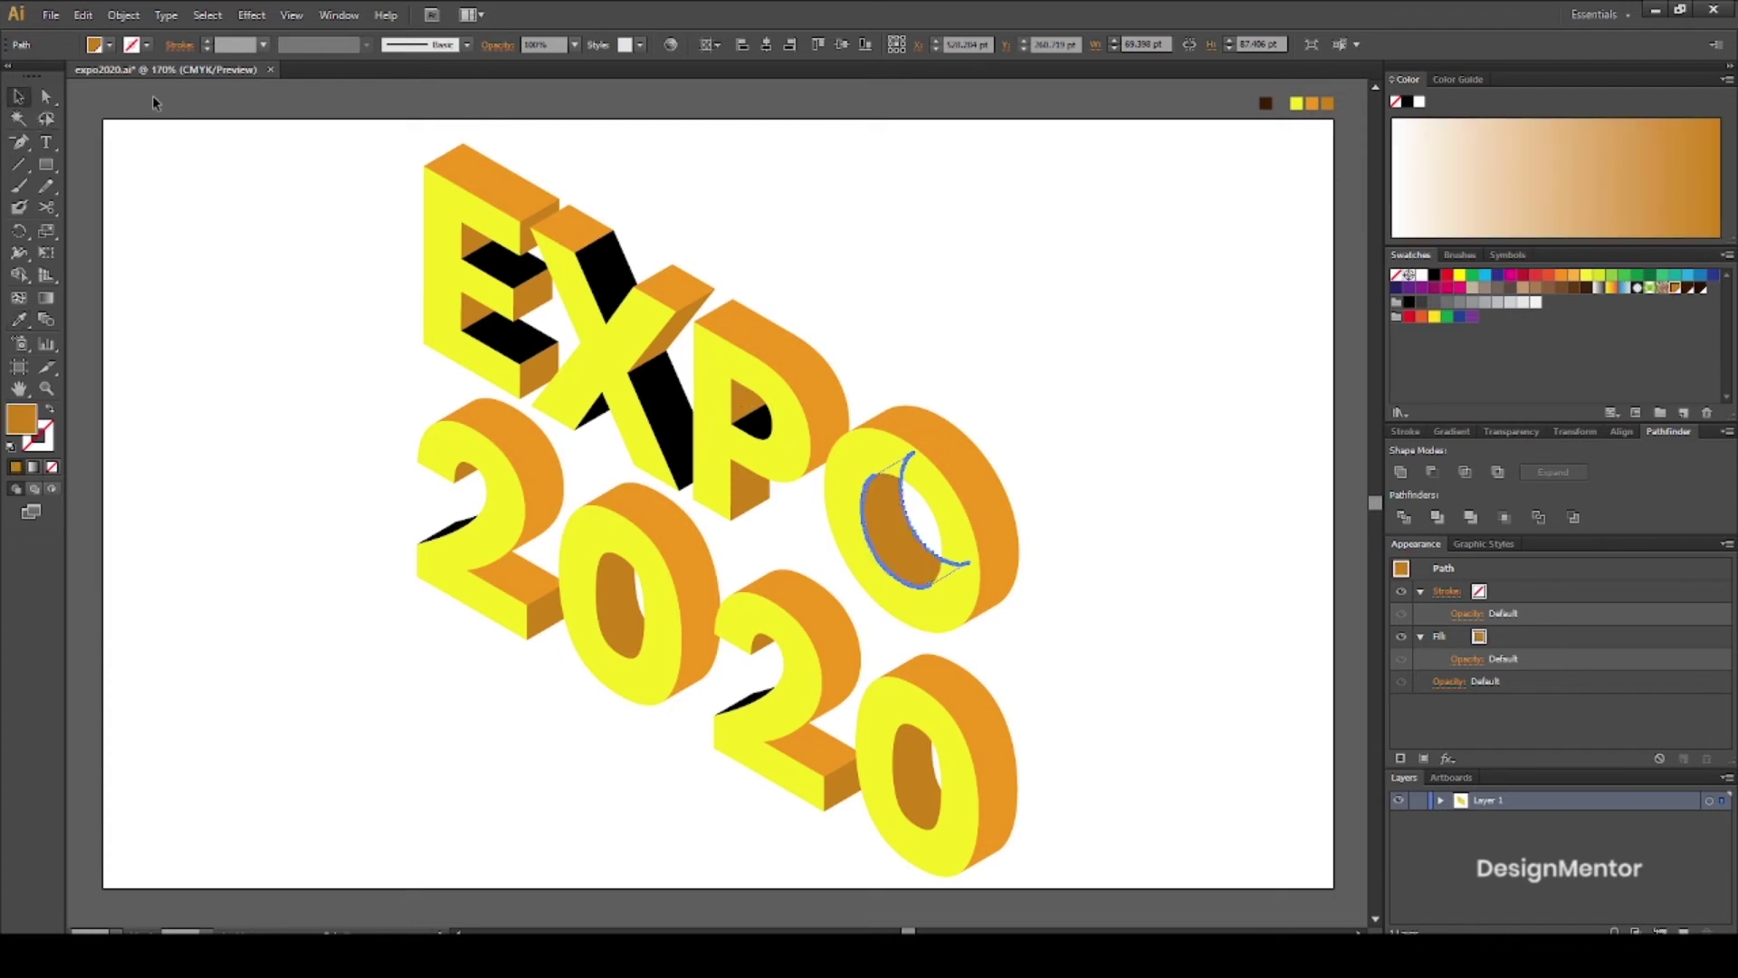
left_click(178, 97)
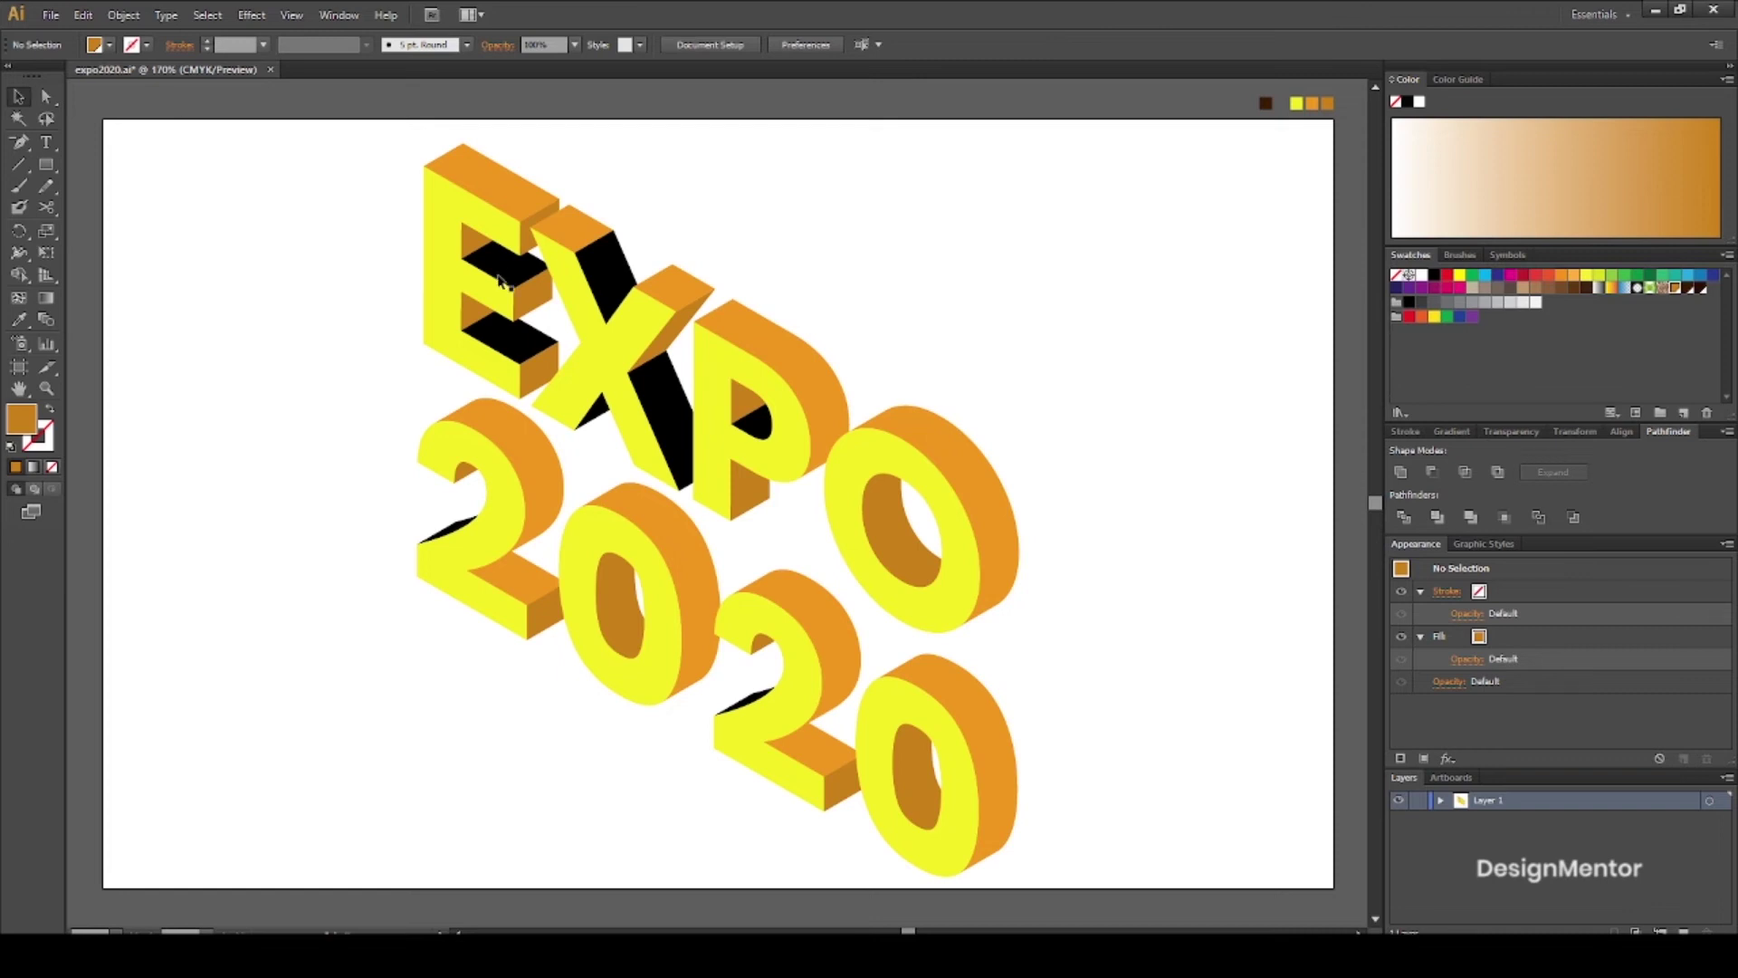
Fill the X's black inner face and its black shadow with orange
left_click(597, 415)
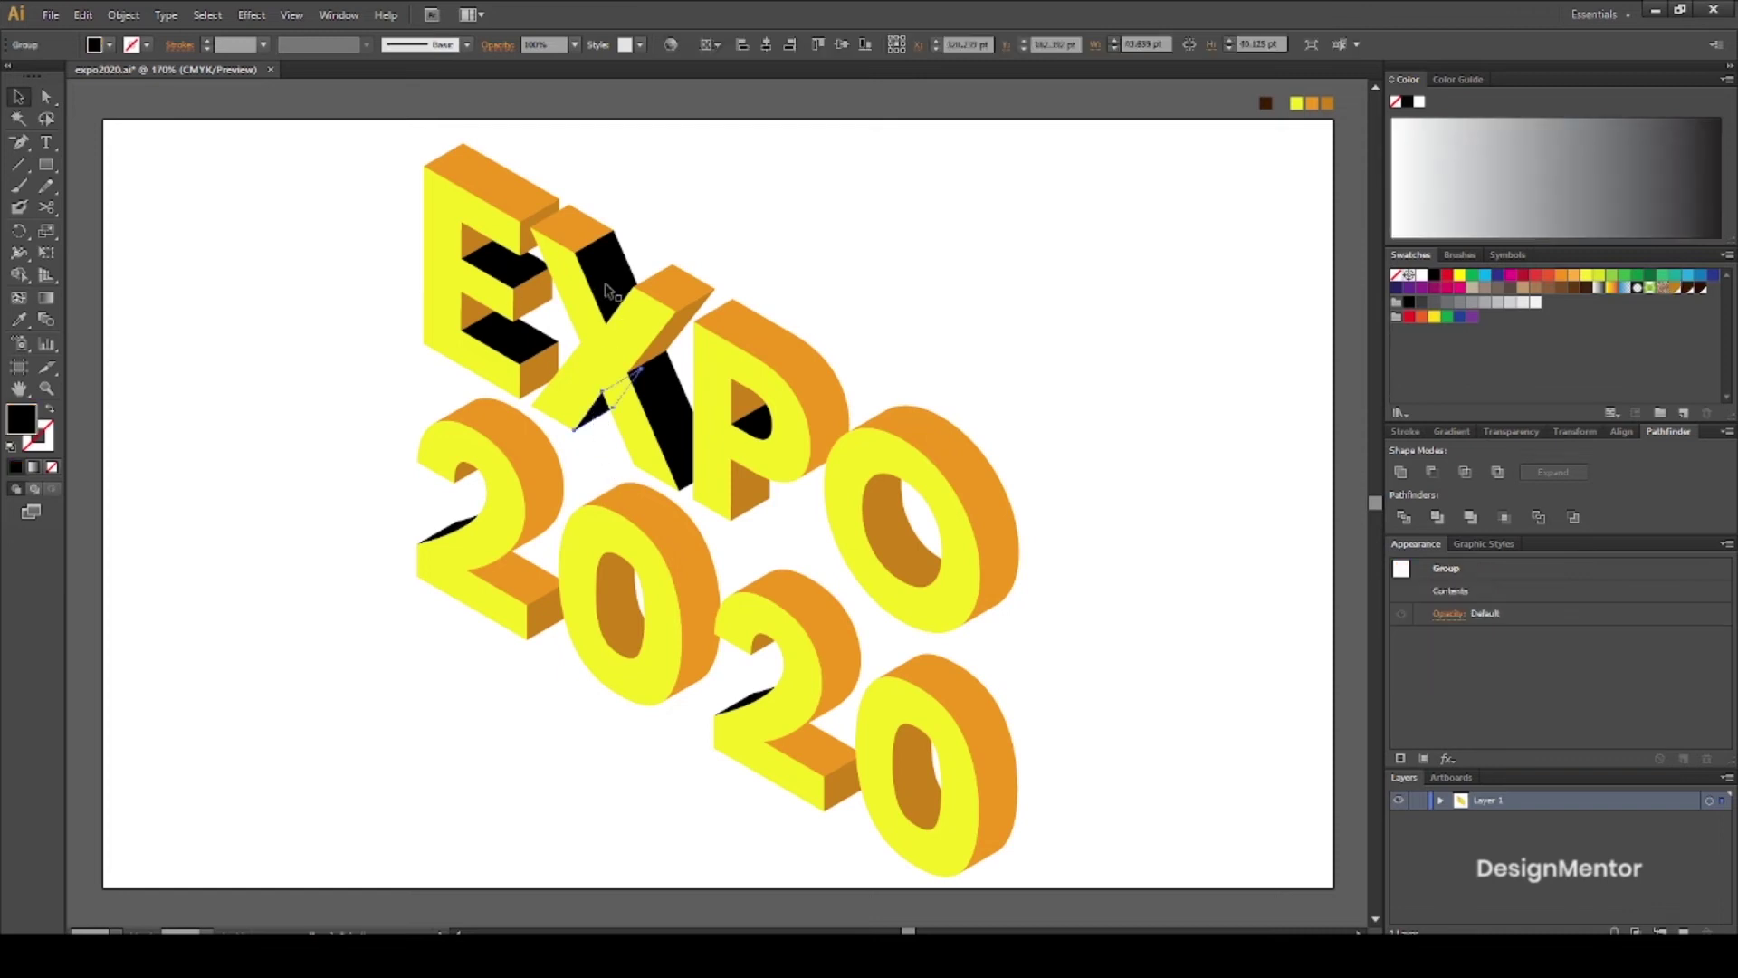
key("i")
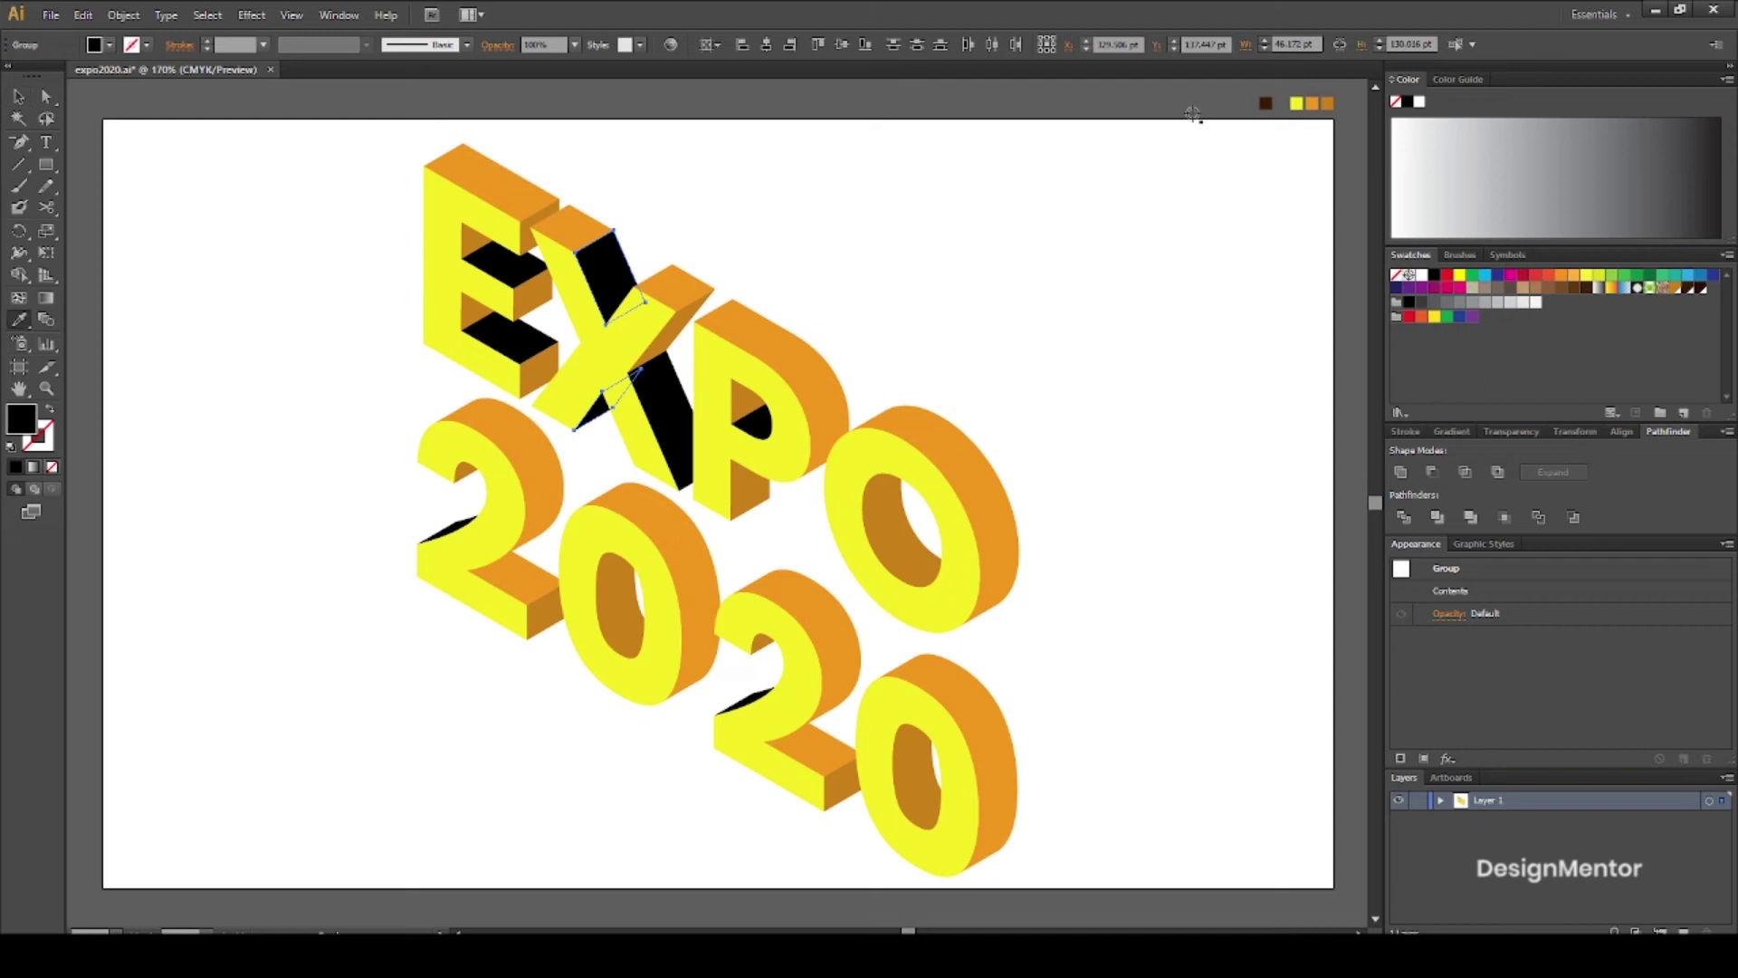
left_click(1328, 102)
left_click(18, 96)
left_click(242, 102)
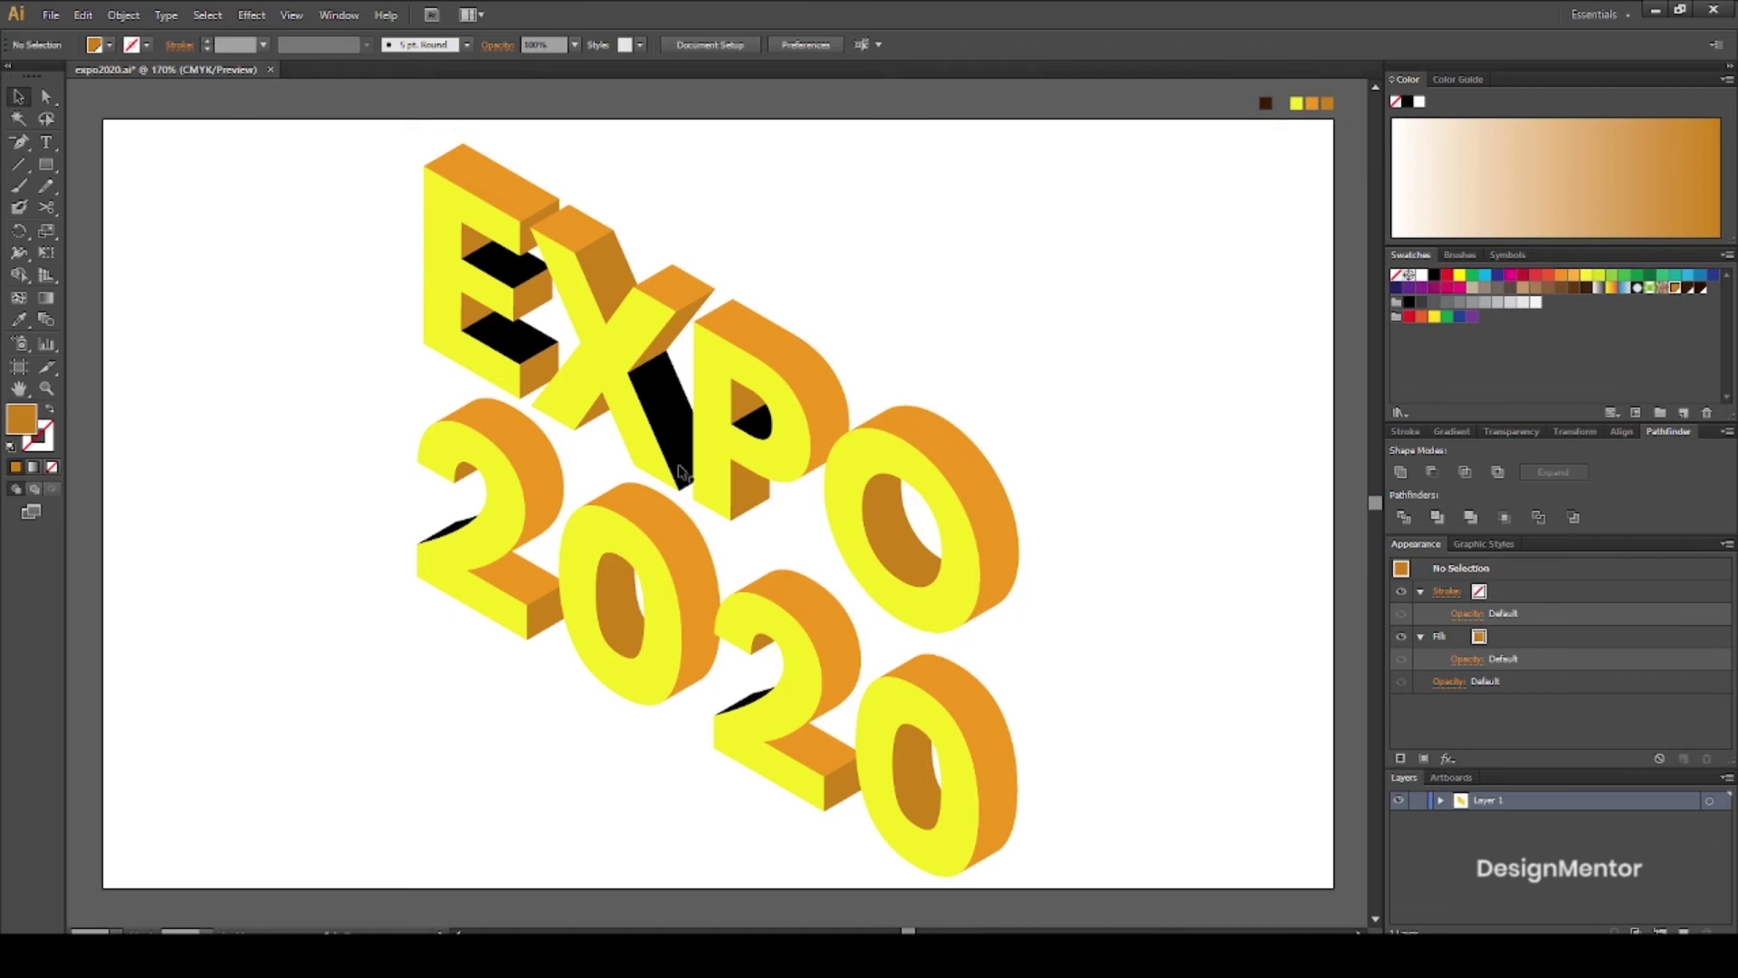
left_click(654, 412)
key("i")
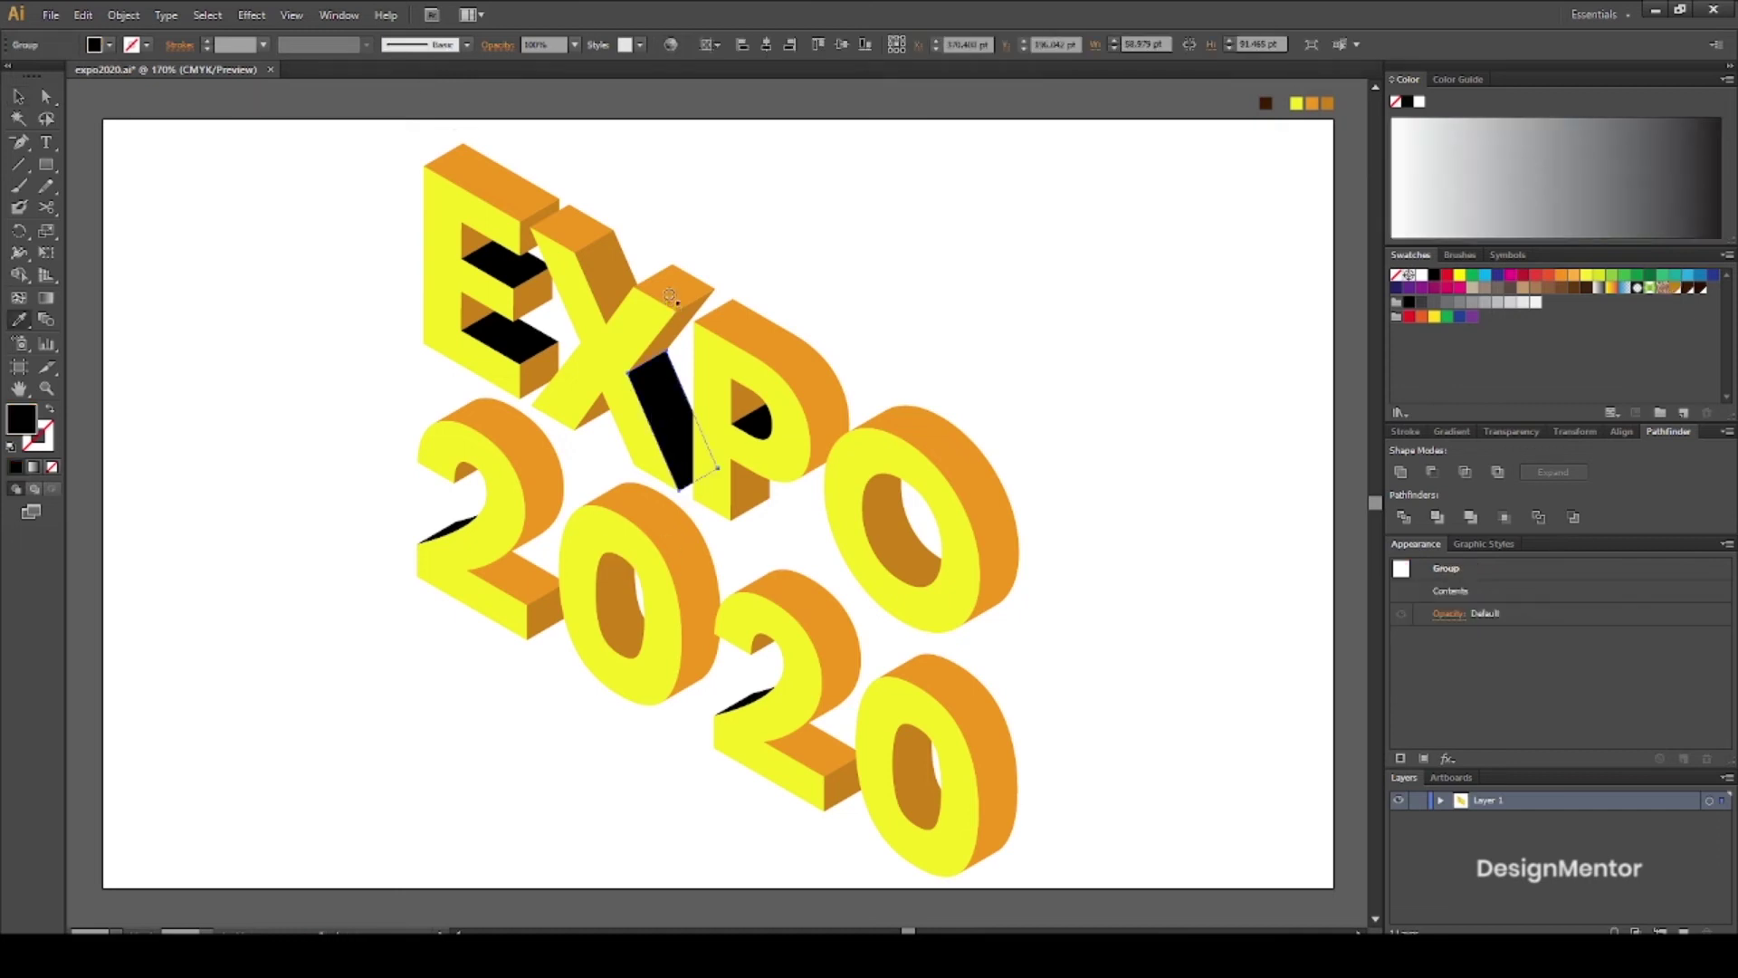
left_click(675, 291)
left_click(20, 97)
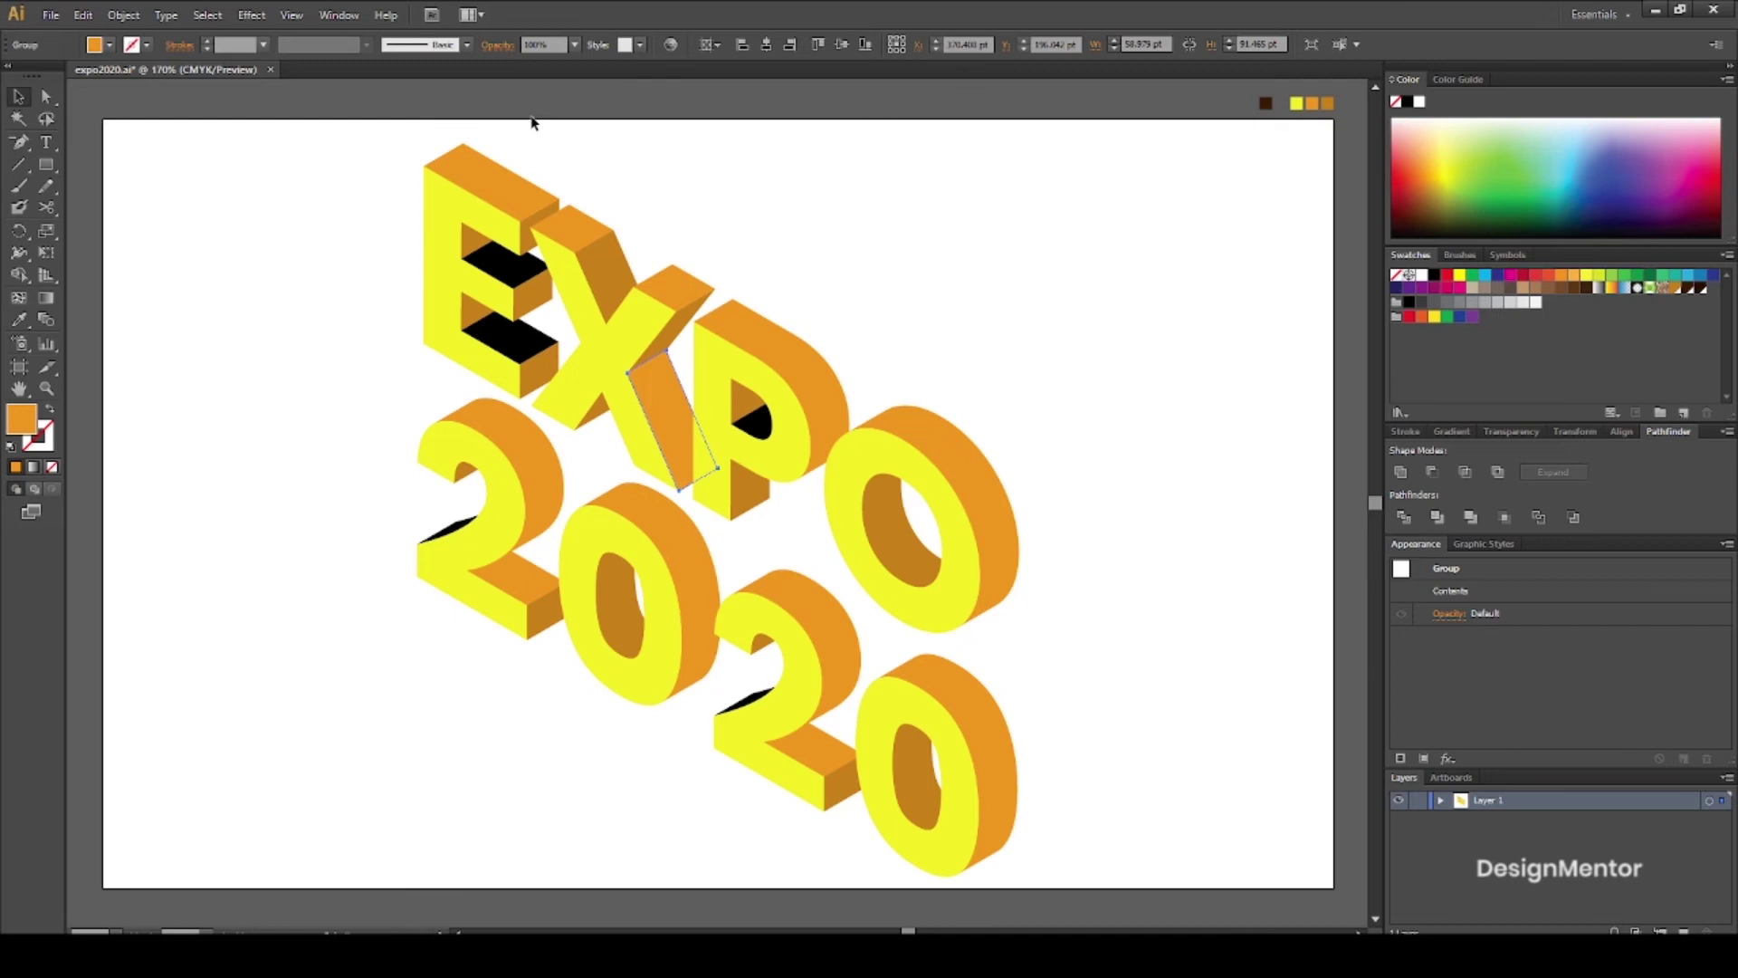
left_click(546, 100)
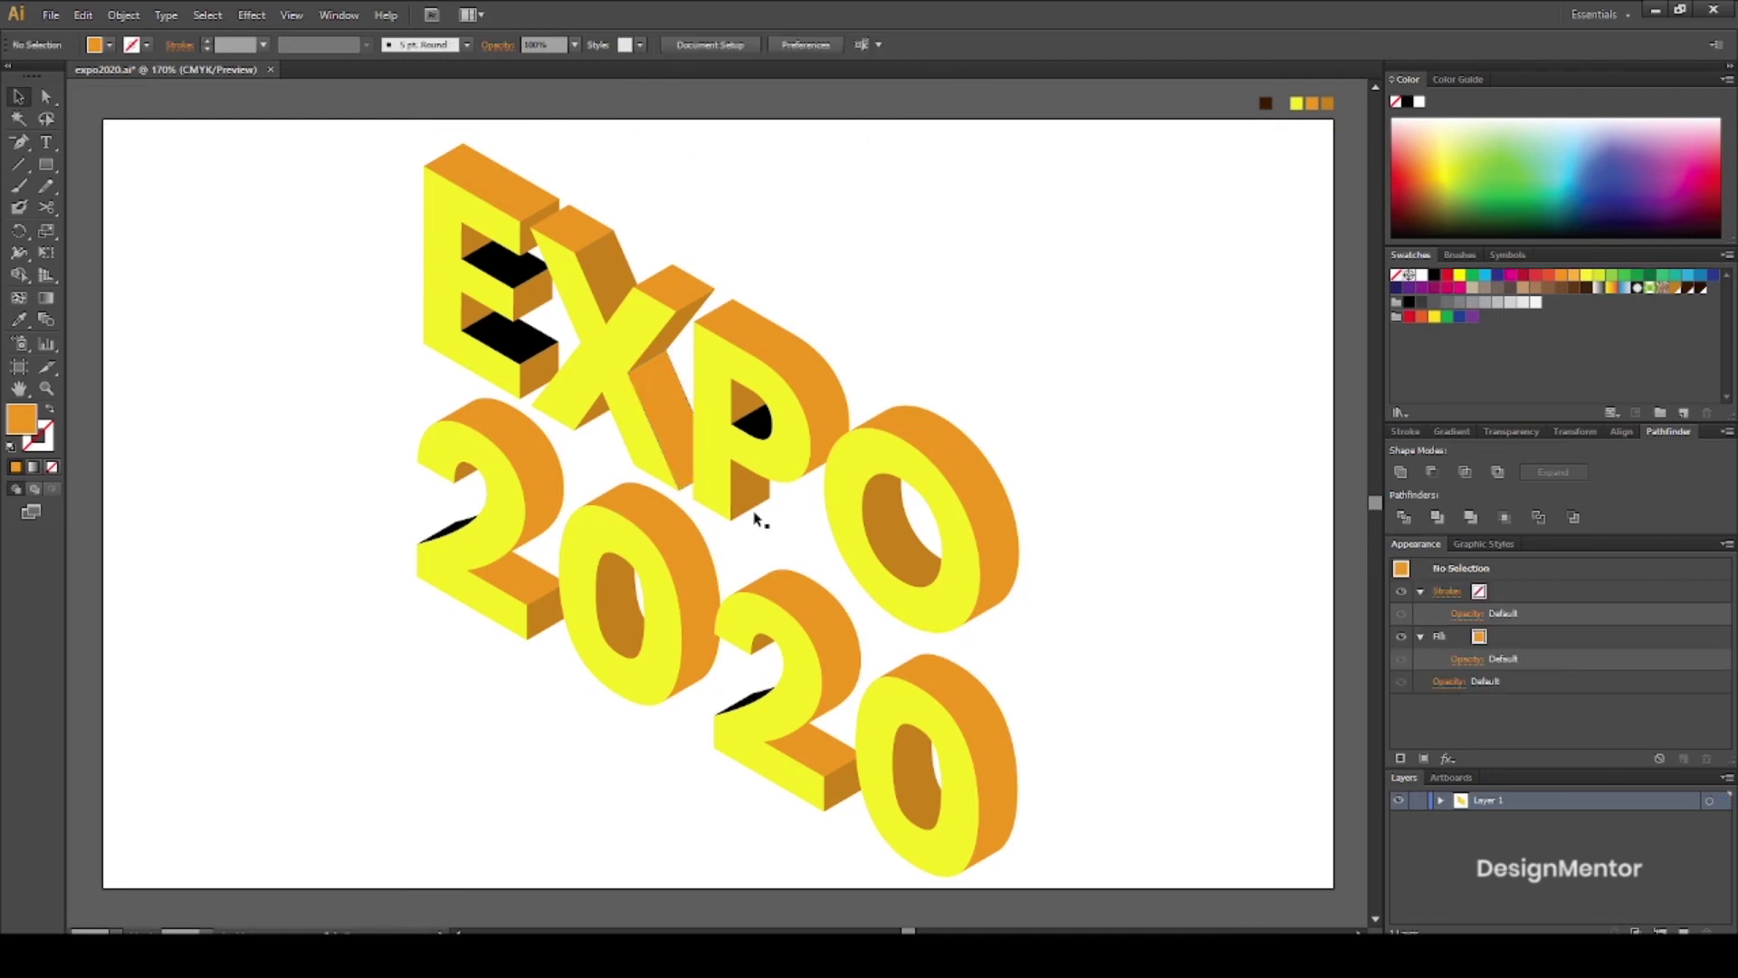
Fill the black shapes inside the P and the E with orange
left_click(763, 430)
key("i")
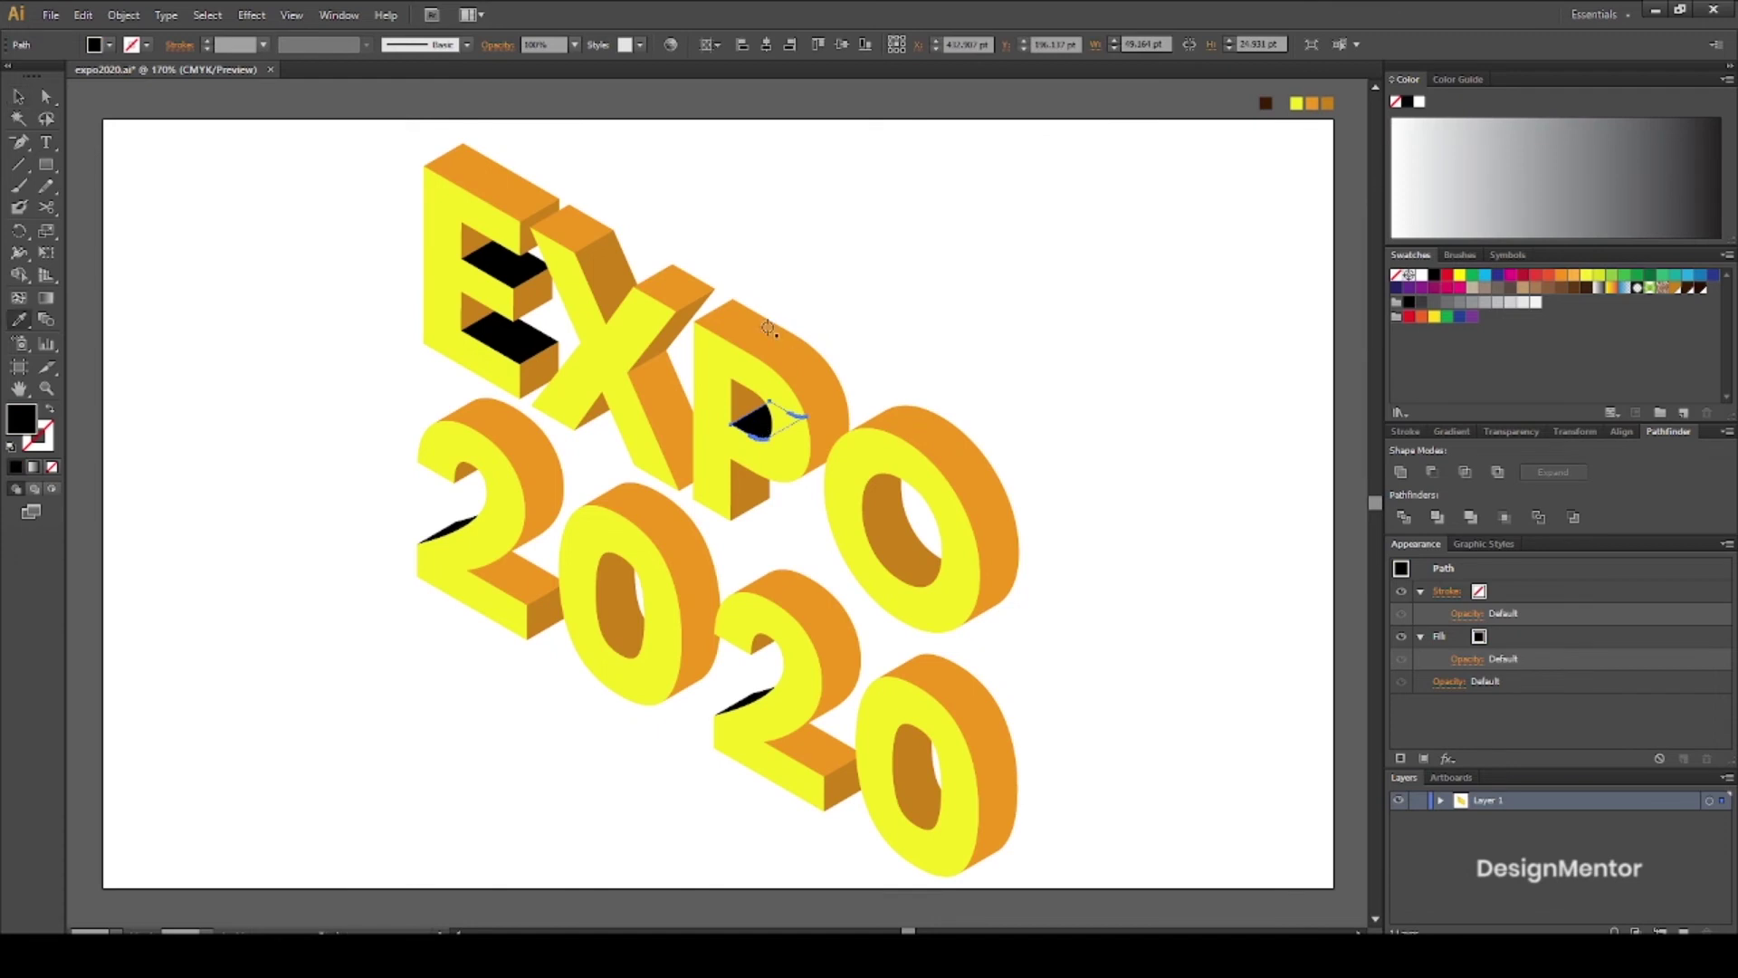
left_click(794, 405)
left_click(18, 96)
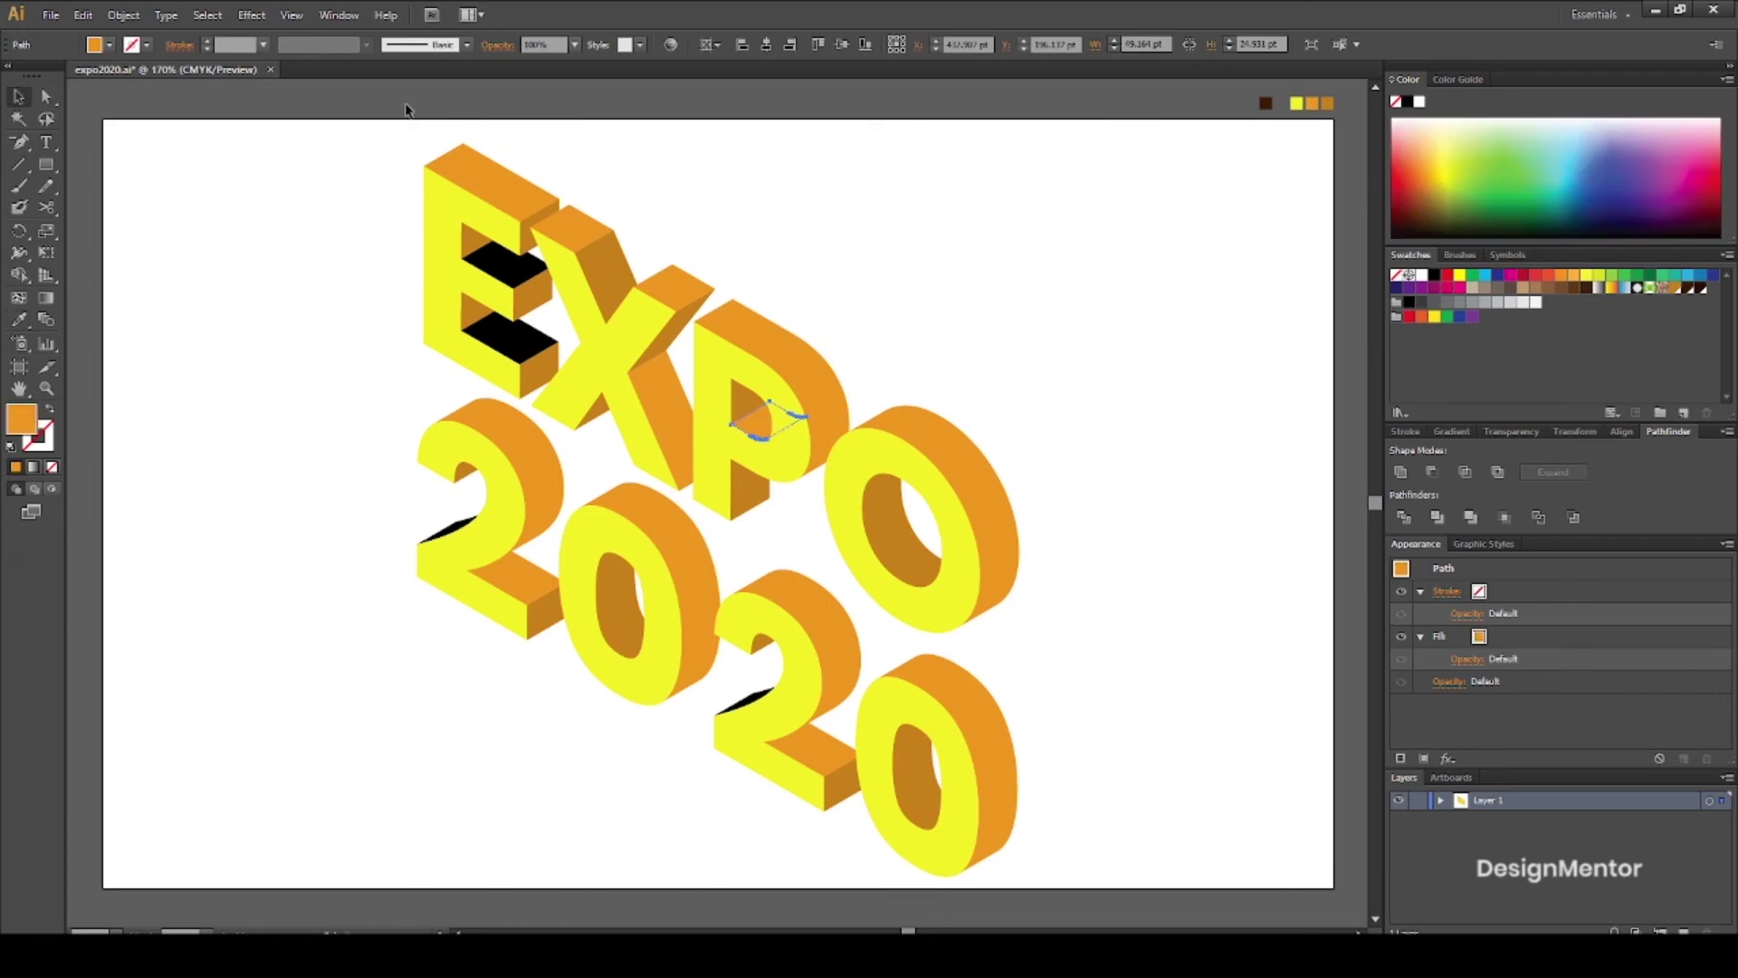
left_click(405, 110)
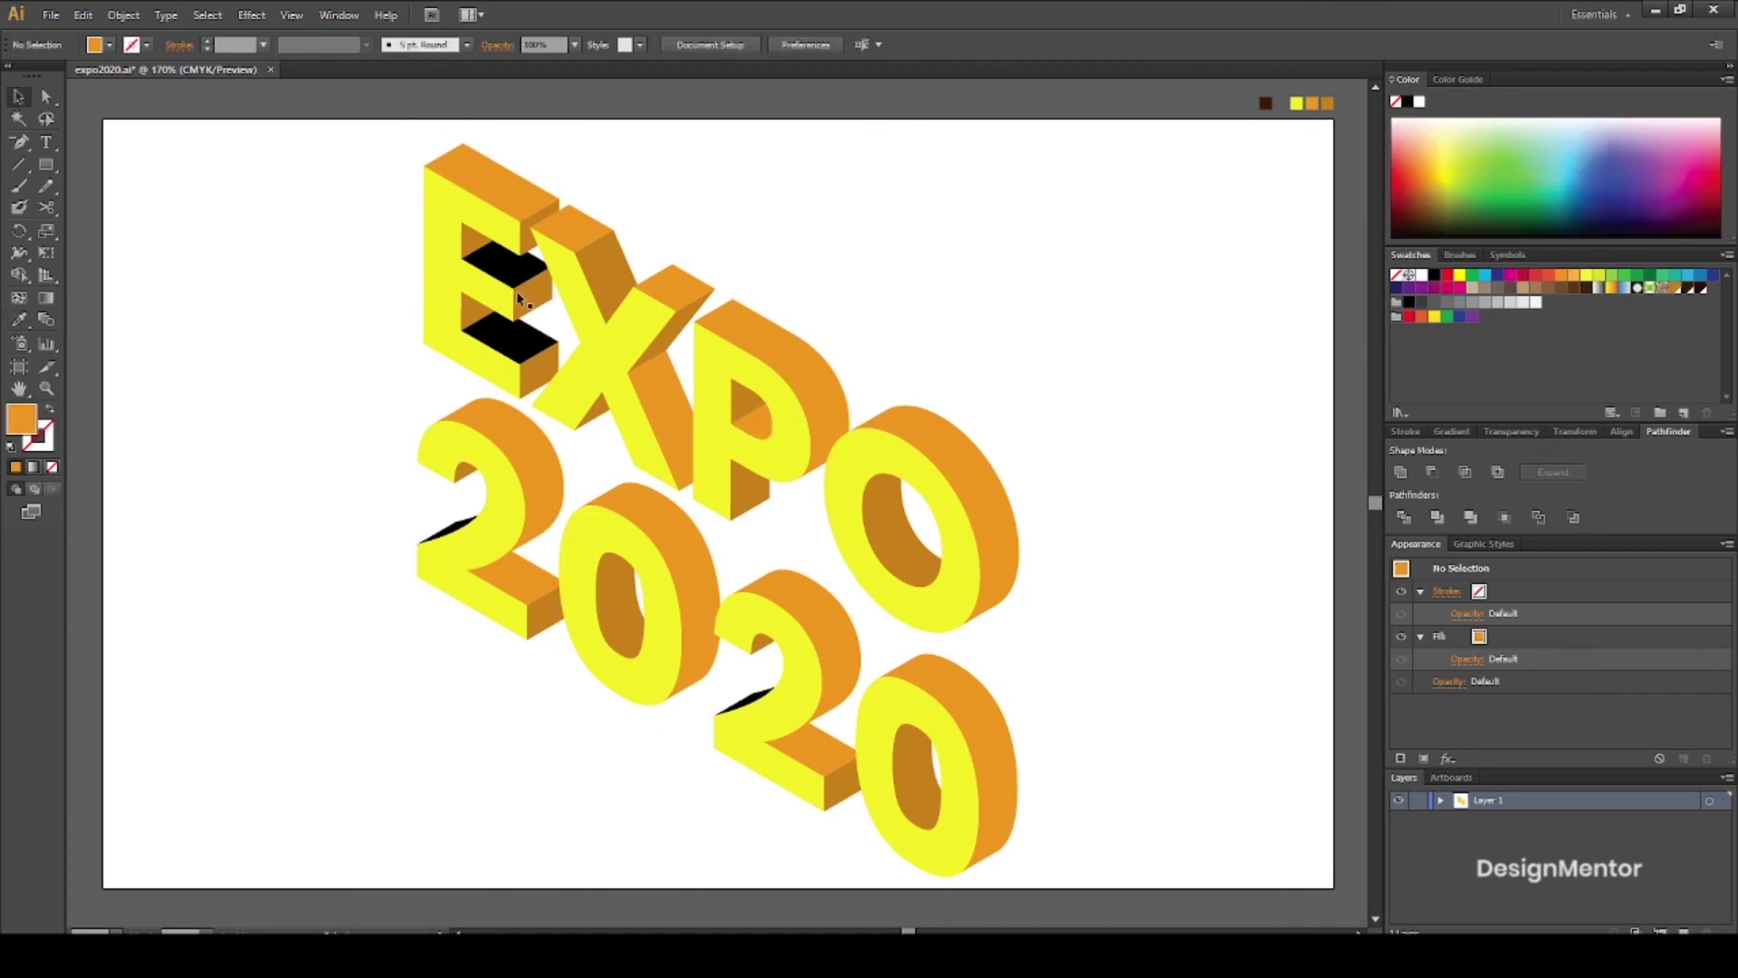
left_click(513, 274)
key("i")
left_click(520, 203)
left_click(20, 99)
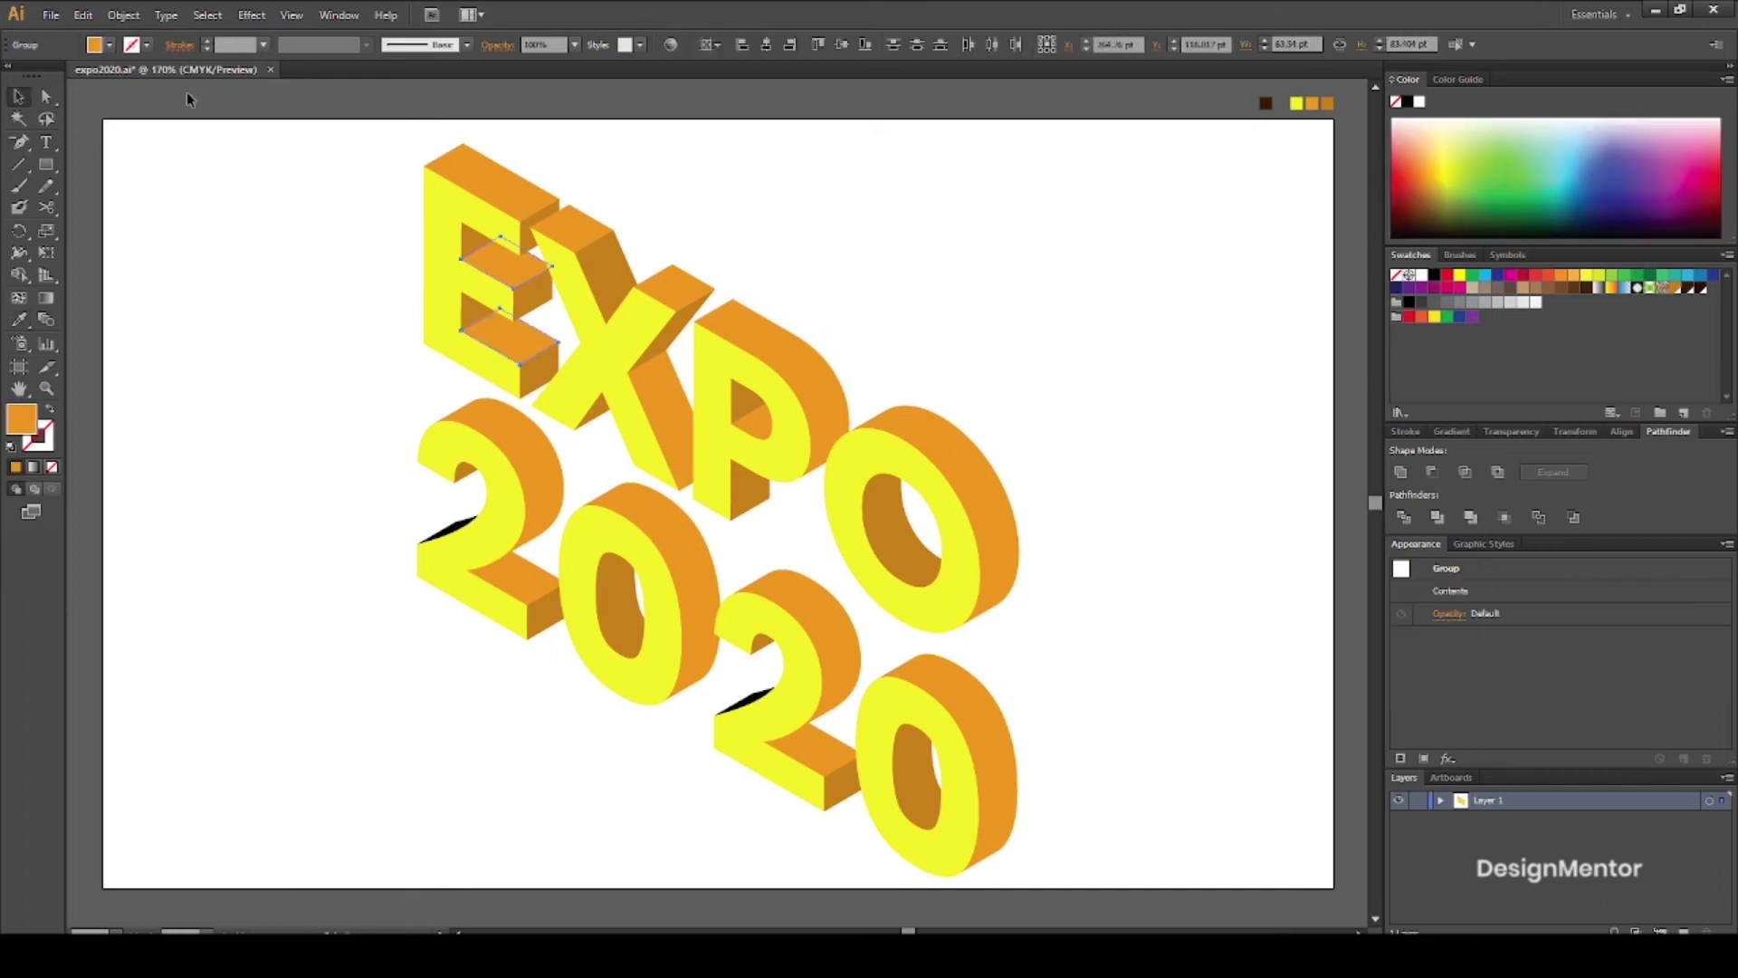
left_click(190, 98)
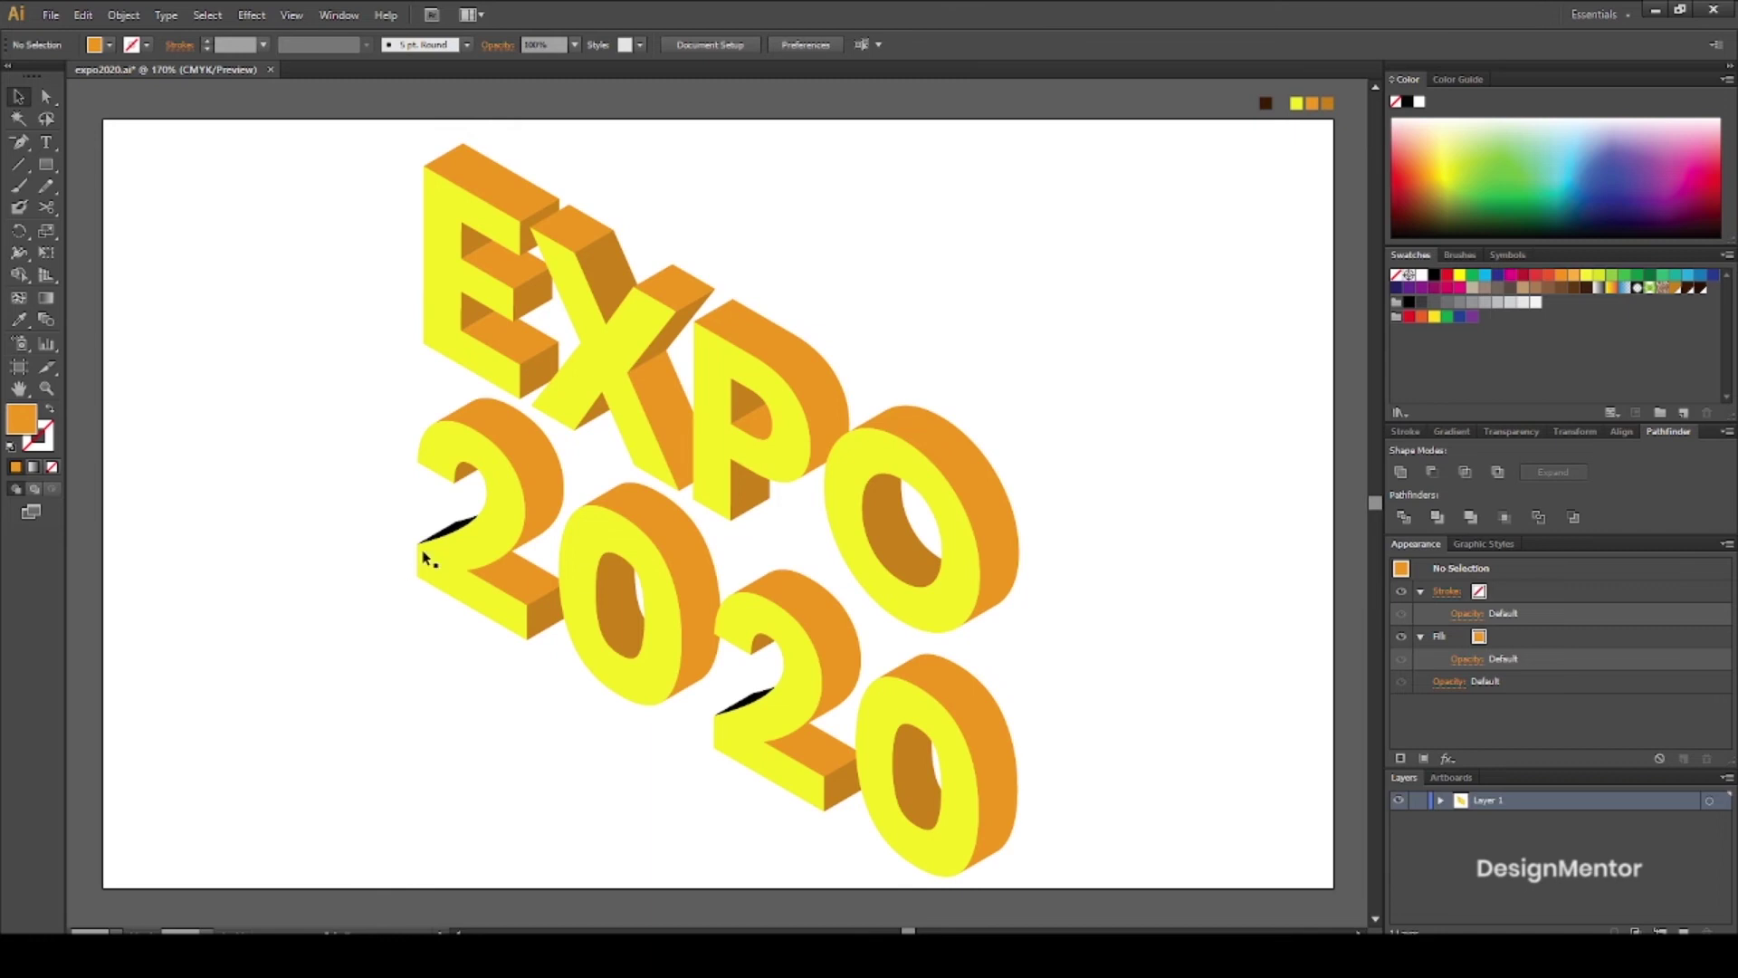
Eyedropper orange onto the two black shadows beneath the first and second 2
left_click(452, 528)
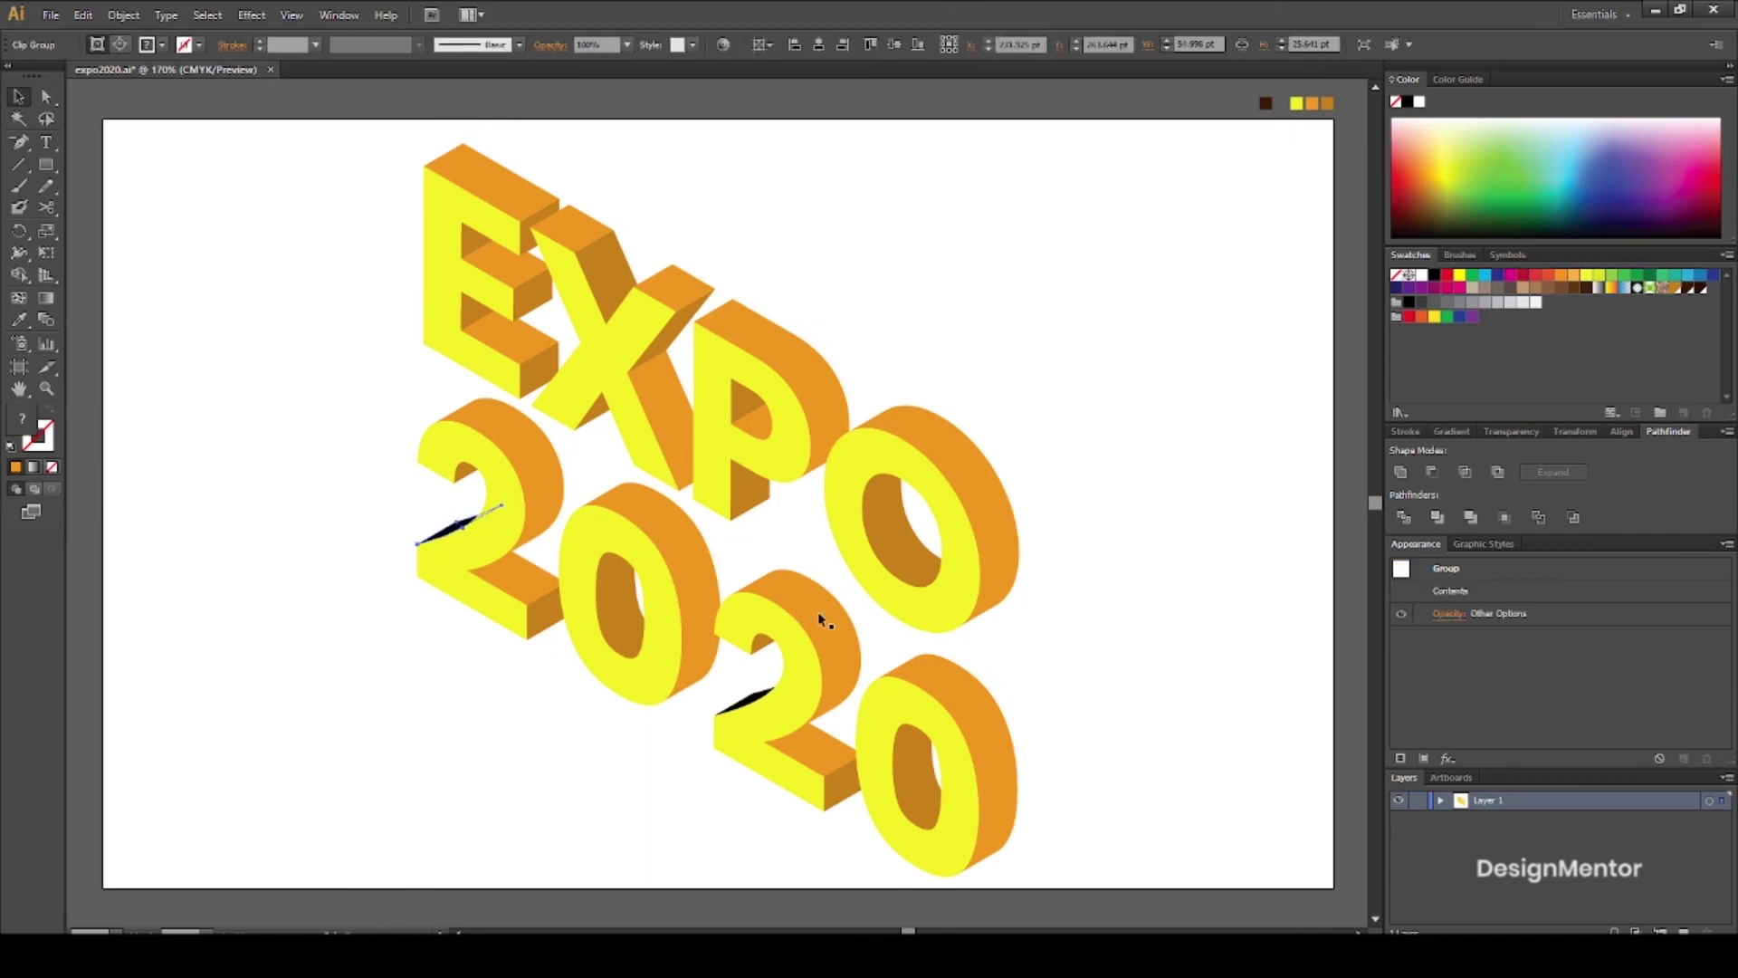
left_click(754, 700, "shift")
key("i")
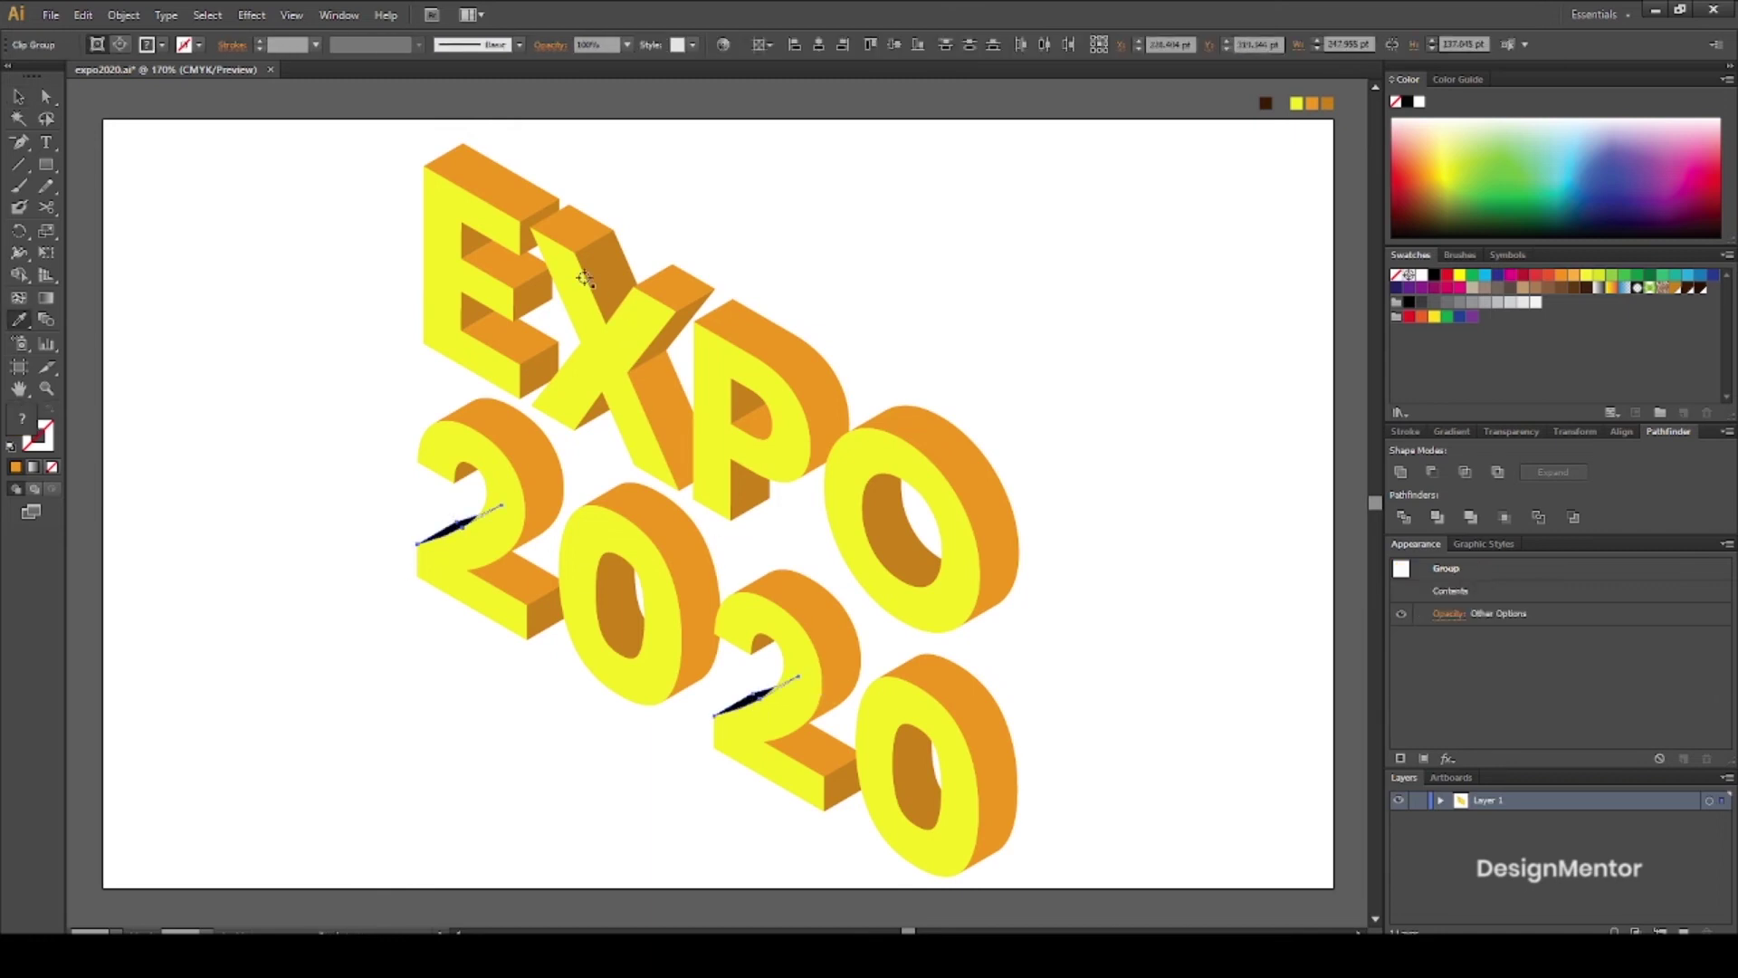
left_click(557, 208)
left_click(18, 96)
left_click(466, 104)
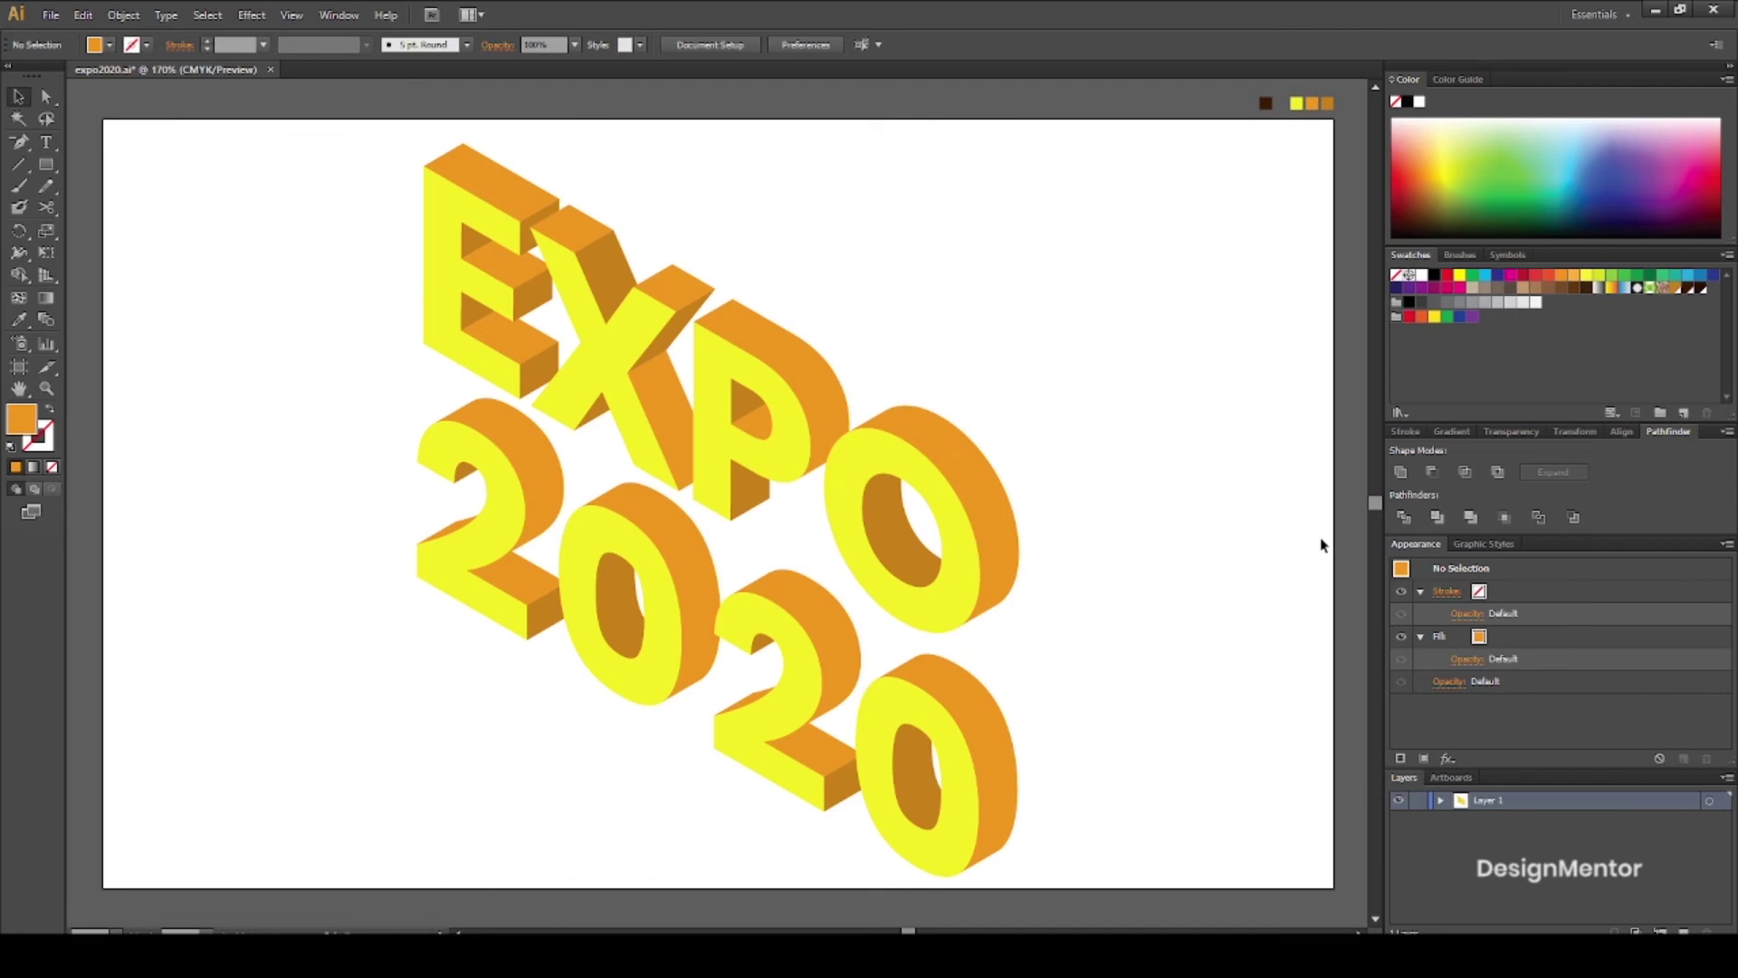
Draw a rectangle right of the lettering, fill it dark brown, and send it to the back
left_click(45, 164)
left_click_drag(1120, 576, 1263, 676)
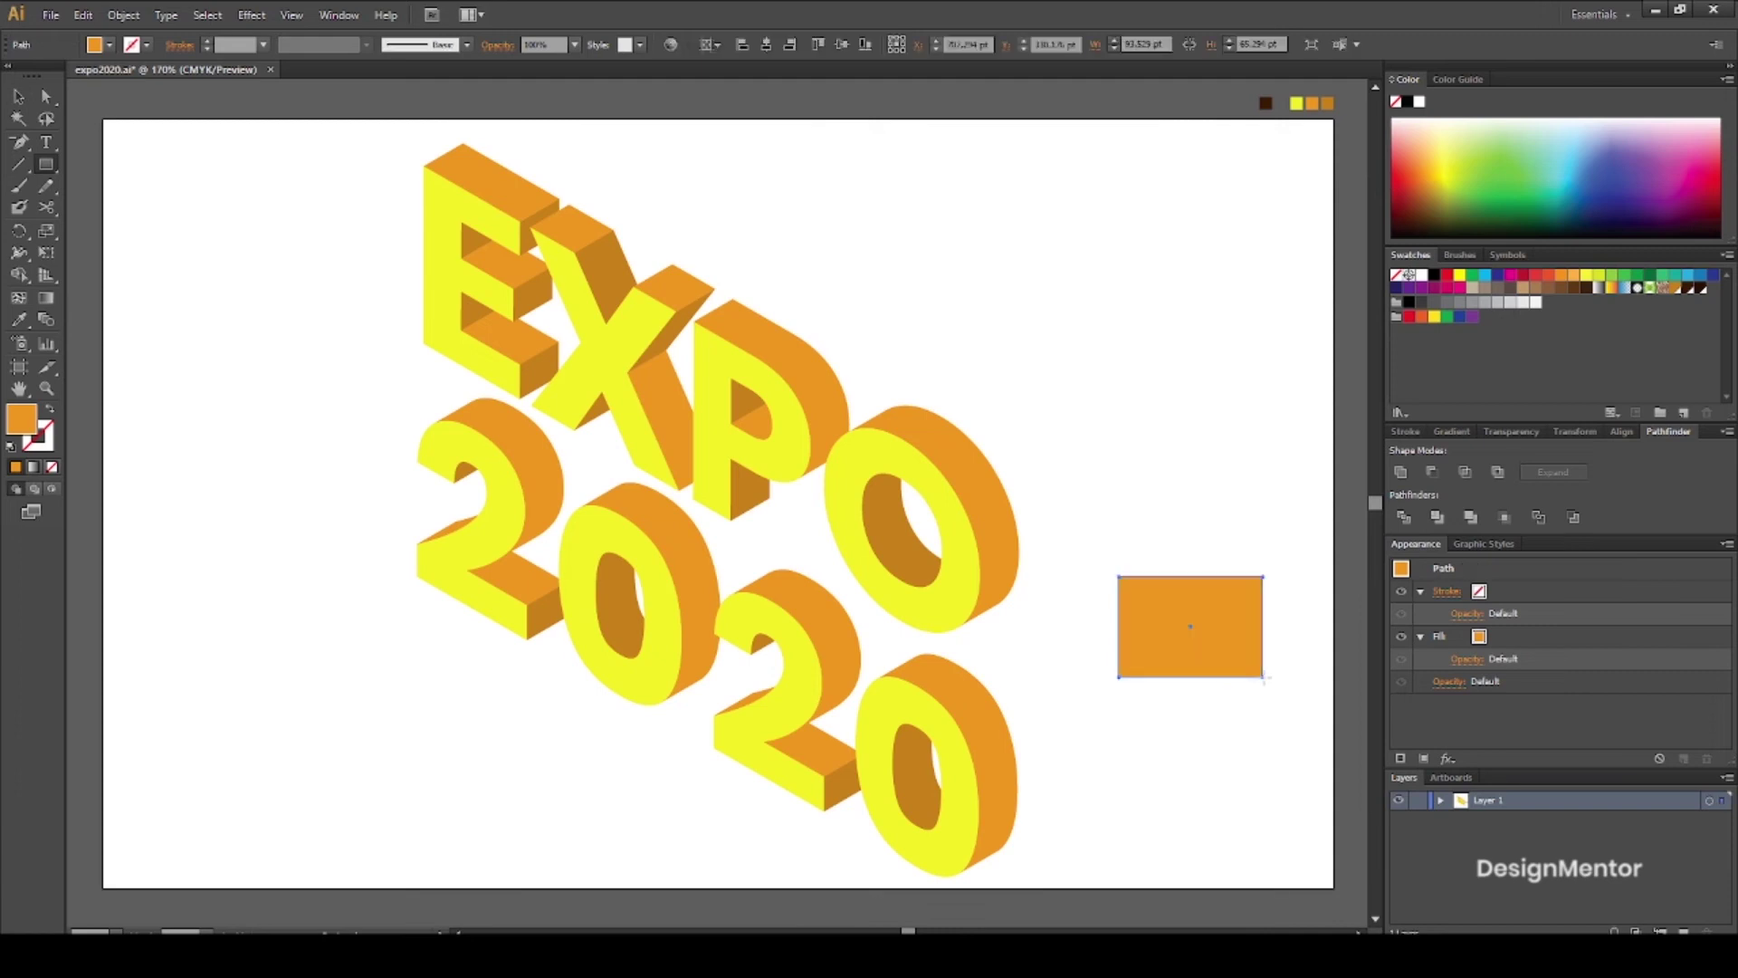
key("i")
left_click(1266, 102)
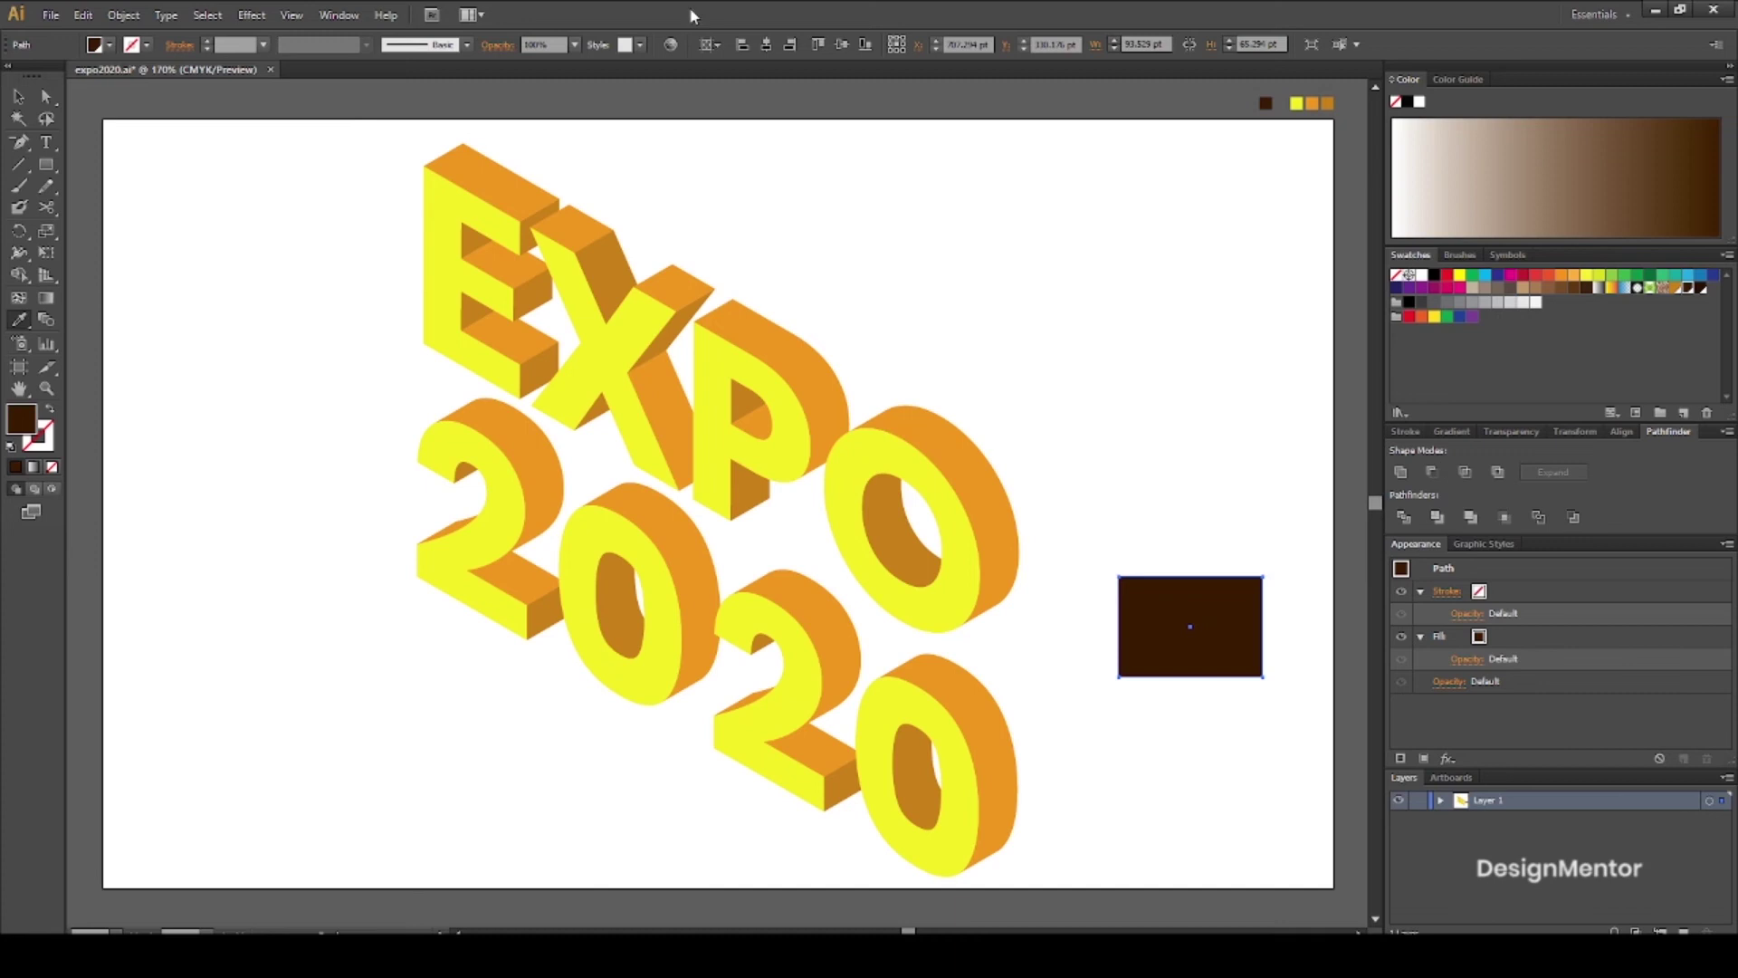
left_click(20, 98)
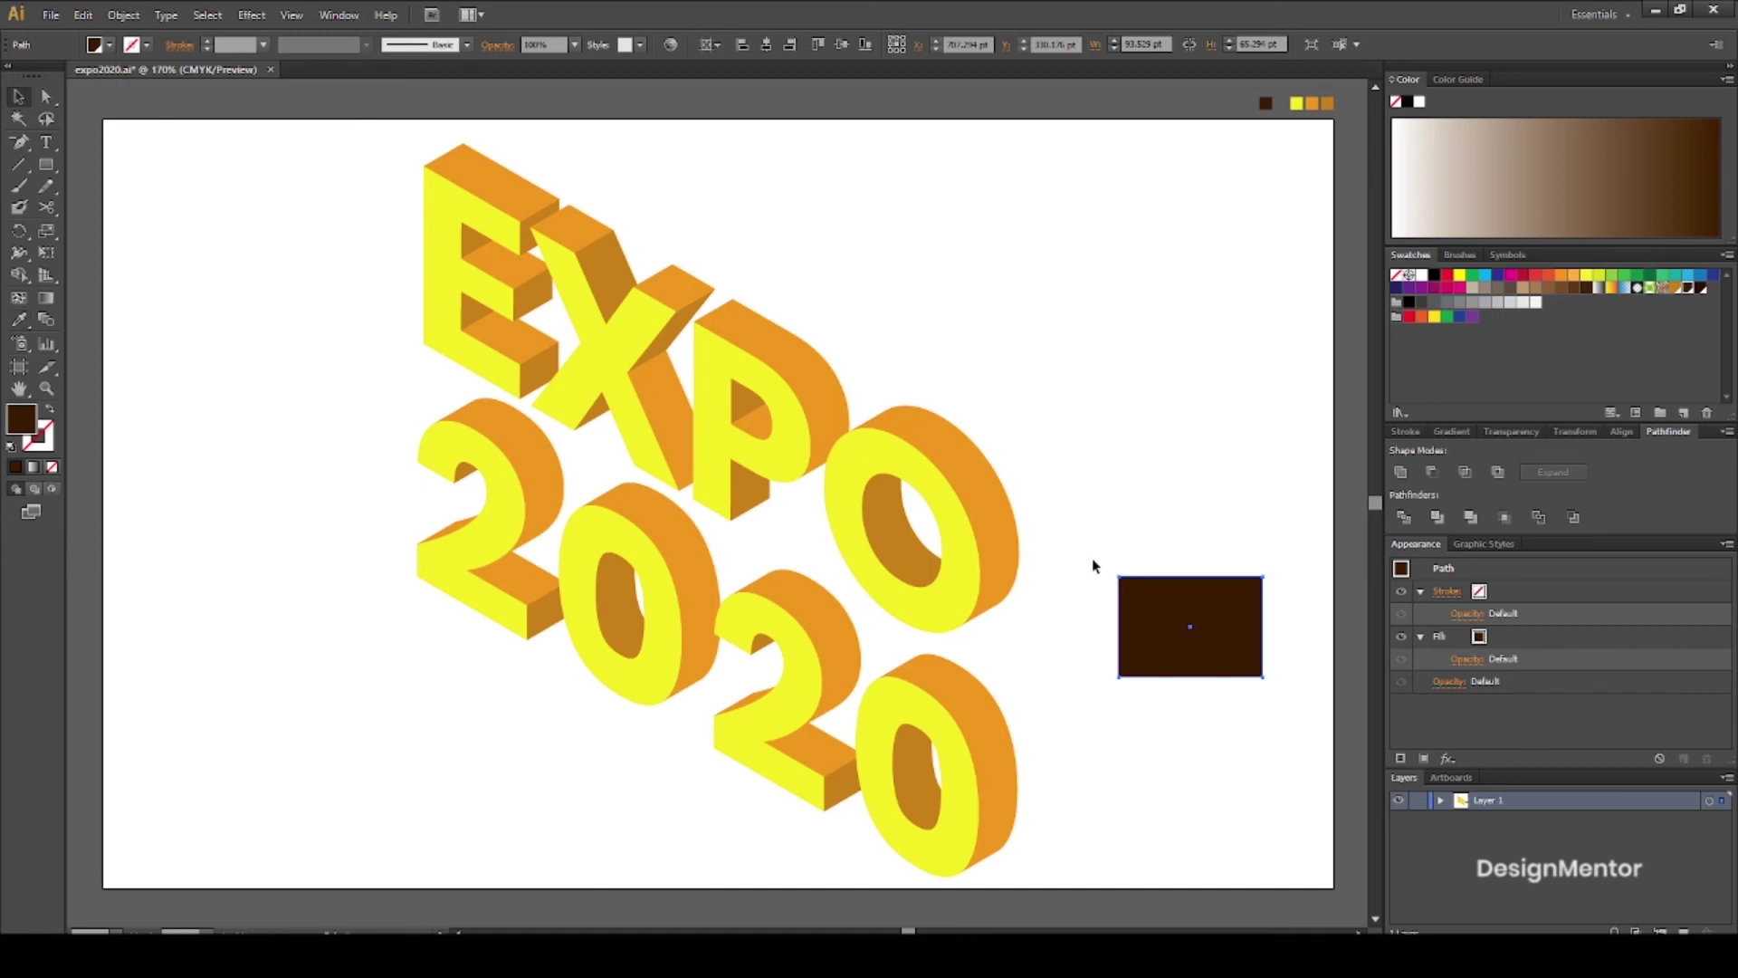
right_click(1242, 624)
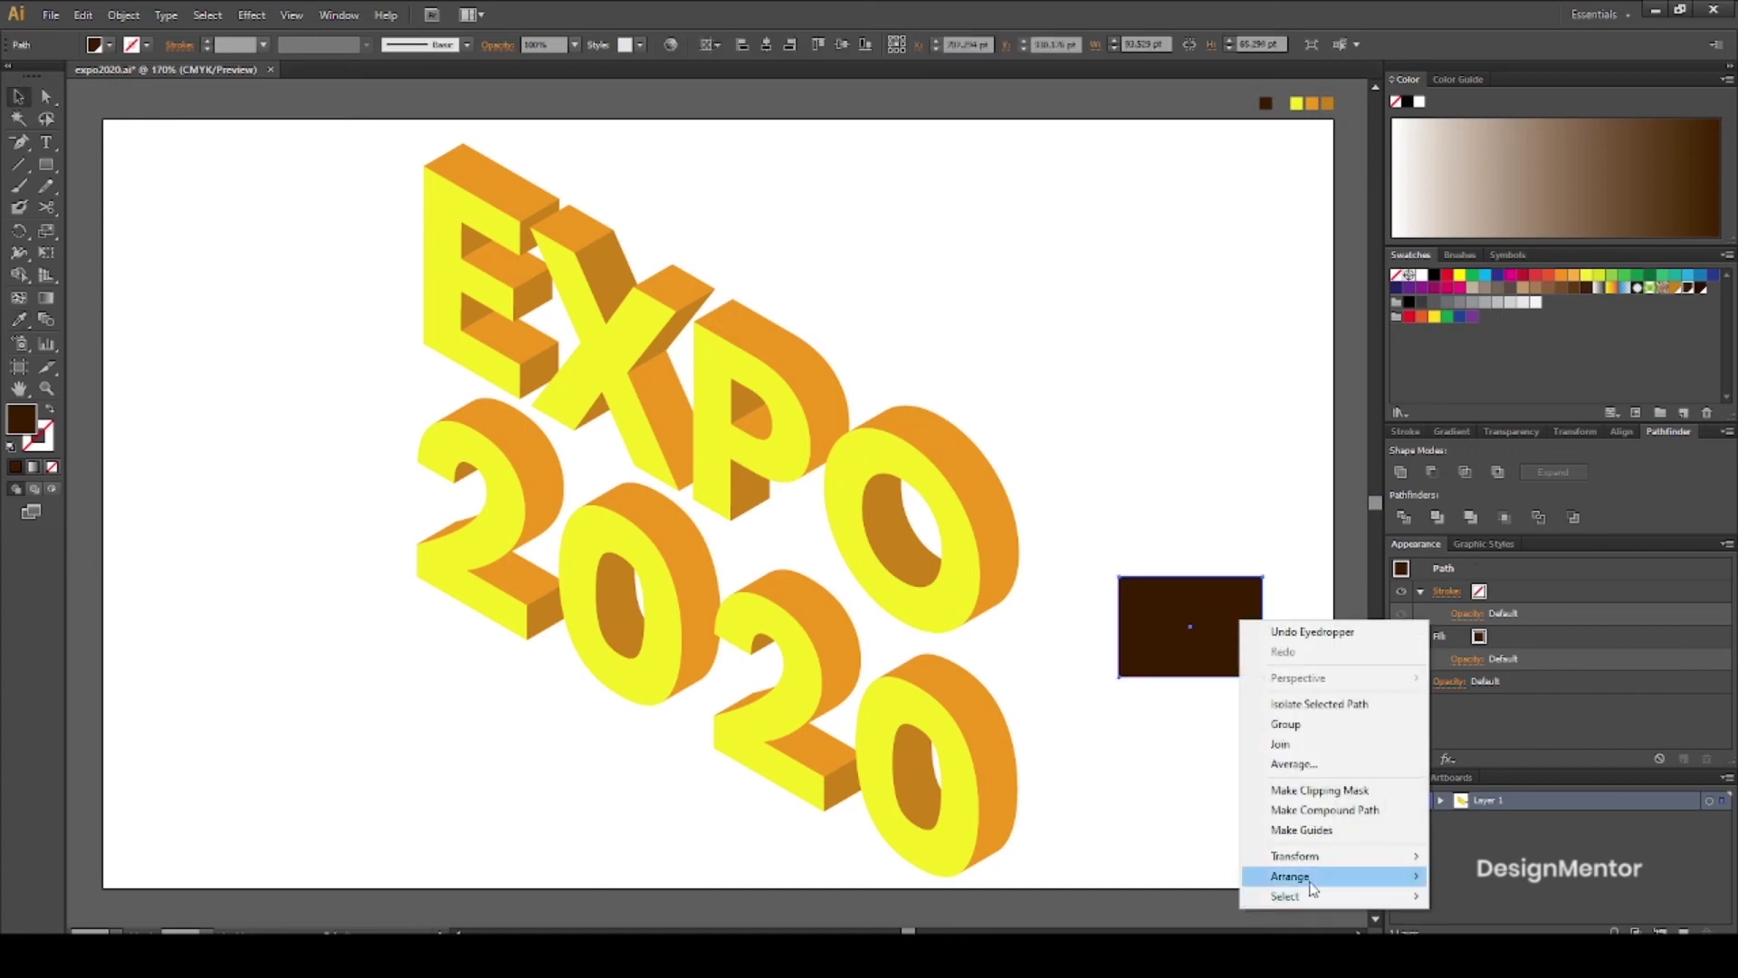
mouse_move(1290, 877)
left_click(1539, 930)
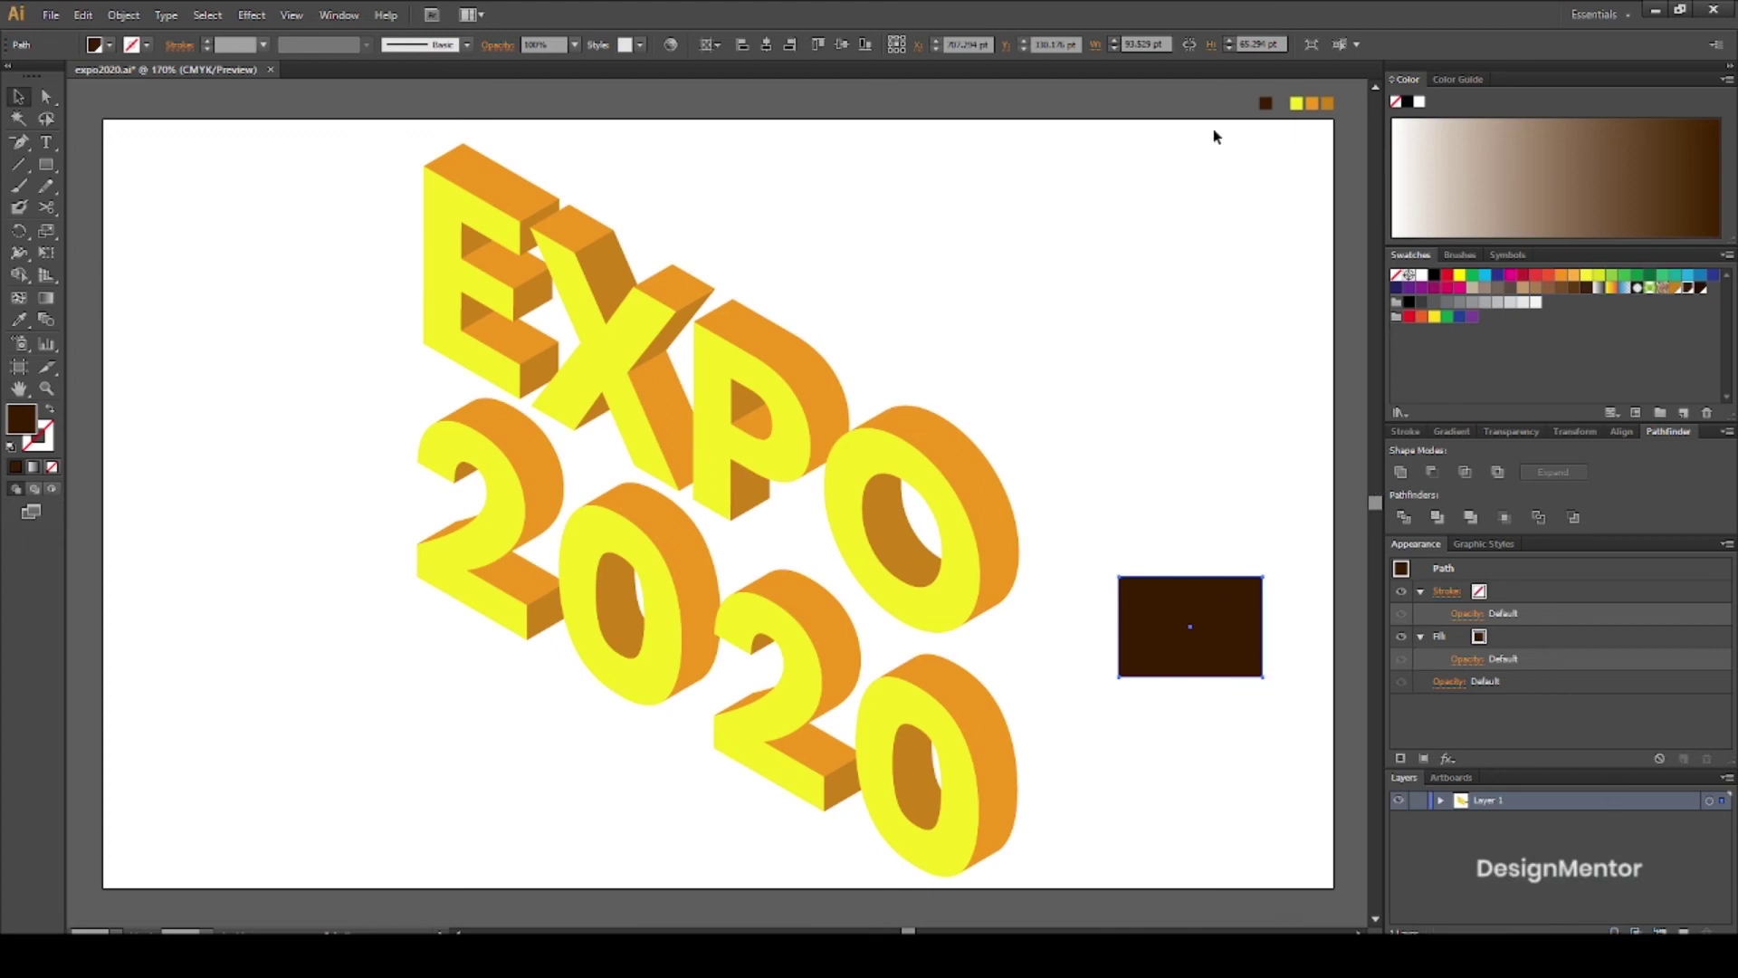
Resize the brown rectangle to 800 × 500 pt and centre it horizontally and vertically on the artboard
left_click(1244, 516)
left_click(1218, 611)
double_click(1137, 42)
type("800")
key("Tab")
type("50")
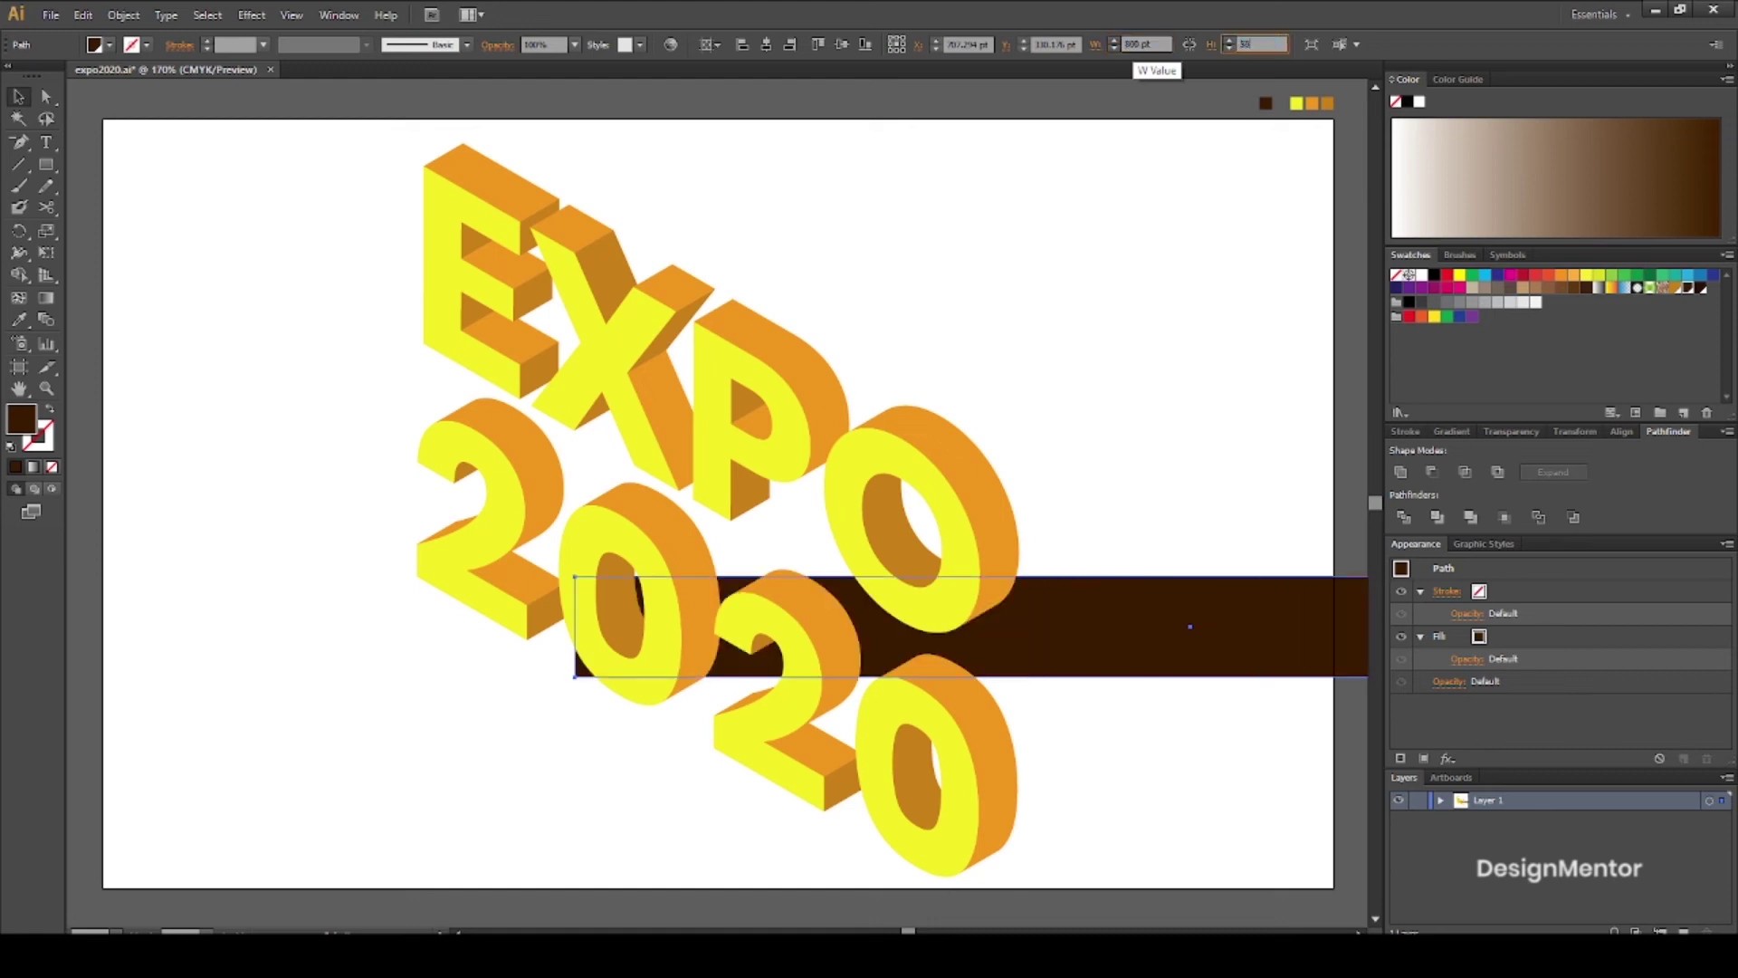
key("Return")
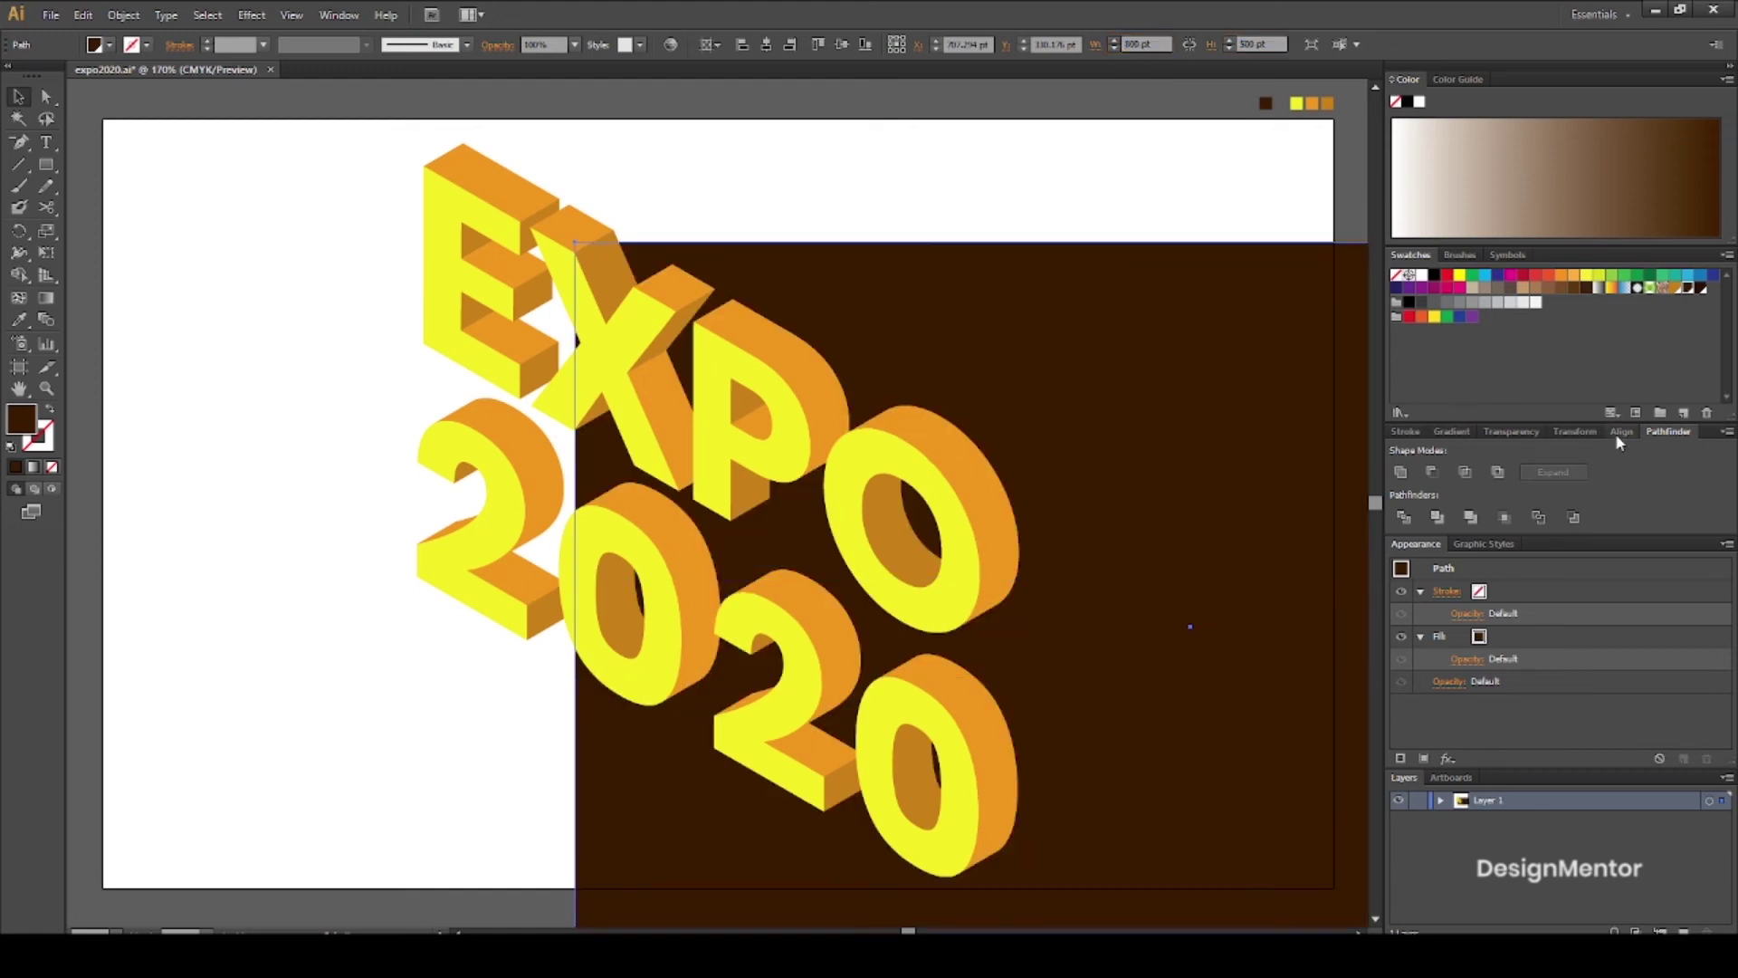
left_click(1435, 476)
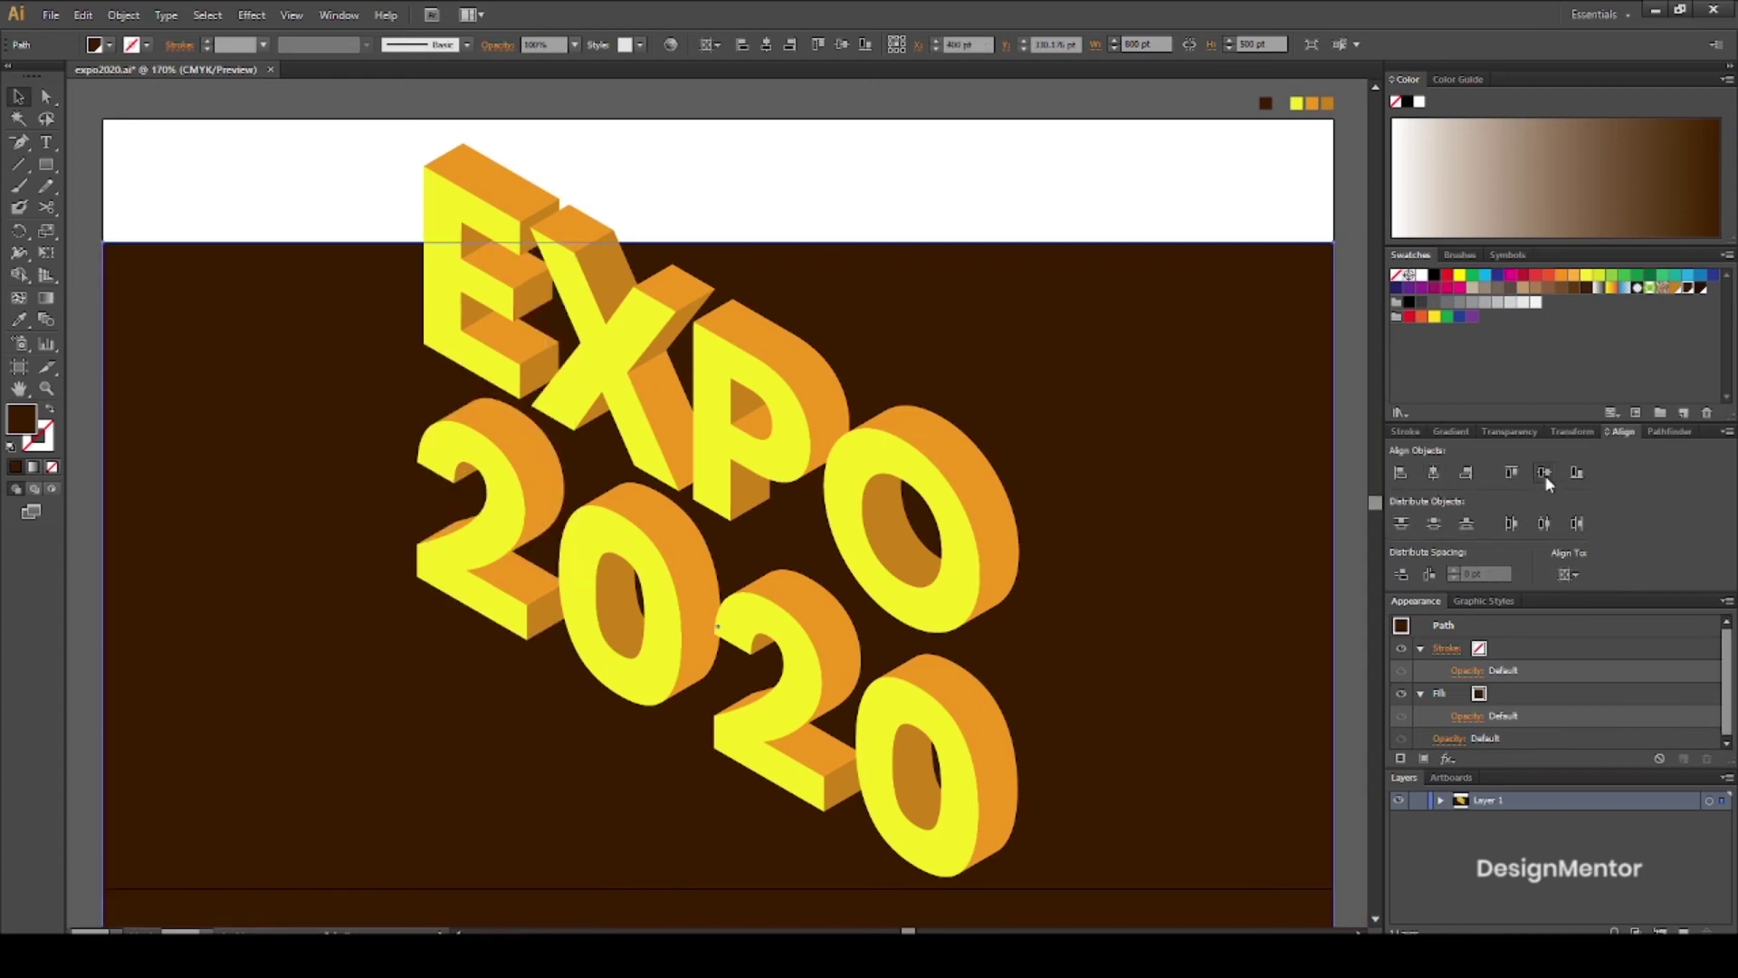
left_click(1545, 474)
left_click(1347, 777)
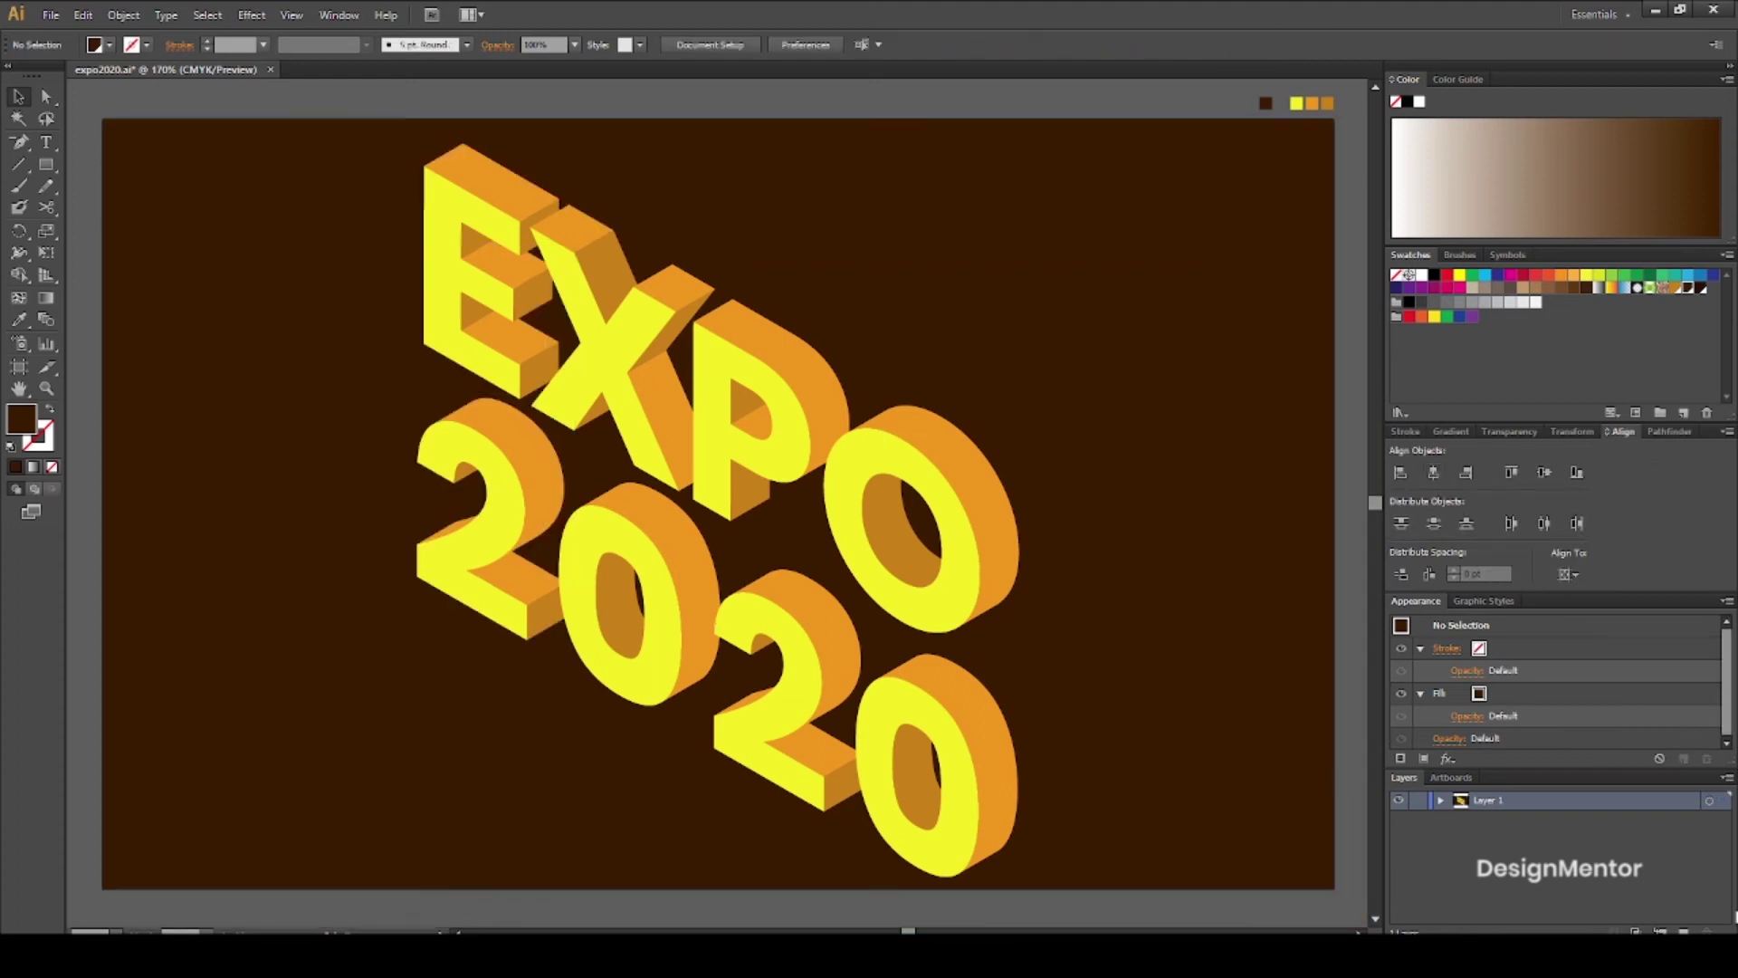
Save the background's colour darkened to K 86 as a new deep maroon swatch
left_click(1217, 471)
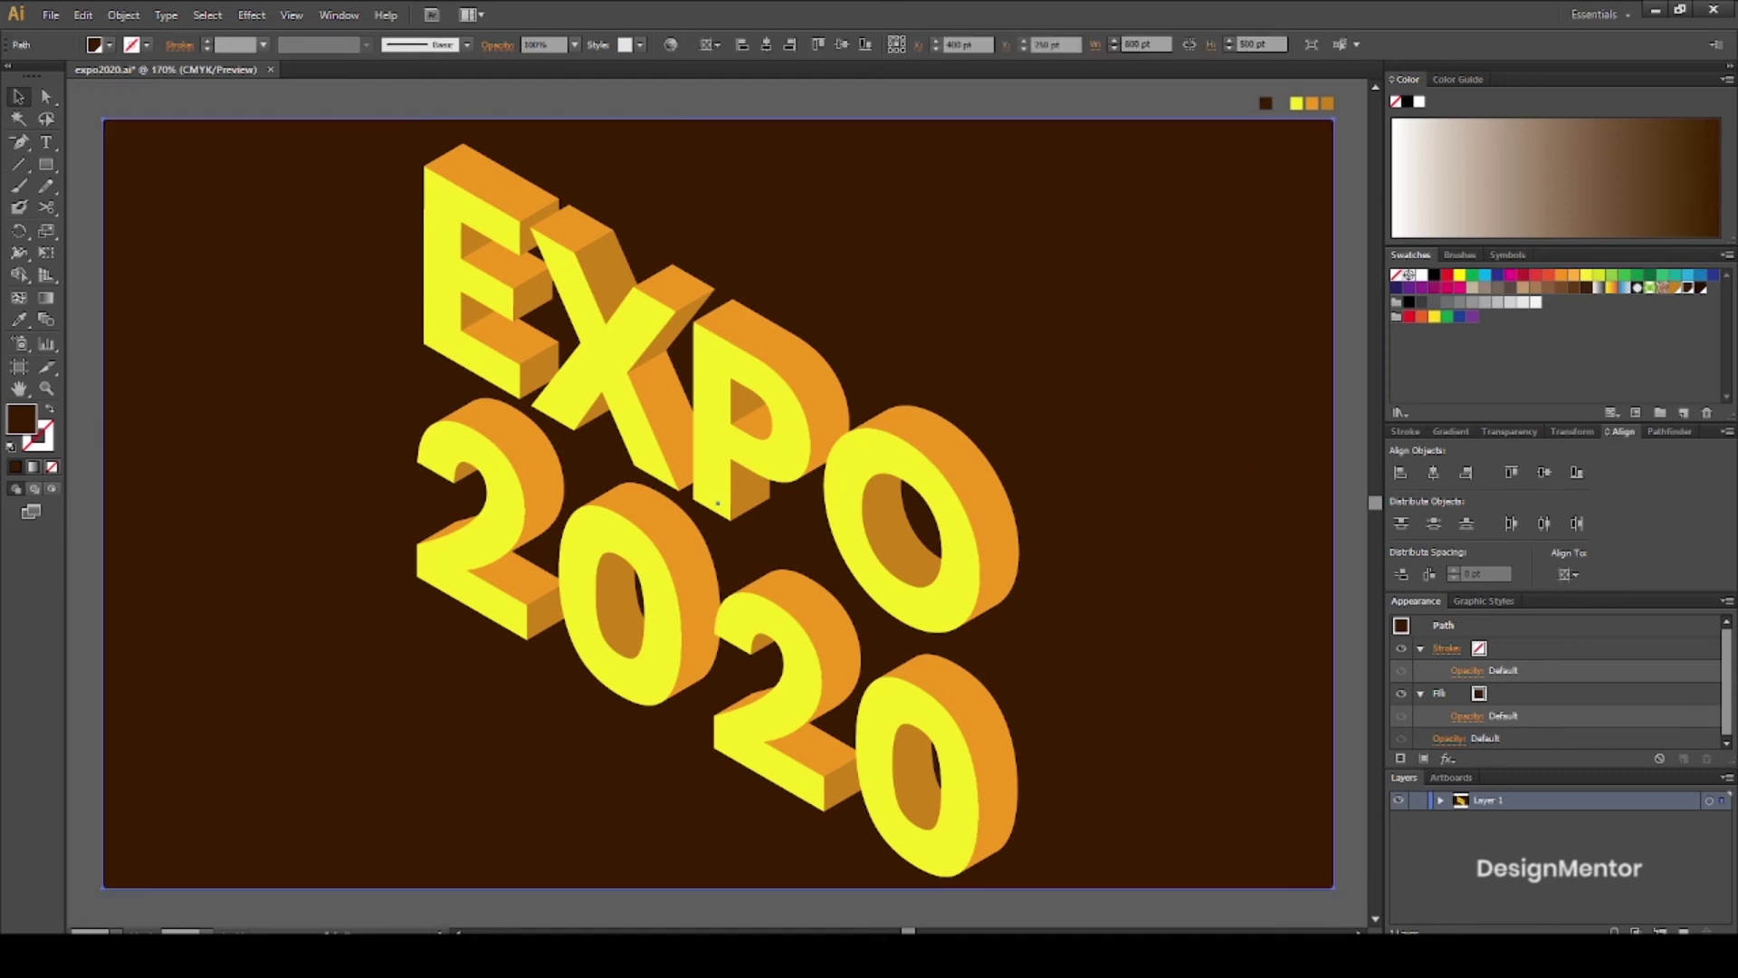
left_click(1683, 412)
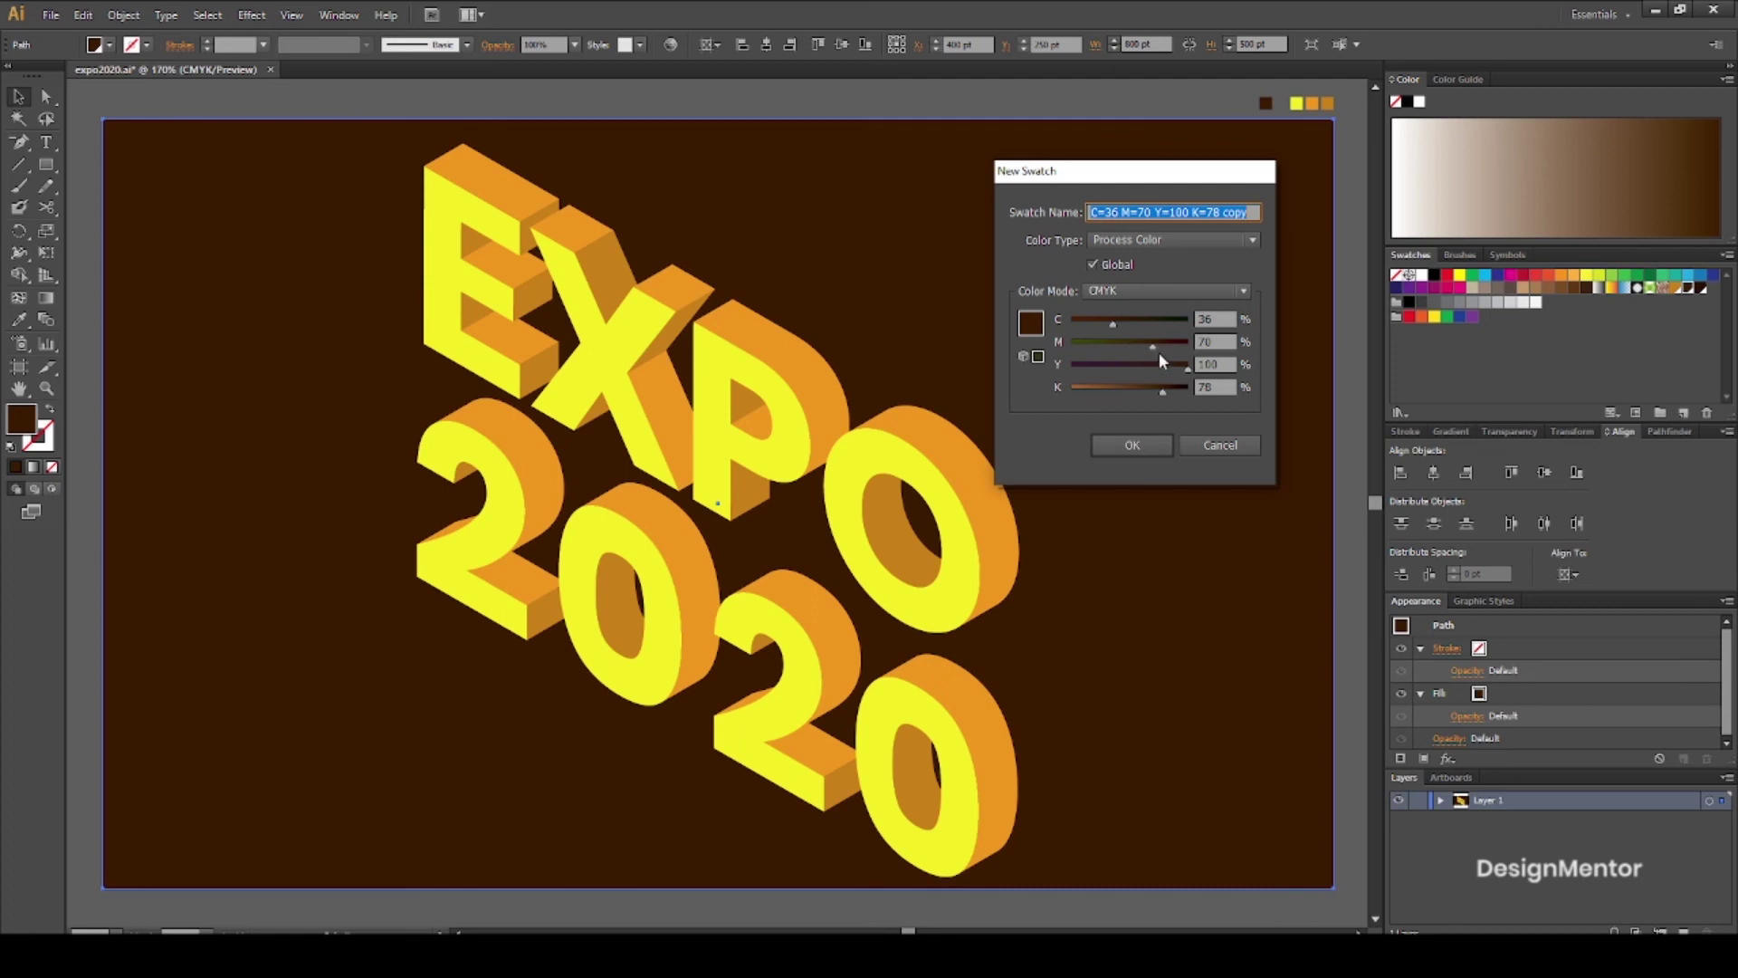
mouse_move(1165, 389)
left_mouse_down()
mouse_move(1163, 353)
mouse_move(1108, 323)
left_mouse_up()
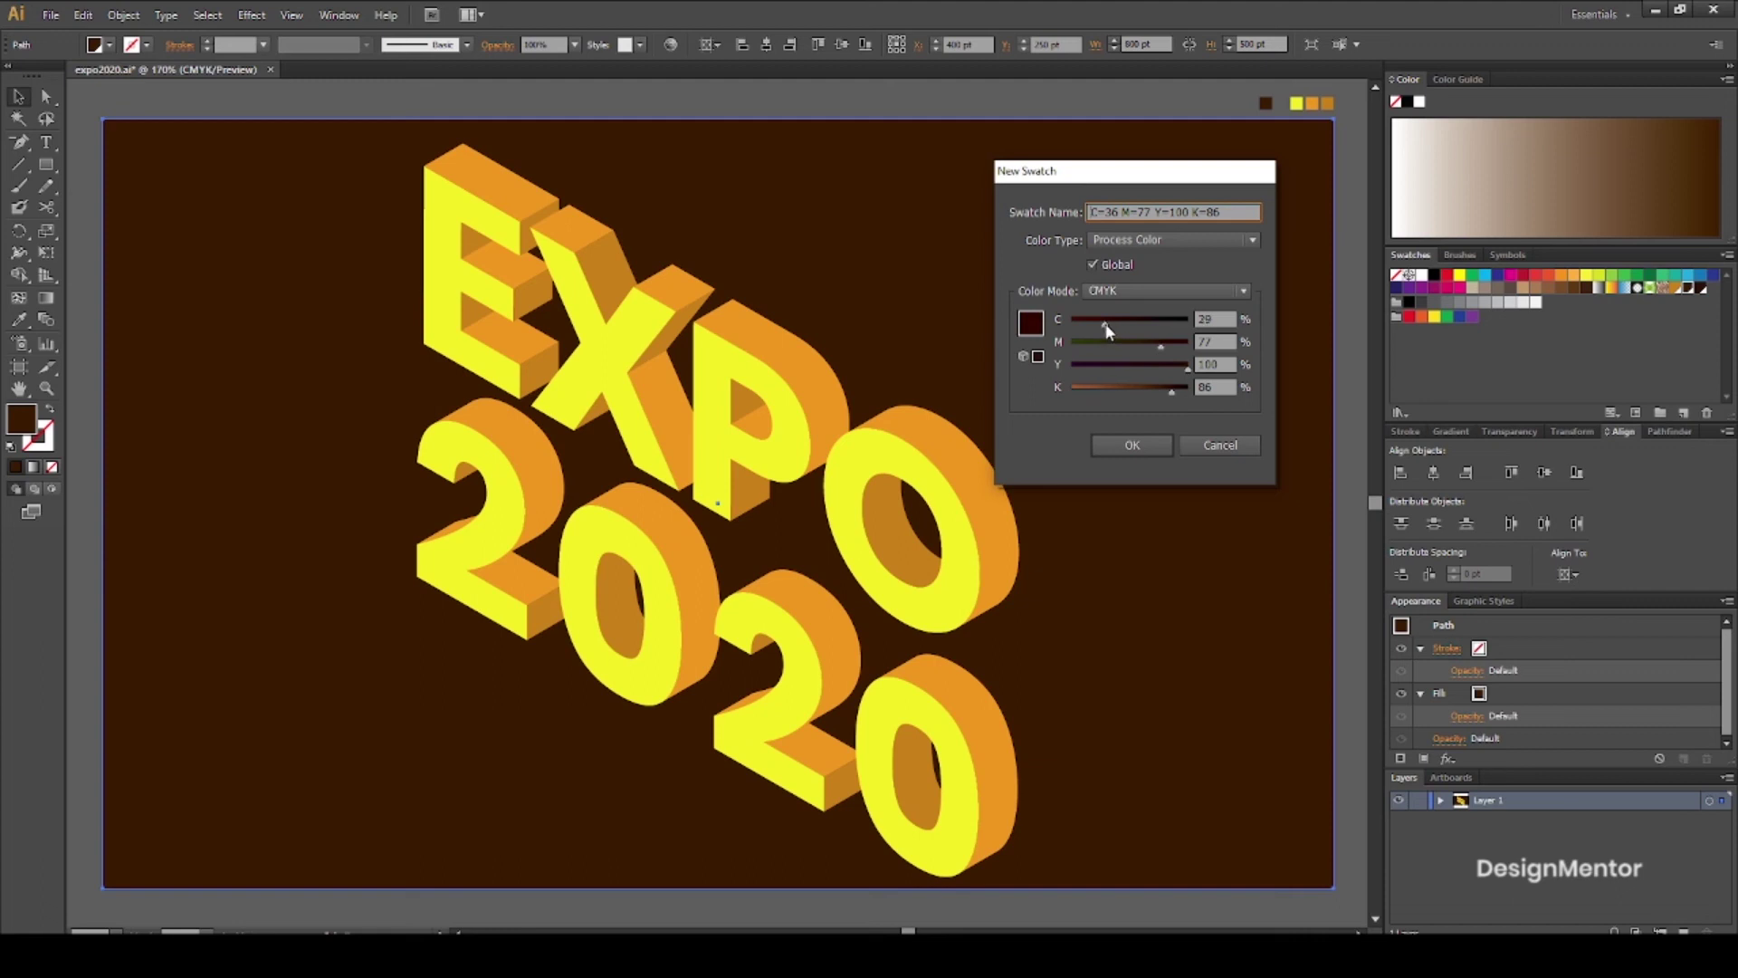
left_click(1132, 445)
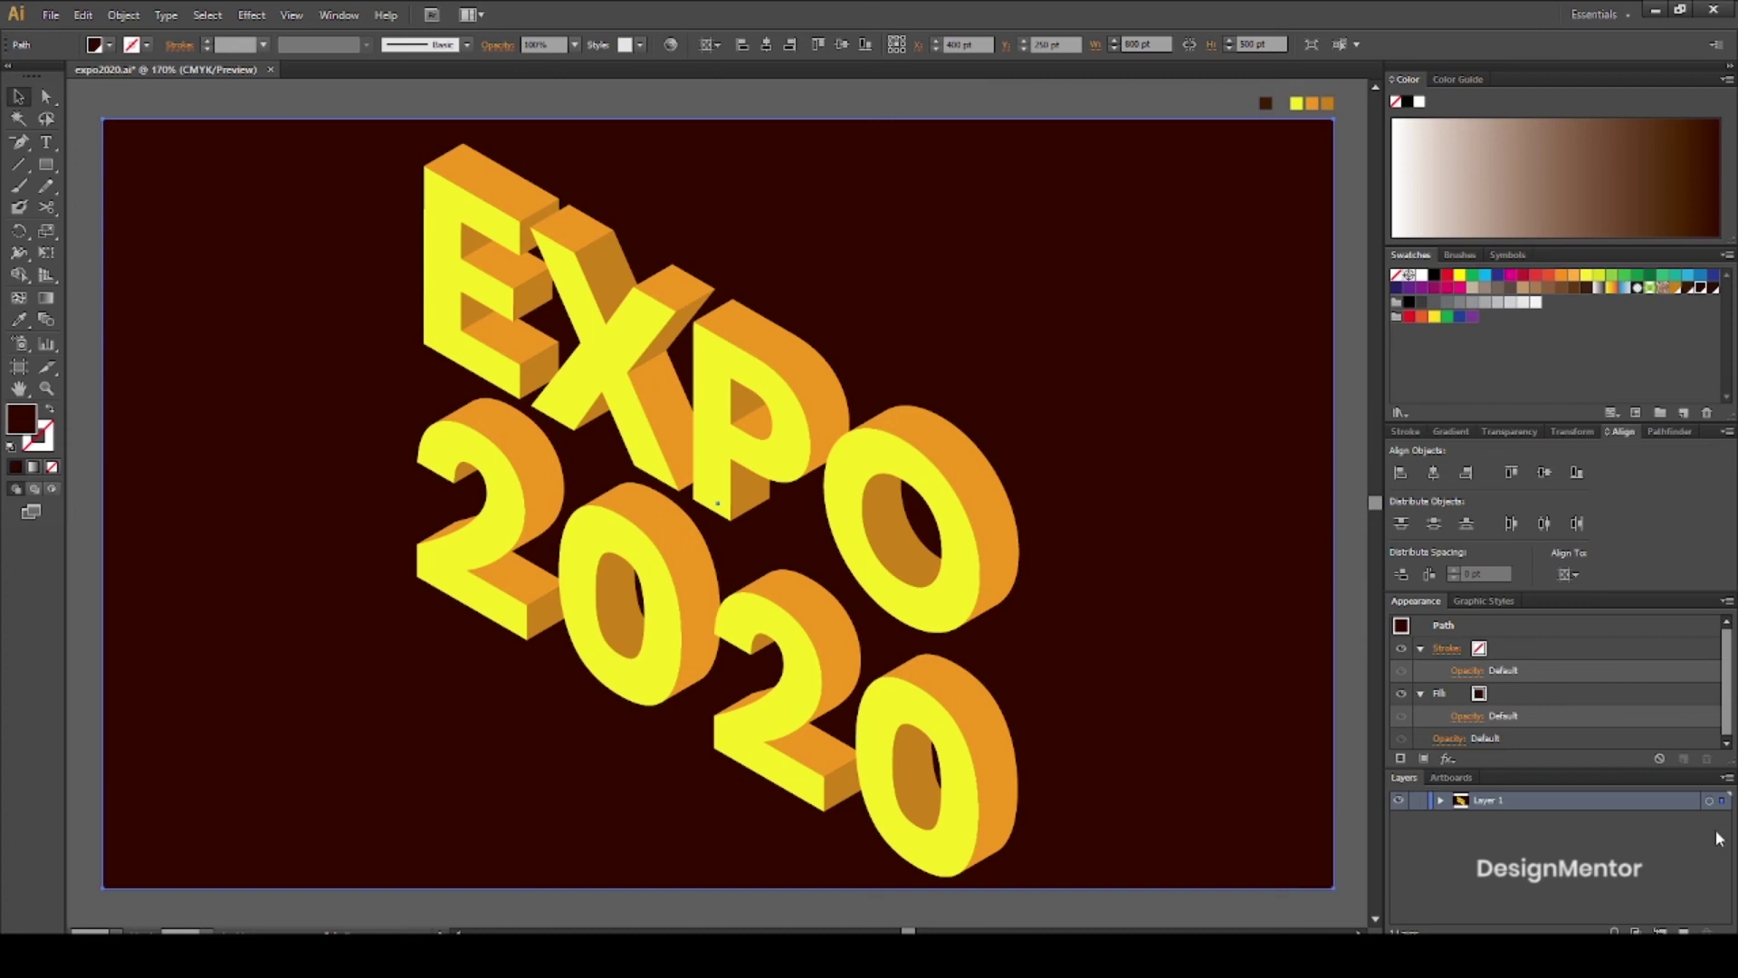
left_click(1346, 907)
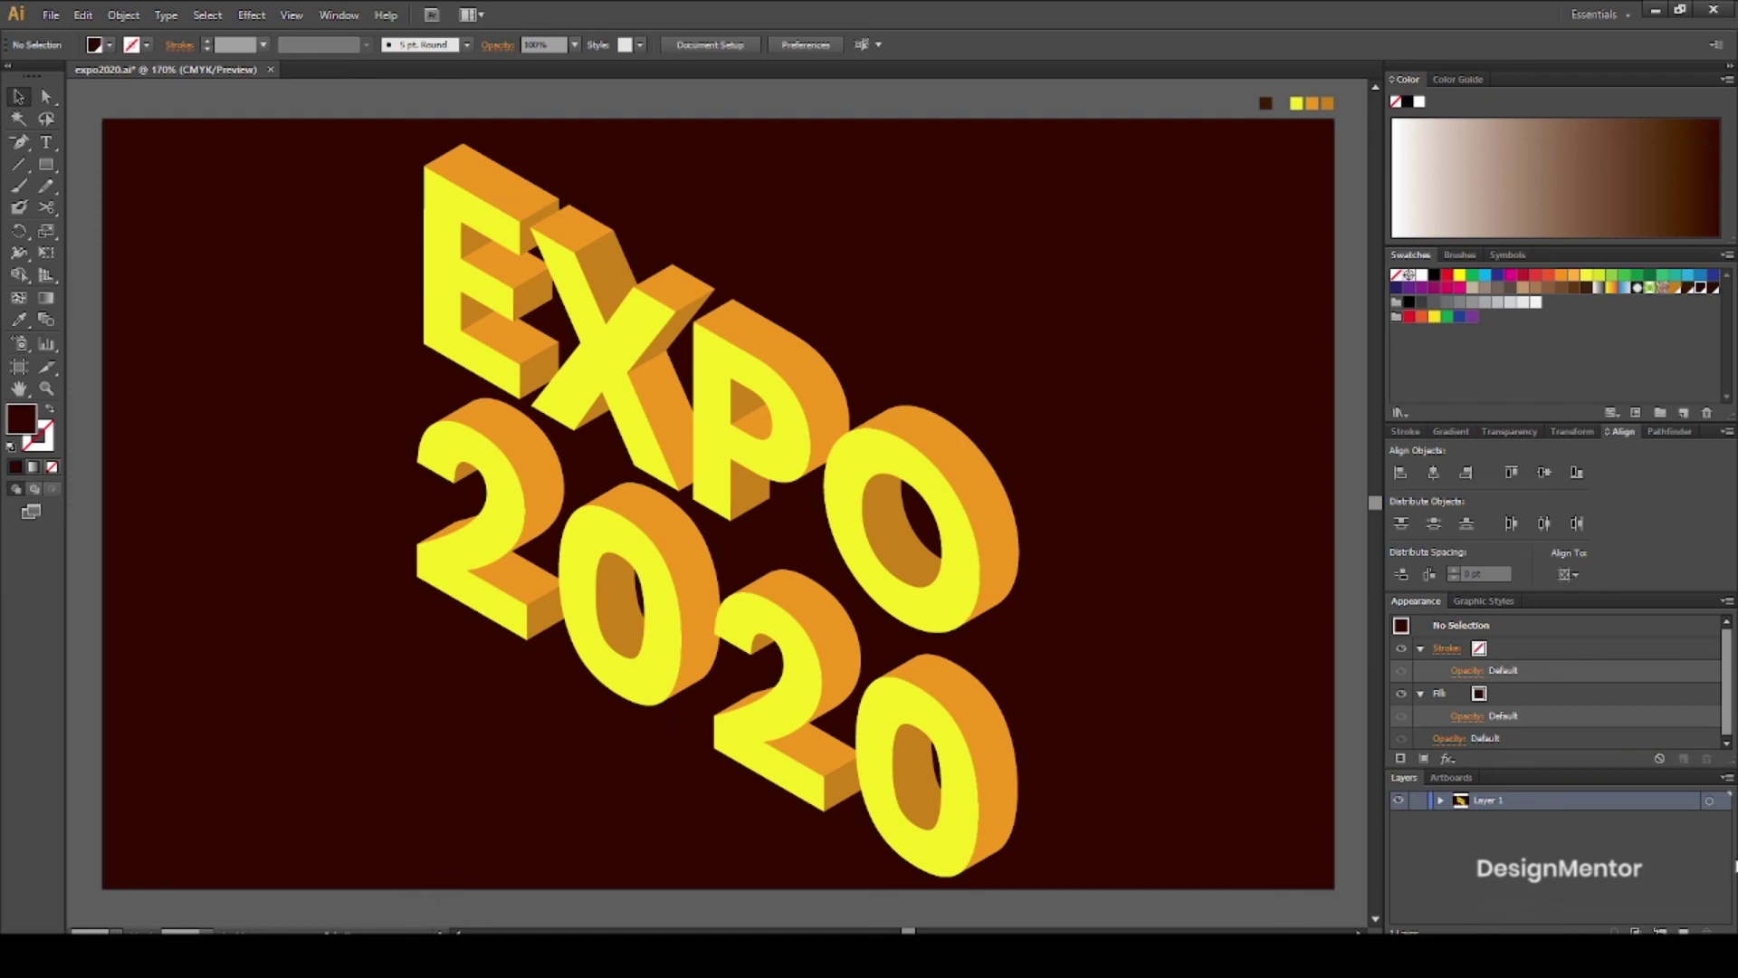
left_click(216, 187)
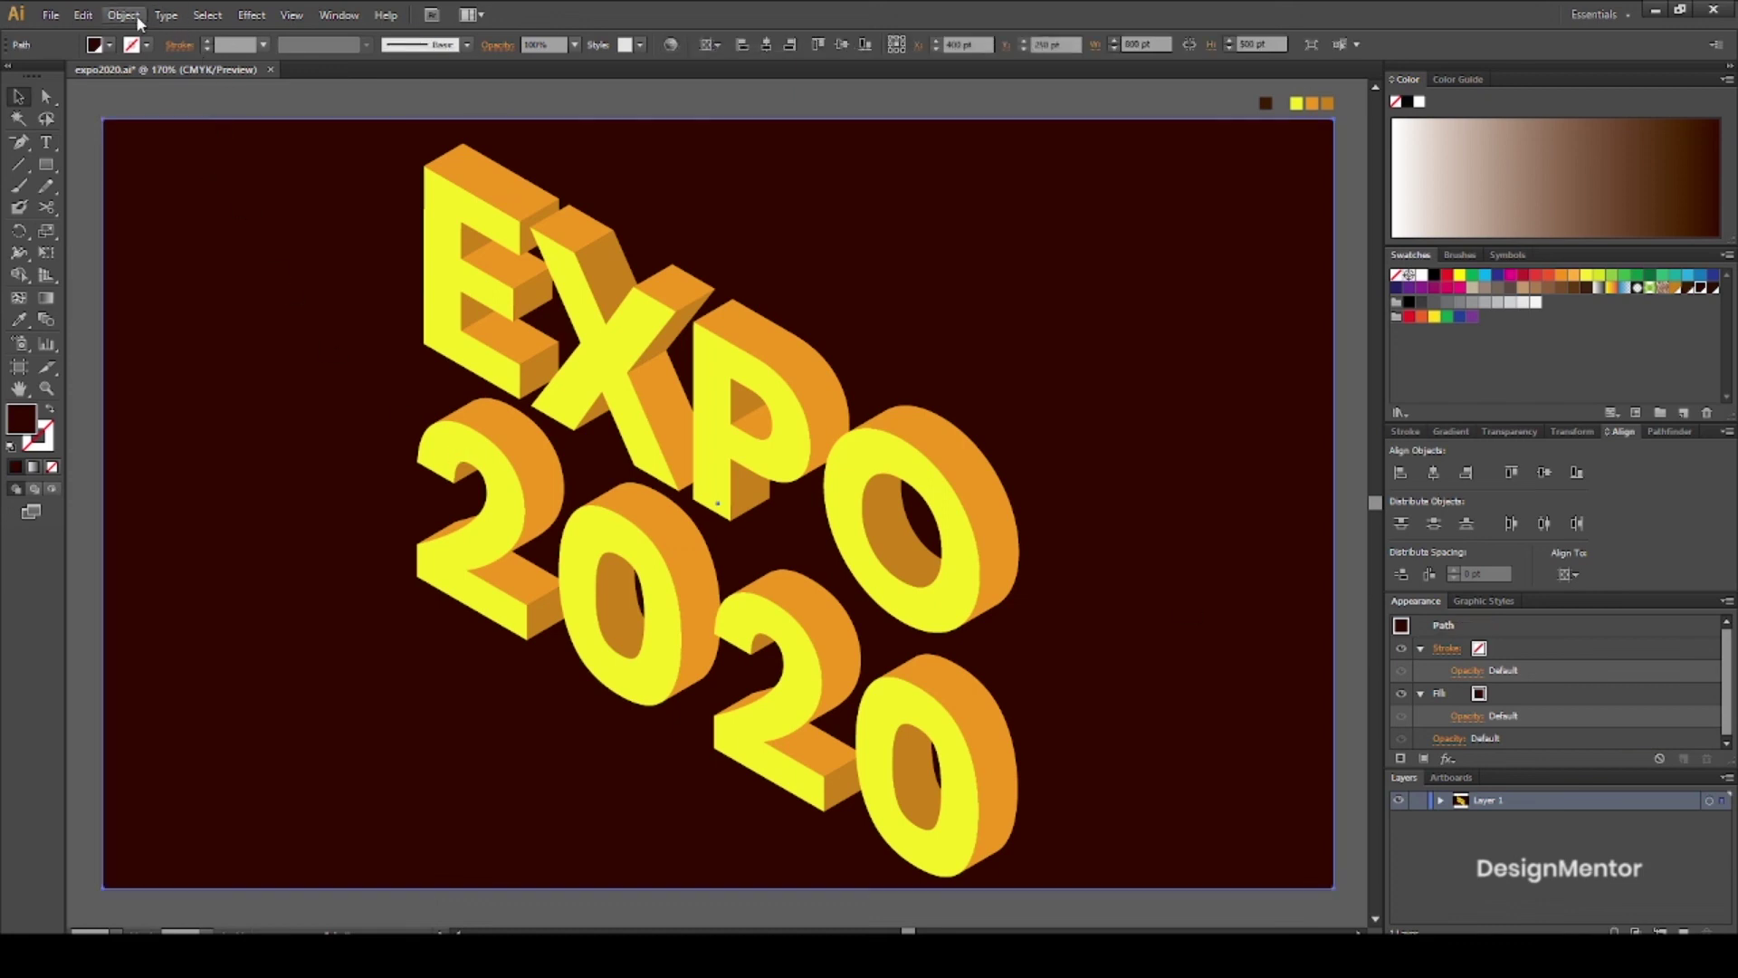
Lock the selected maroon background with Object > Lock > Selection
left_click(139, 20)
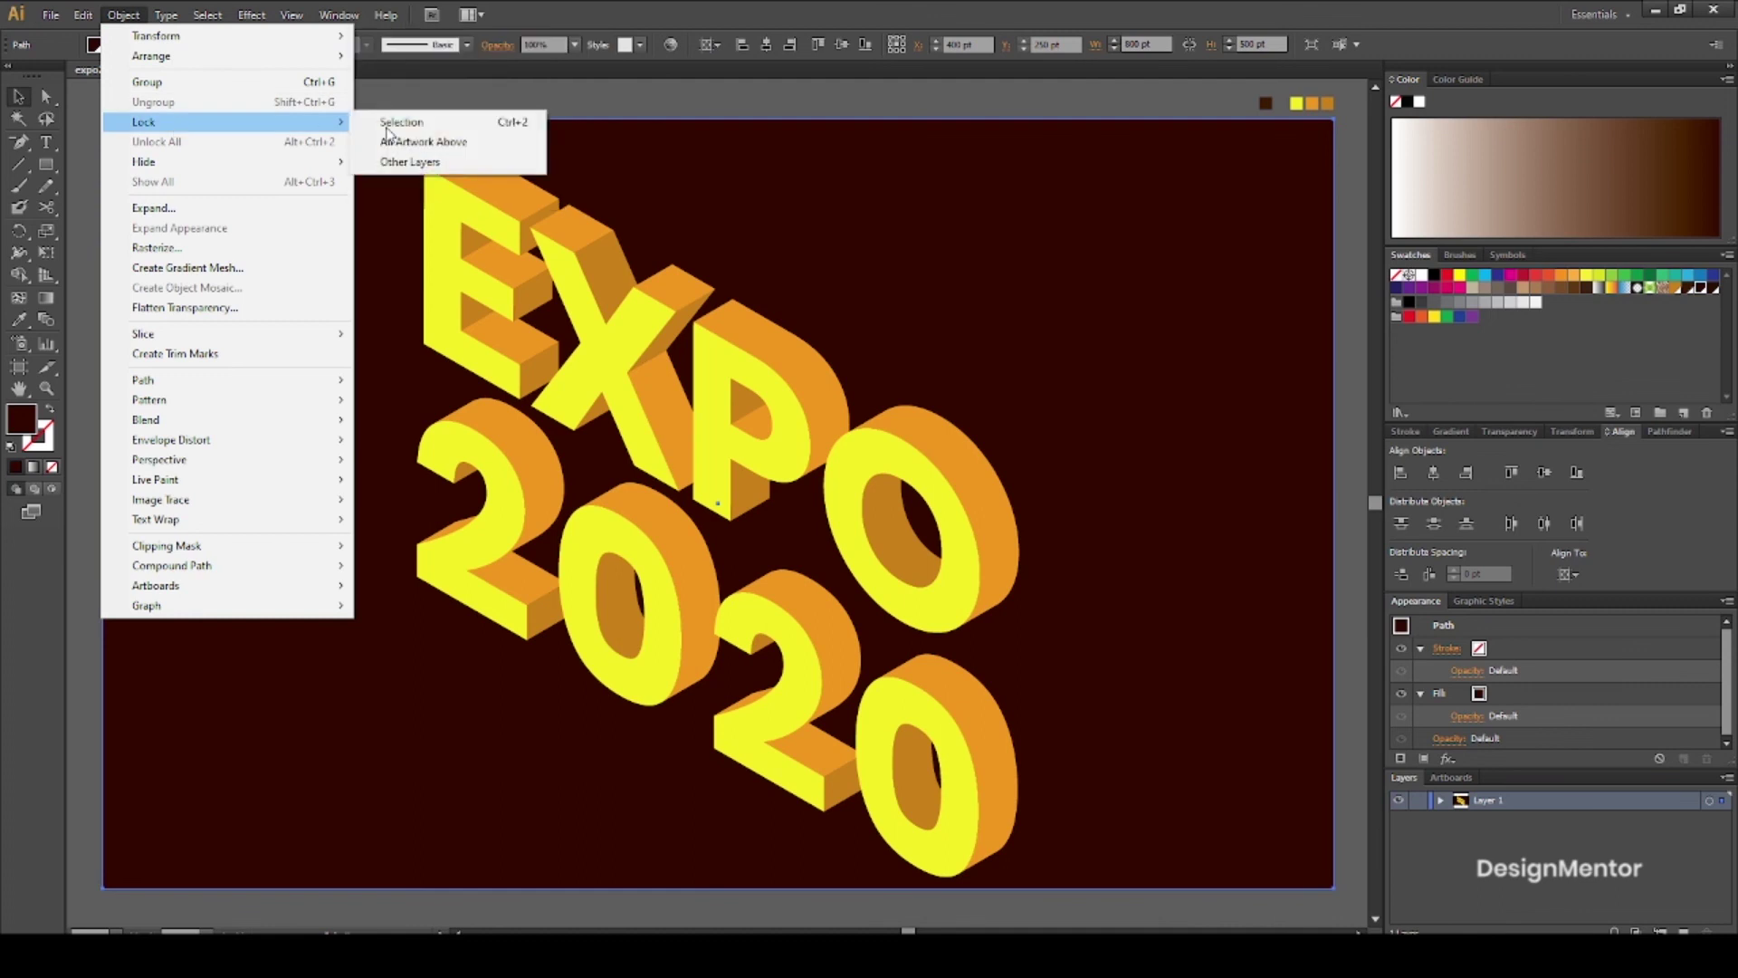
left_click(391, 123)
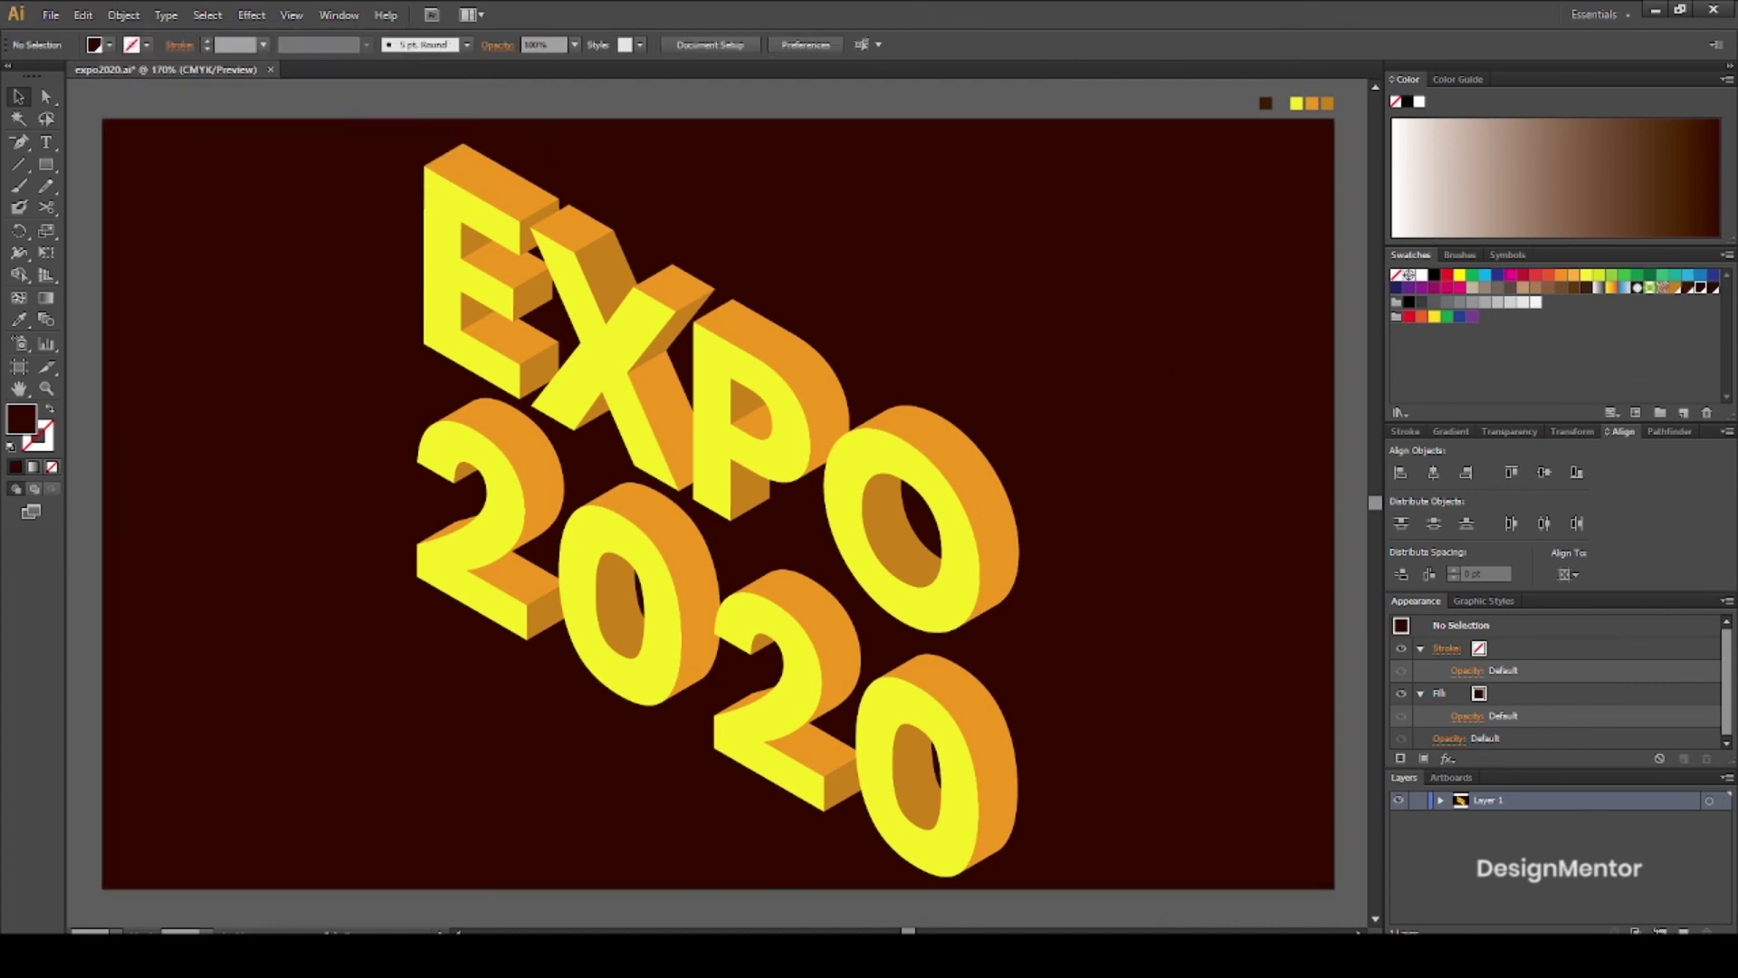